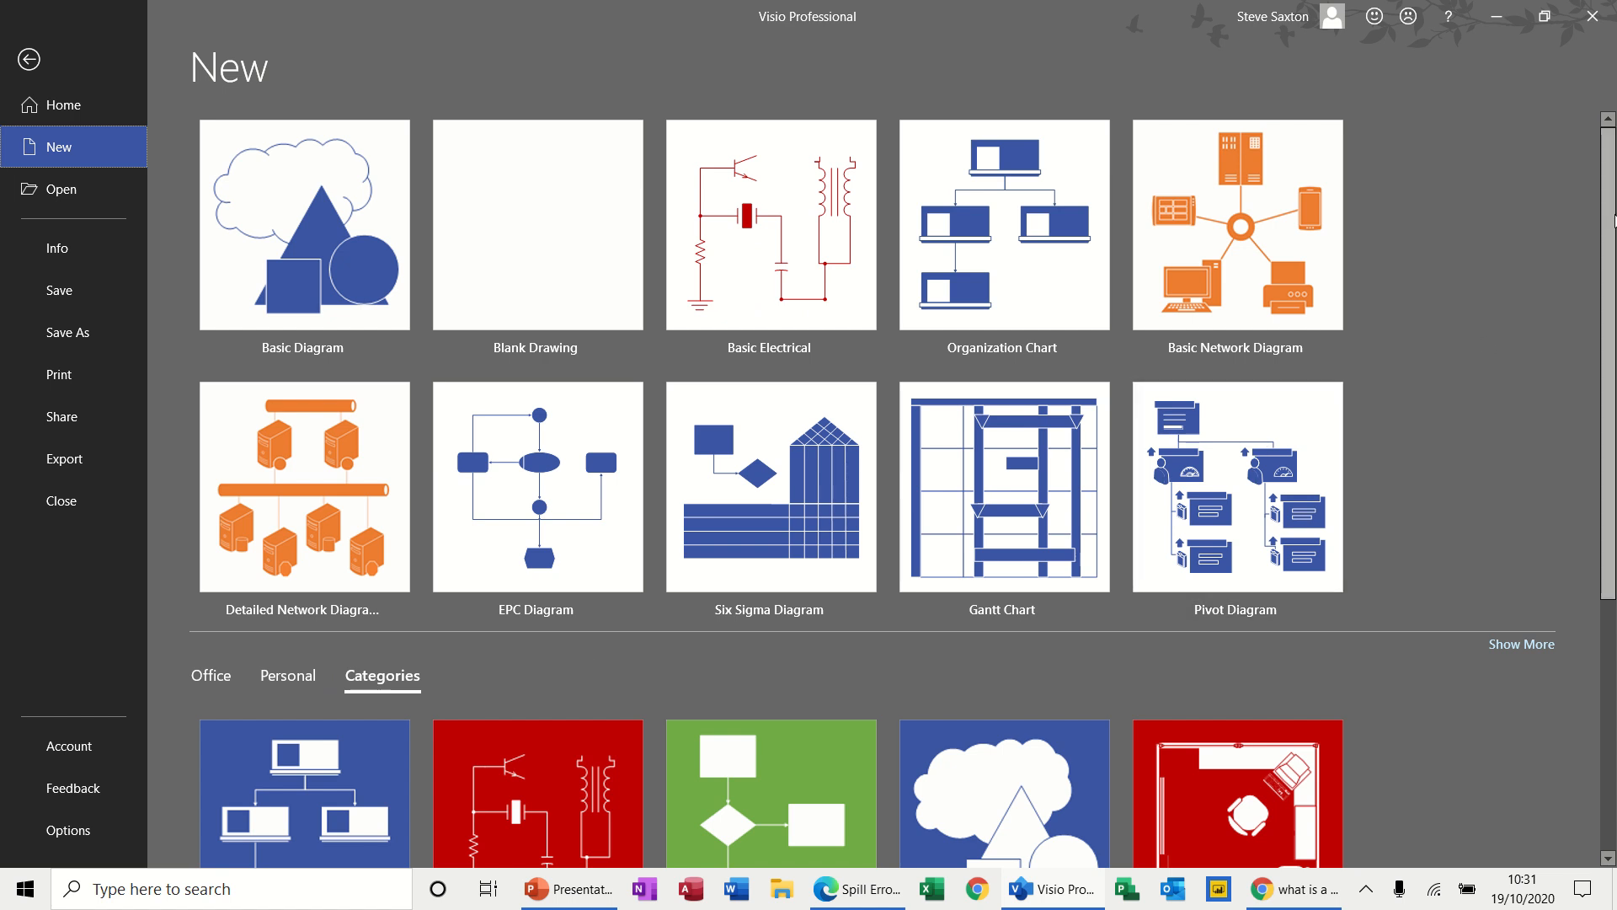
# Step: Create a Basic Electrical drawing in metric units from the Engineering category and close Drawing5 without saving it
pyautogui.scroll(-2, 643, 559)
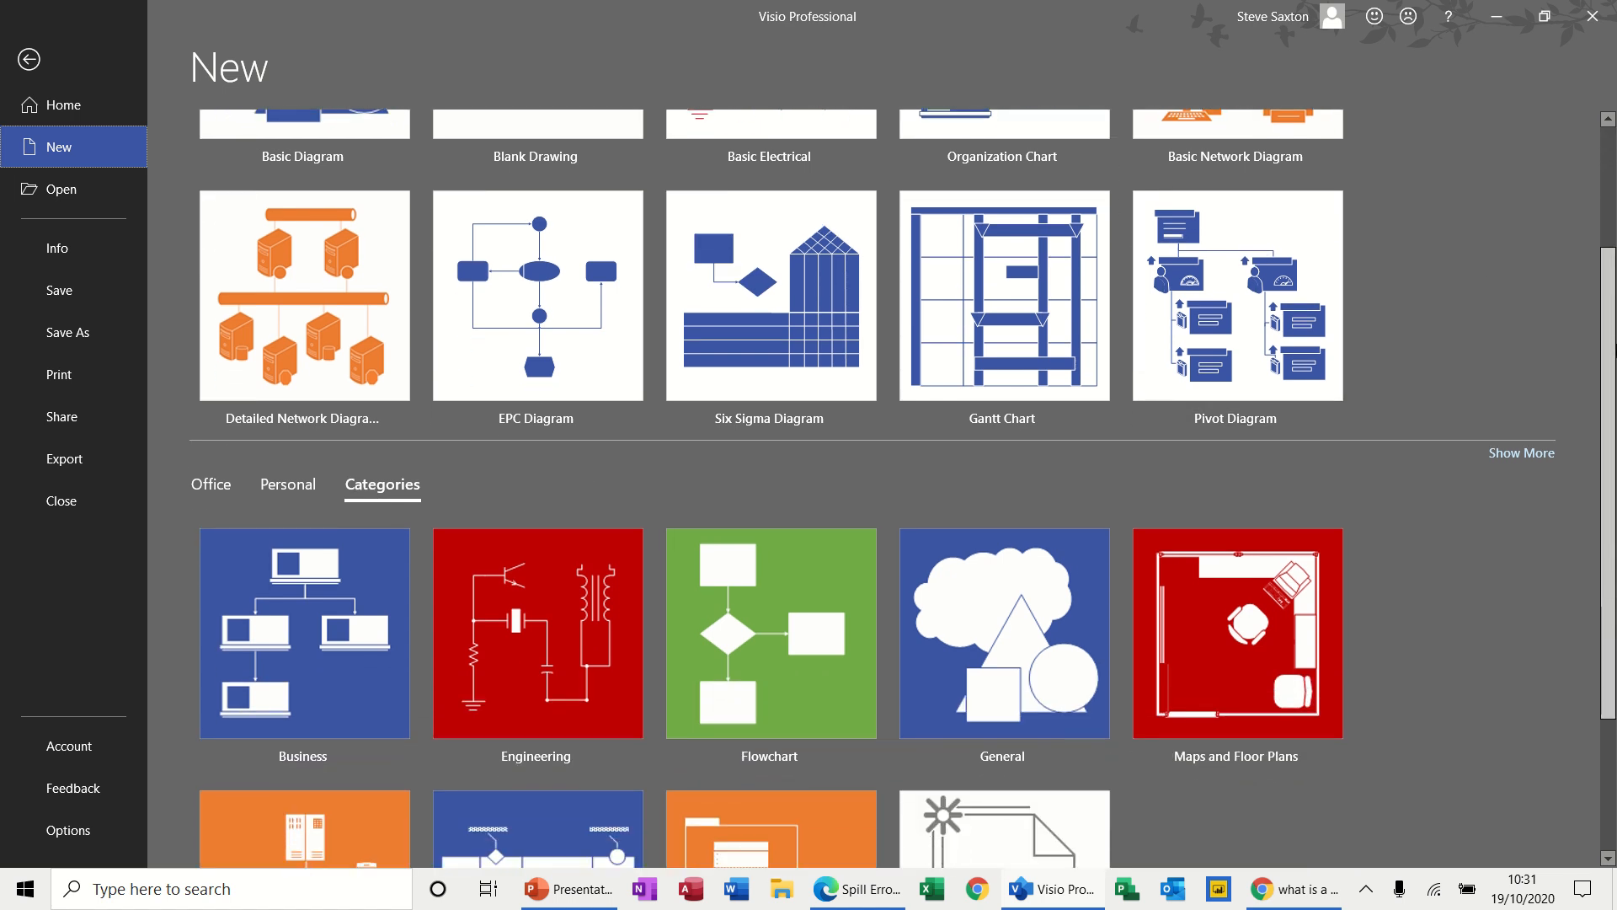
pyautogui.click(552, 660)
pyautogui.click(552, 660)
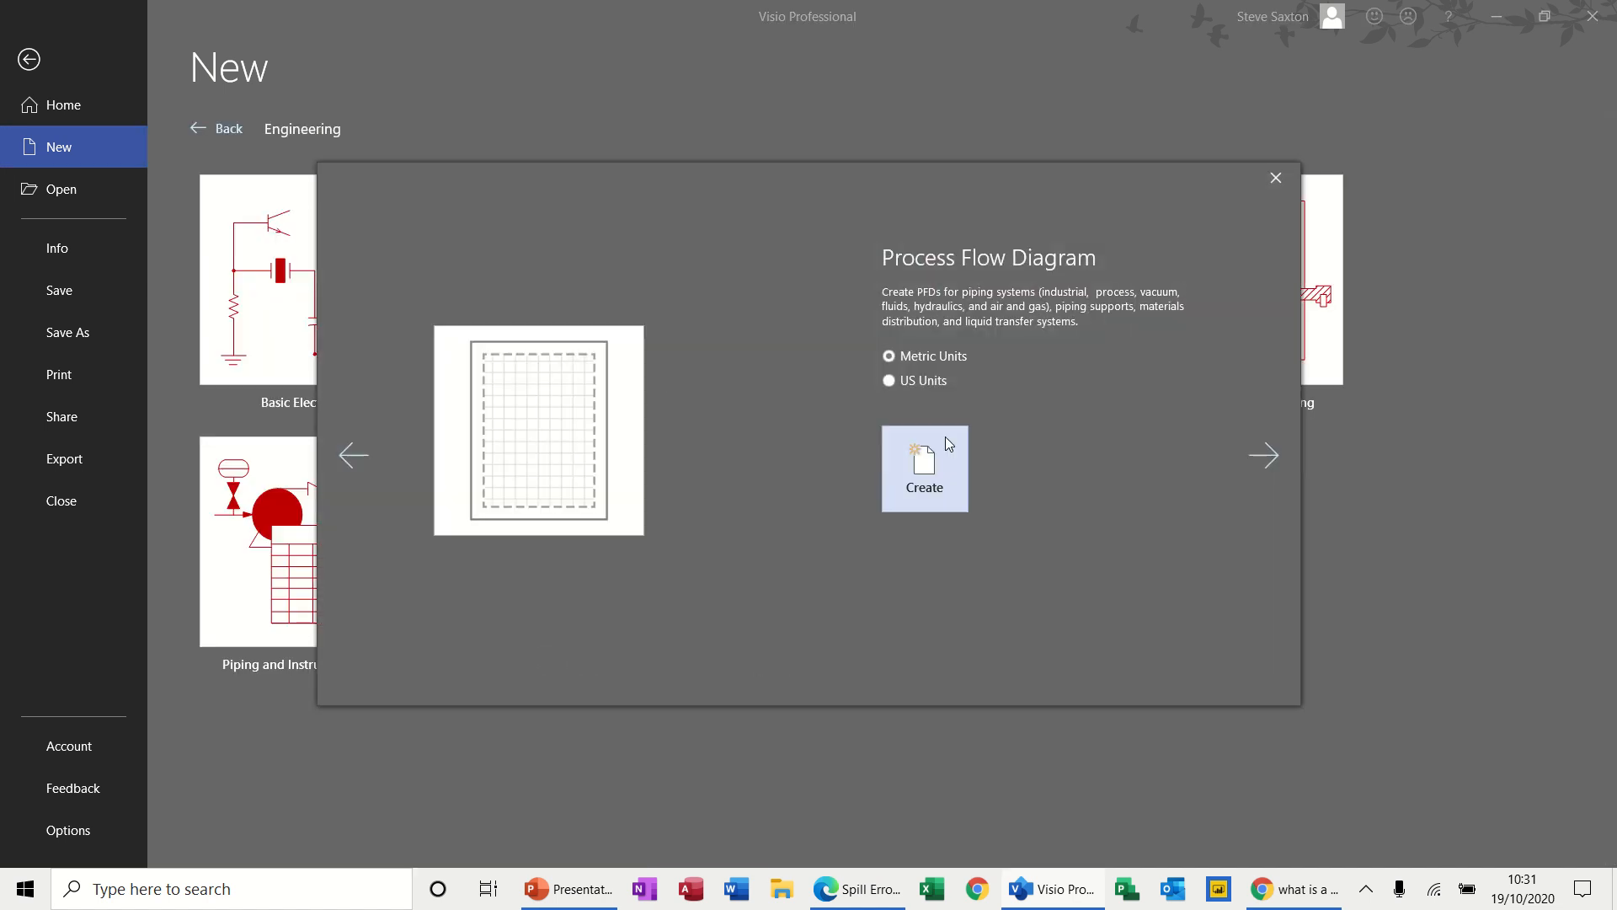
pyautogui.click(1268, 184)
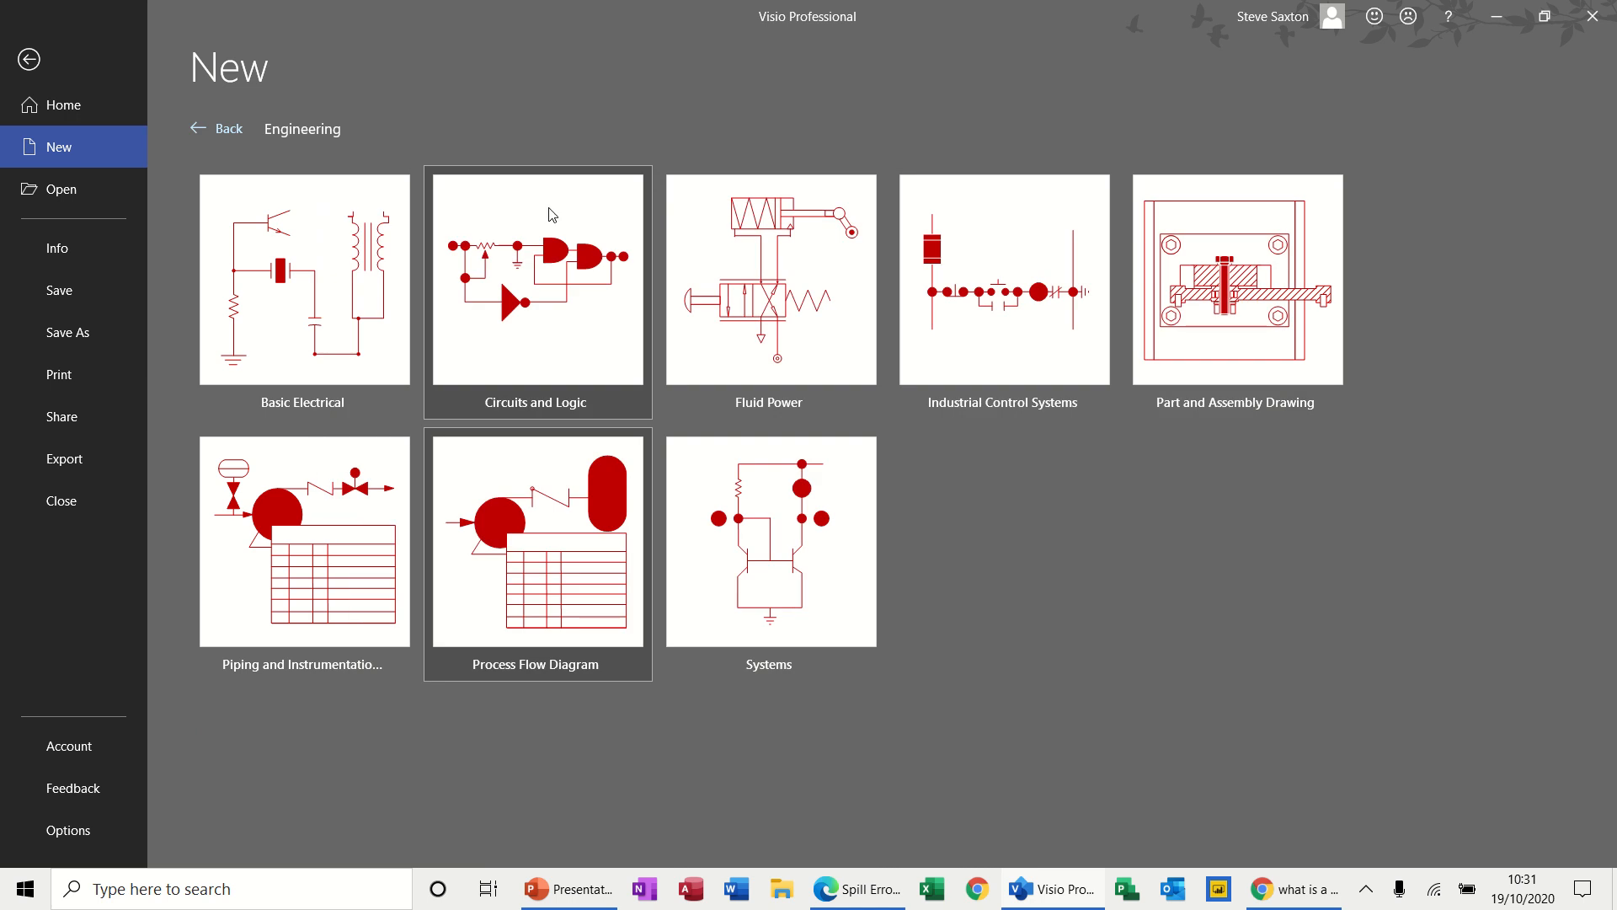
pyautogui.click(302, 284)
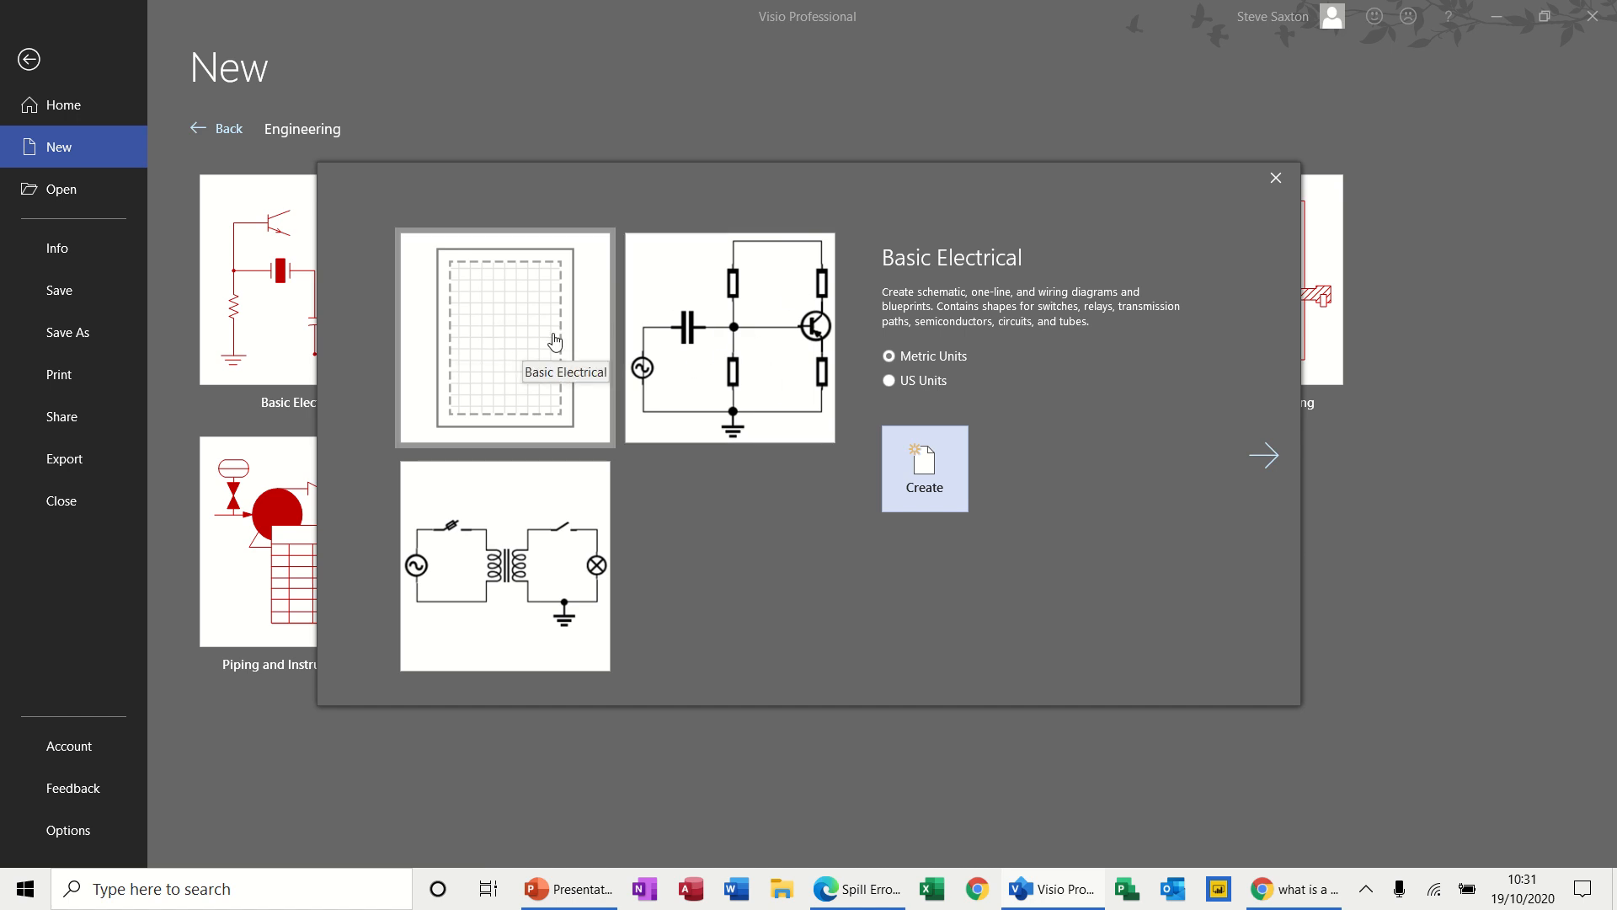
pyautogui.click(913, 470)
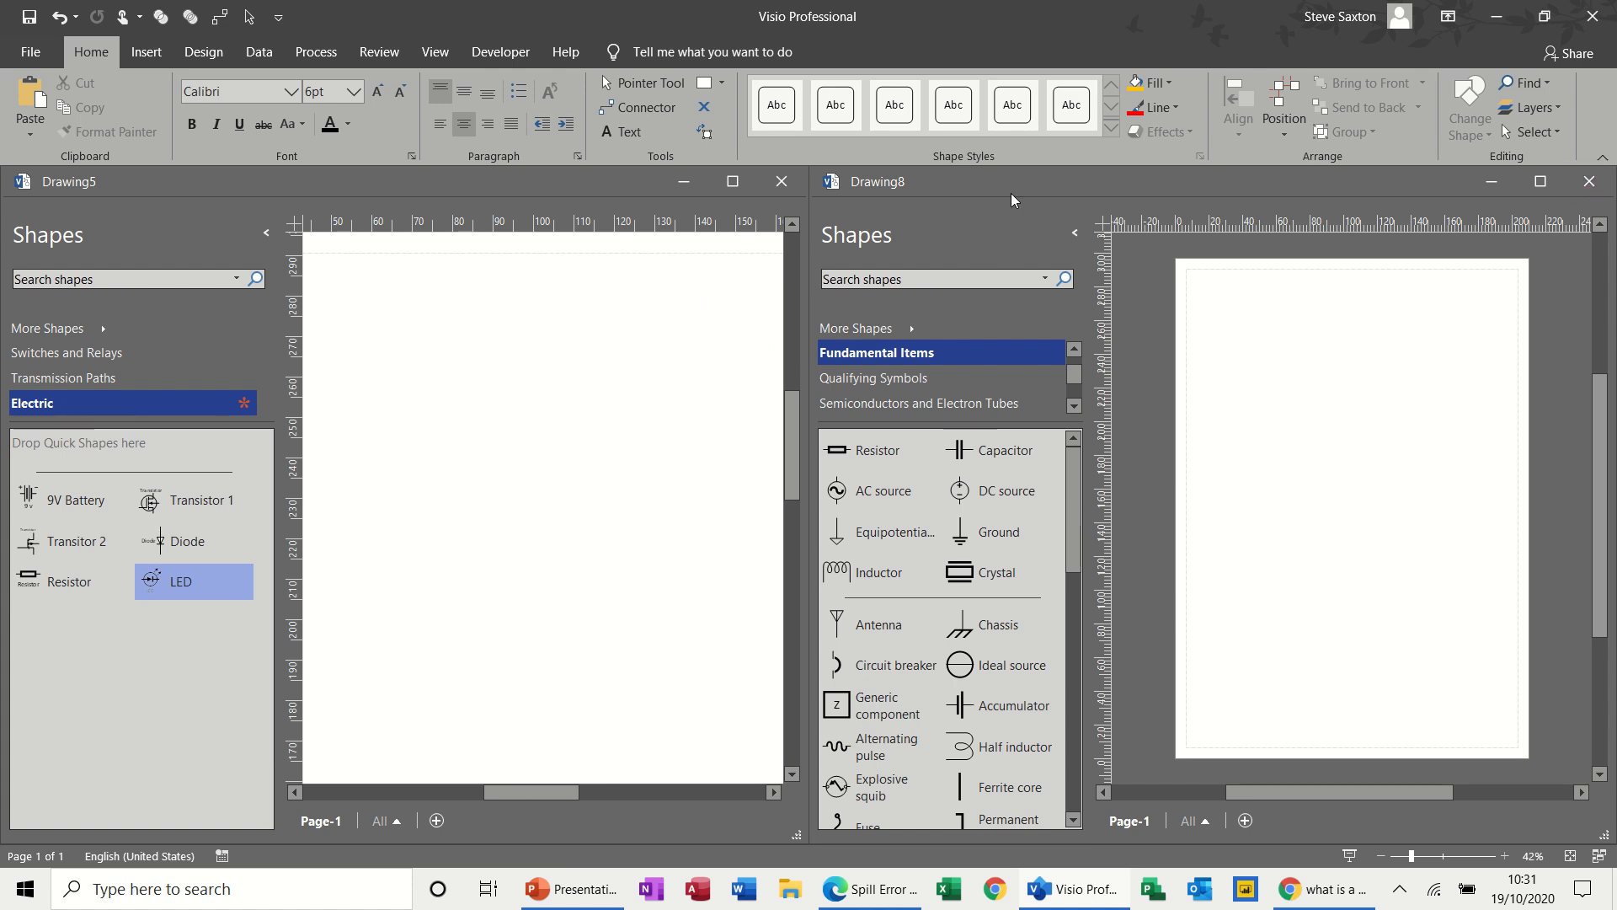
pyautogui.click(775, 190)
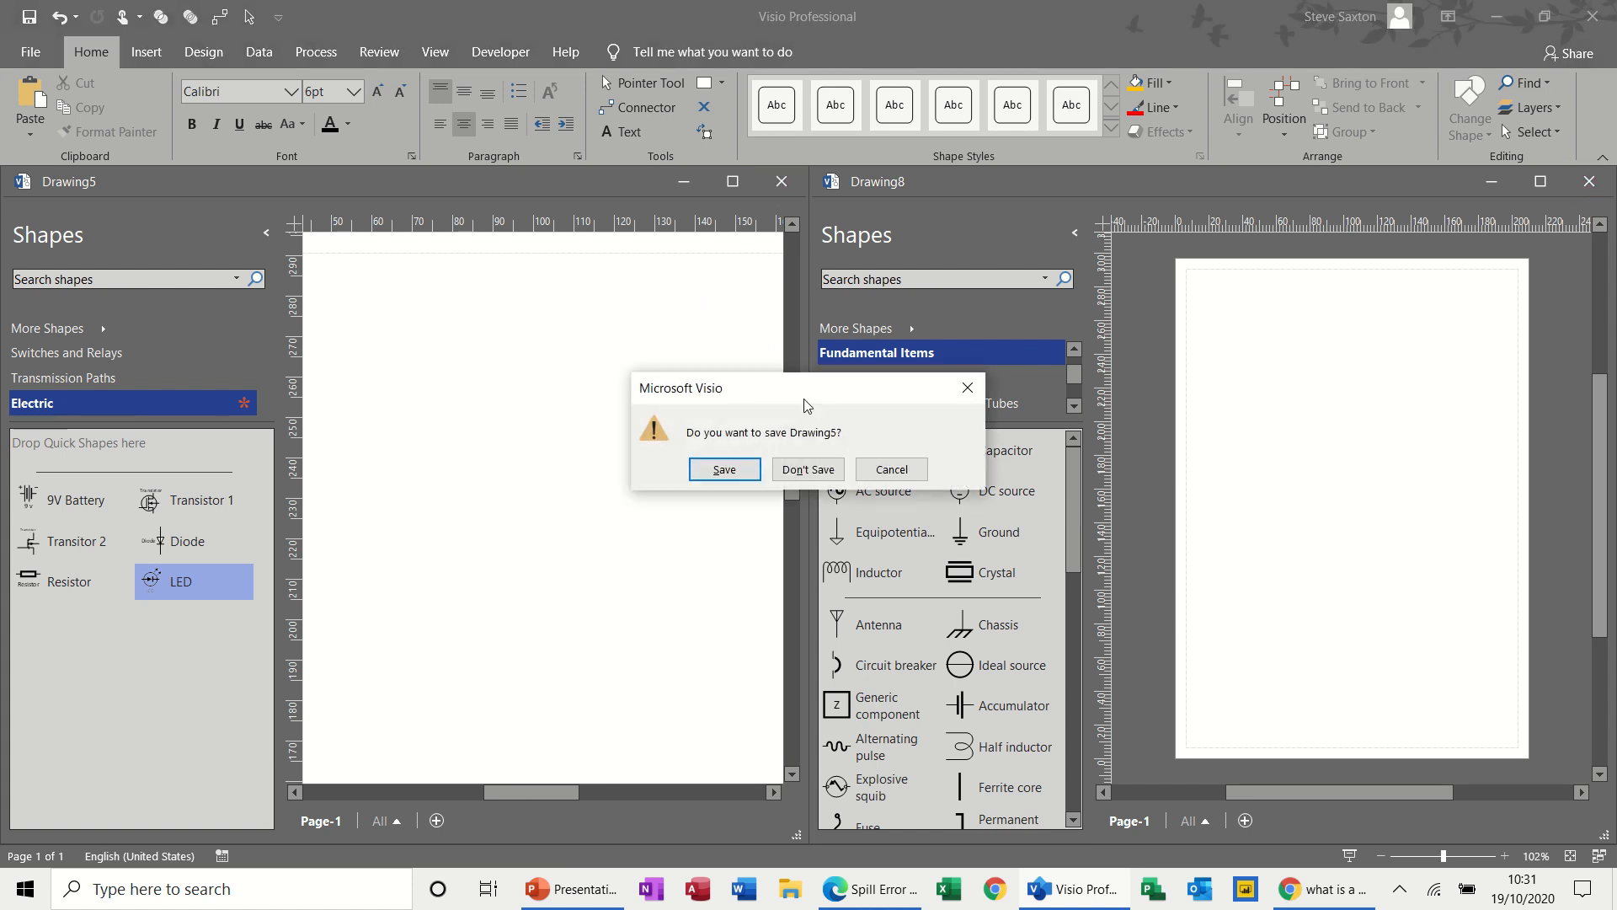
pyautogui.click(794, 466)
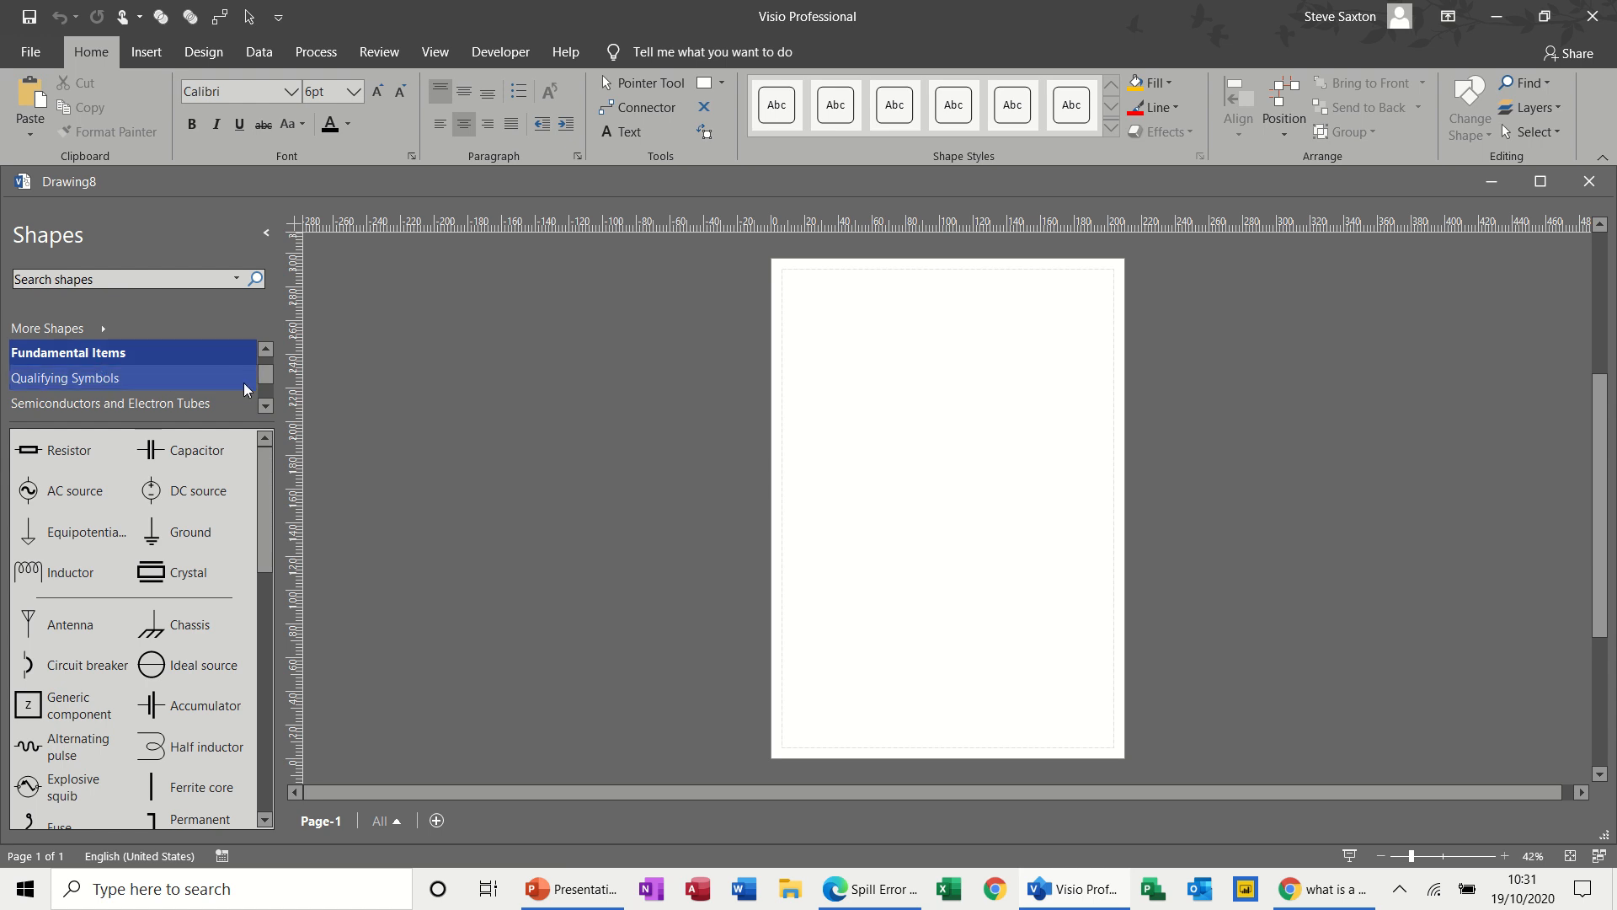
# Step: Examine the shapes in the Quick Shapes, Fundamental Items, Qualifying Symbols, Semiconductors and Electron Tubes, and Switches and Relays stencils
pyautogui.click(266, 350)
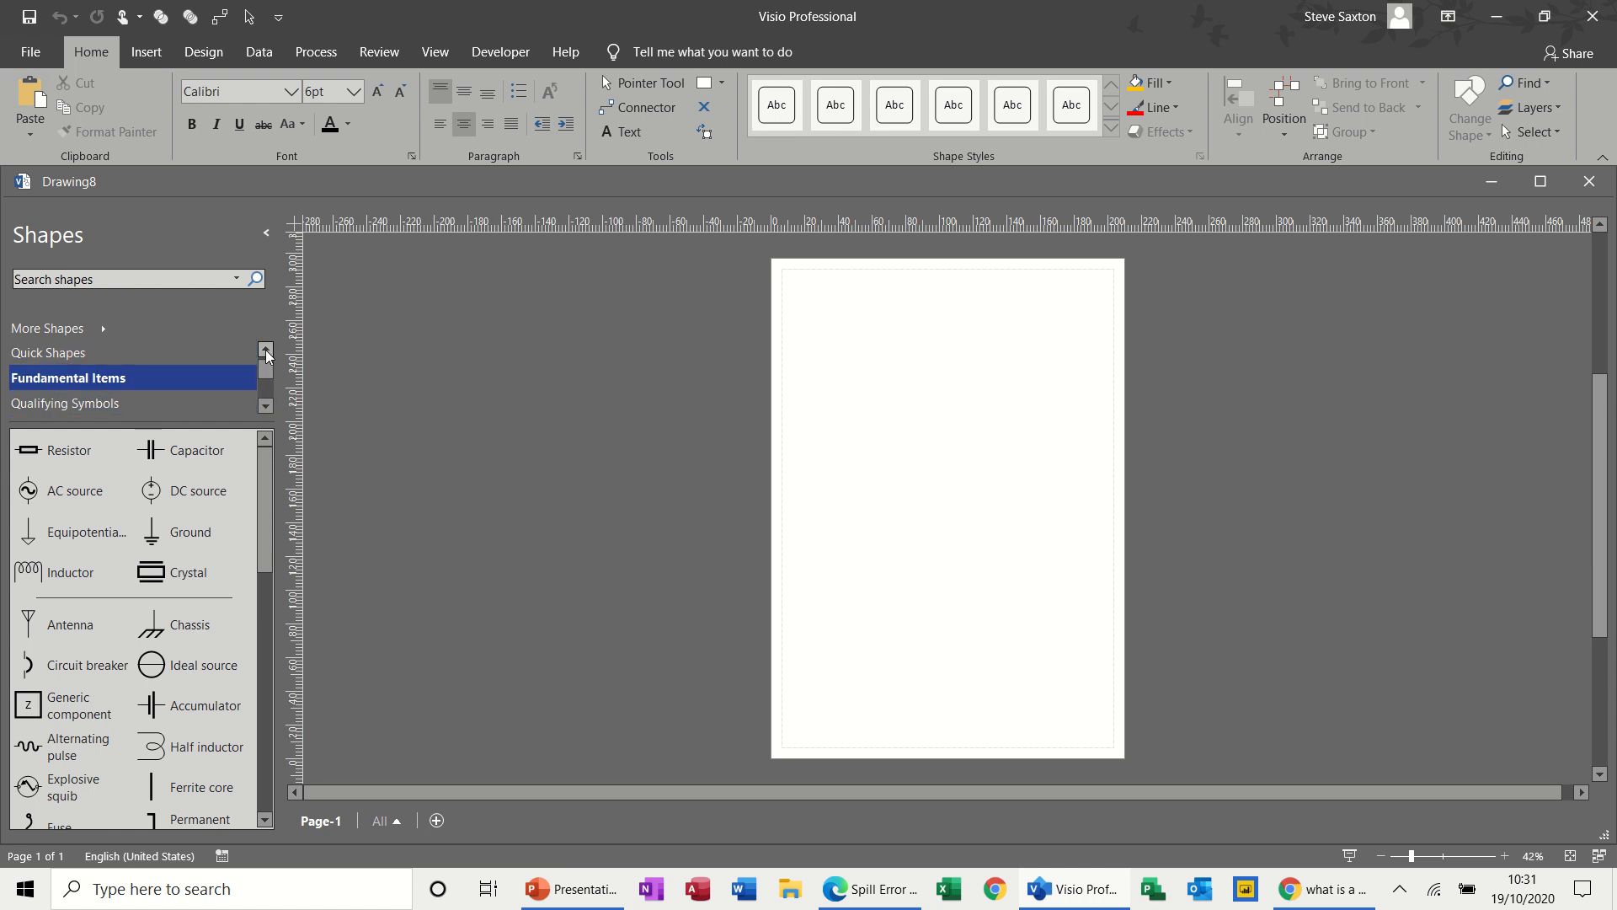
pyautogui.click(174, 353)
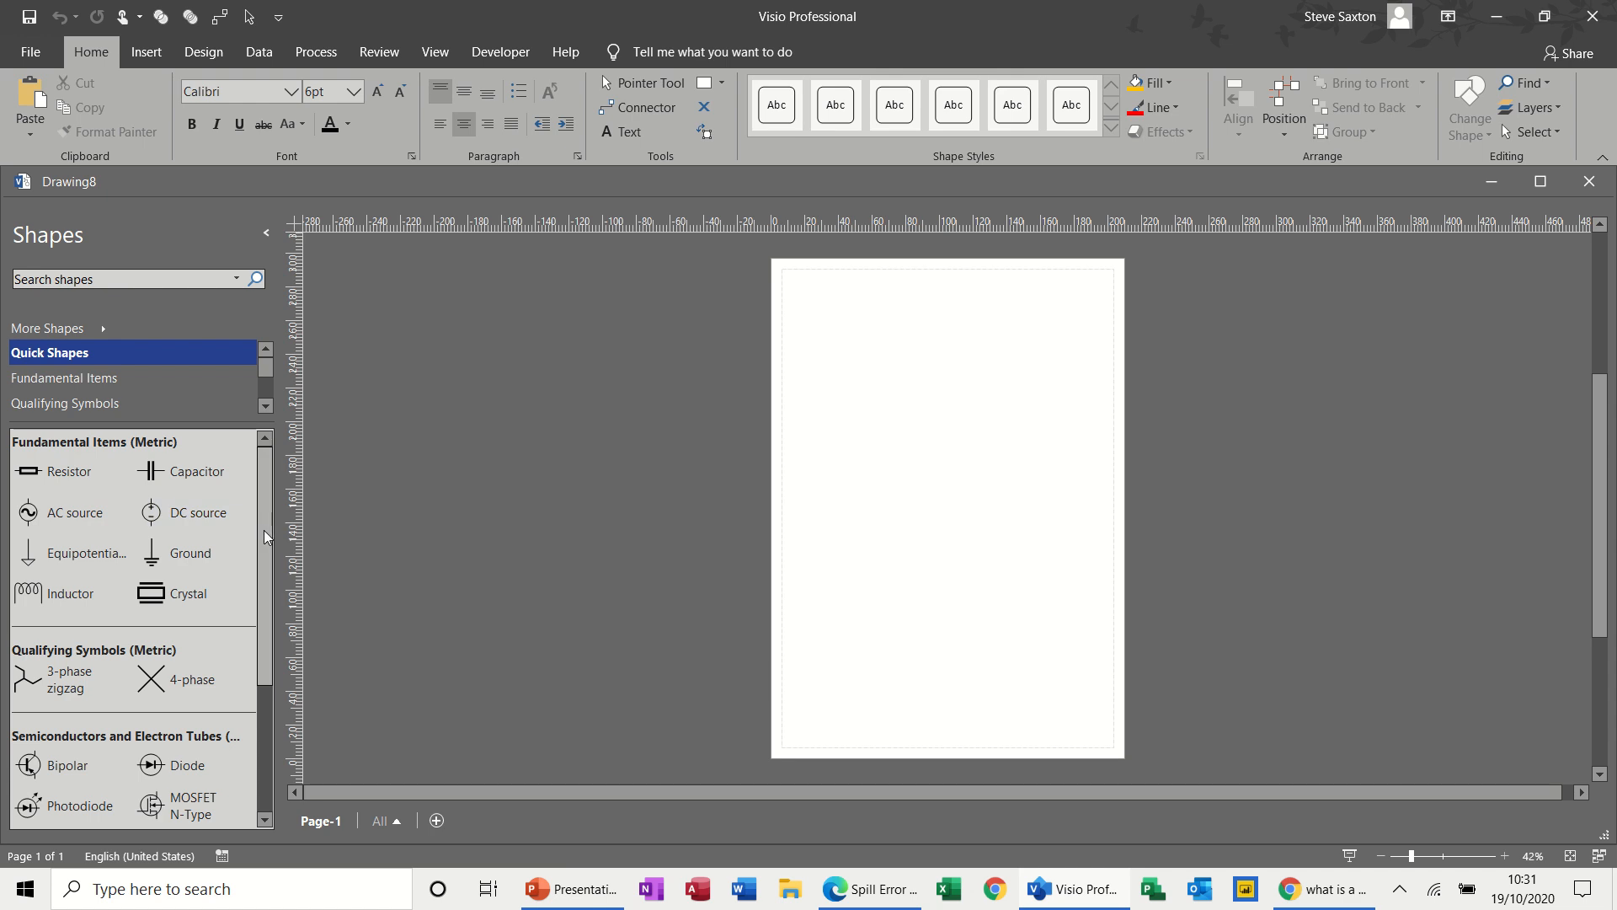
pyautogui.moveTo(265, 529); pyautogui.dragTo(250, 713)
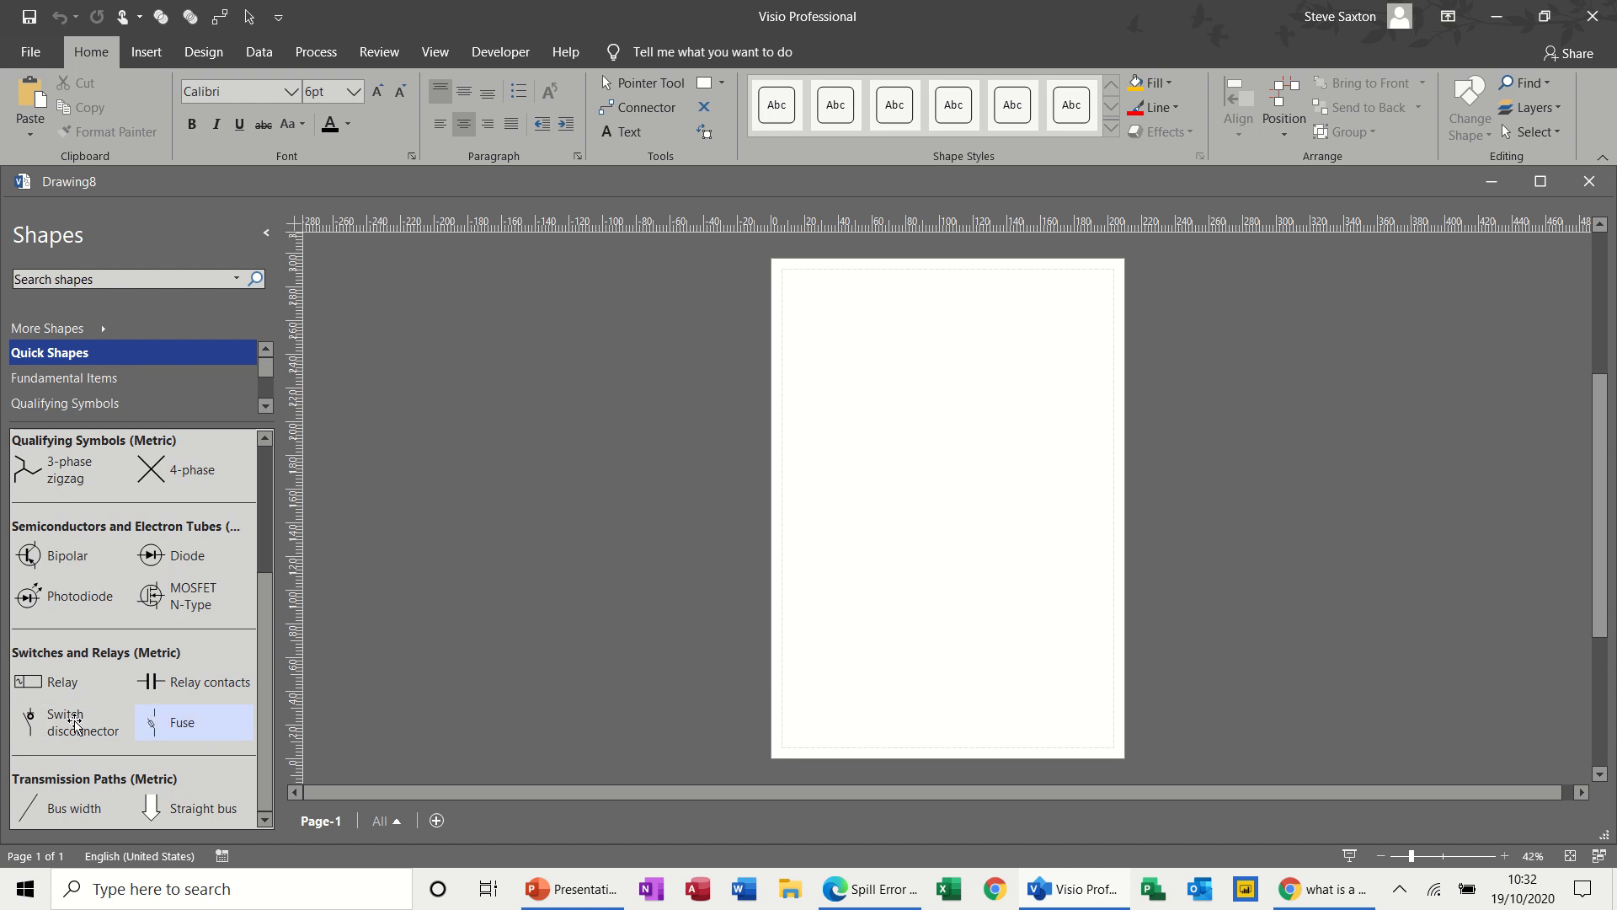
pyautogui.click(92, 375)
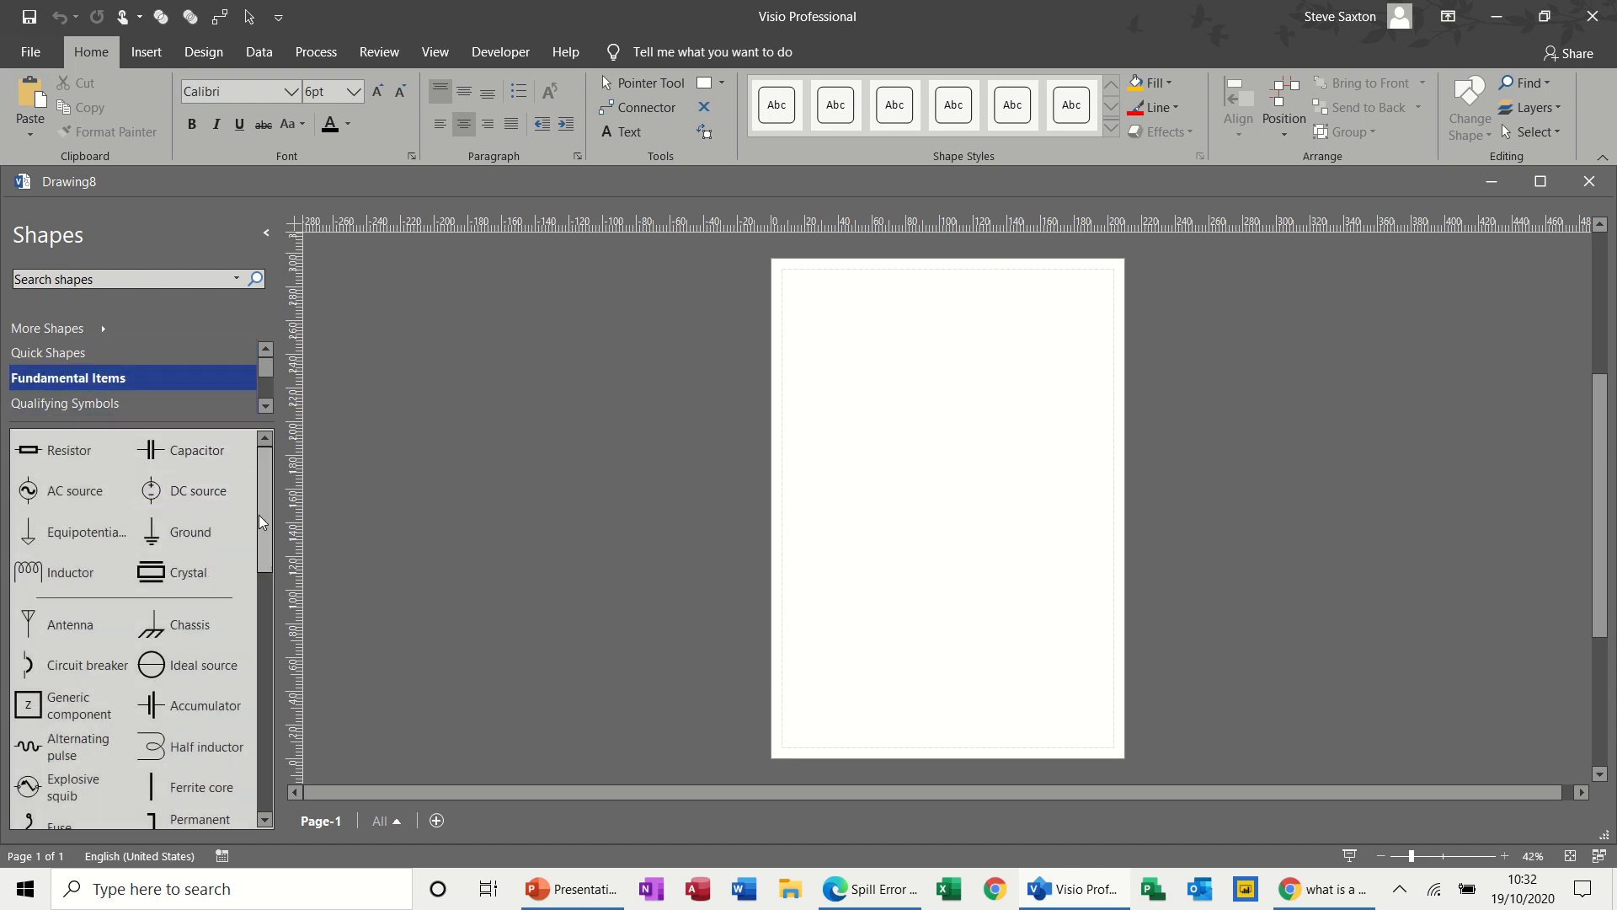
pyautogui.moveTo(263, 516); pyautogui.dragTo(270, 775)
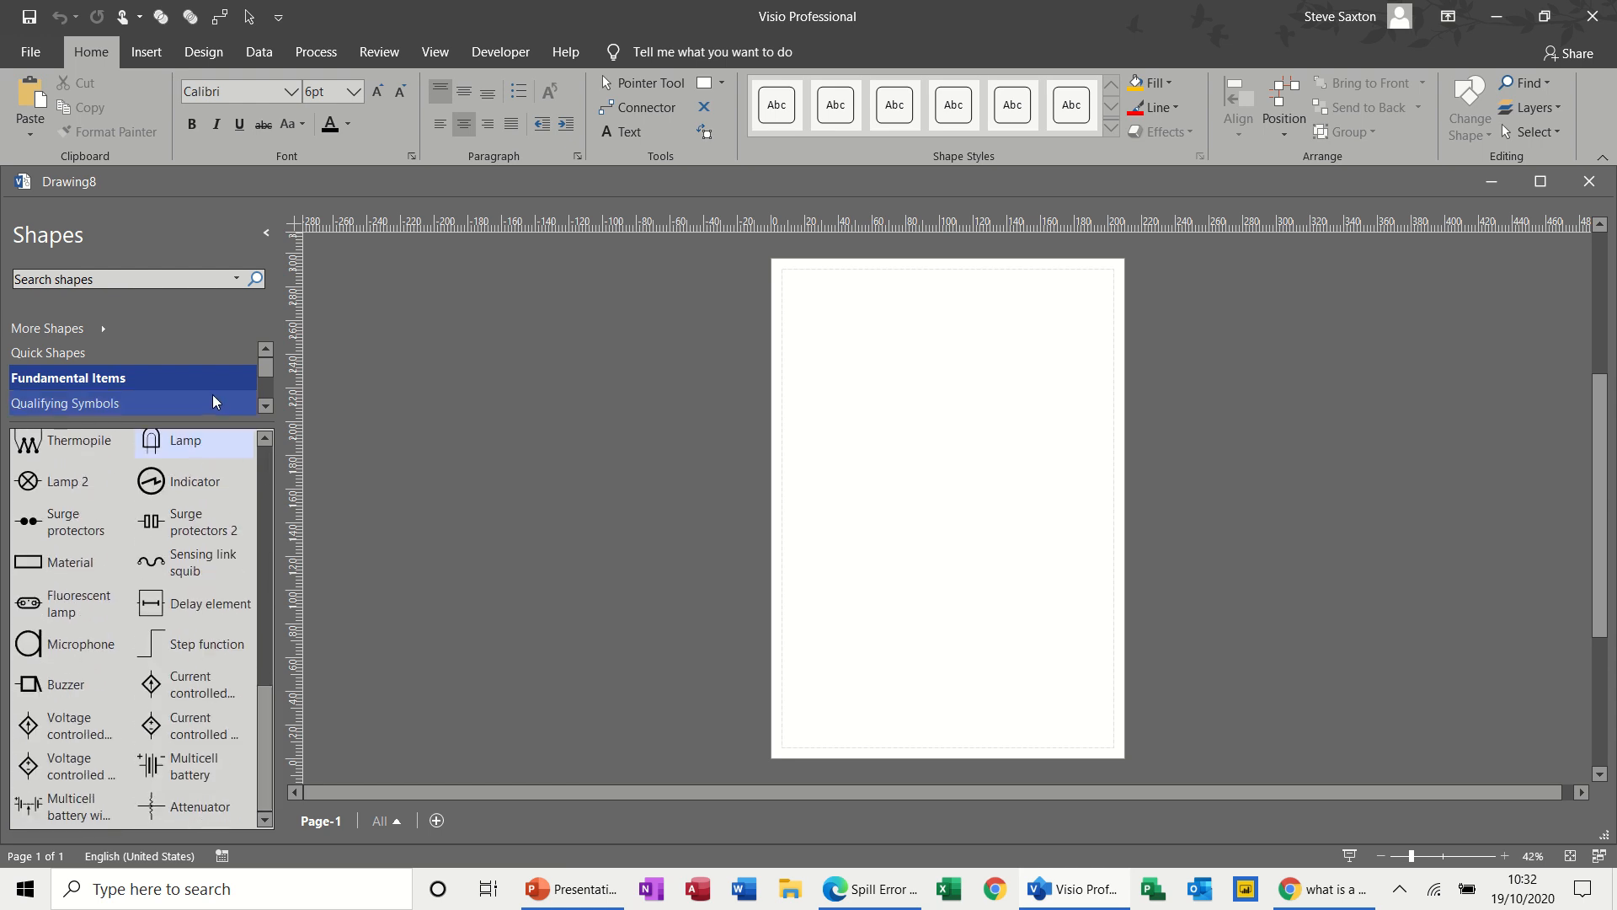
pyautogui.click(177, 398)
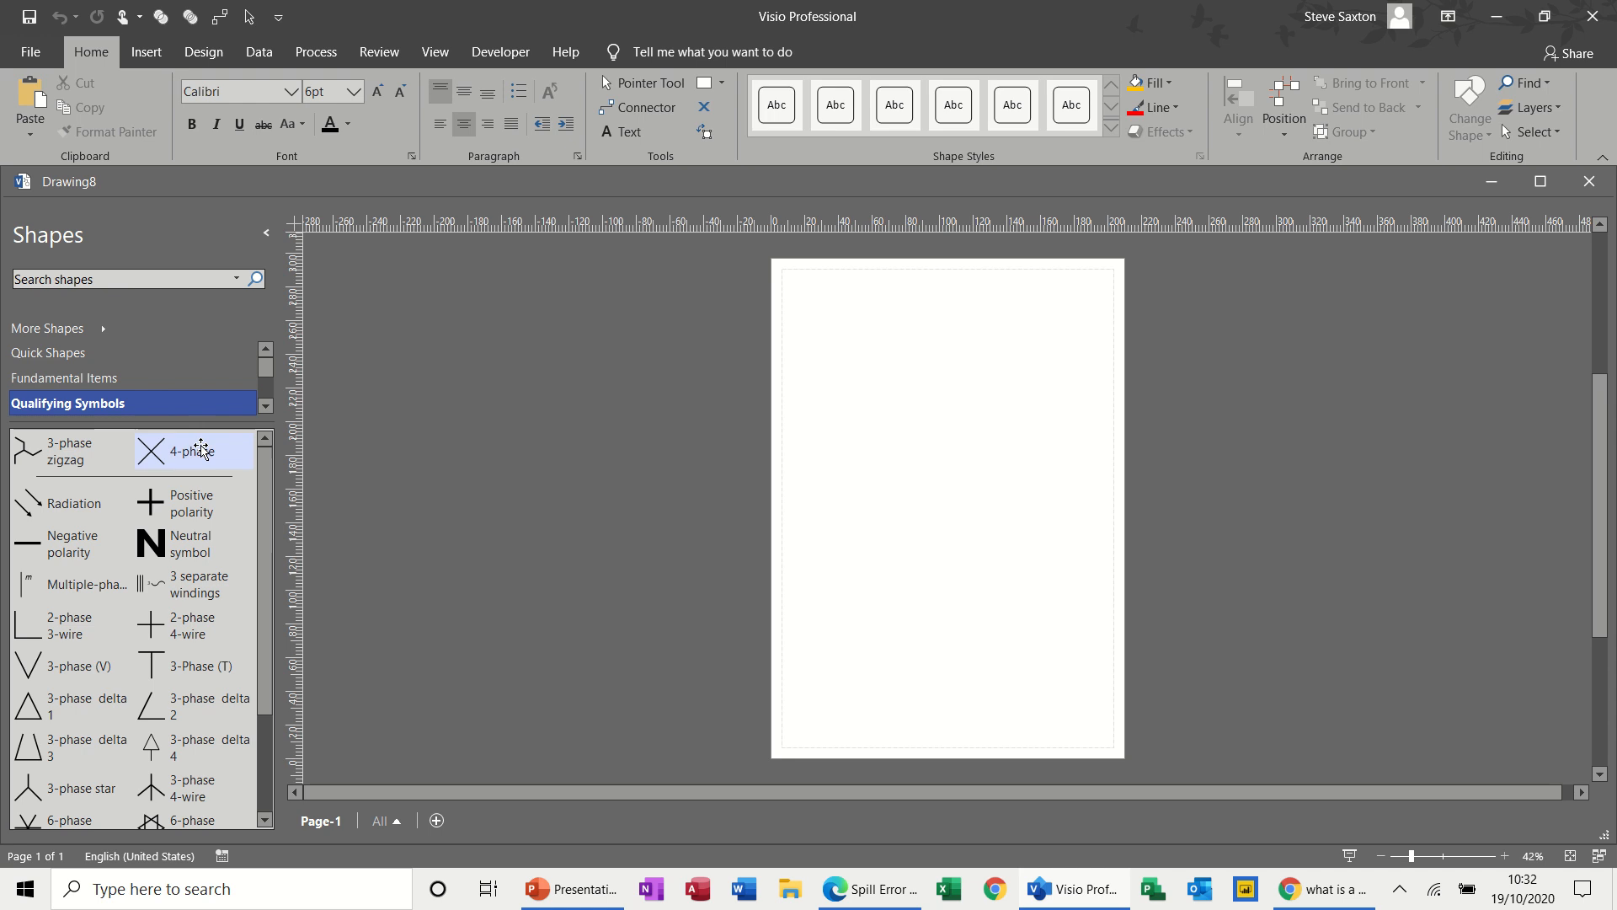
pyautogui.click(263, 407)
pyautogui.click(263, 407)
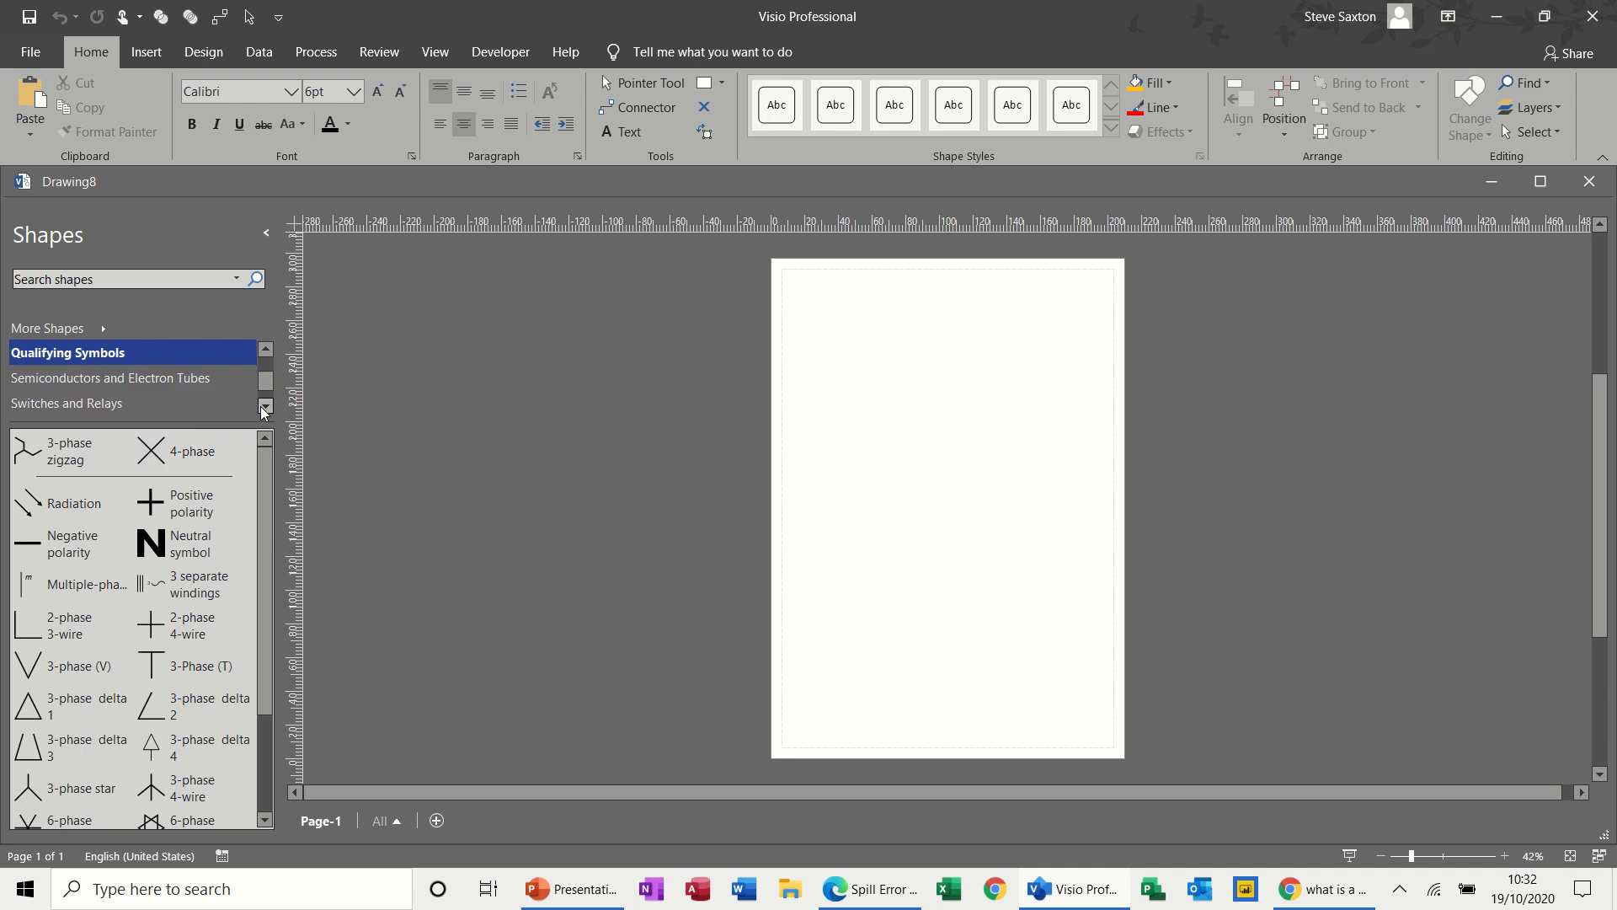
pyautogui.click(181, 384)
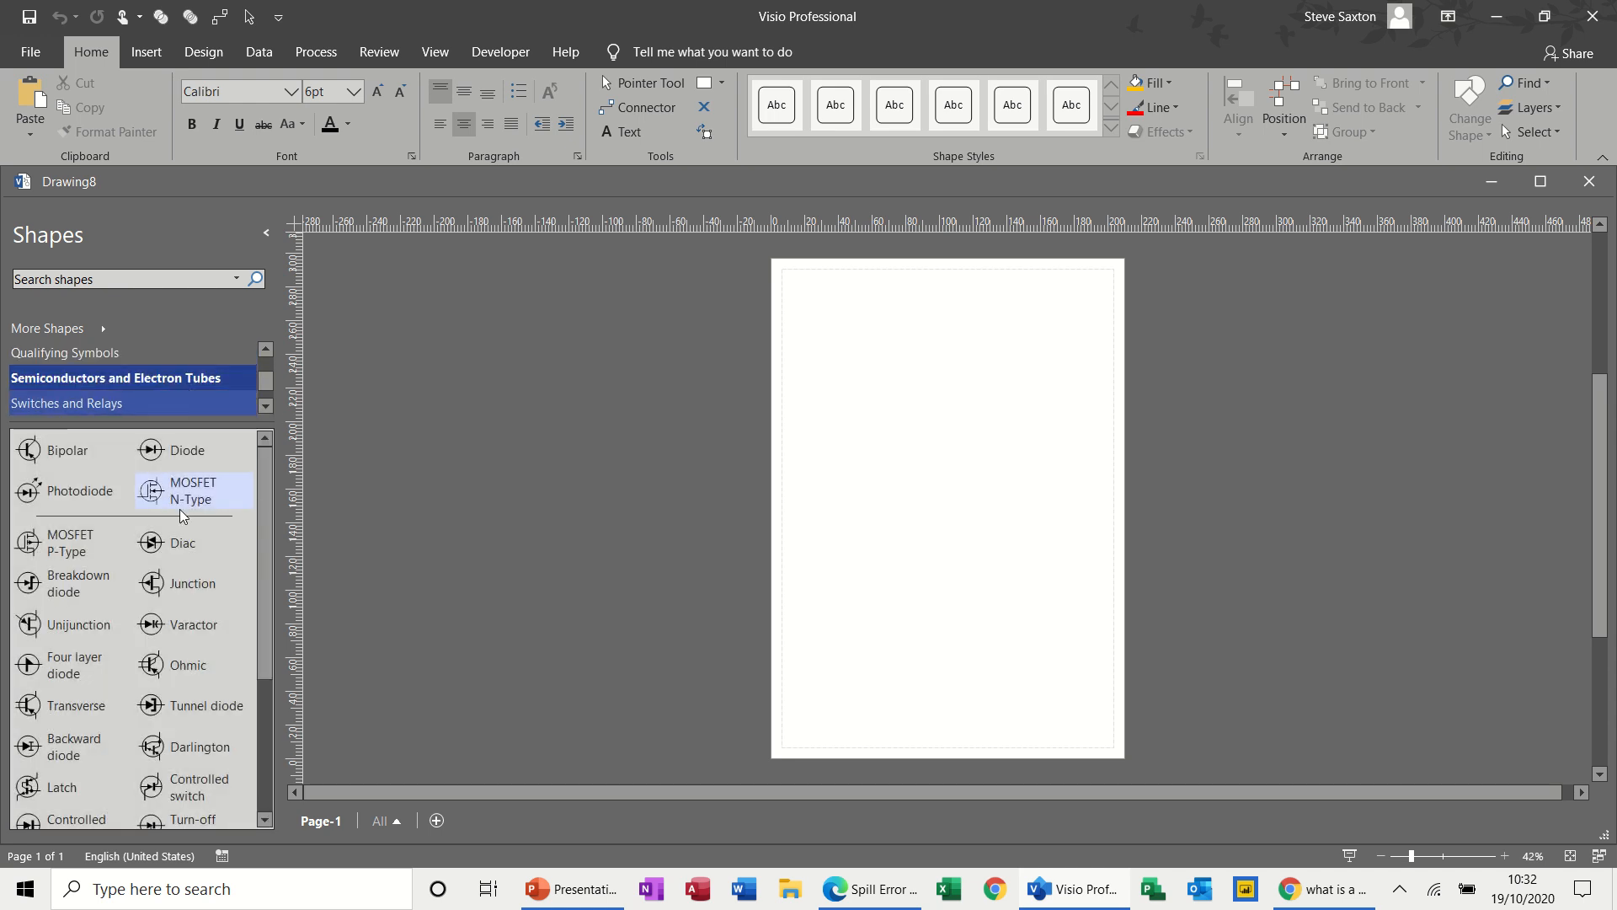
pyautogui.click(93, 406)
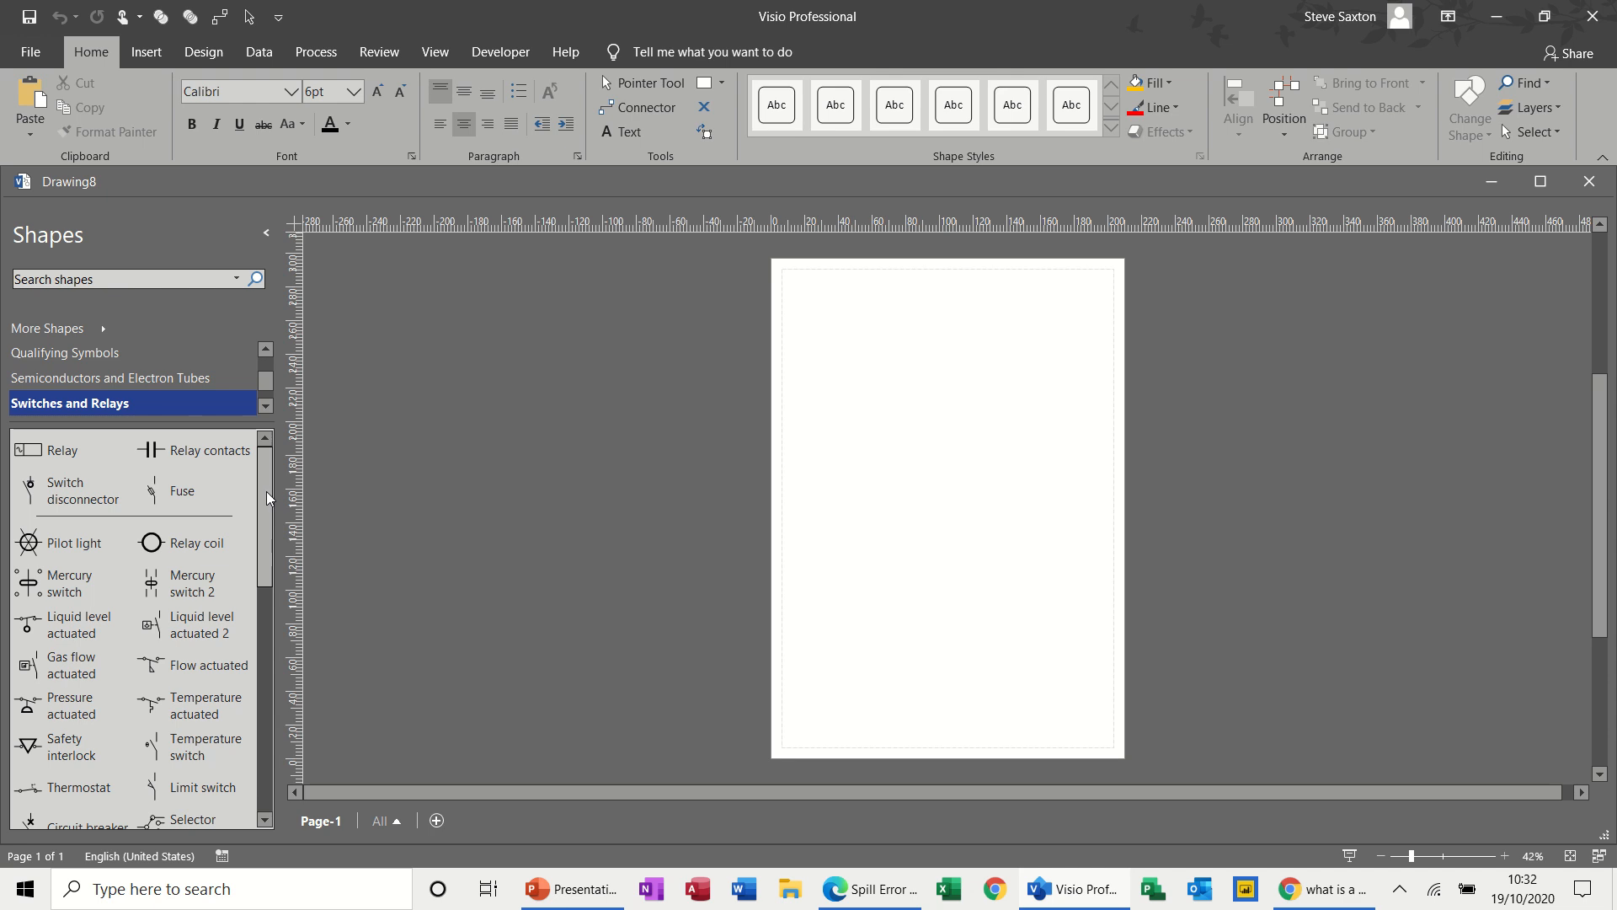
pyautogui.moveTo(266, 492)
pyautogui.mouseDown()
pyautogui.moveTo(241, 741)
pyautogui.moveTo(262, 472)
pyautogui.mouseUp()
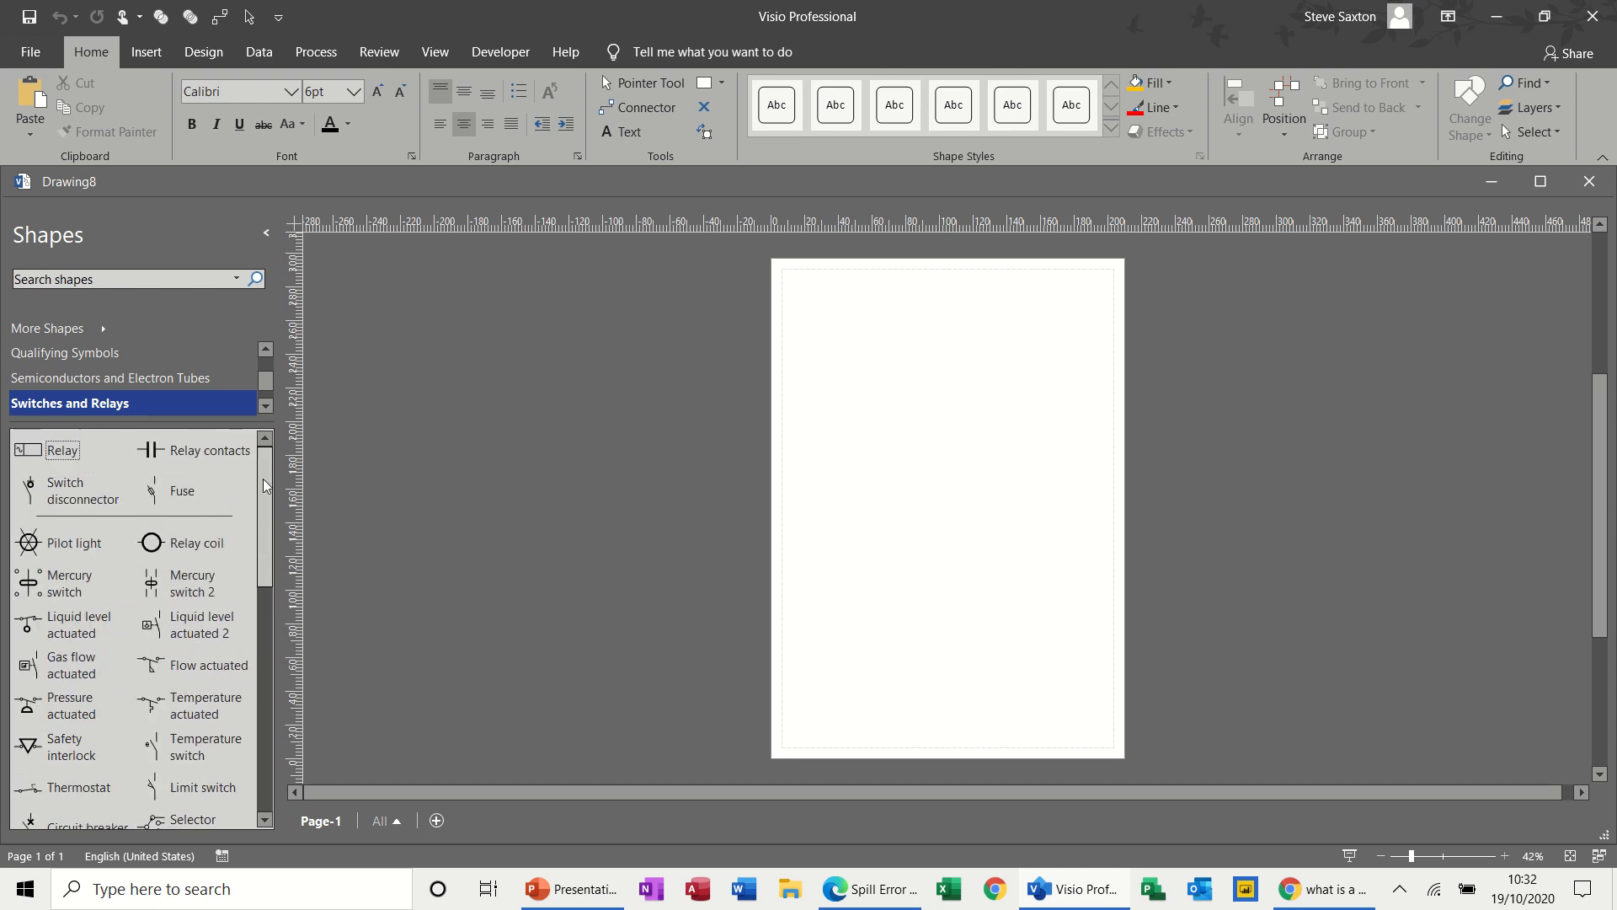
# Step: Search the shapes for "diode" and place the Visio 2013 Diode symbol in the upper-left area of the page
pyautogui.click(120, 279)
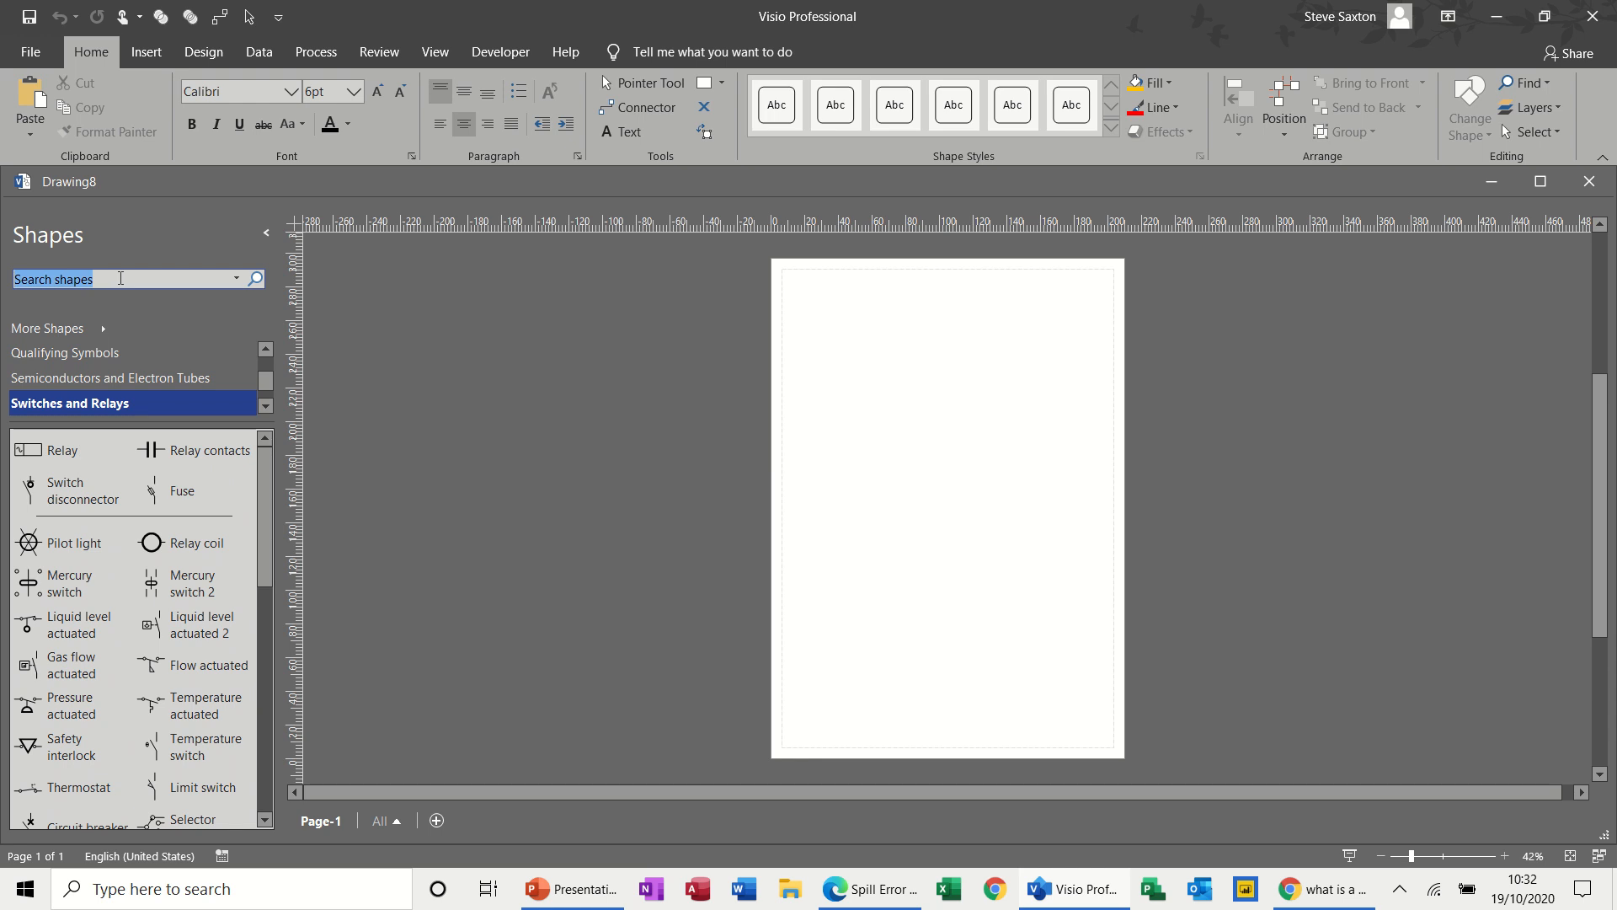
pyautogui.write('diode')
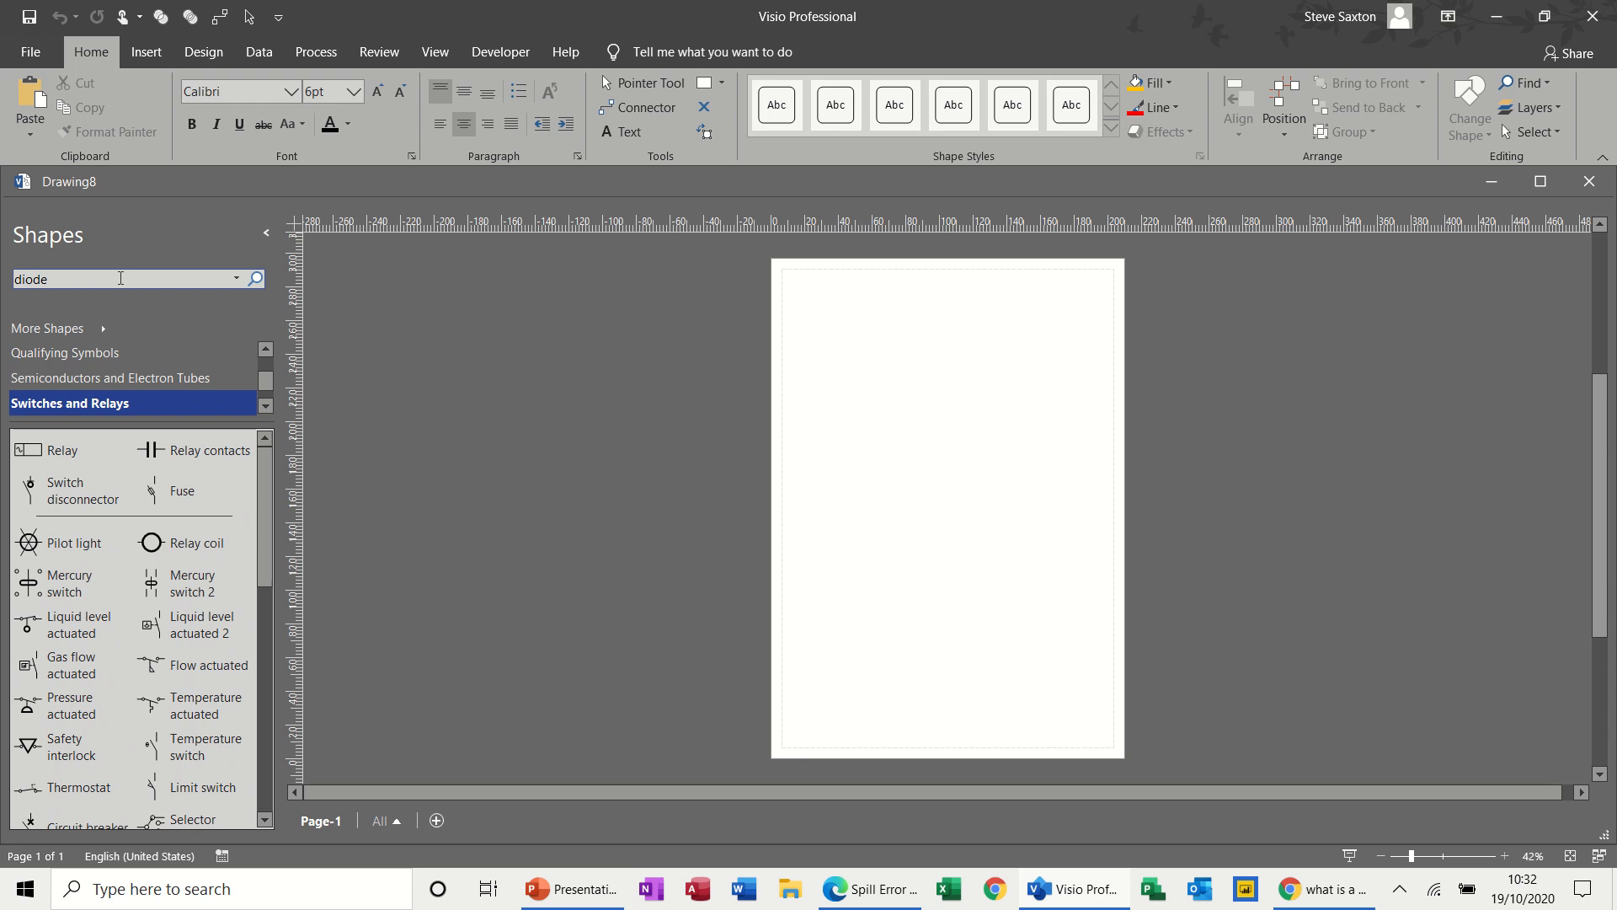
pyautogui.press('Return')
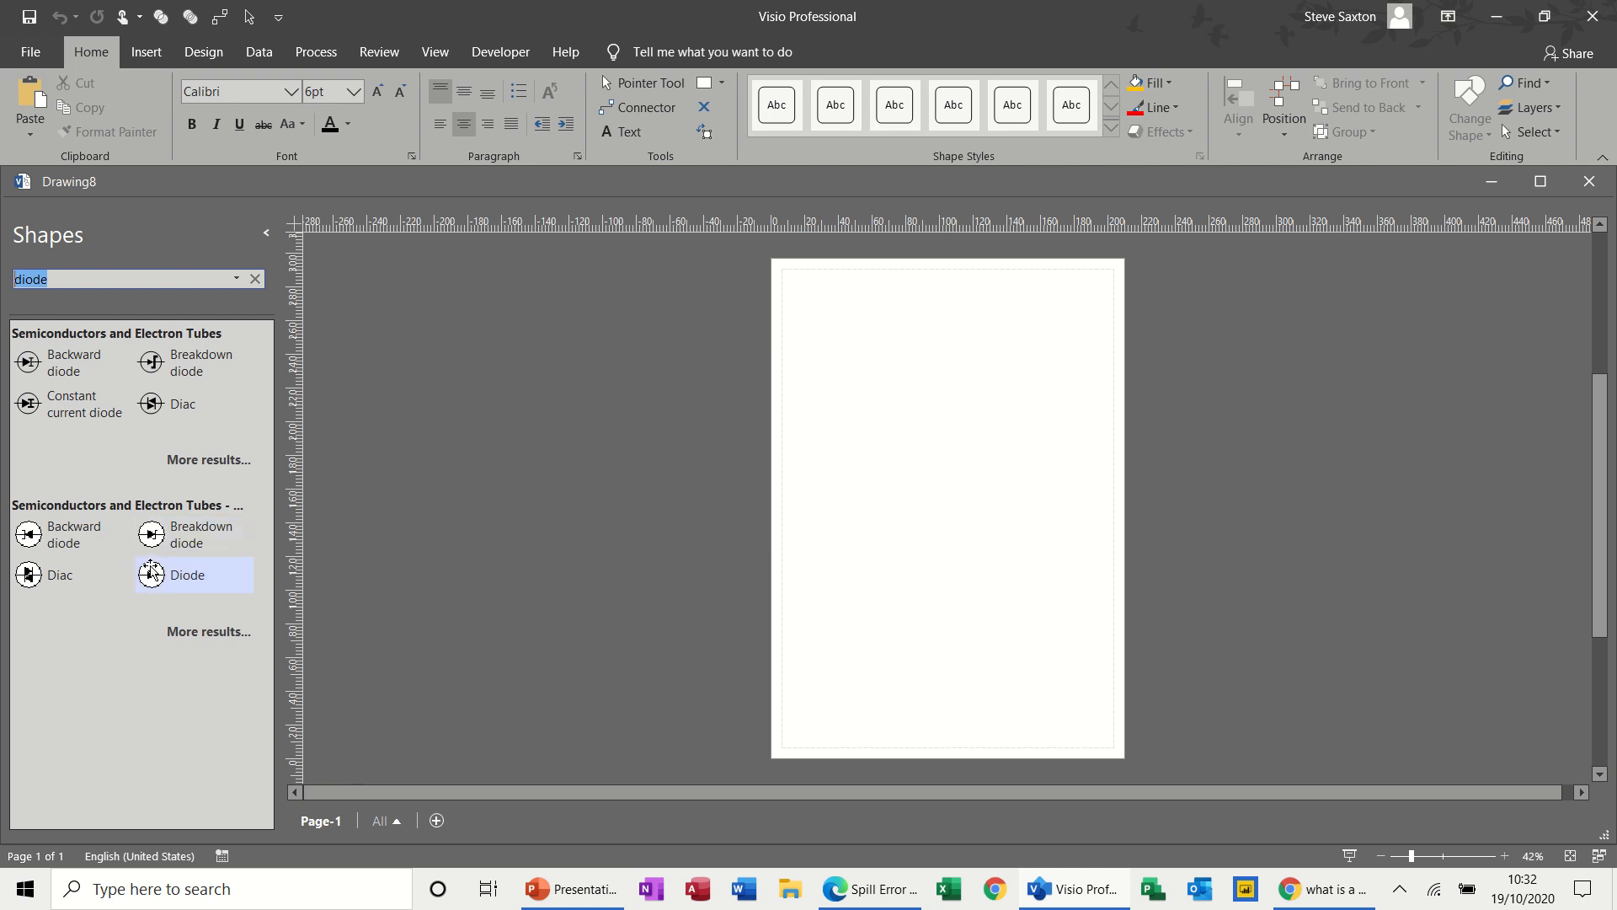
pyautogui.moveTo(152, 579); pyautogui.dragTo(840, 353)
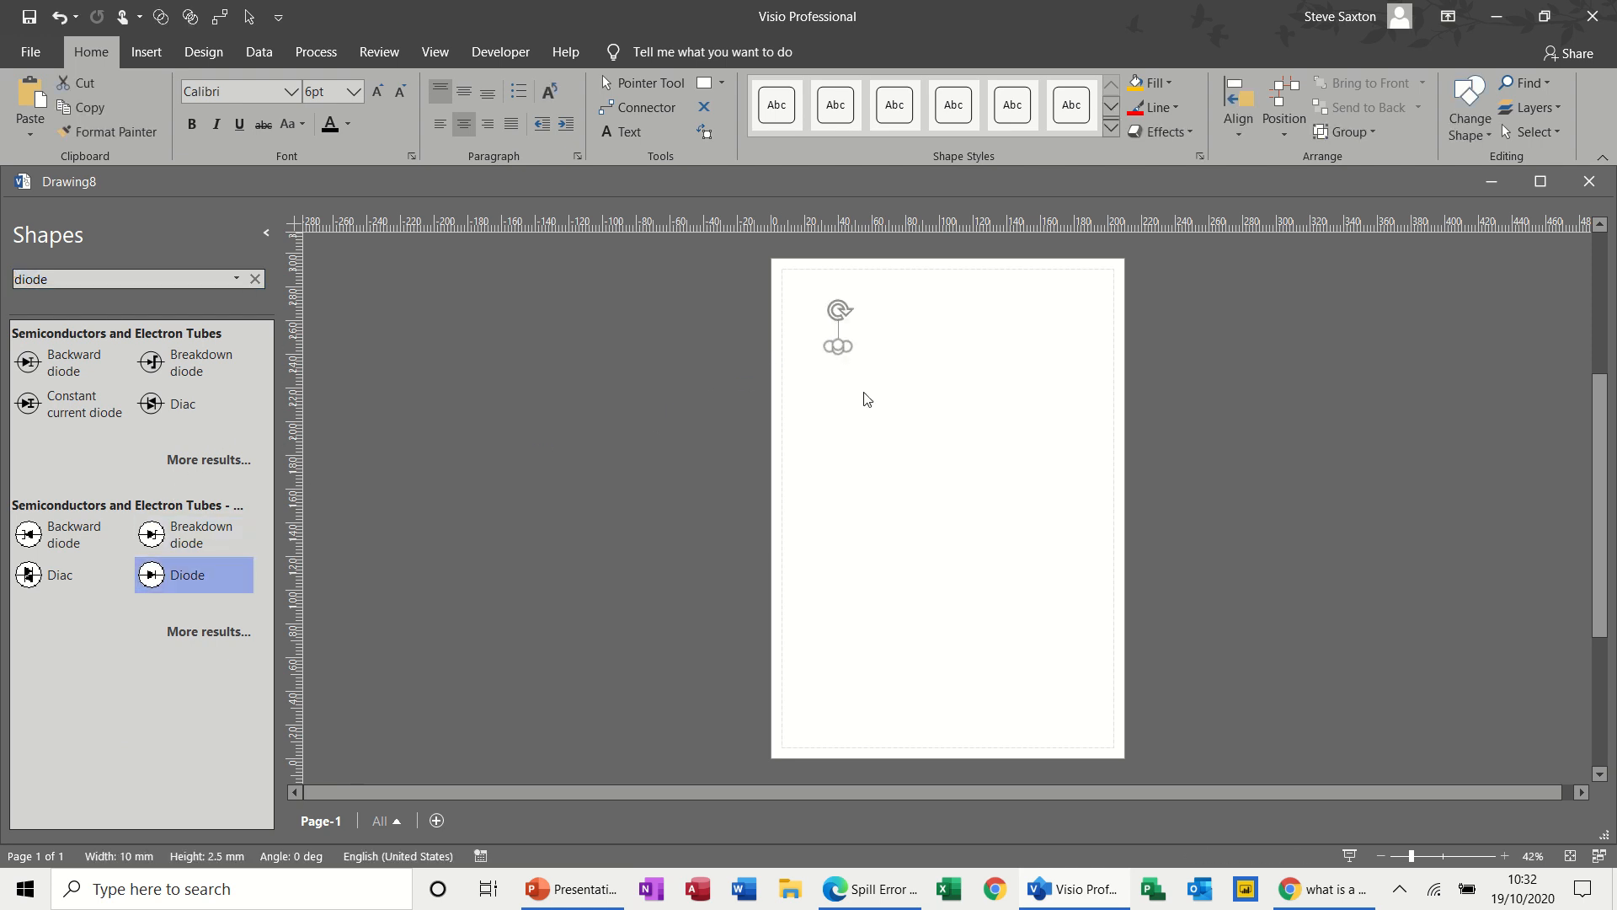
# Step: Label the diode symbol on the page "Diode"
pyautogui.click(1505, 856)
pyautogui.click(1505, 856)
pyautogui.click(1505, 856)
pyautogui.click(1505, 856)
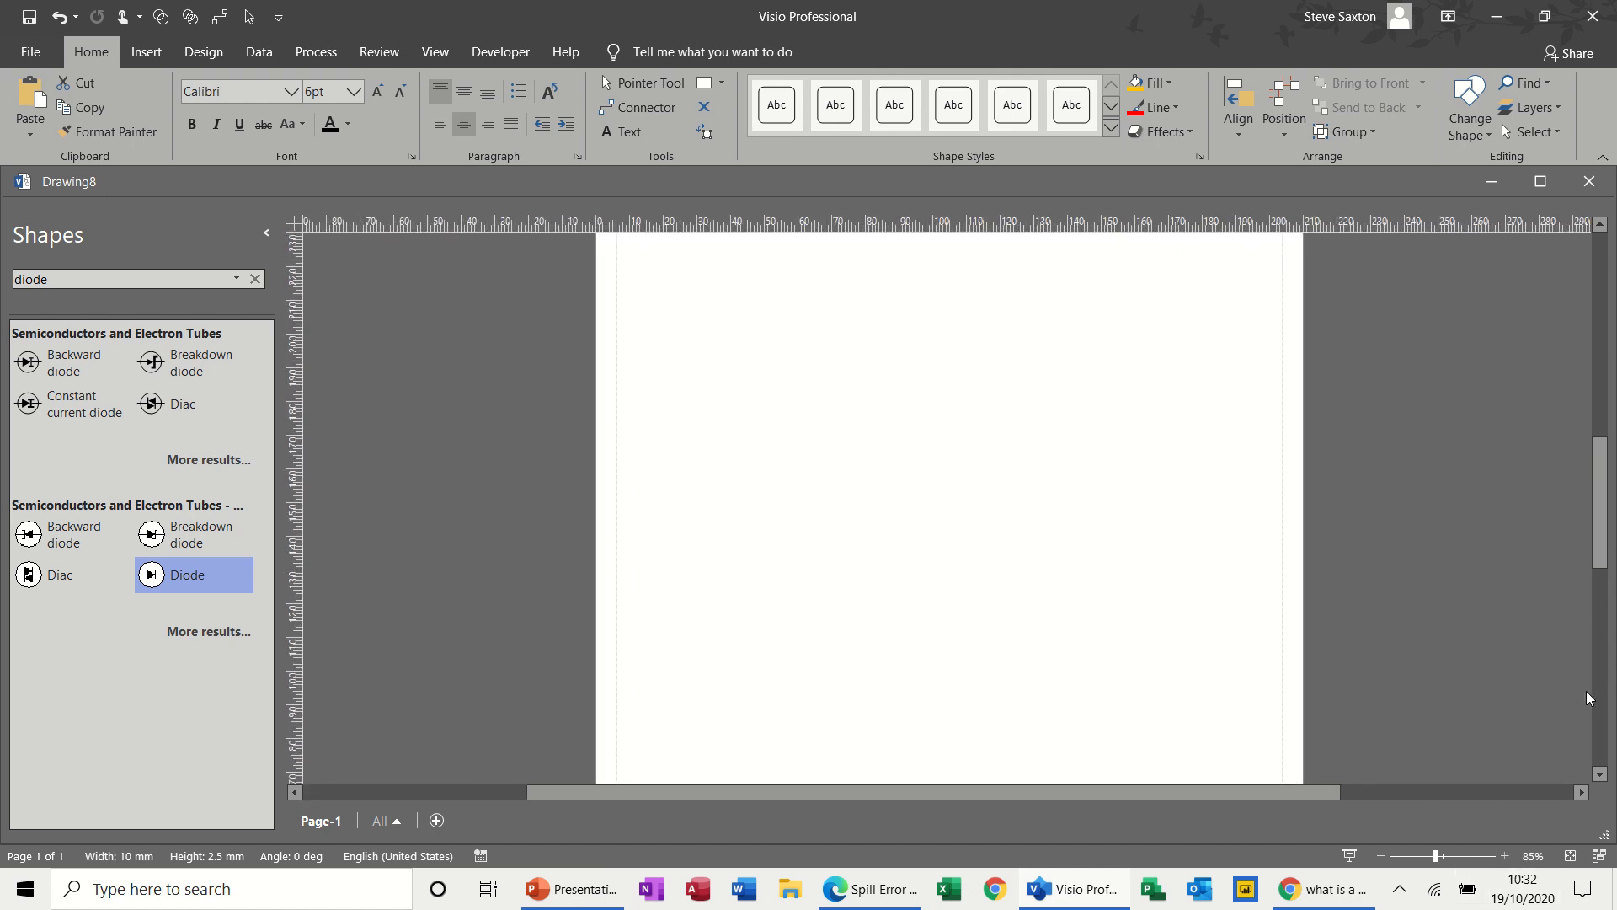
pyautogui.moveTo(1599, 545); pyautogui.dragTo(1599, 479)
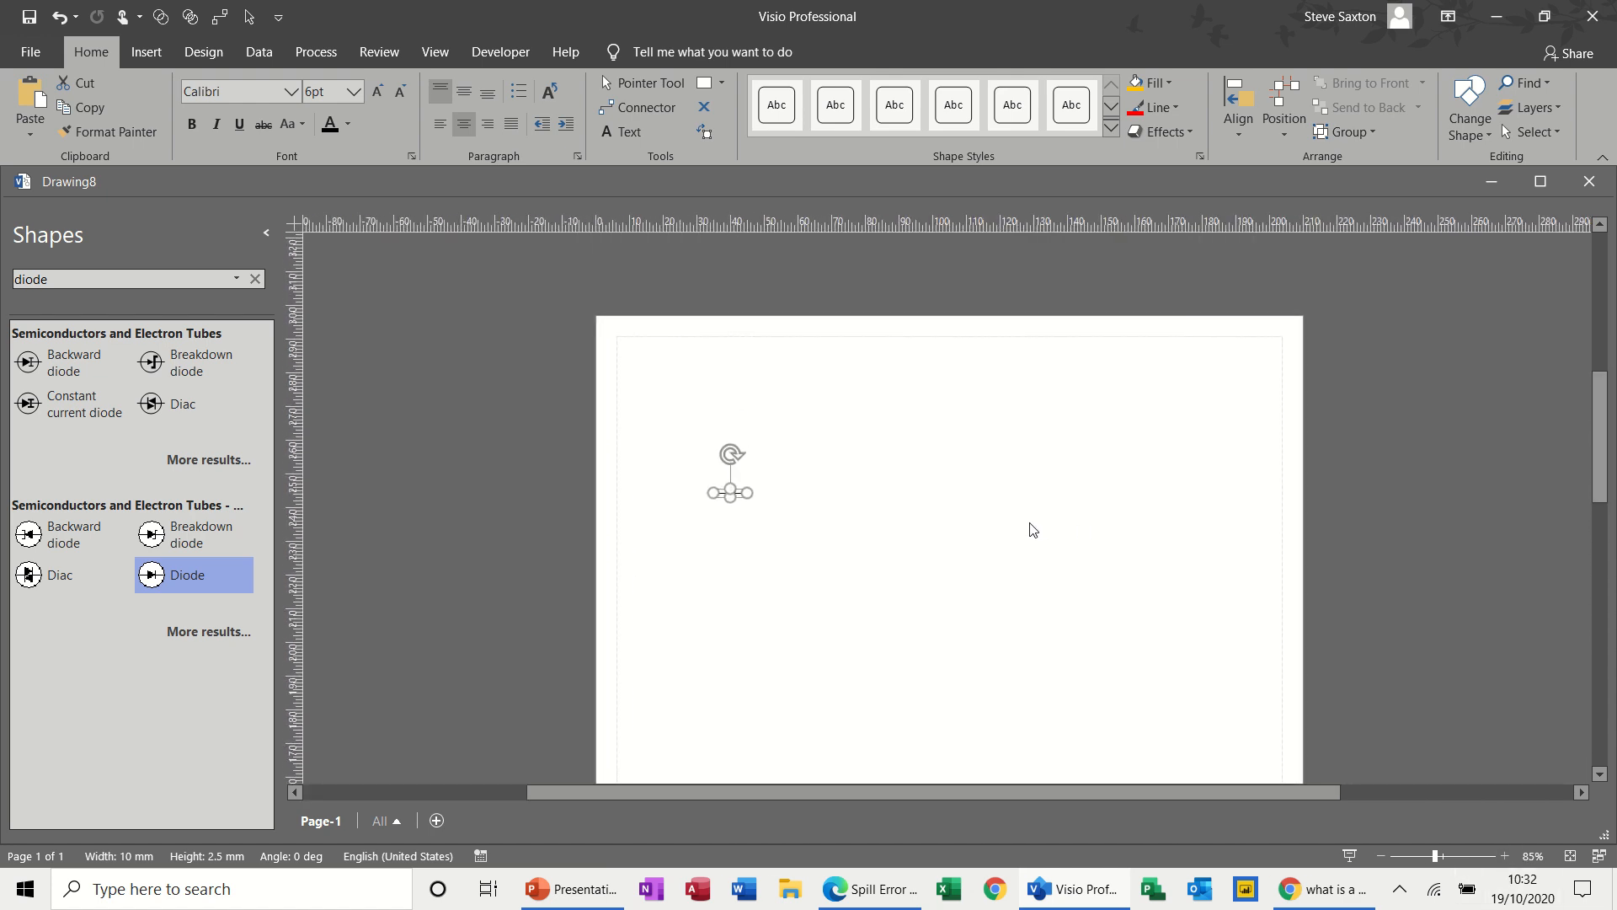
pyautogui.click(1006, 521)
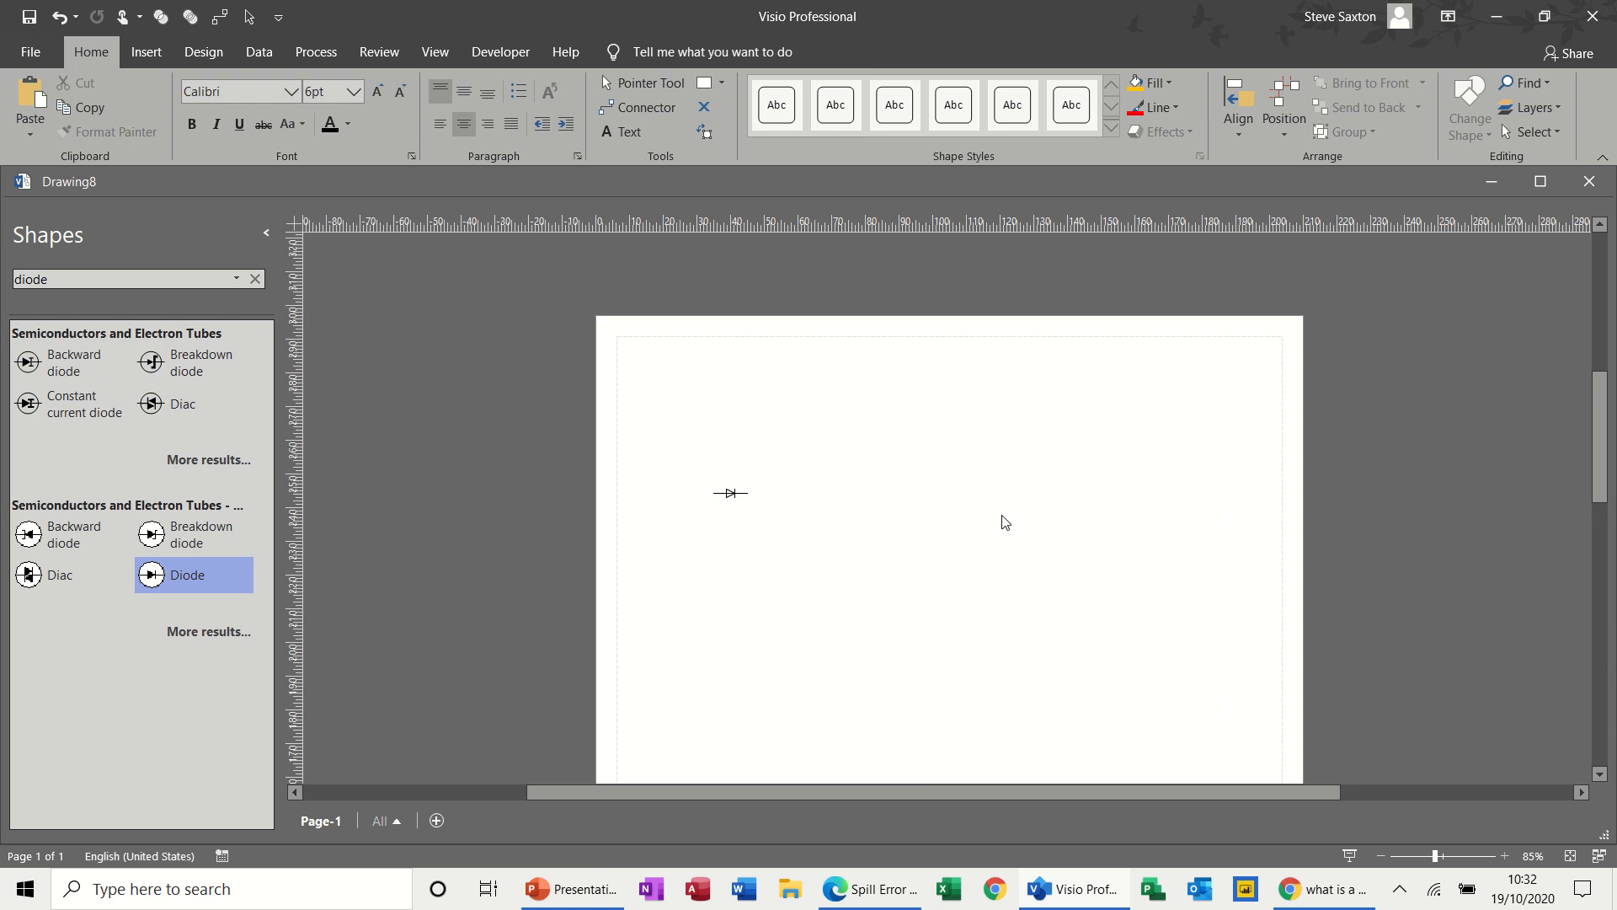
pyautogui.click(733, 493)
pyautogui.scroll(2, 734, 492)
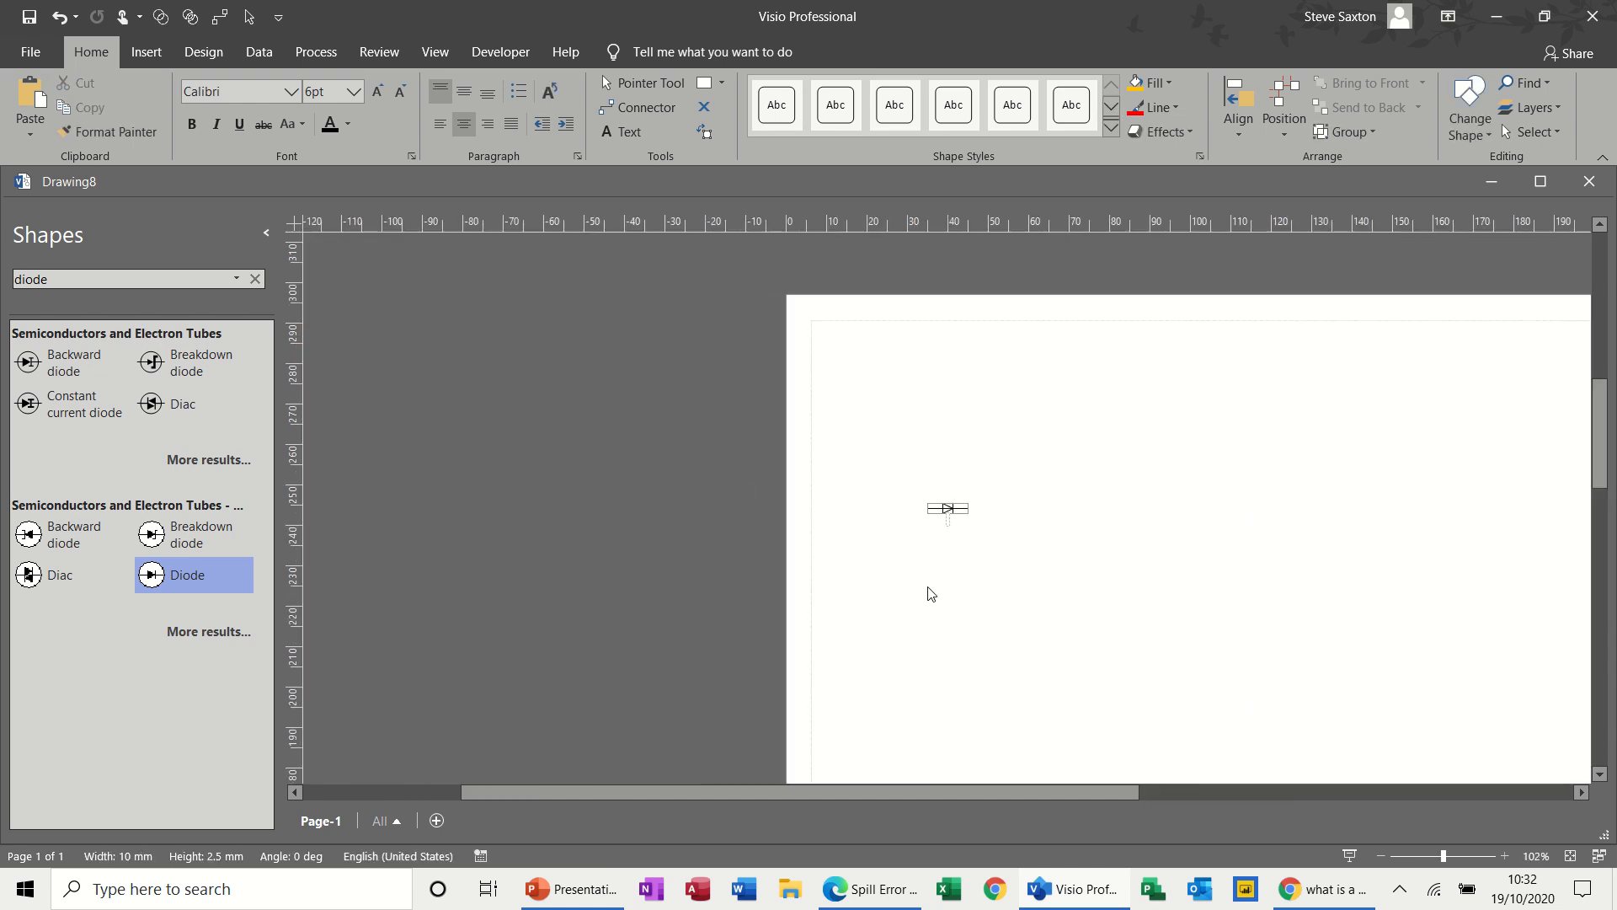
pyautogui.write('Diode')
pyautogui.click(1032, 578)
pyautogui.scroll(-2, 990, 566)
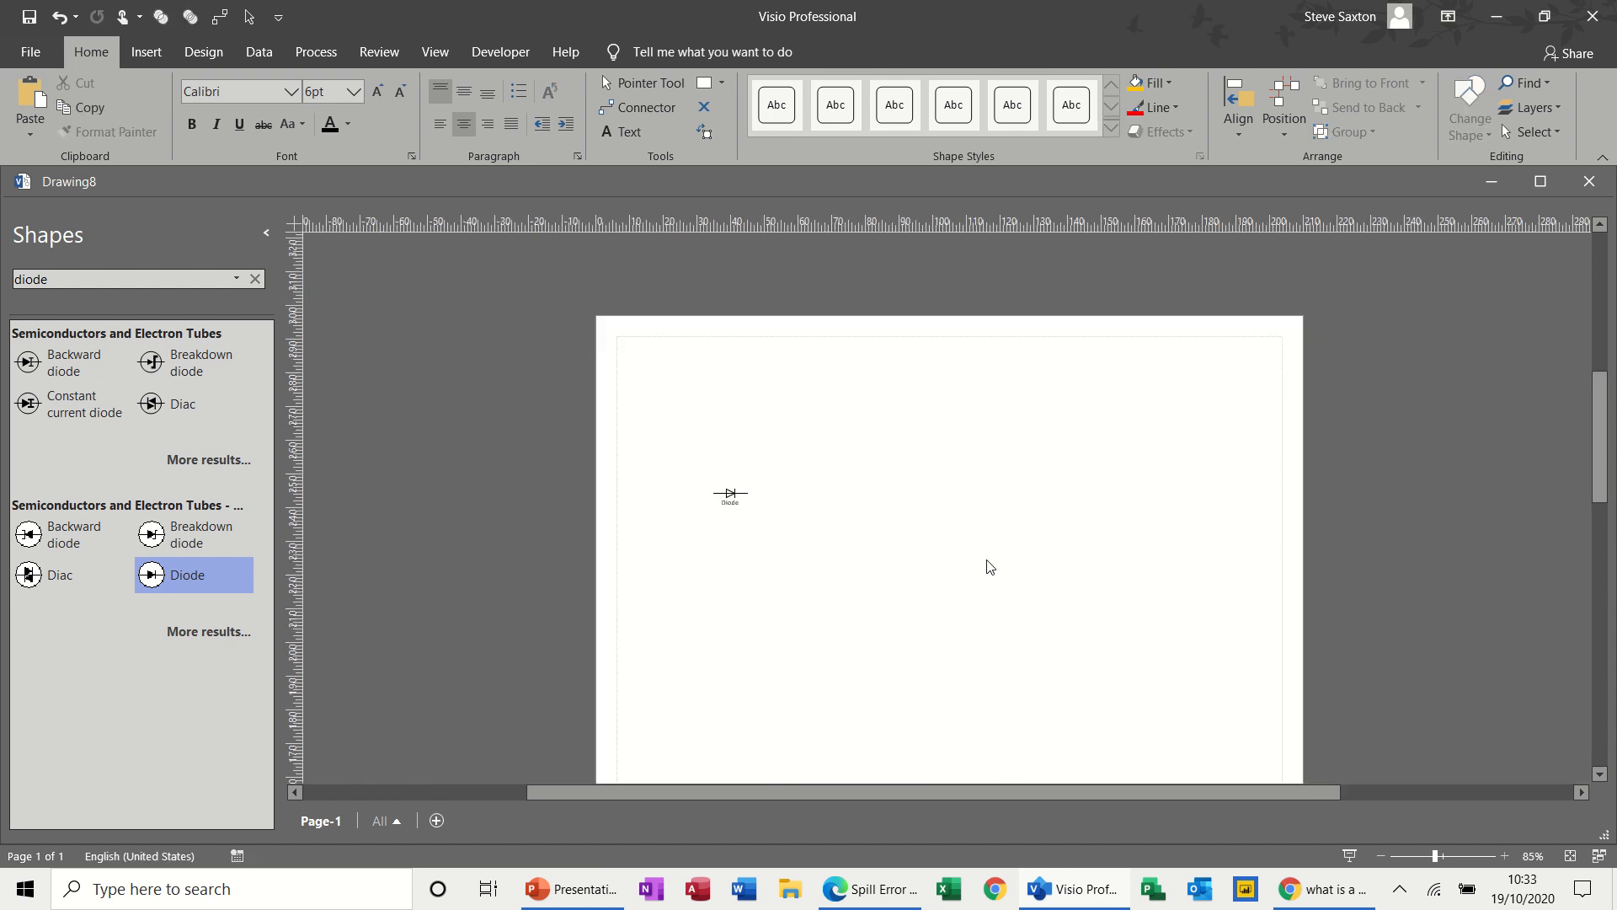
# Step: Search the shapes for "resistor" and place the Fundamental Items Resistor symbol above the diode
pyautogui.doubleClick(104, 278)
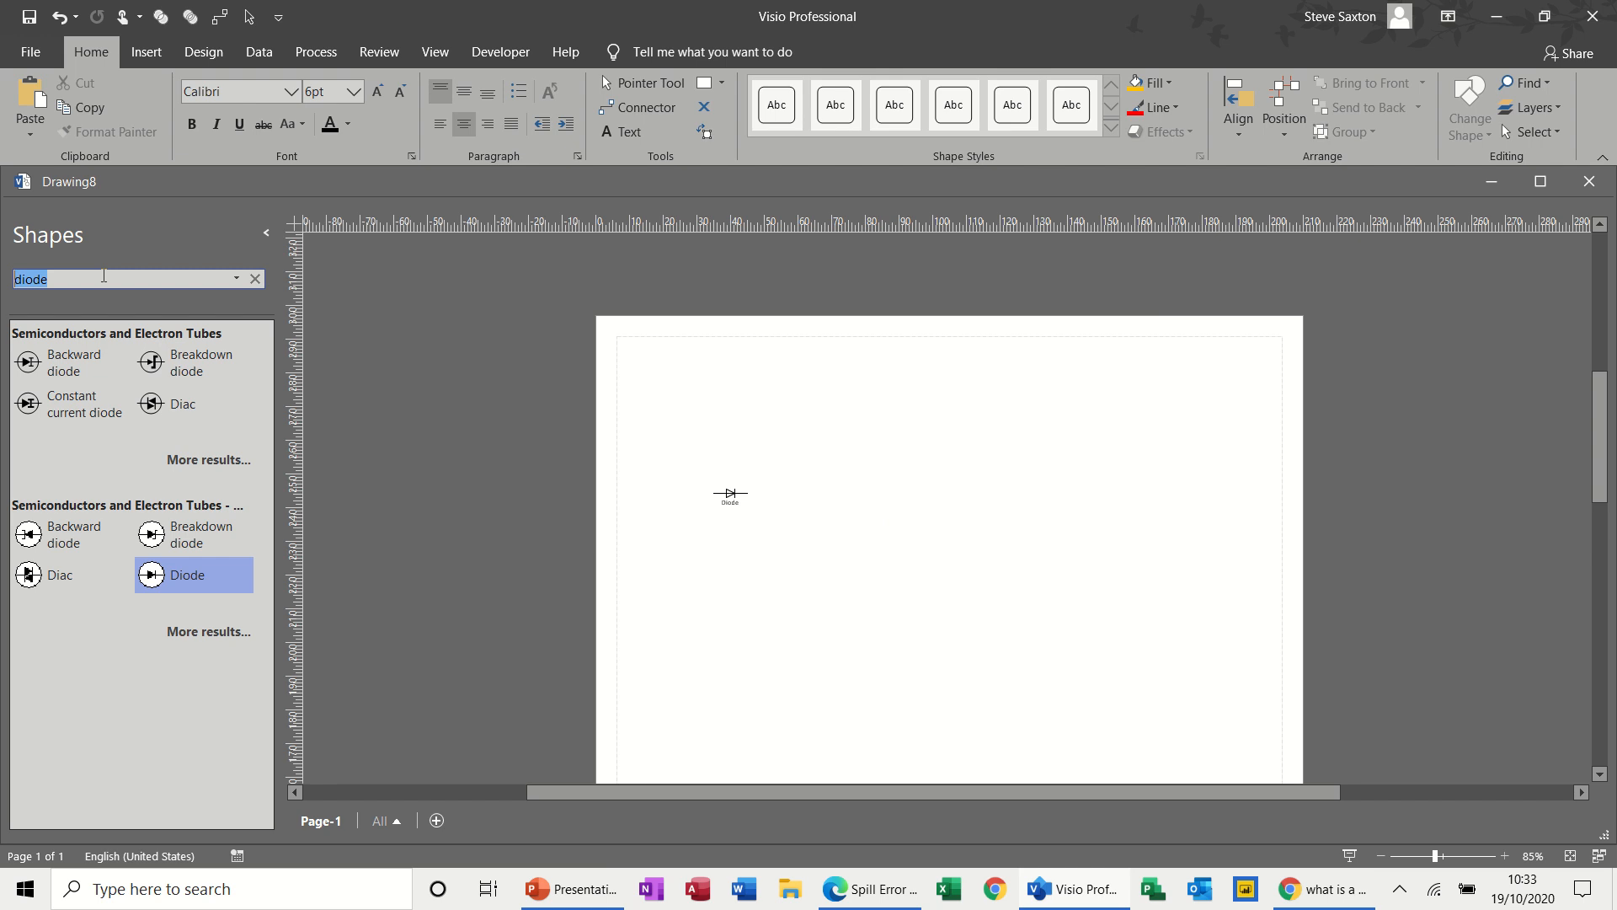
pyautogui.write('resistor')
pyautogui.press('Return')
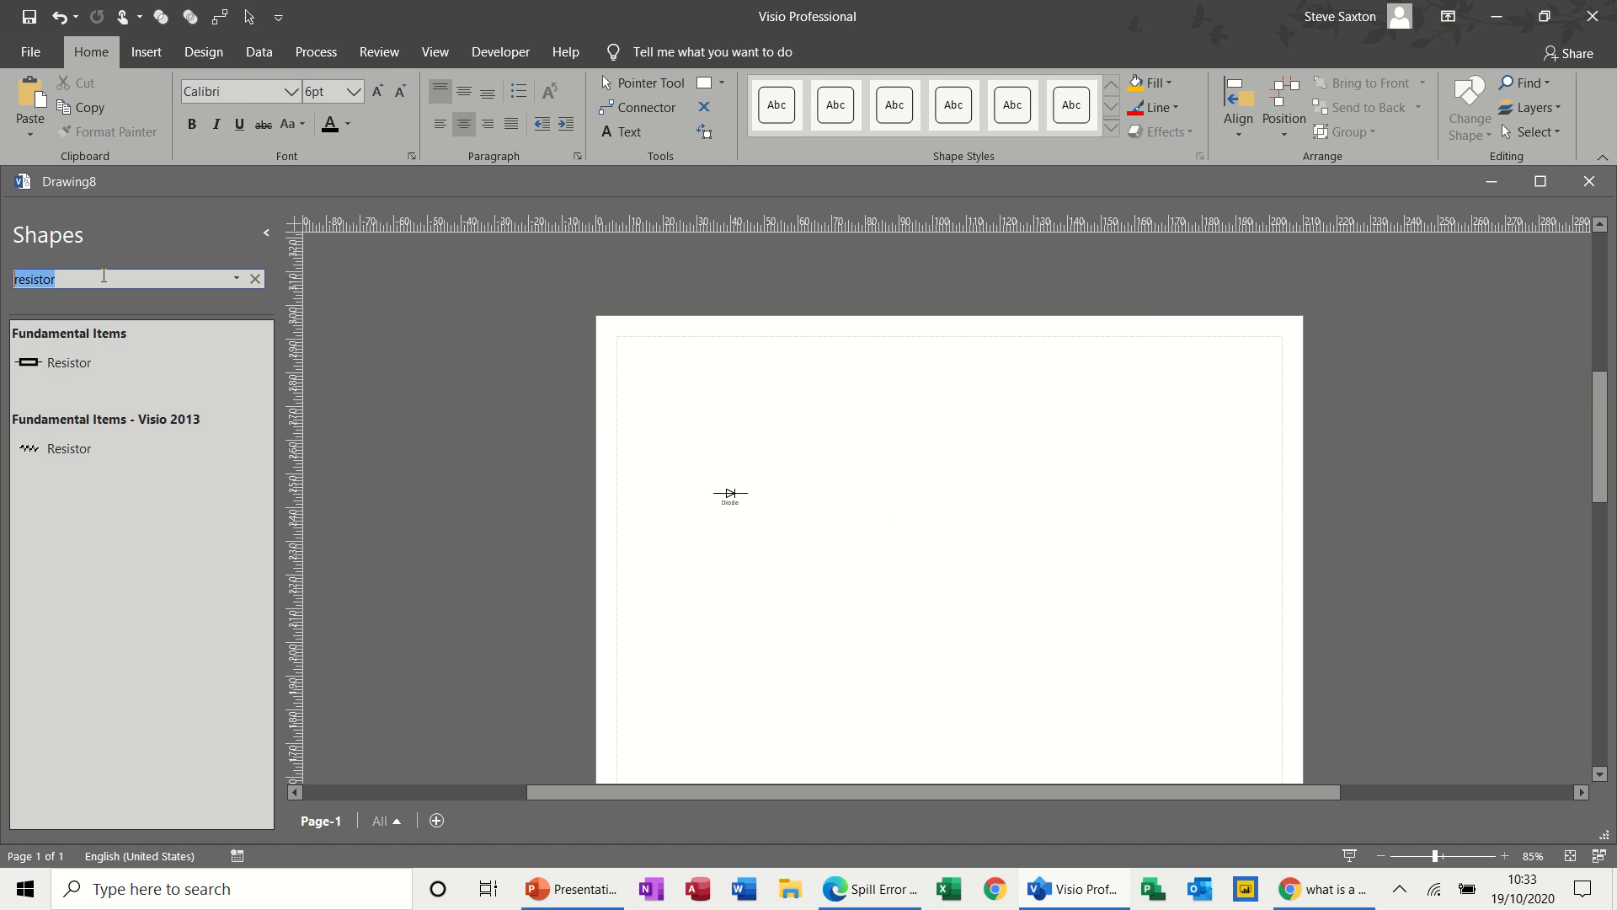
pyautogui.moveTo(47, 362); pyautogui.dragTo(755, 418)
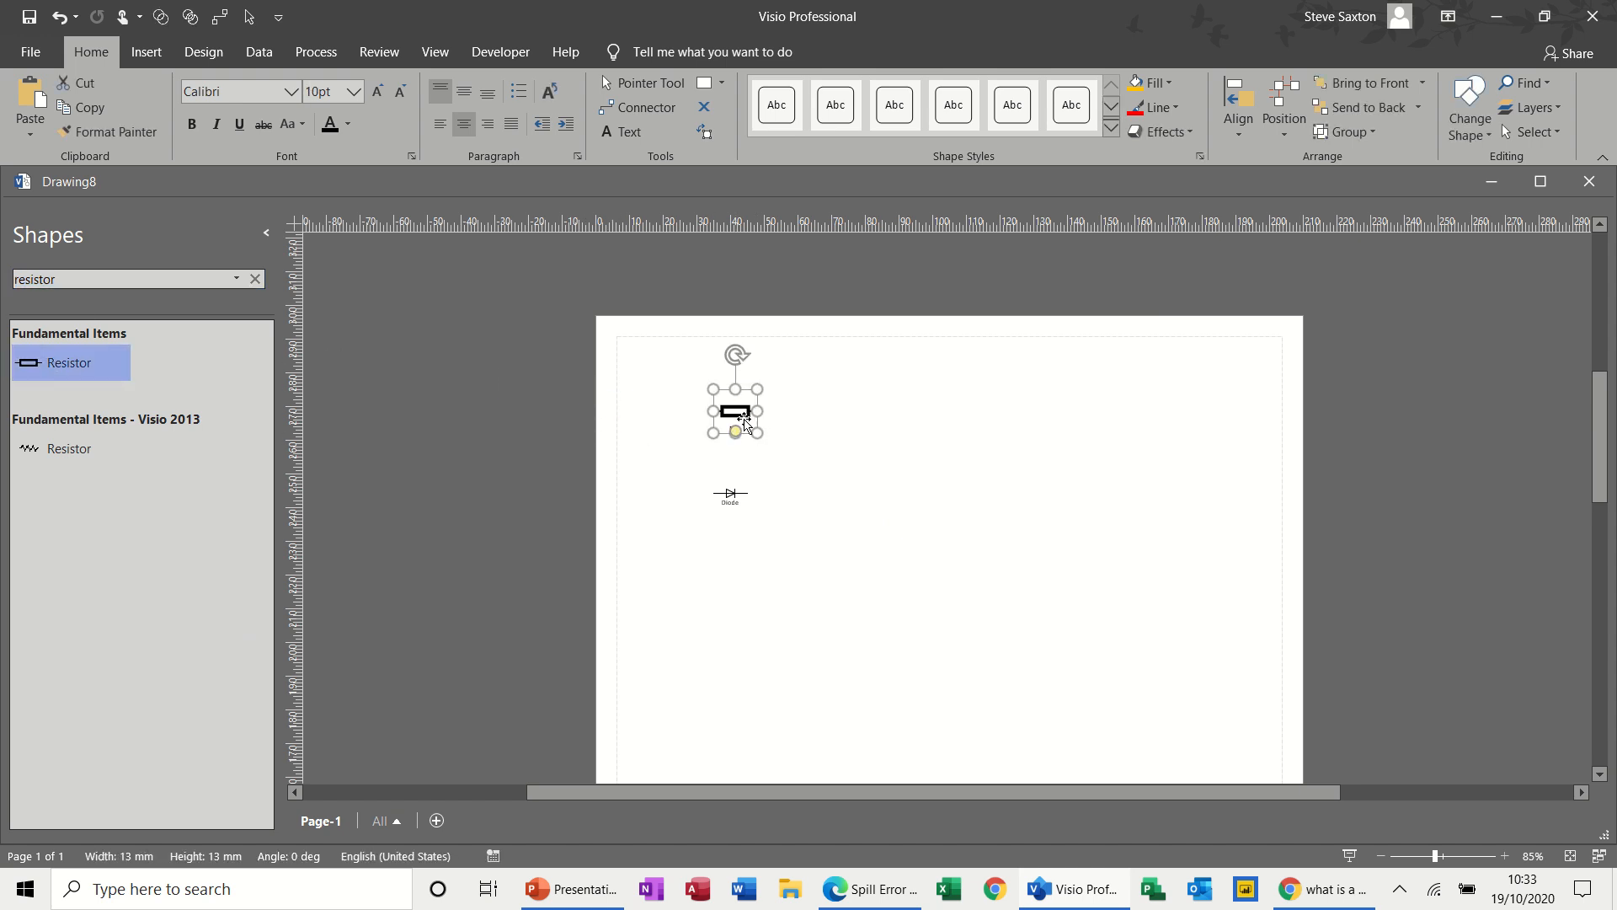
# Step: Label the resistor symbol above the diode "Resistor"
pyautogui.click(844, 487)
pyautogui.write('Resistor')
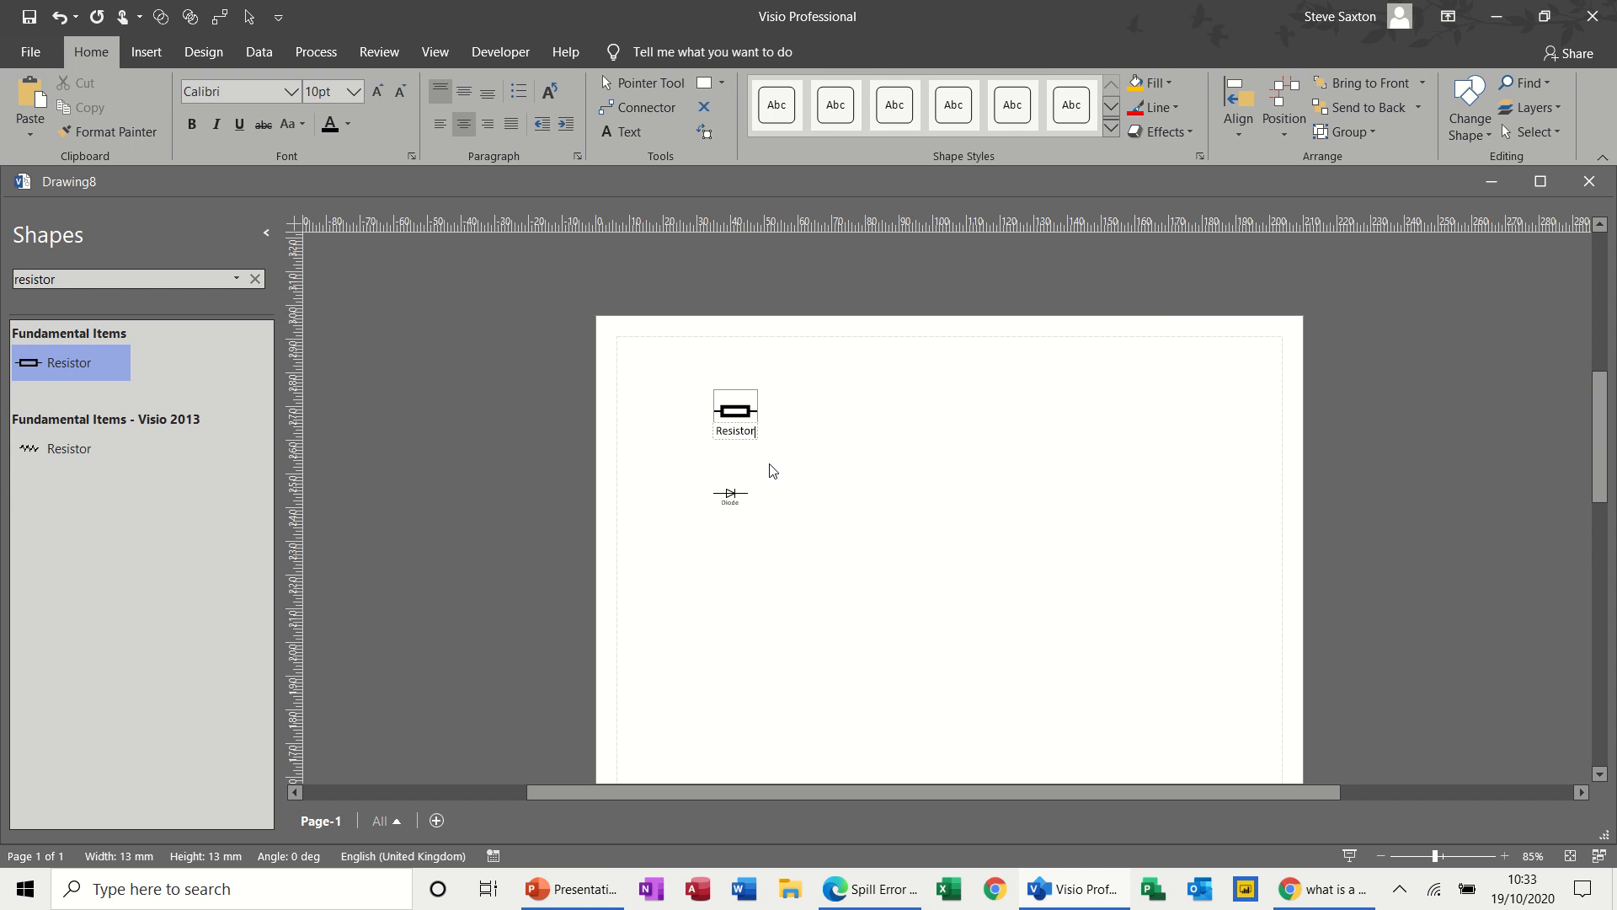
pyautogui.click(798, 456)
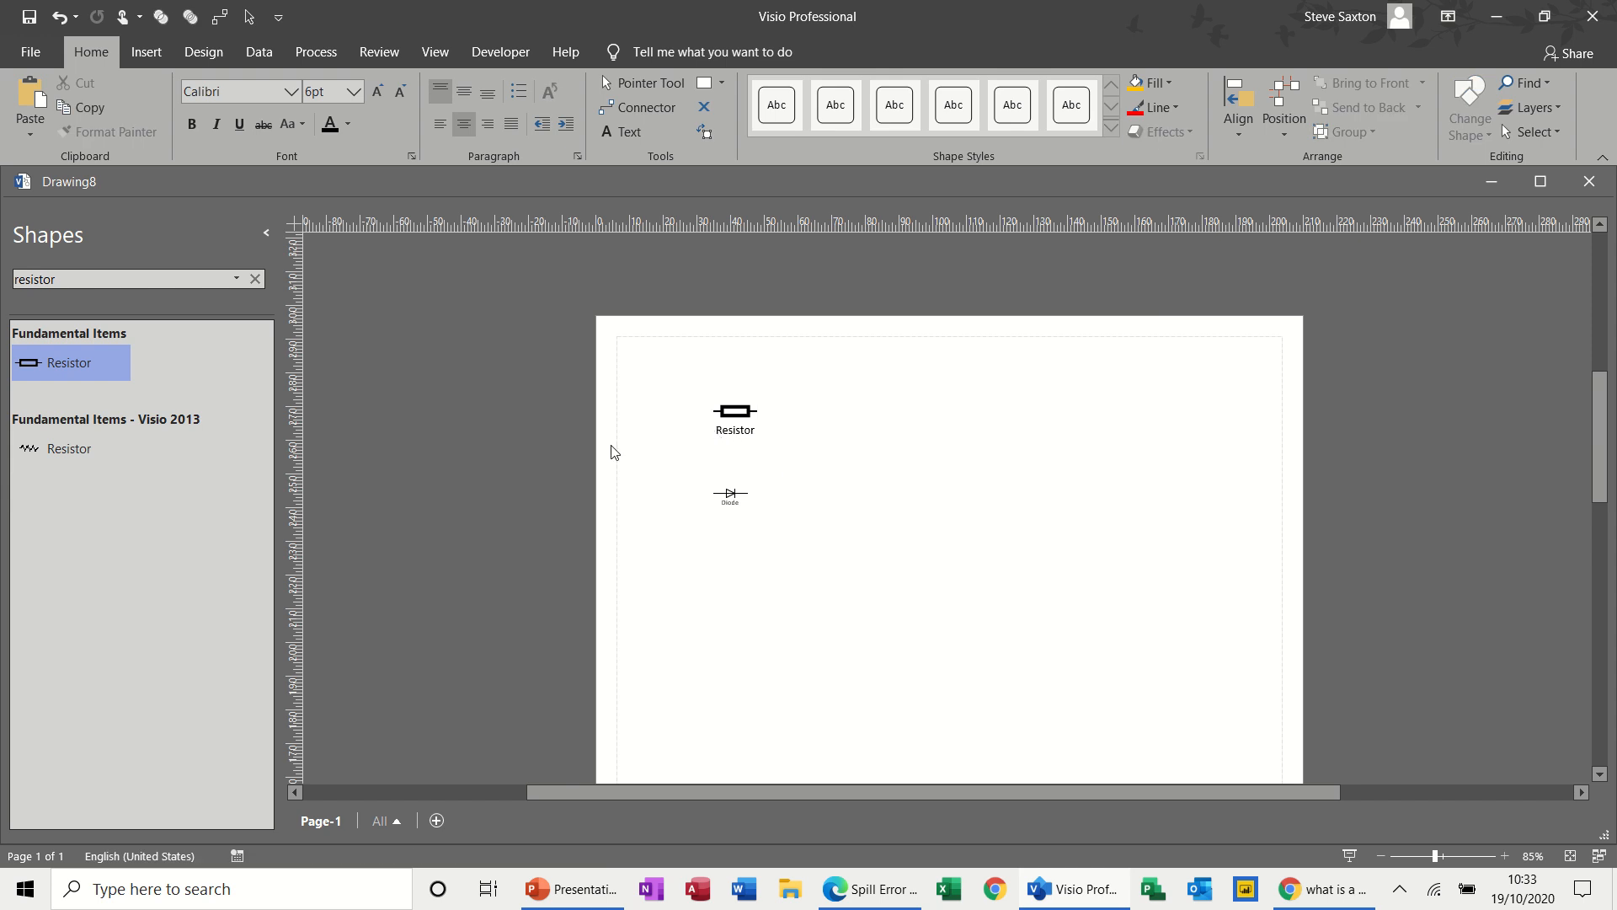
# Step: Search the shapes for "battery" and place the Multicell battery symbol to the right of the resistor and diode
pyautogui.click(107, 281)
pyautogui.write('bat')
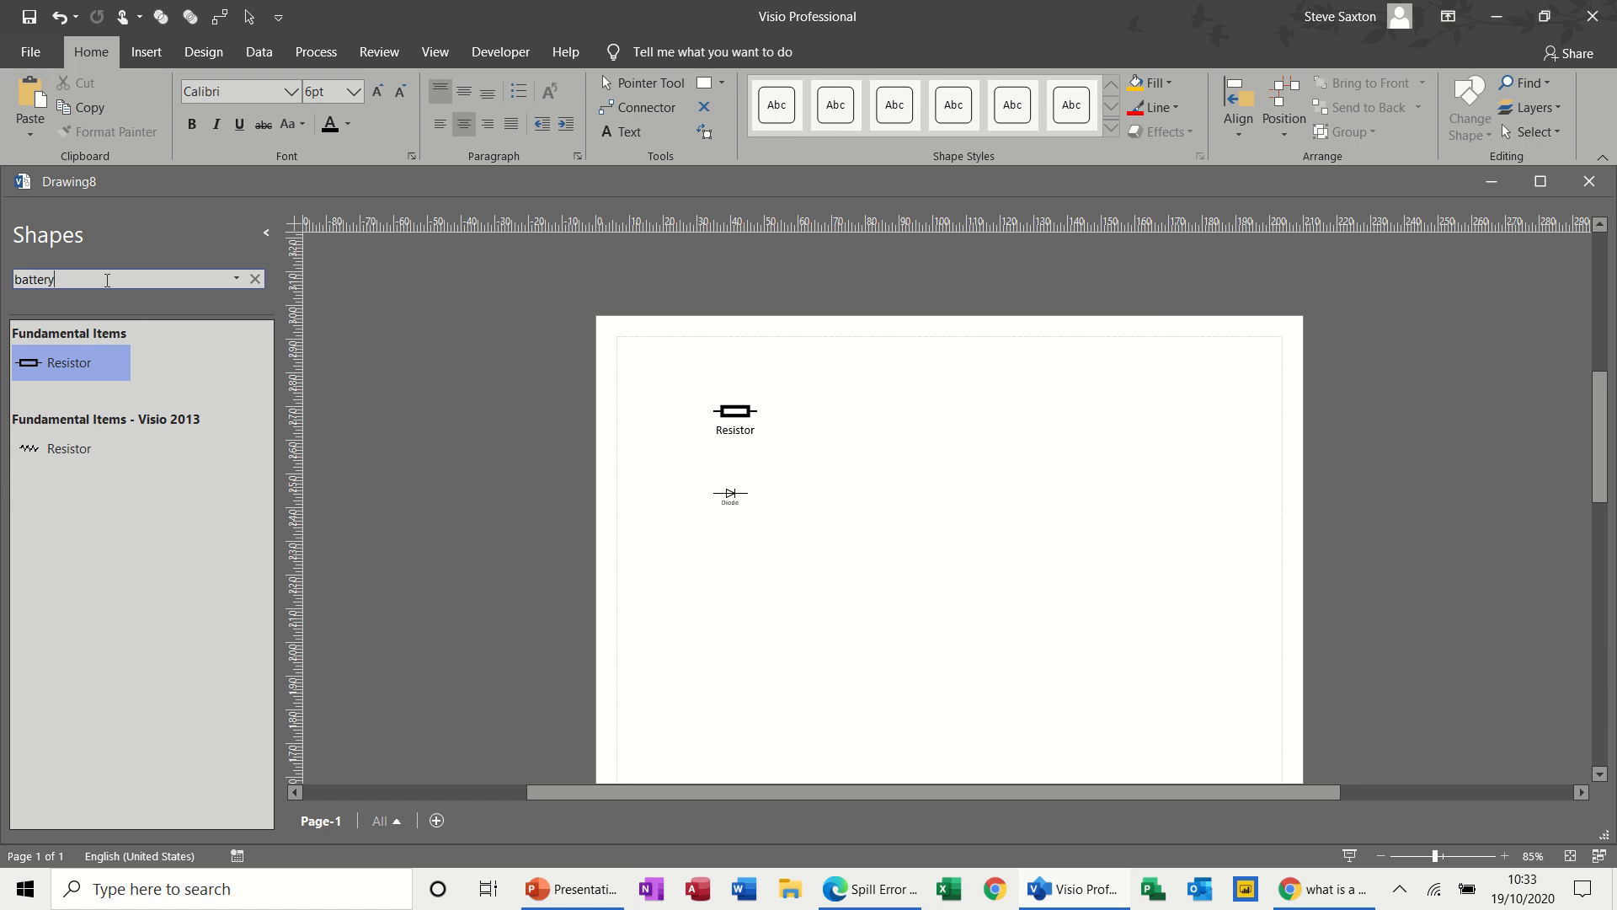
pyautogui.write('tery')
pyautogui.press('Return')
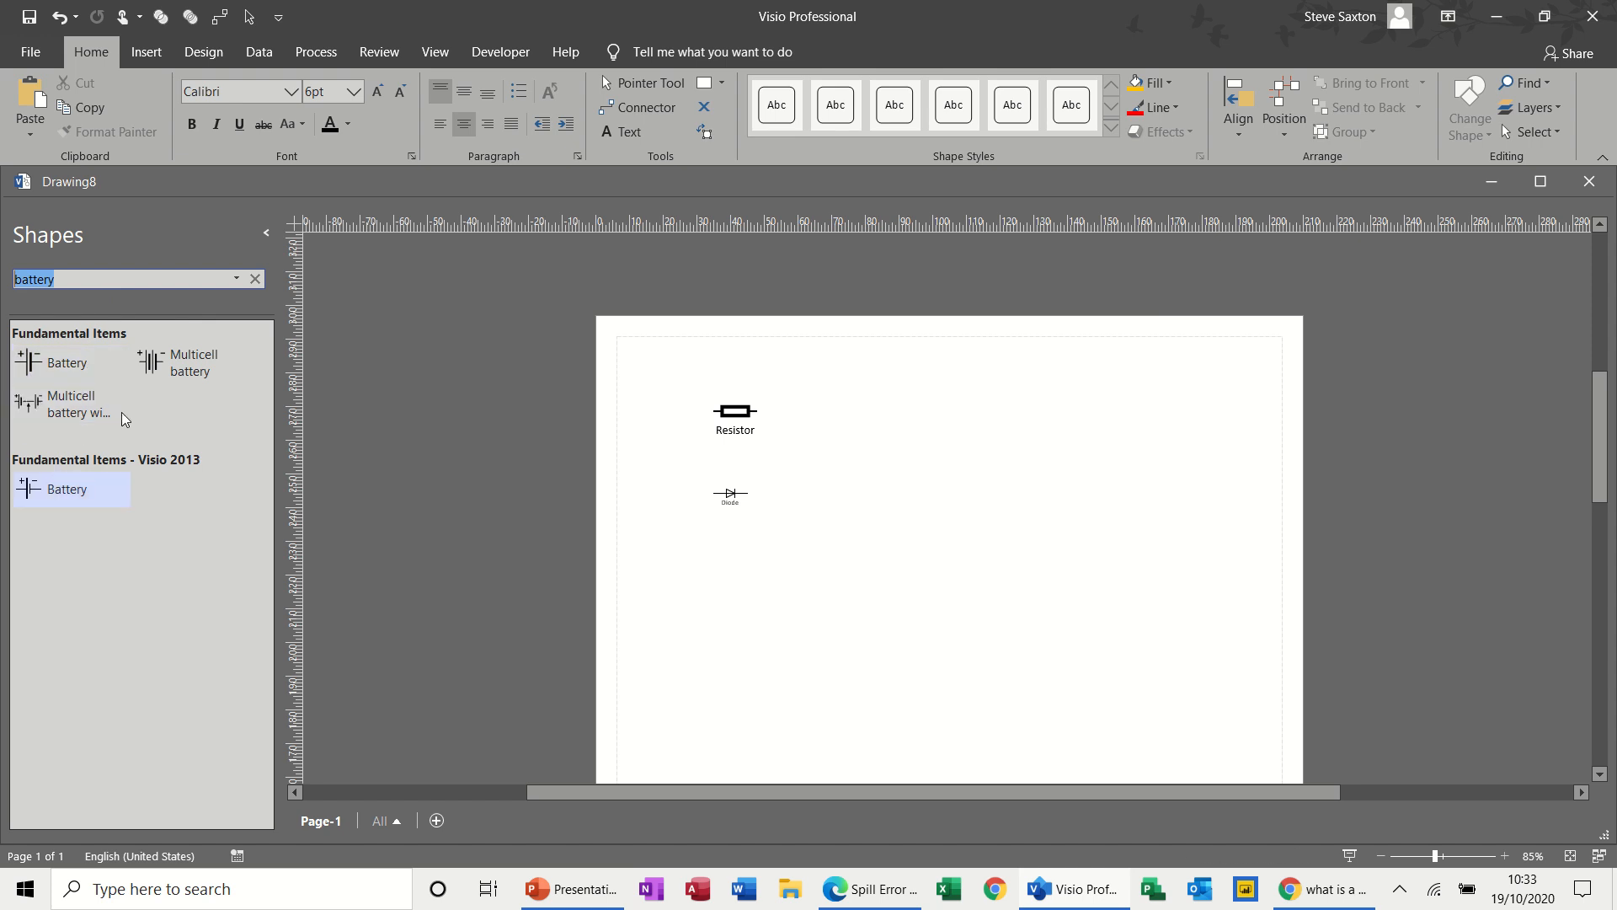
pyautogui.moveTo(178, 362); pyautogui.dragTo(837, 449)
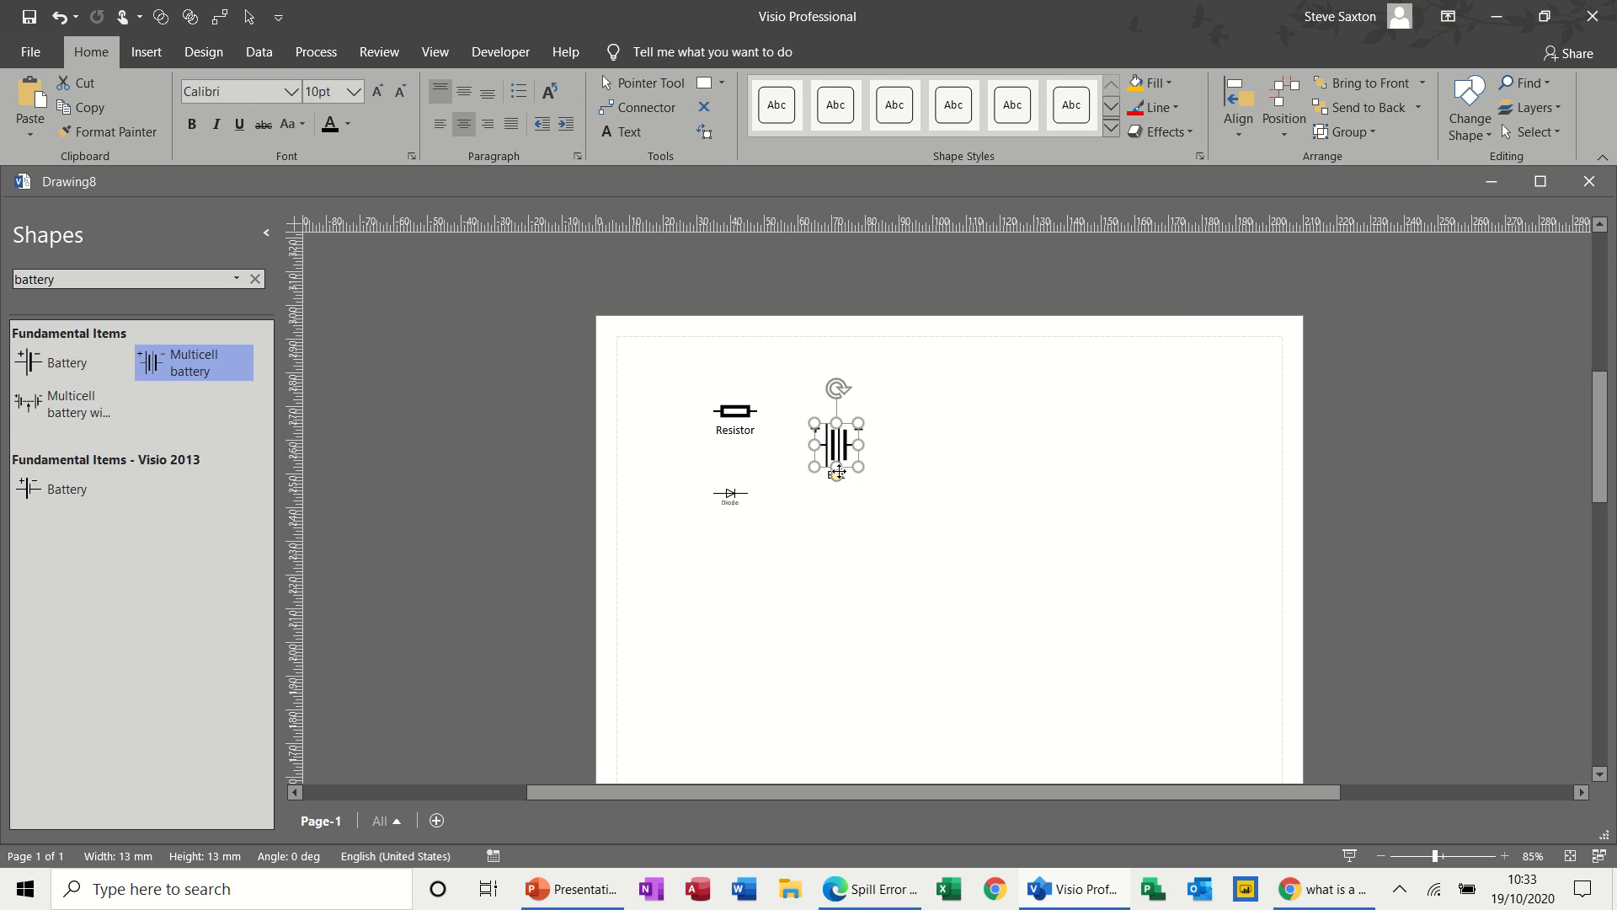
# Step: Label the multicell battery symbol "12v"
pyautogui.doubleClick(839, 443)
pyautogui.write('(V')
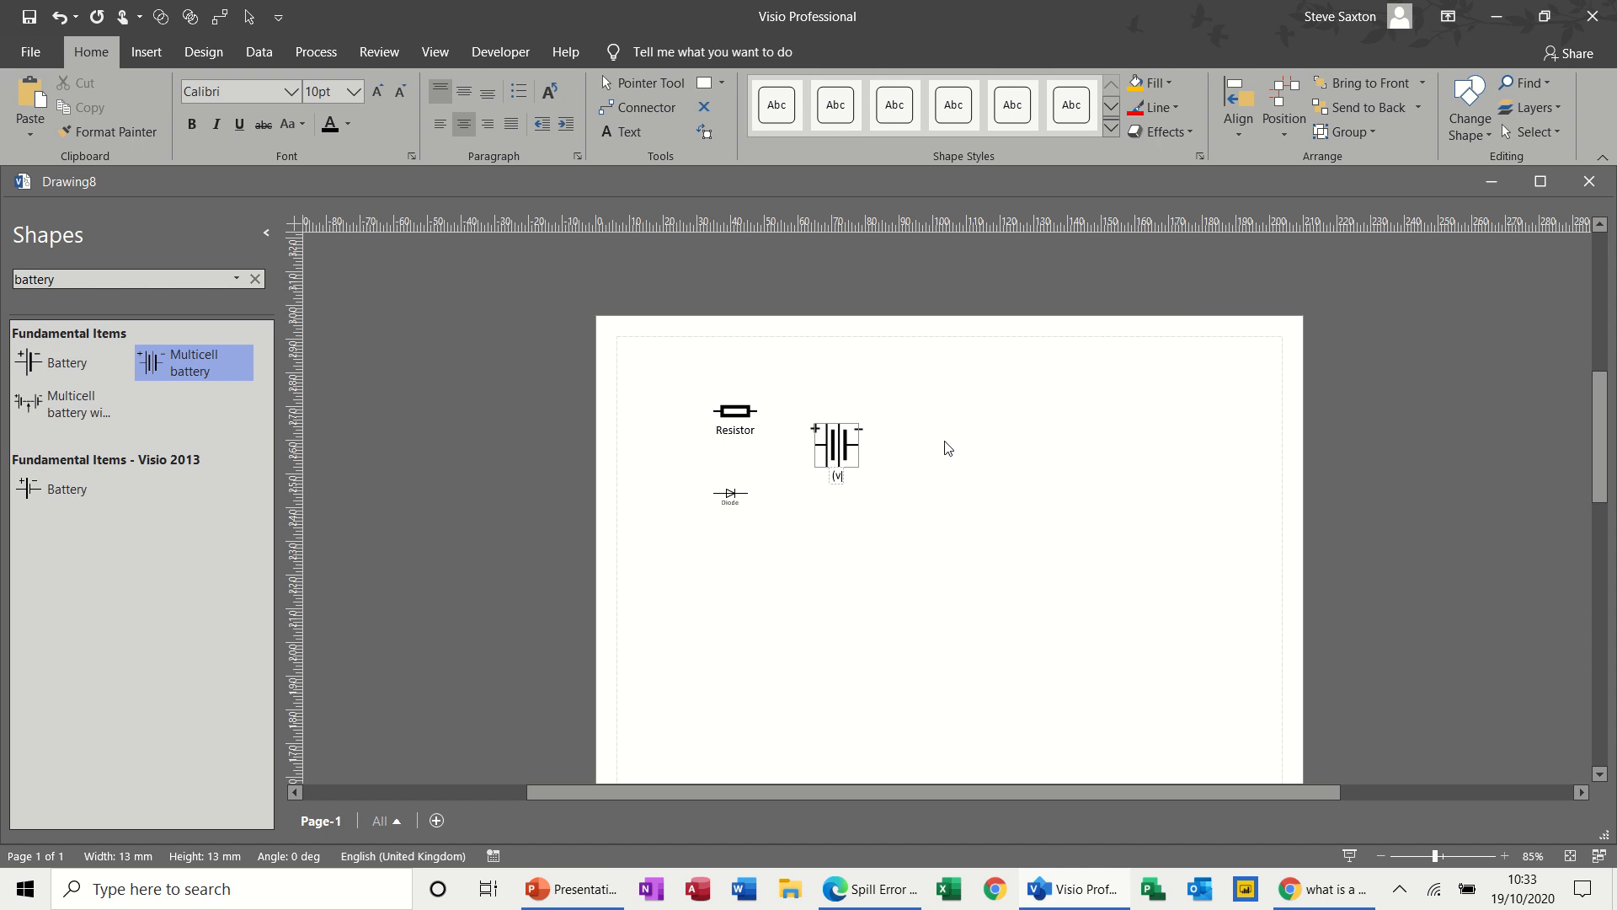
pyautogui.press('BackSpace')
pyautogui.press('BackSpace')
pyautogui.write('12v')
pyautogui.click(866, 575)
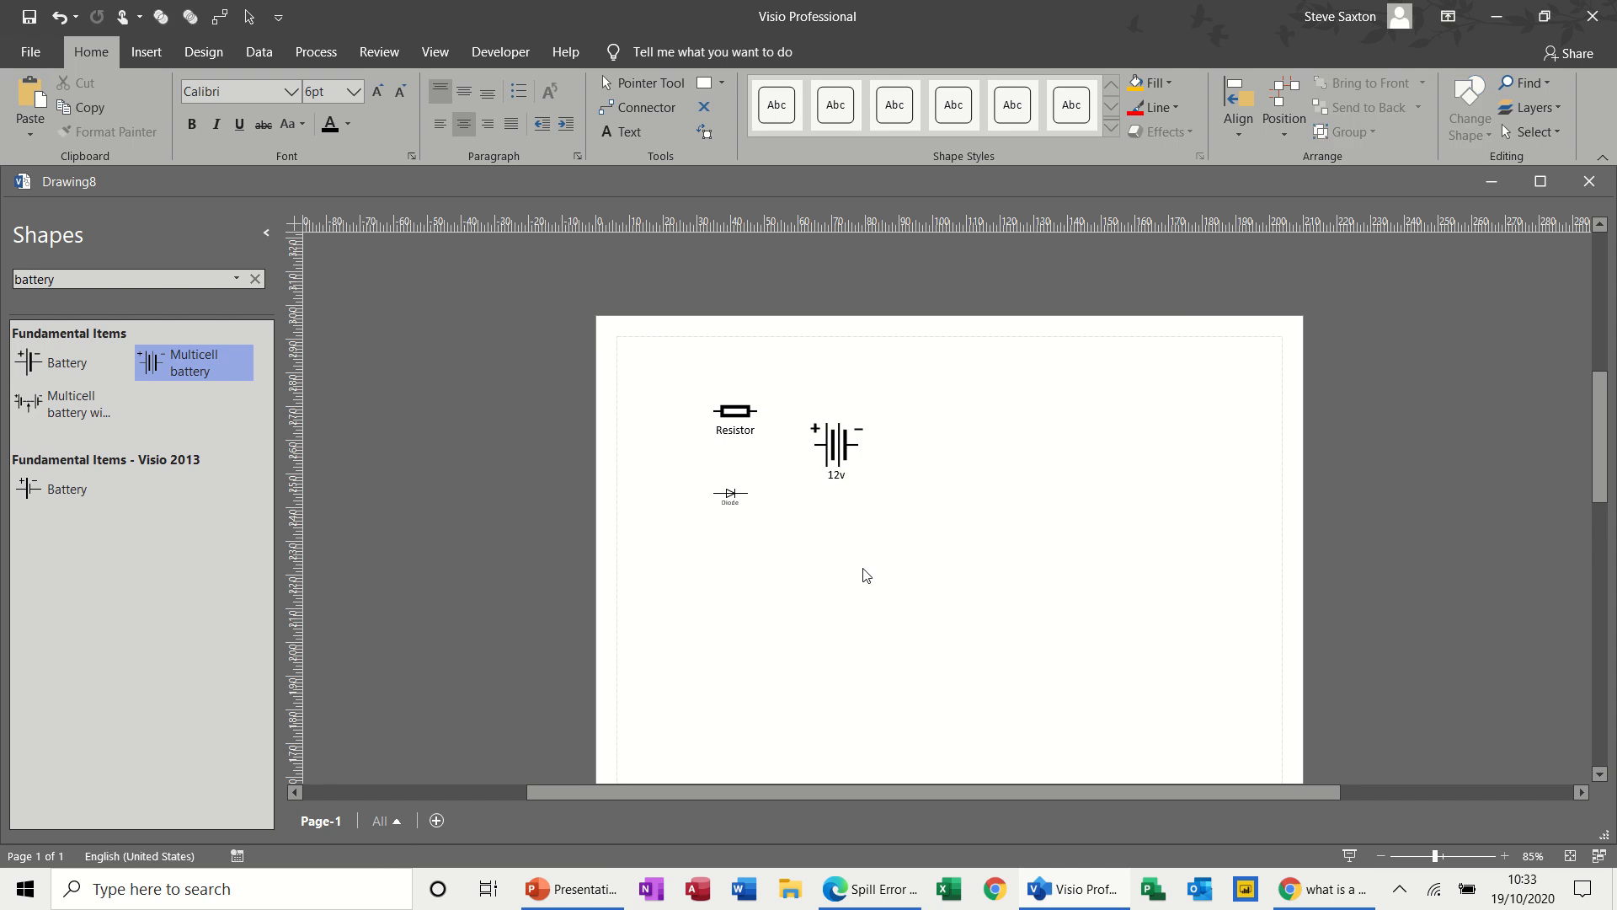
# Step: Search the shapes for "led" and place the Visio 2013 Photodiode symbol to the right of the battery
pyautogui.click(88, 283)
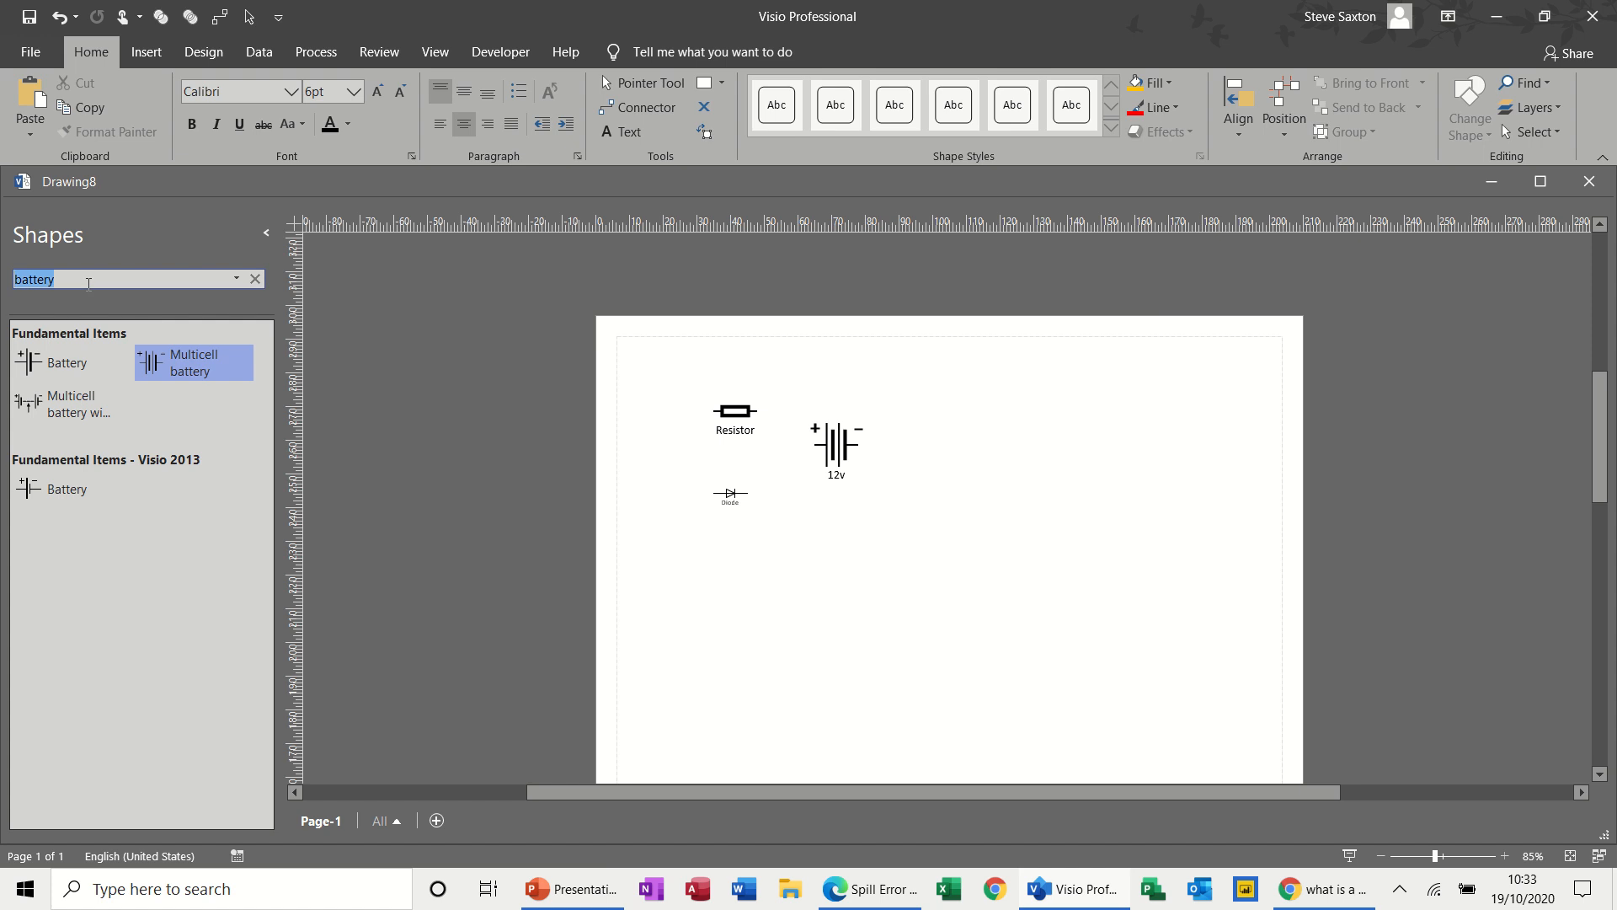
pyautogui.write('led')
pyautogui.press('Return')
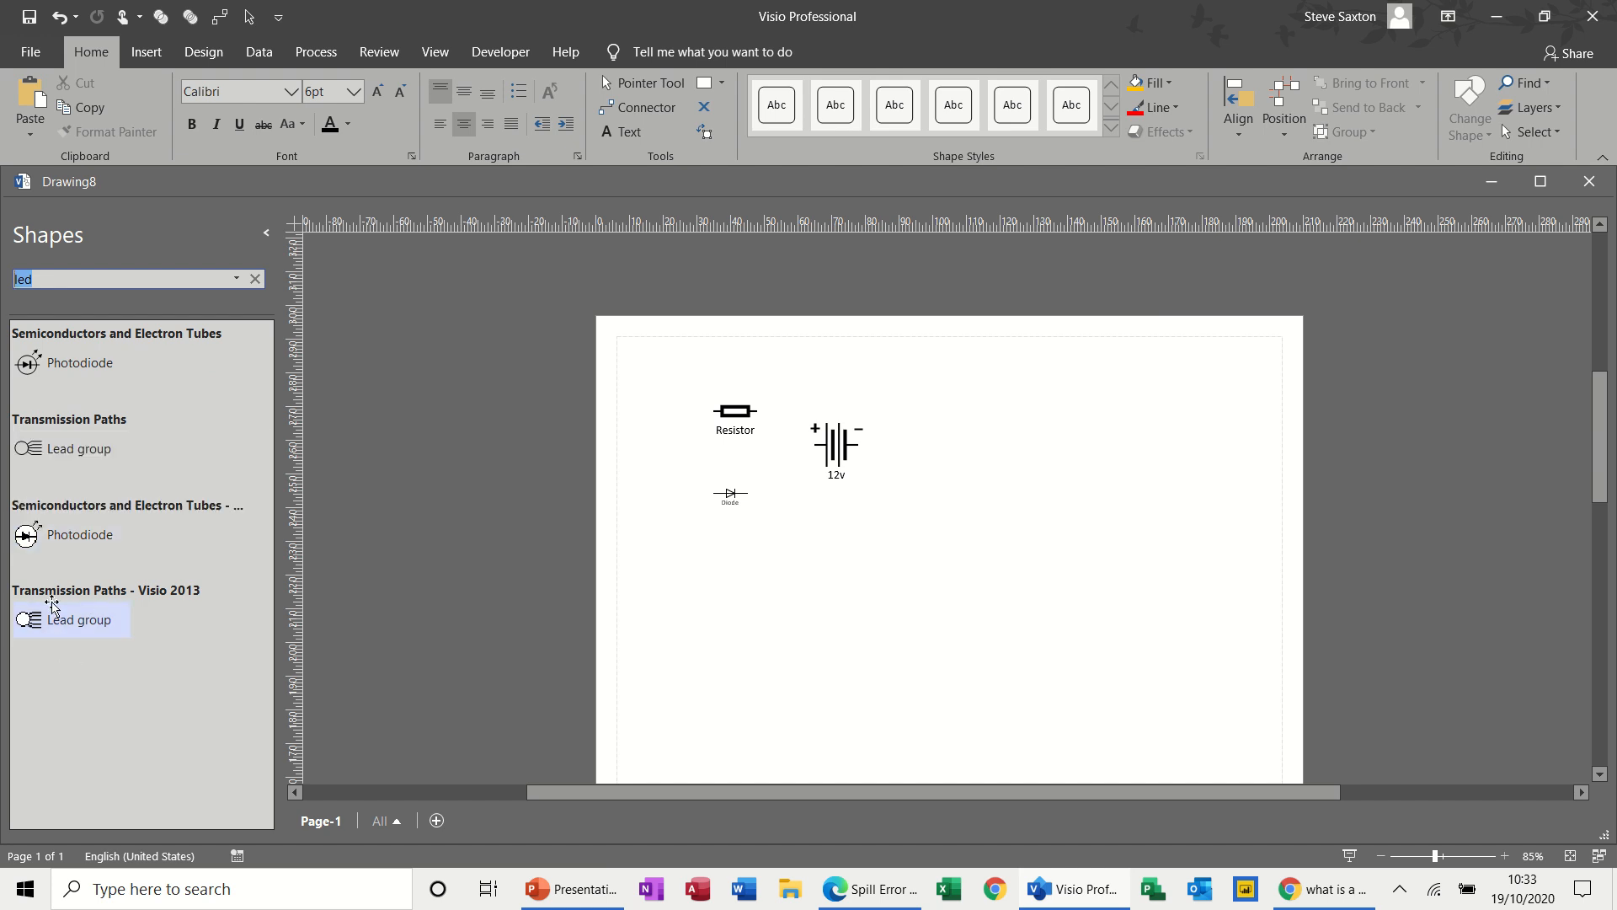
pyautogui.moveTo(54, 536); pyautogui.dragTo(1008, 423)
# Step: Label the photodiode symbol on the page "Led"
pyautogui.scroll(2, 1009, 421)
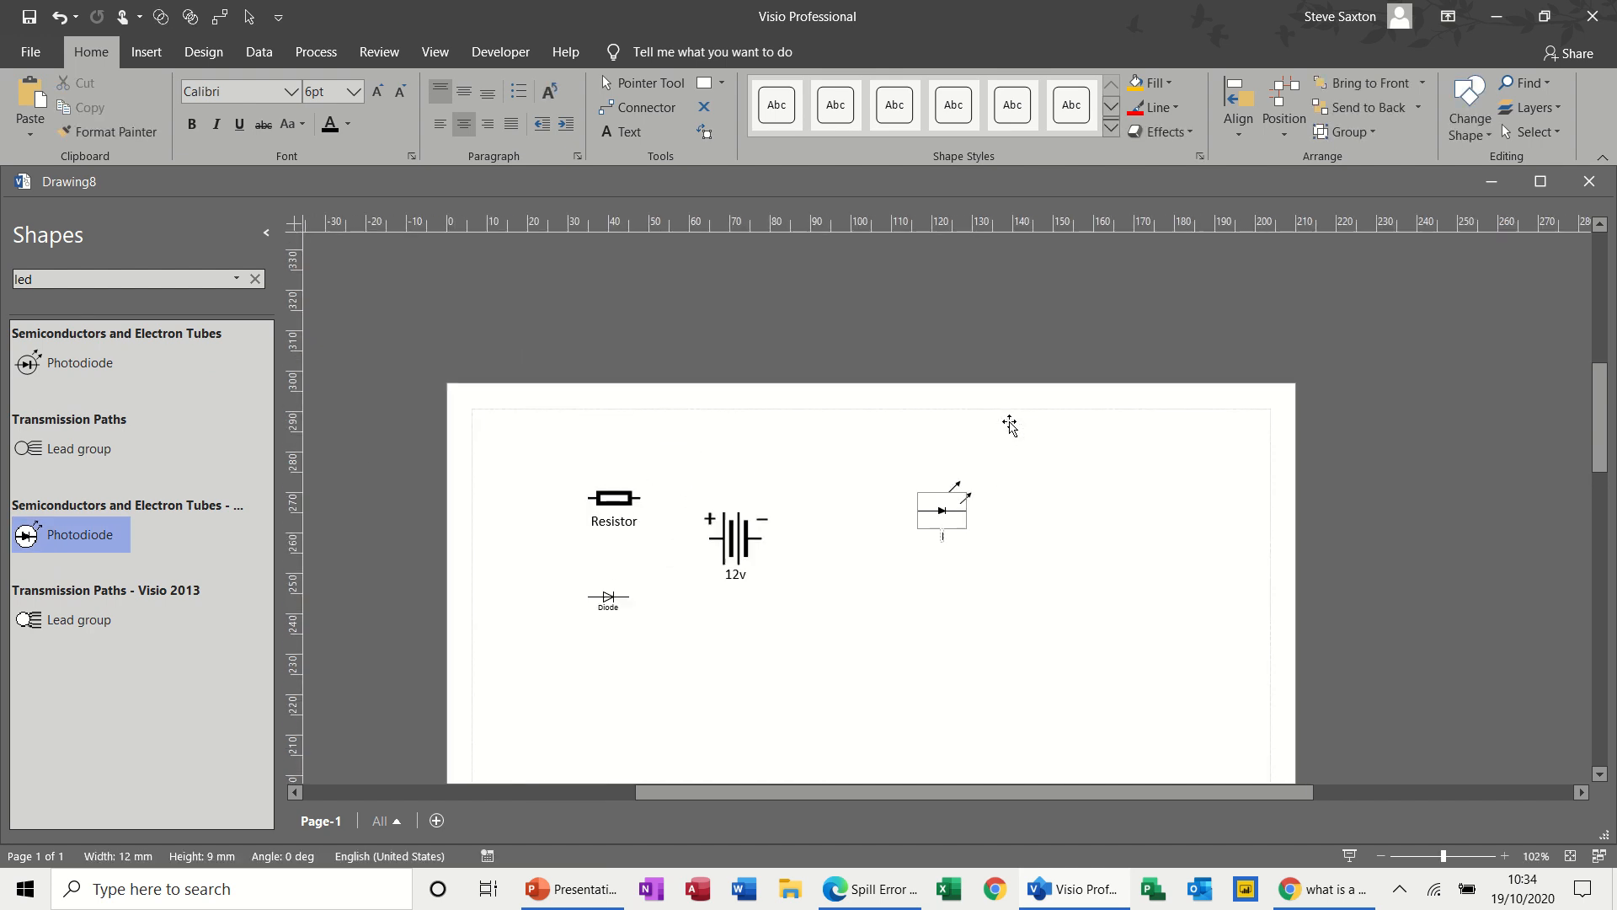
pyautogui.write('Led')
pyautogui.click(857, 592)
pyautogui.scroll(-2, 857, 592)
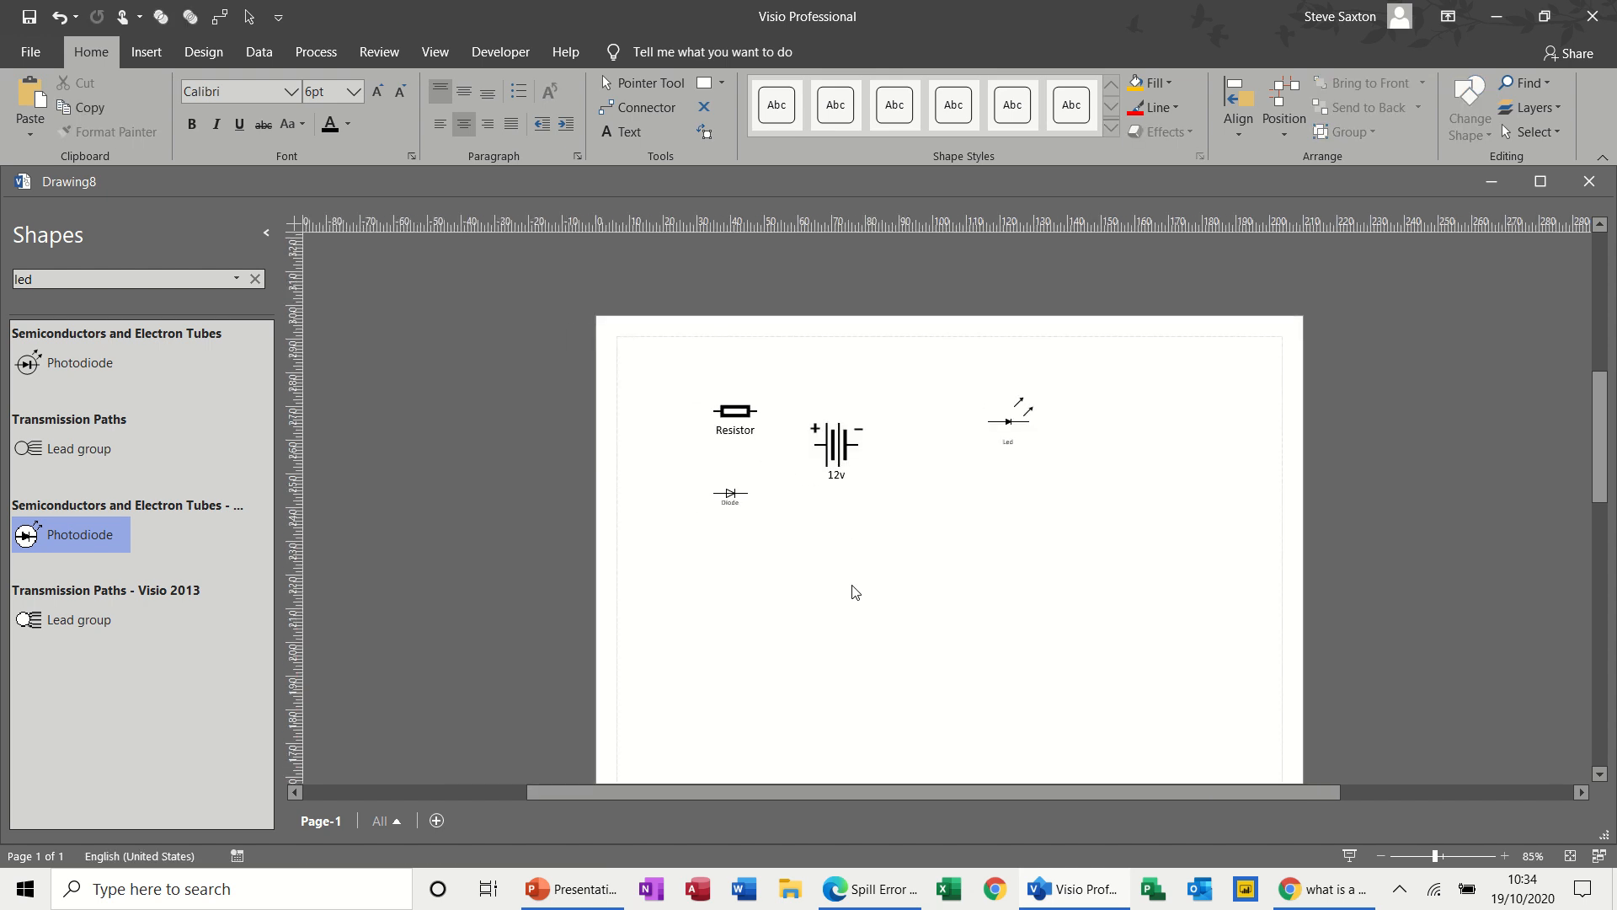
# Step: Search the shapes for "transistor" and place the MOSFET symbol below and to the right of the battery
pyautogui.doubleClick(96, 277)
pyautogui.write('tran')
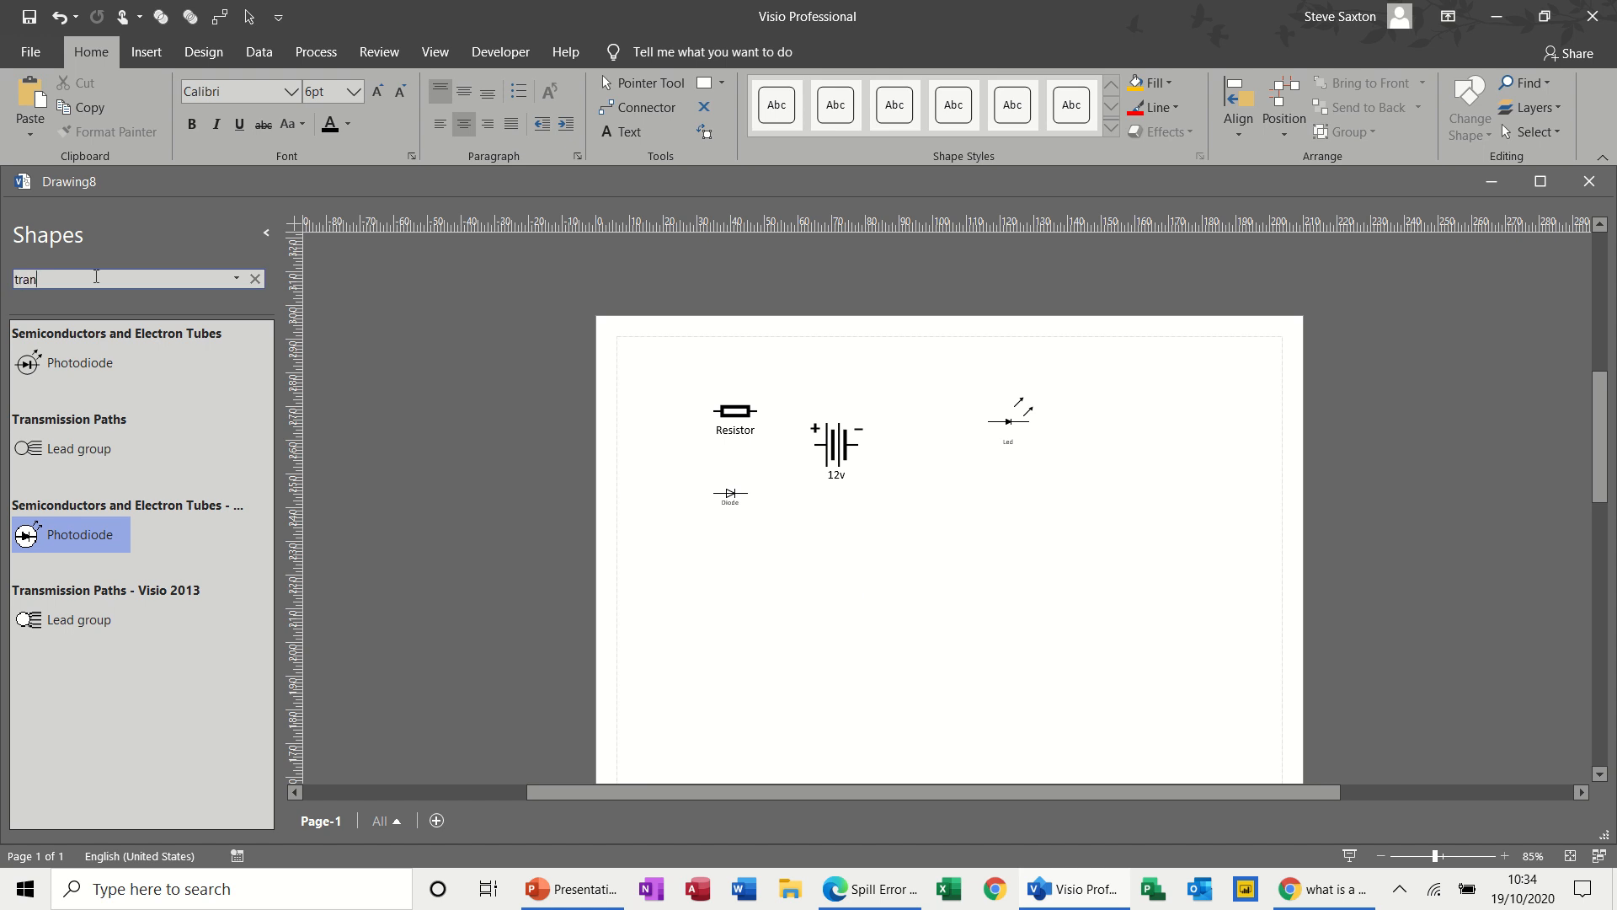
pyautogui.write('sistor')
pyautogui.press('Return')
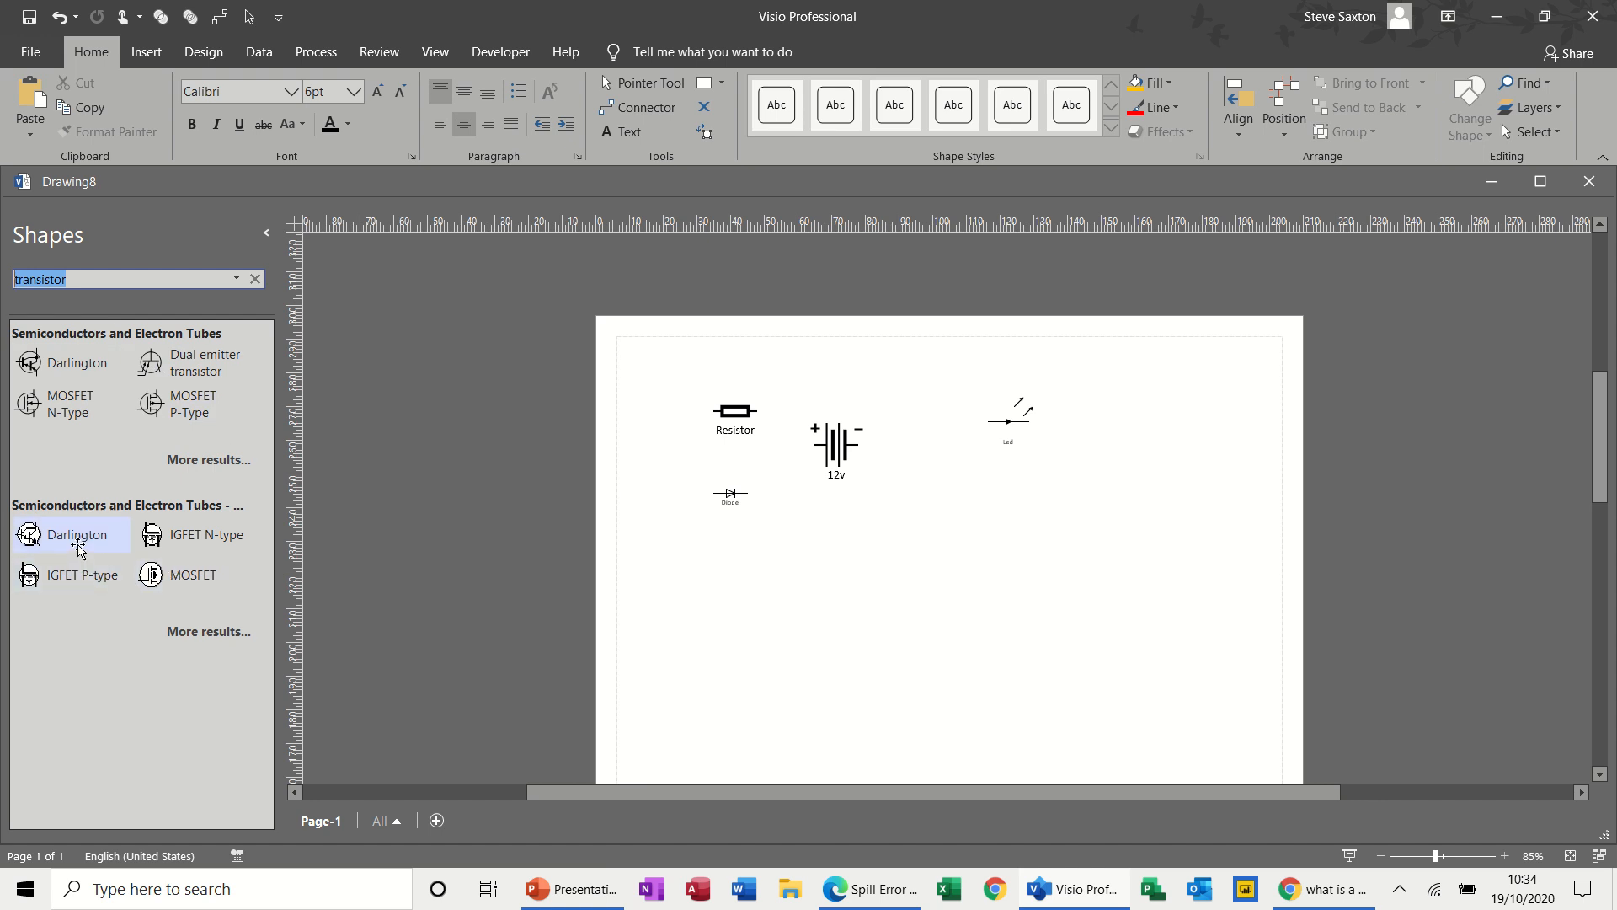
pyautogui.moveTo(195, 578); pyautogui.dragTo(902, 547)
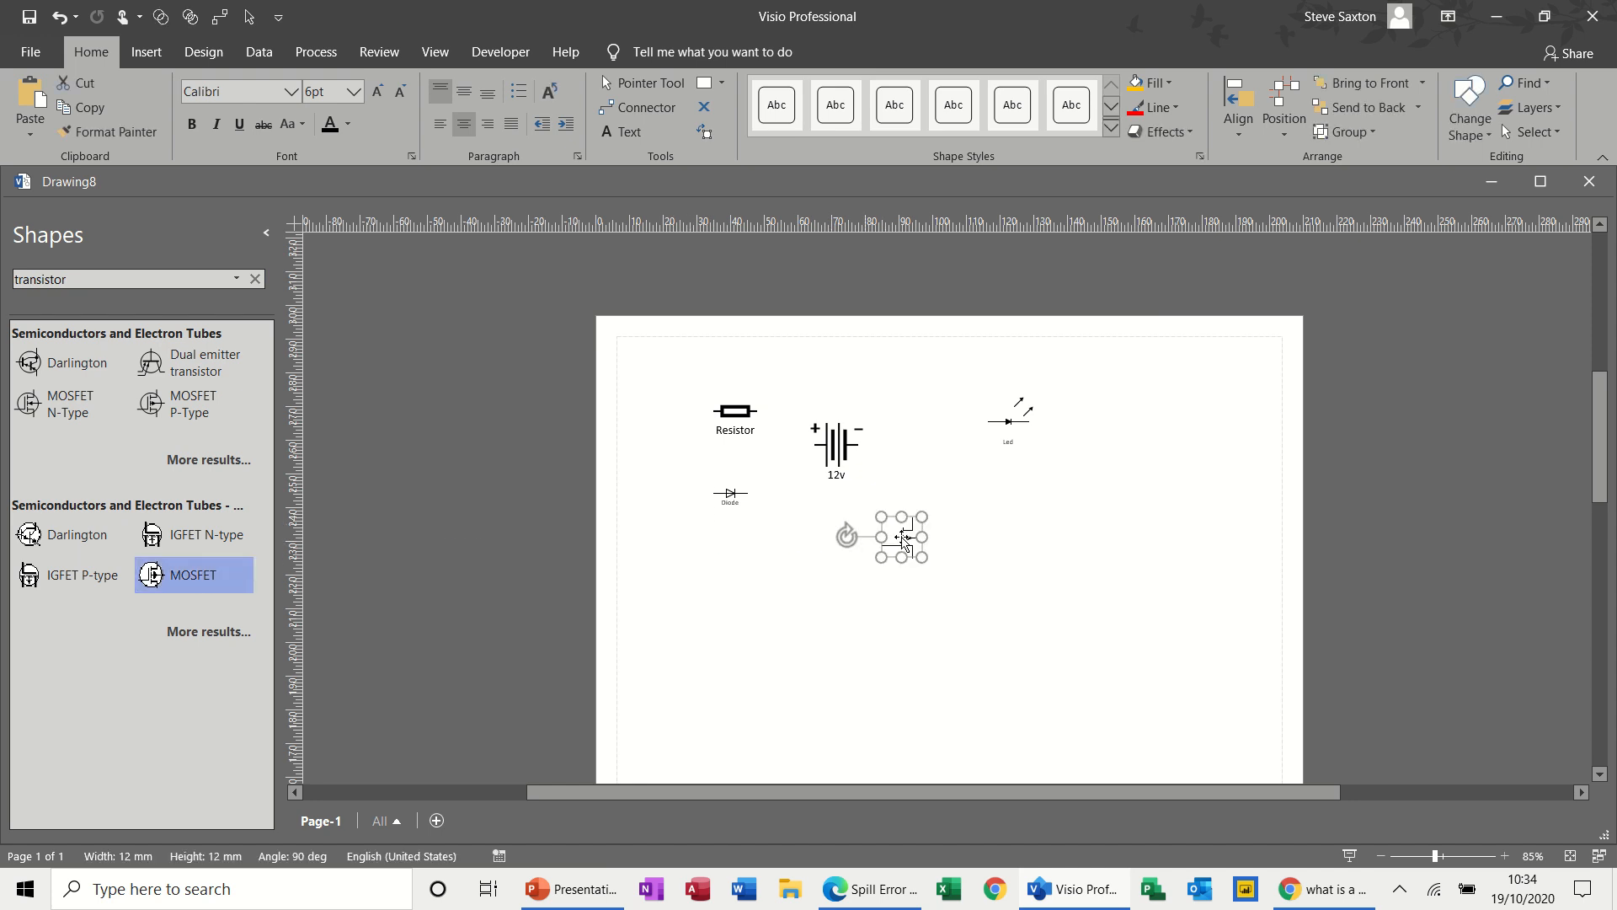
pyautogui.click(901, 534)
pyautogui.doubleClick(901, 535)
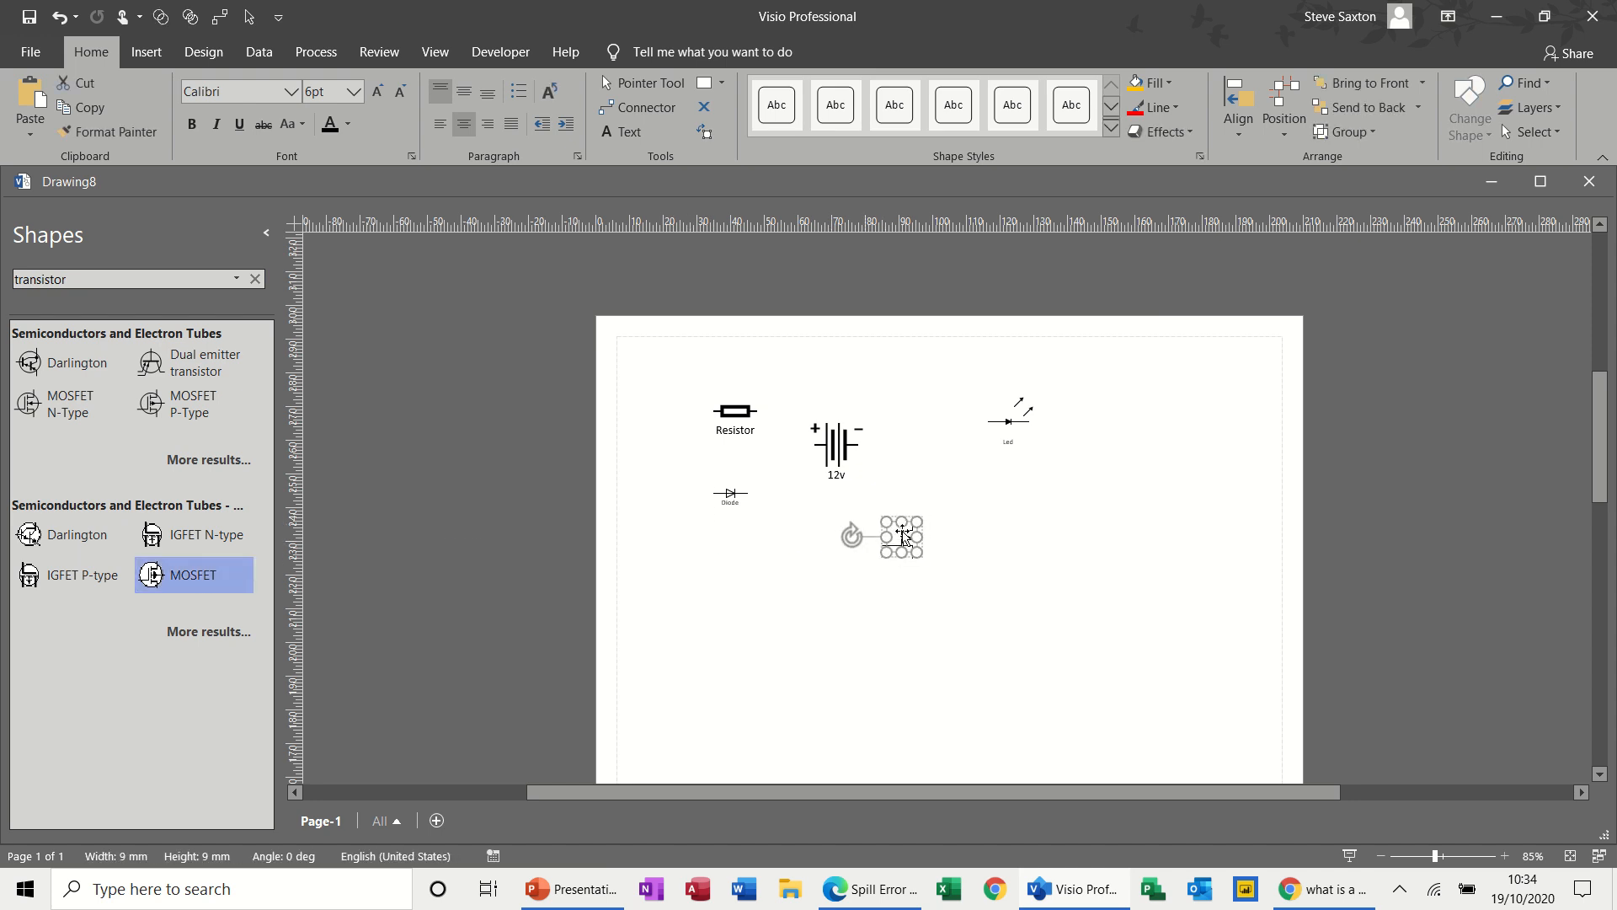
pyautogui.doubleClick(899, 543)
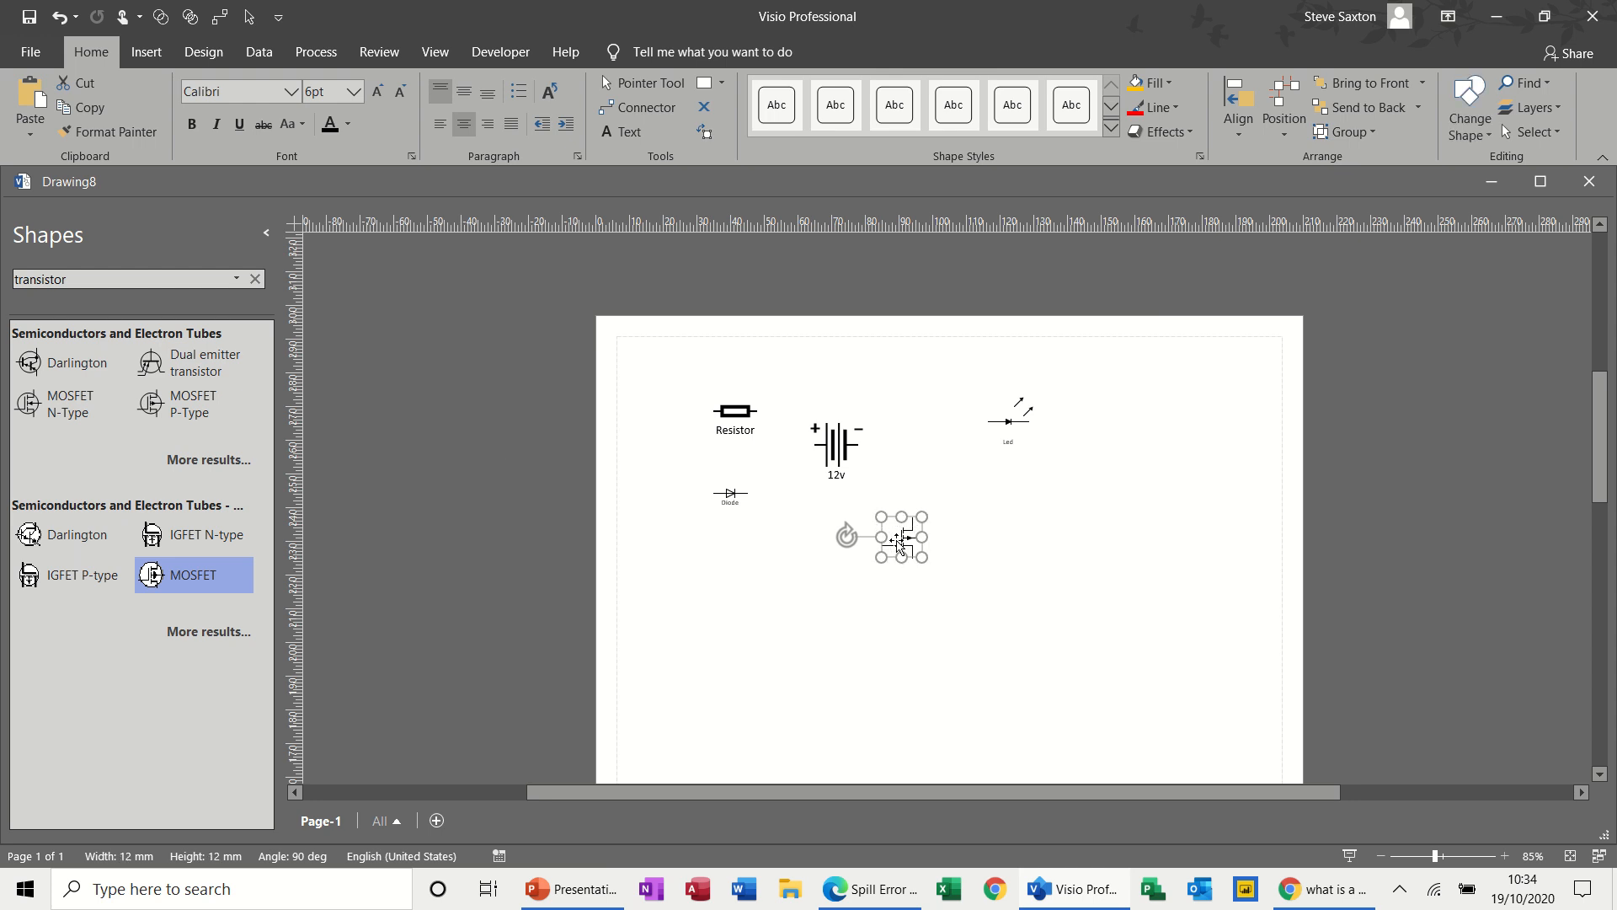
pyautogui.click(915, 583)
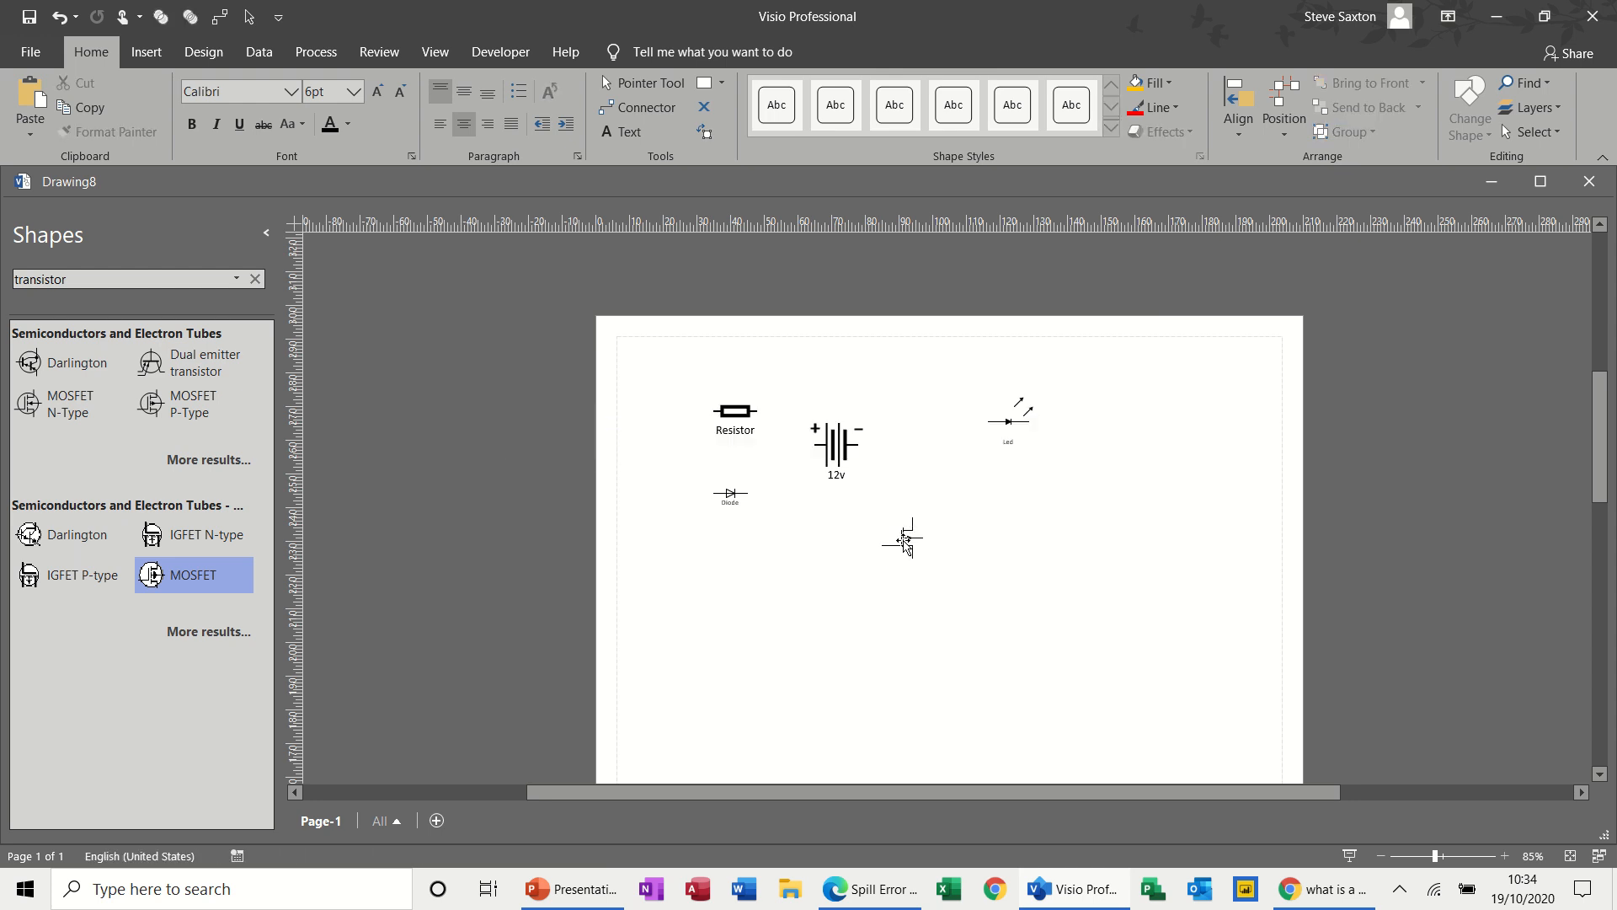
pyautogui.click(905, 546)
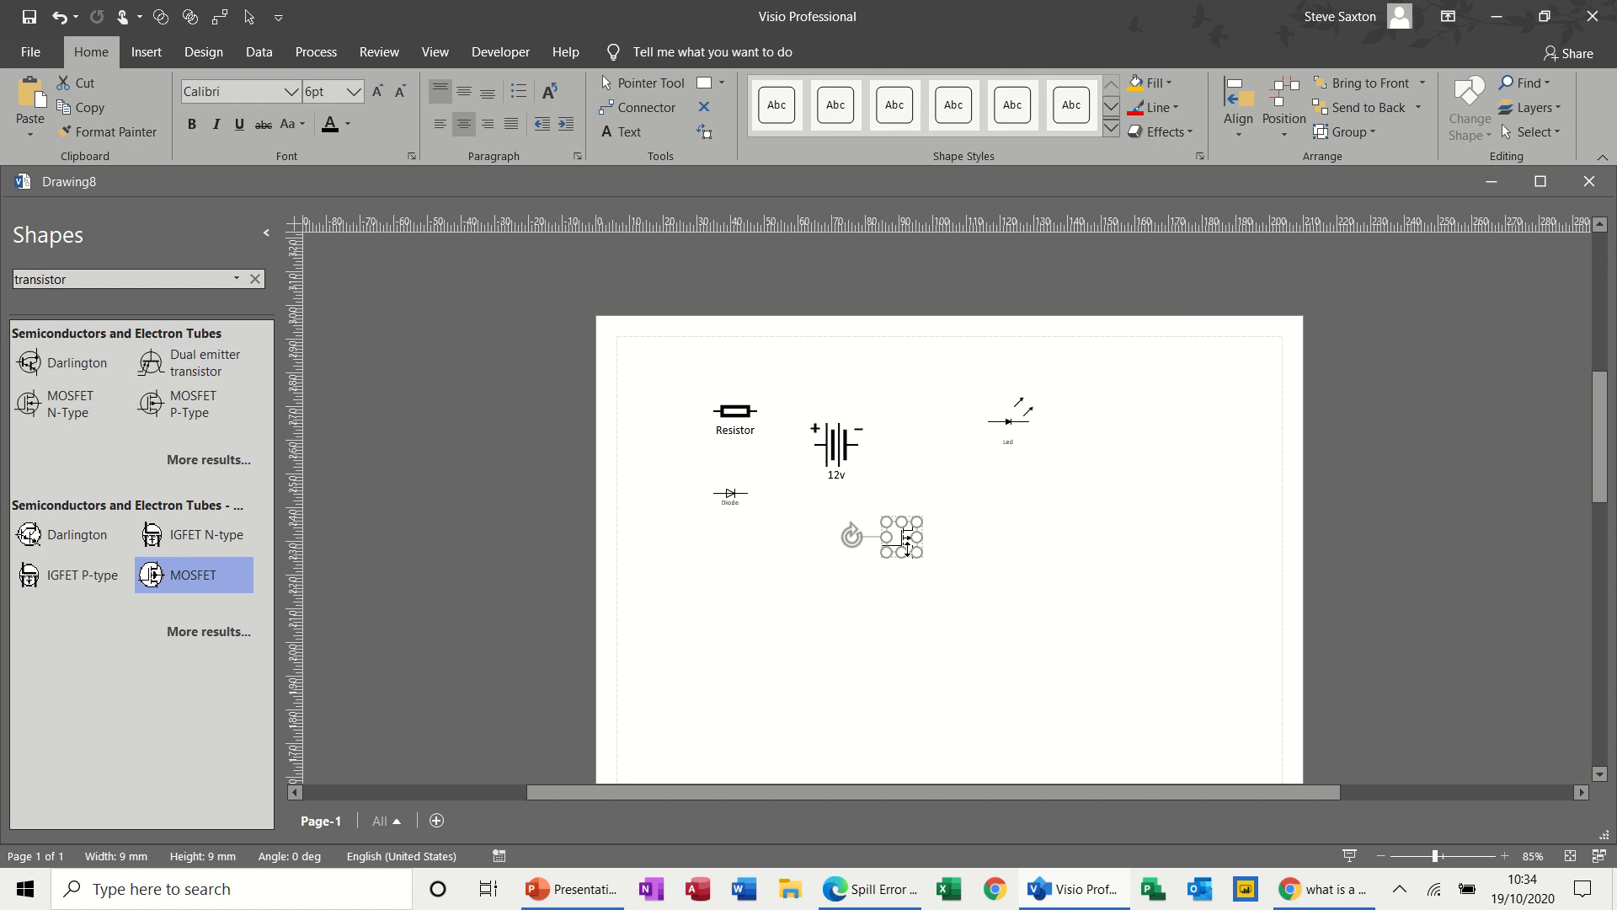
pyautogui.click(907, 577)
pyautogui.doubleClick(905, 552)
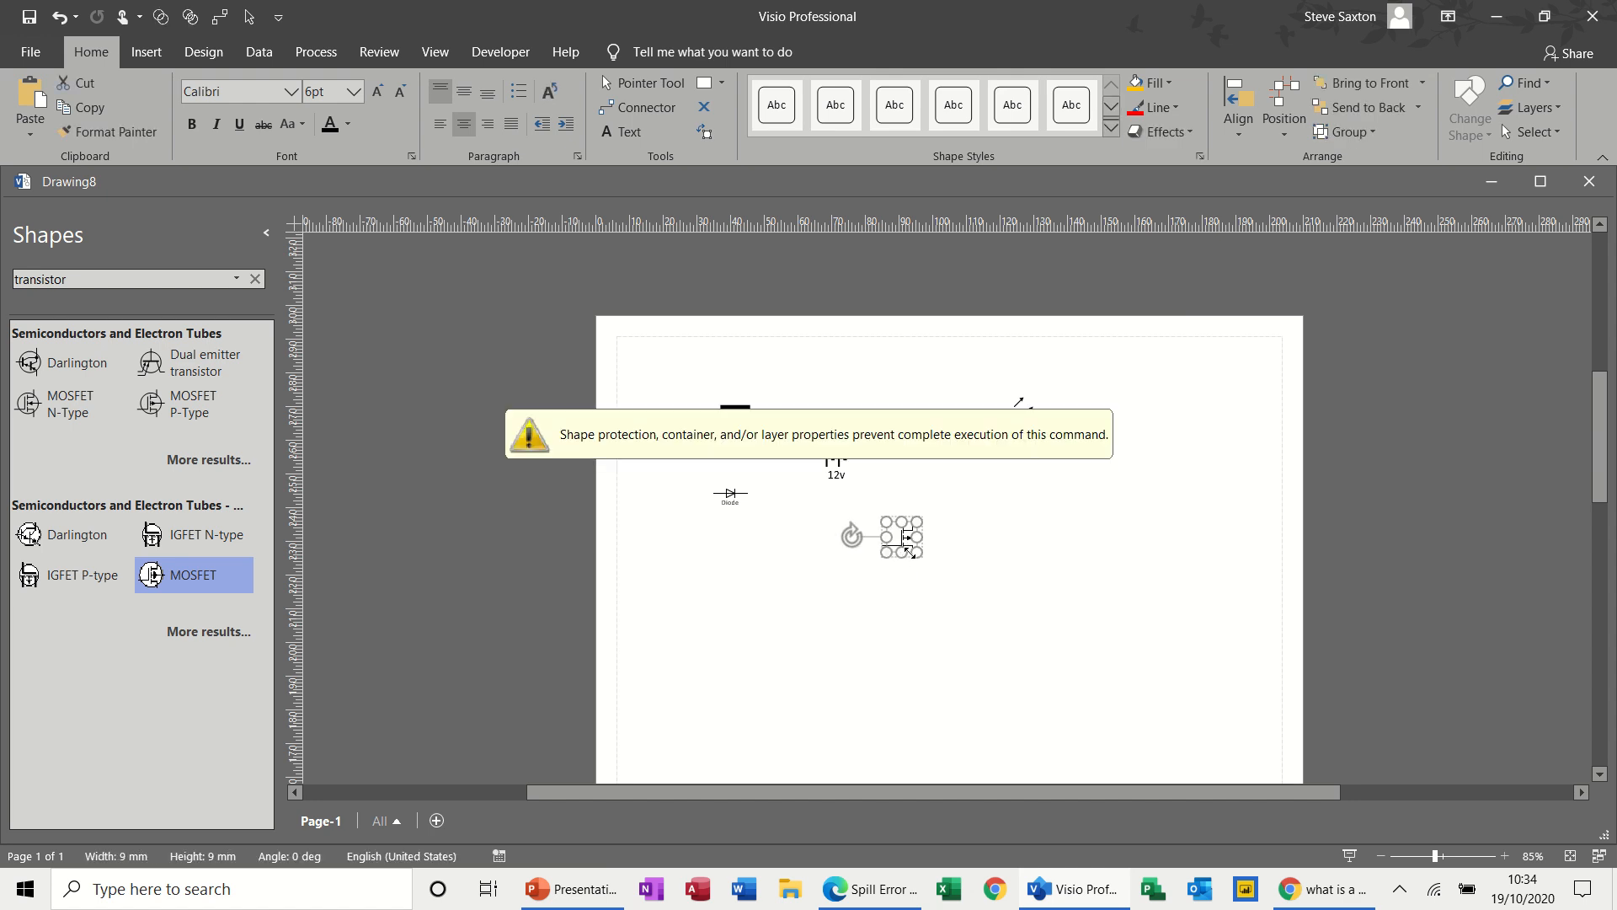
pyautogui.click(906, 573)
pyautogui.doubleClick(901, 538)
pyautogui.click(885, 593)
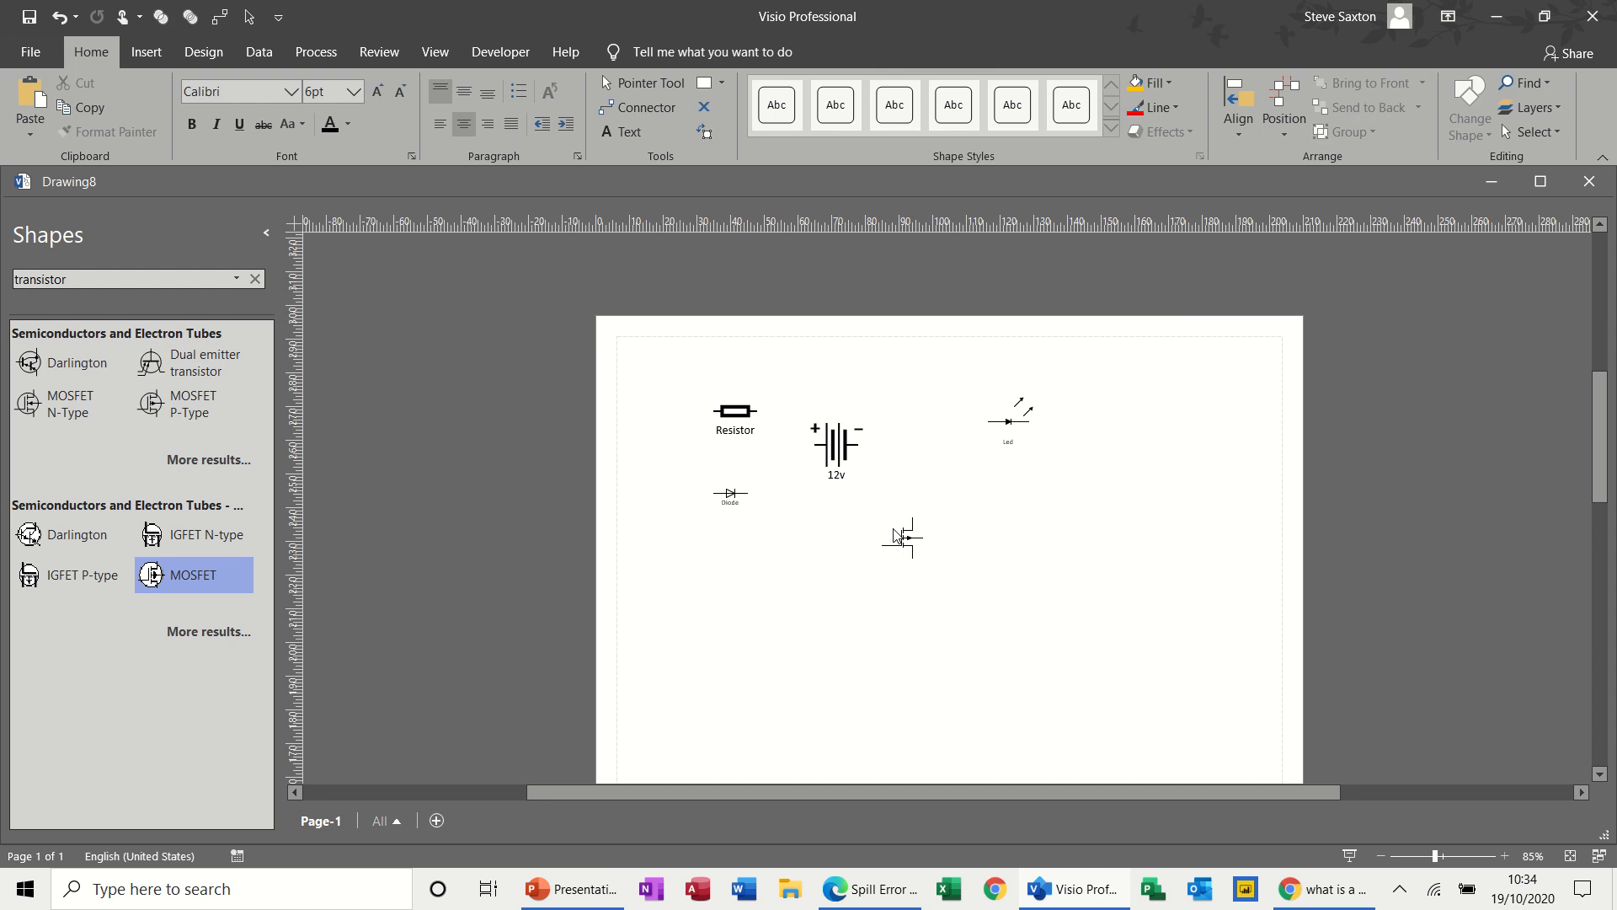
# Step: Label the MOSFET symbol "Transistor 1"
pyautogui.click(903, 537)
pyautogui.write('Tr')
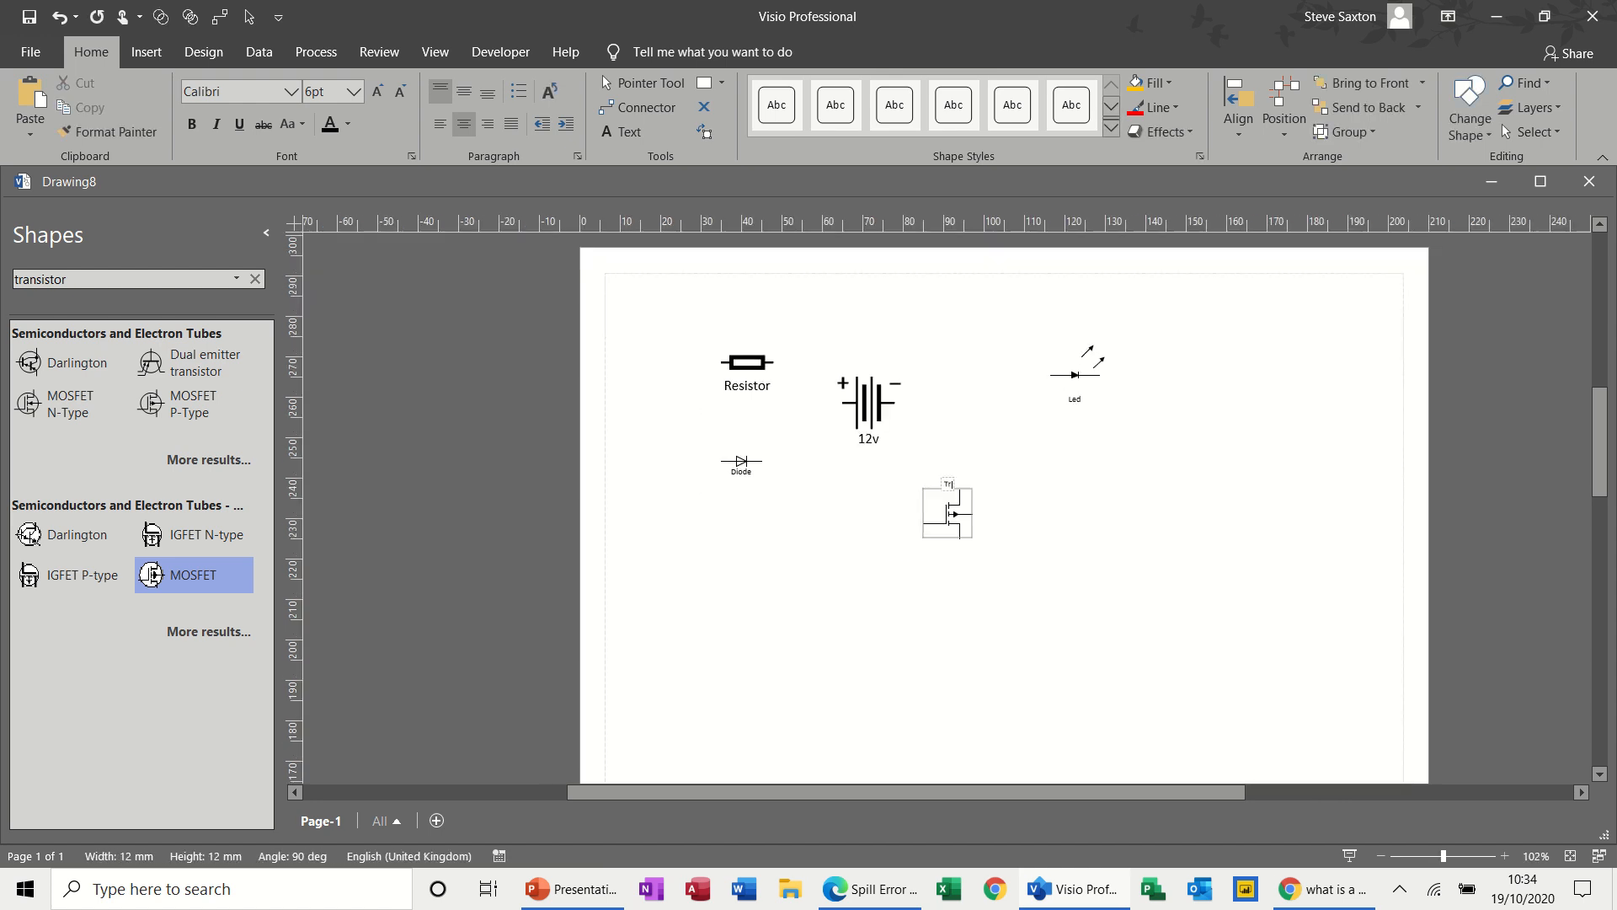
pyautogui.write('ansistor 1')
pyautogui.click(1035, 565)
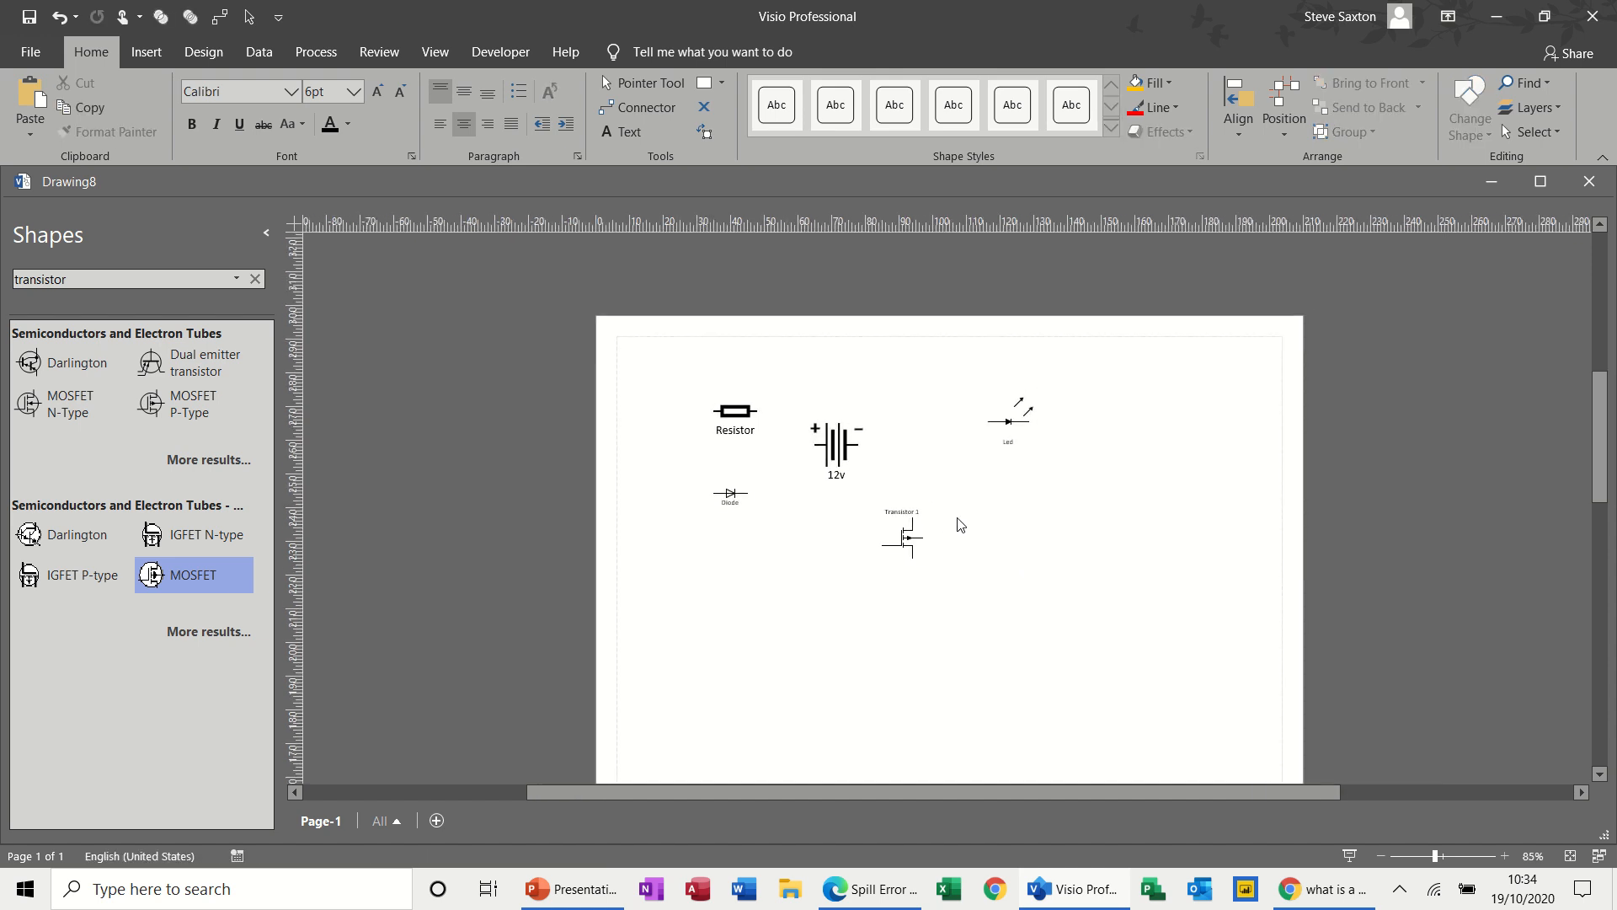
pyautogui.click(905, 535)
pyautogui.click(1003, 499)
pyautogui.click(721, 83)
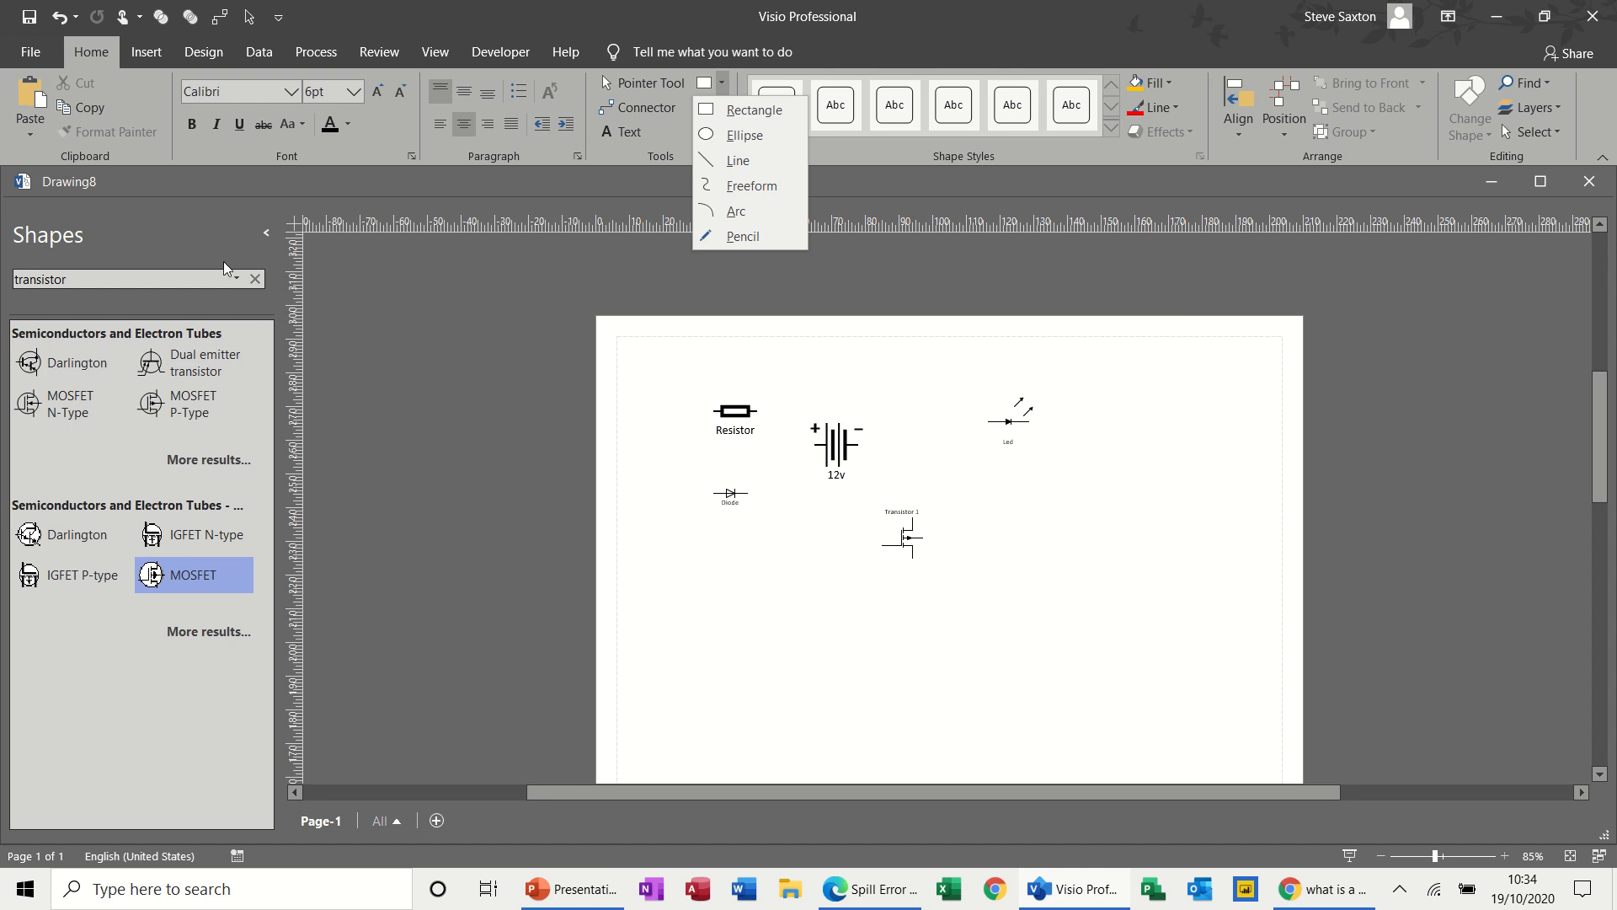
pyautogui.click(256, 286)
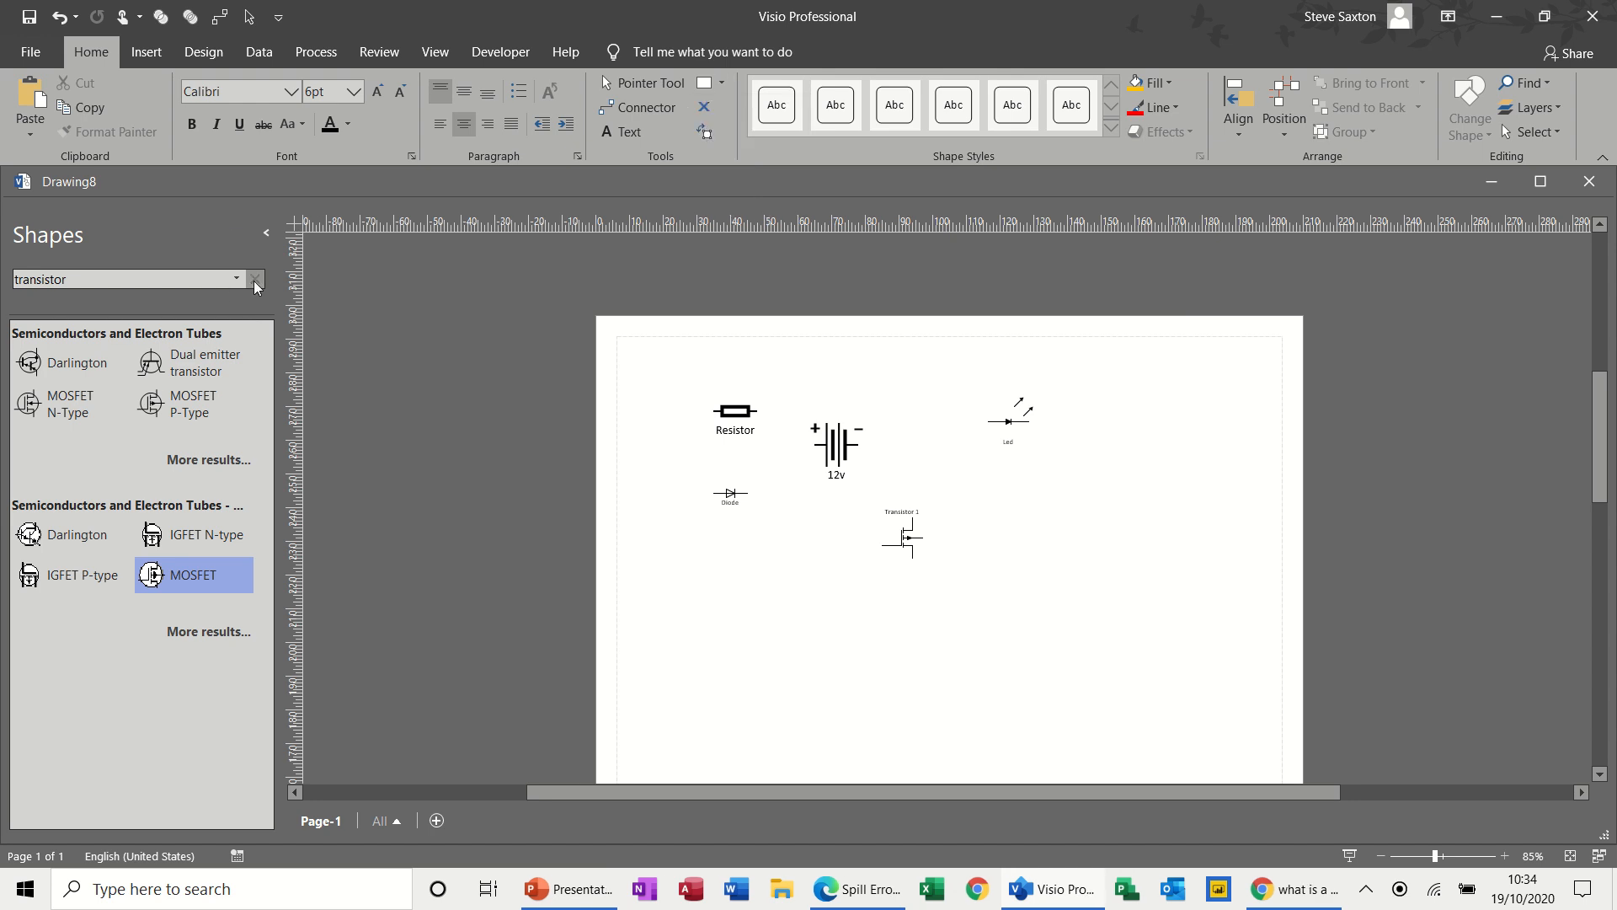
# Step: Clear the shape search and place a Transmission path from the Transmission Paths stencil below the diode
pyautogui.click(256, 286)
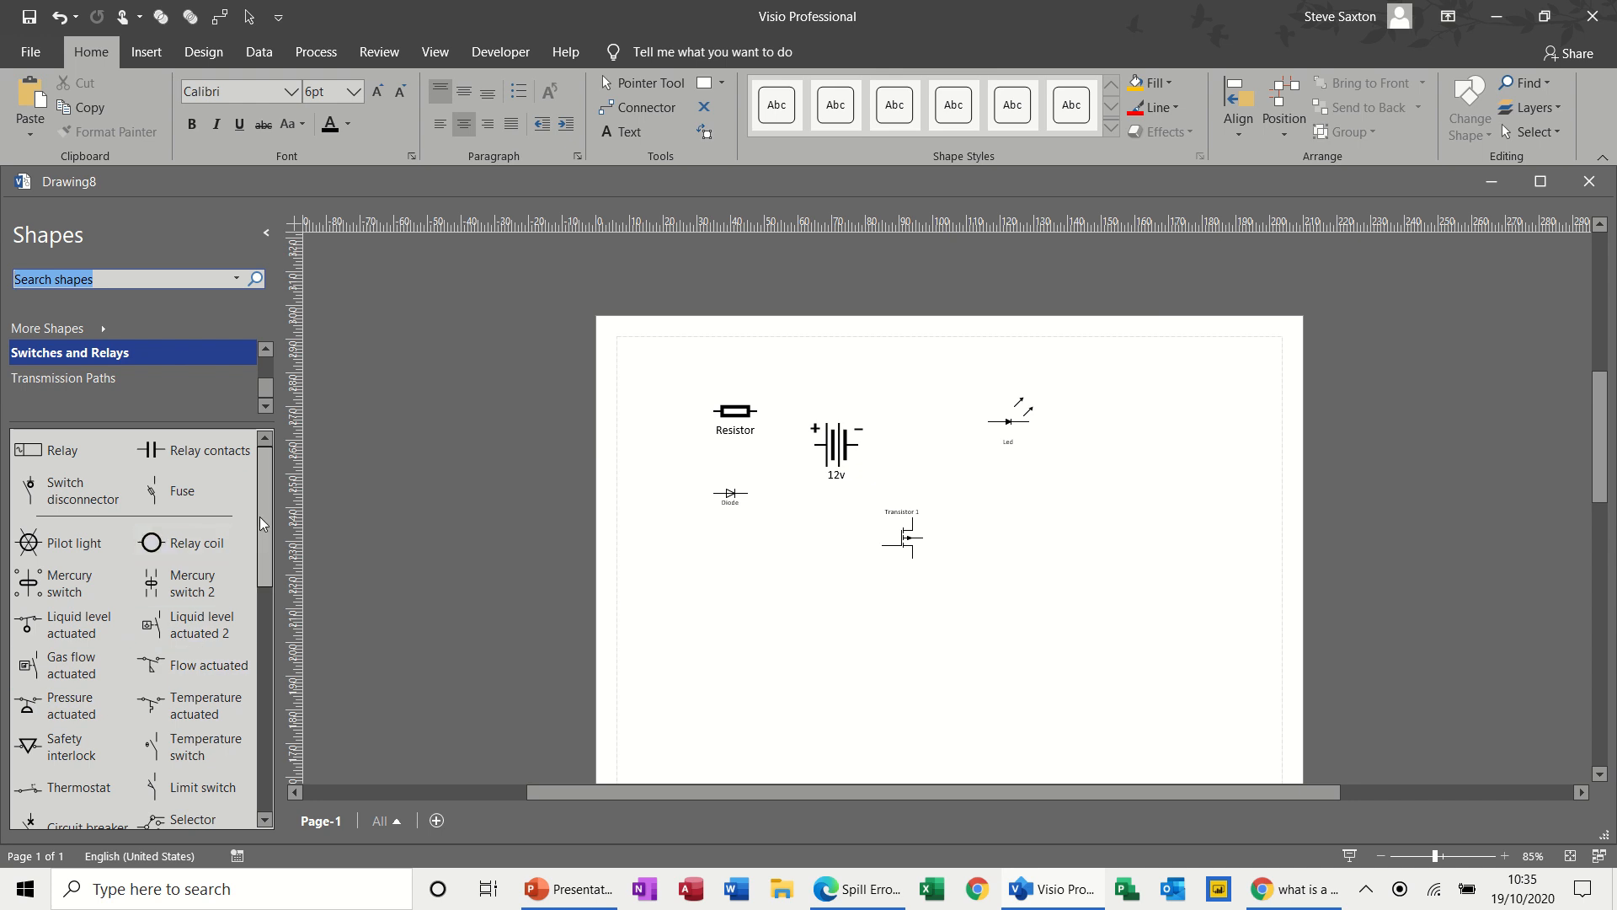
pyautogui.moveTo(264, 526); pyautogui.dragTo(266, 594)
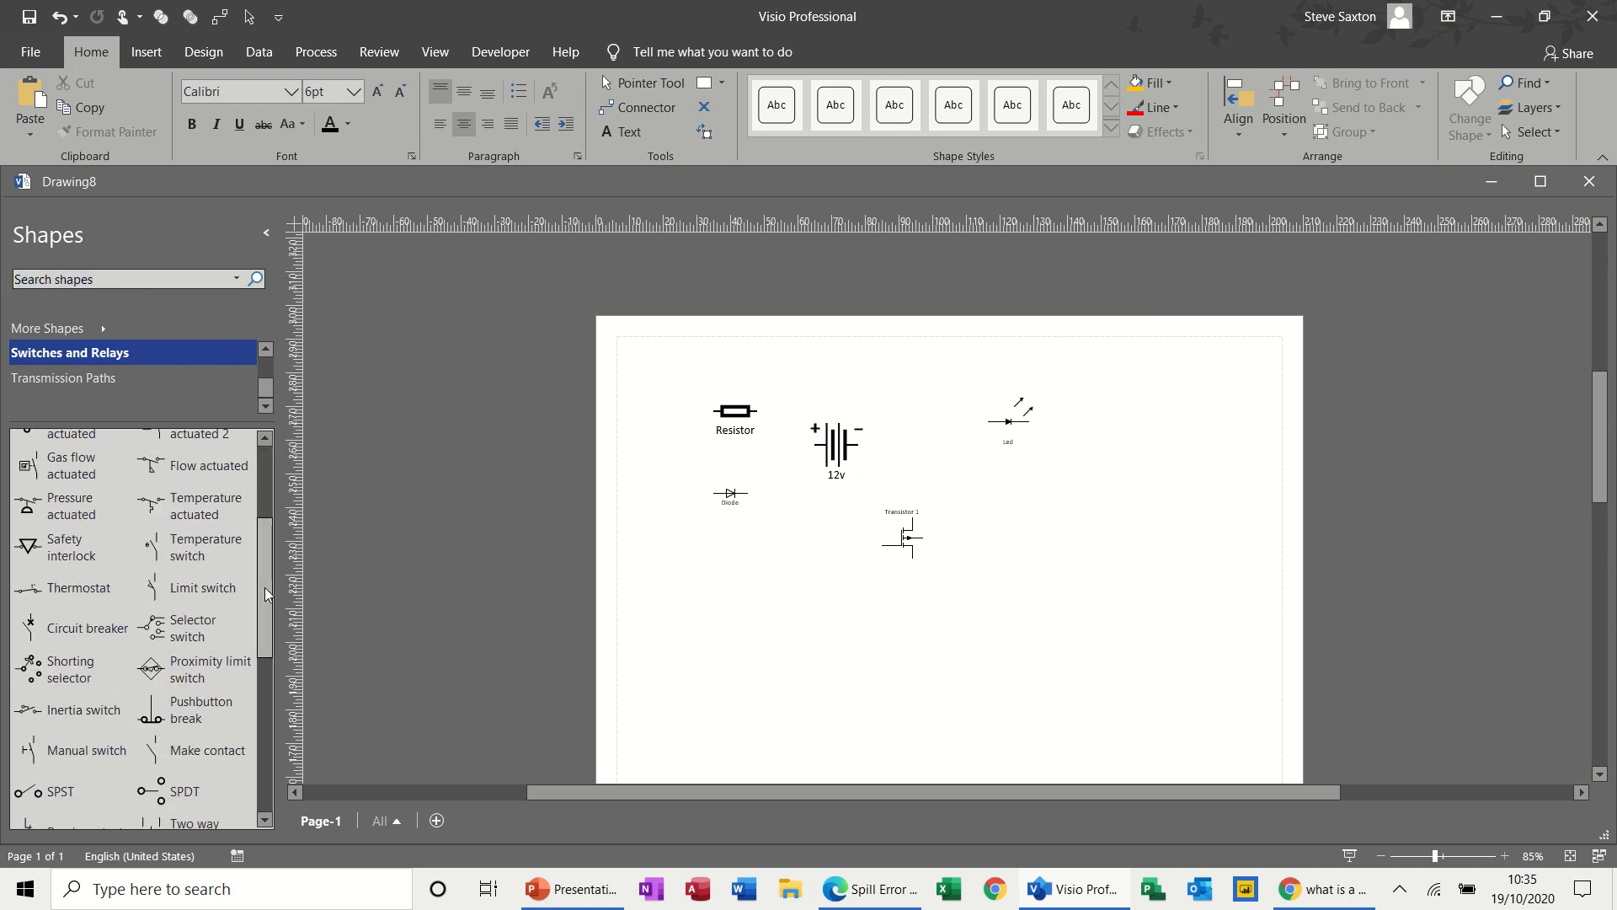
pyautogui.click(139, 376)
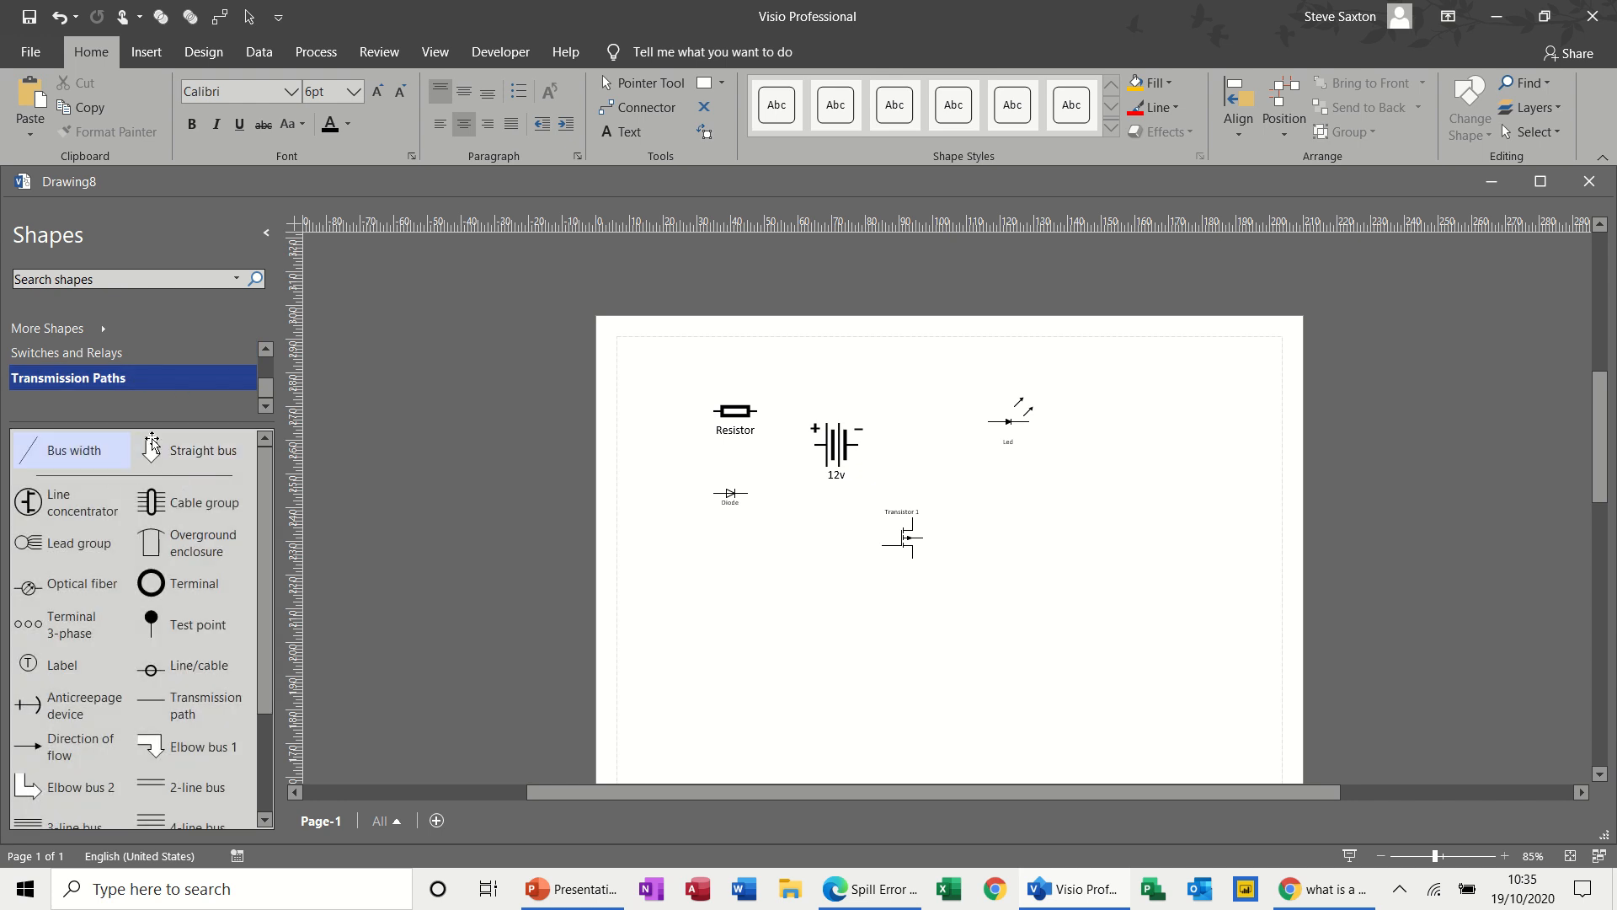
pyautogui.scroll(-2, 266, 506)
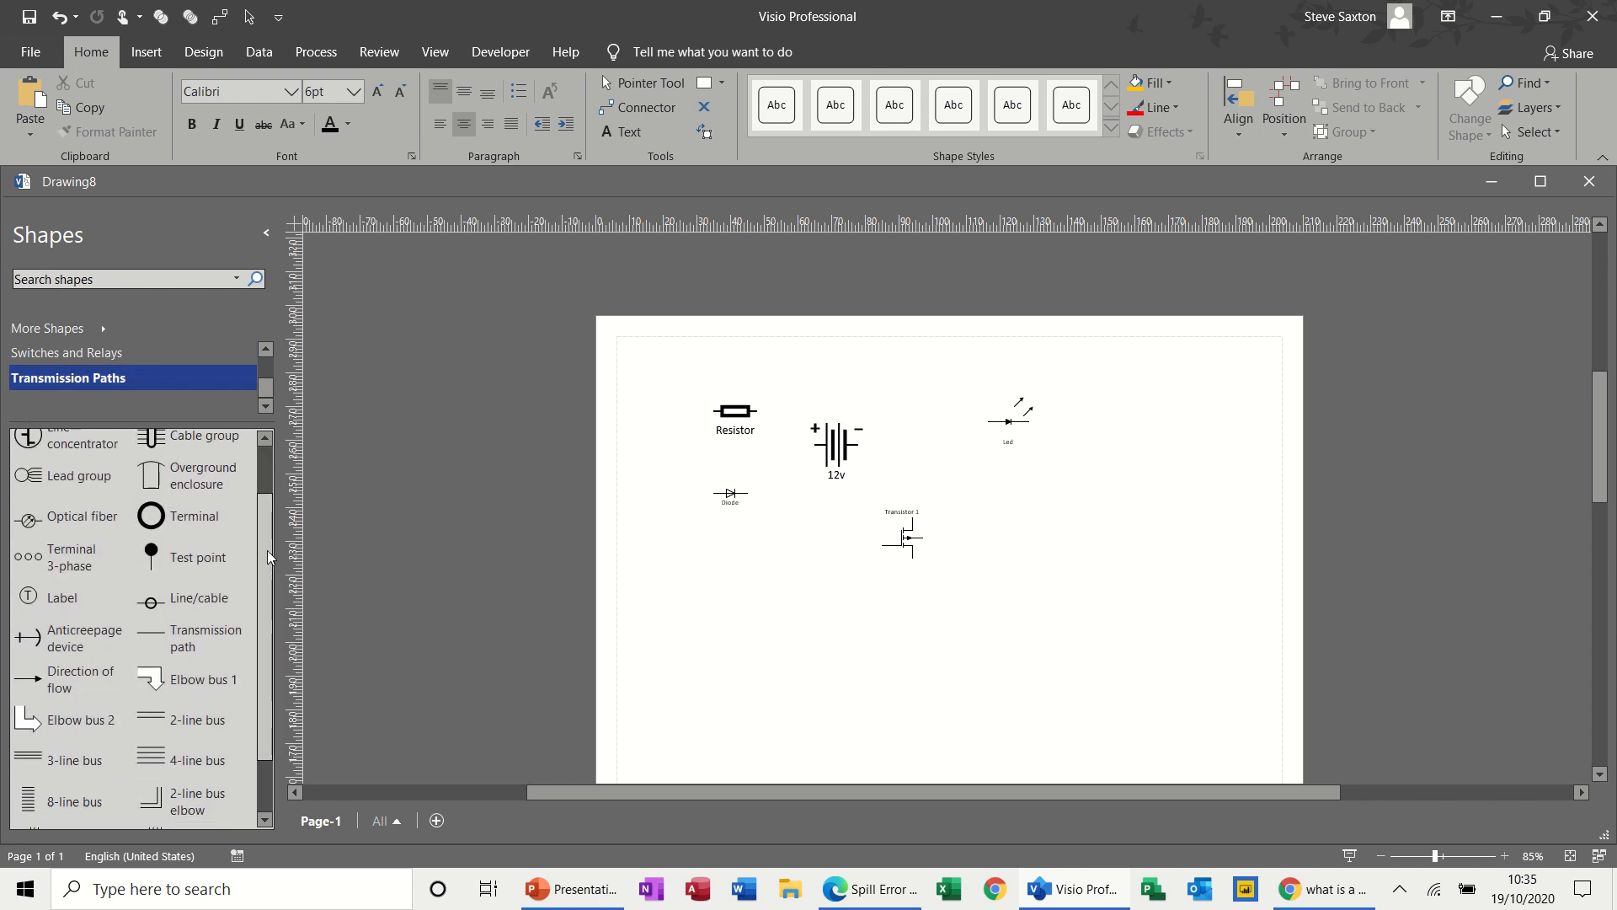
pyautogui.moveTo(215, 612); pyautogui.dragTo(759, 608)
pyautogui.click(710, 647)
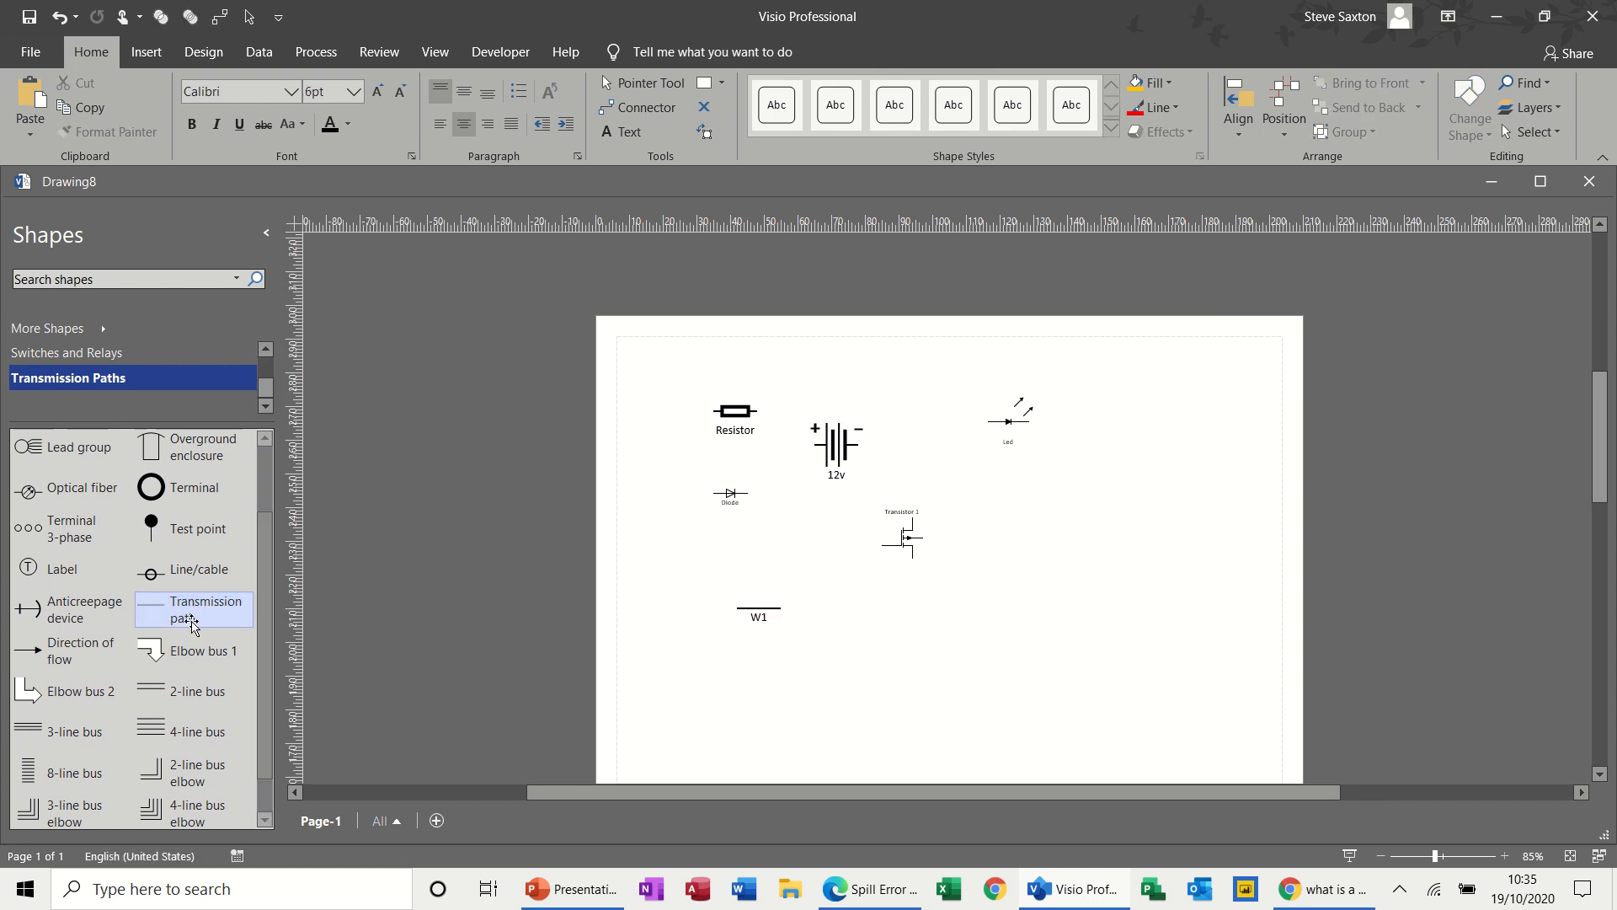
# Step: Place the Direction of flow symbol below and to the right of the transistor and label it "Direction"
pyautogui.moveTo(56, 657); pyautogui.dragTo(996, 590)
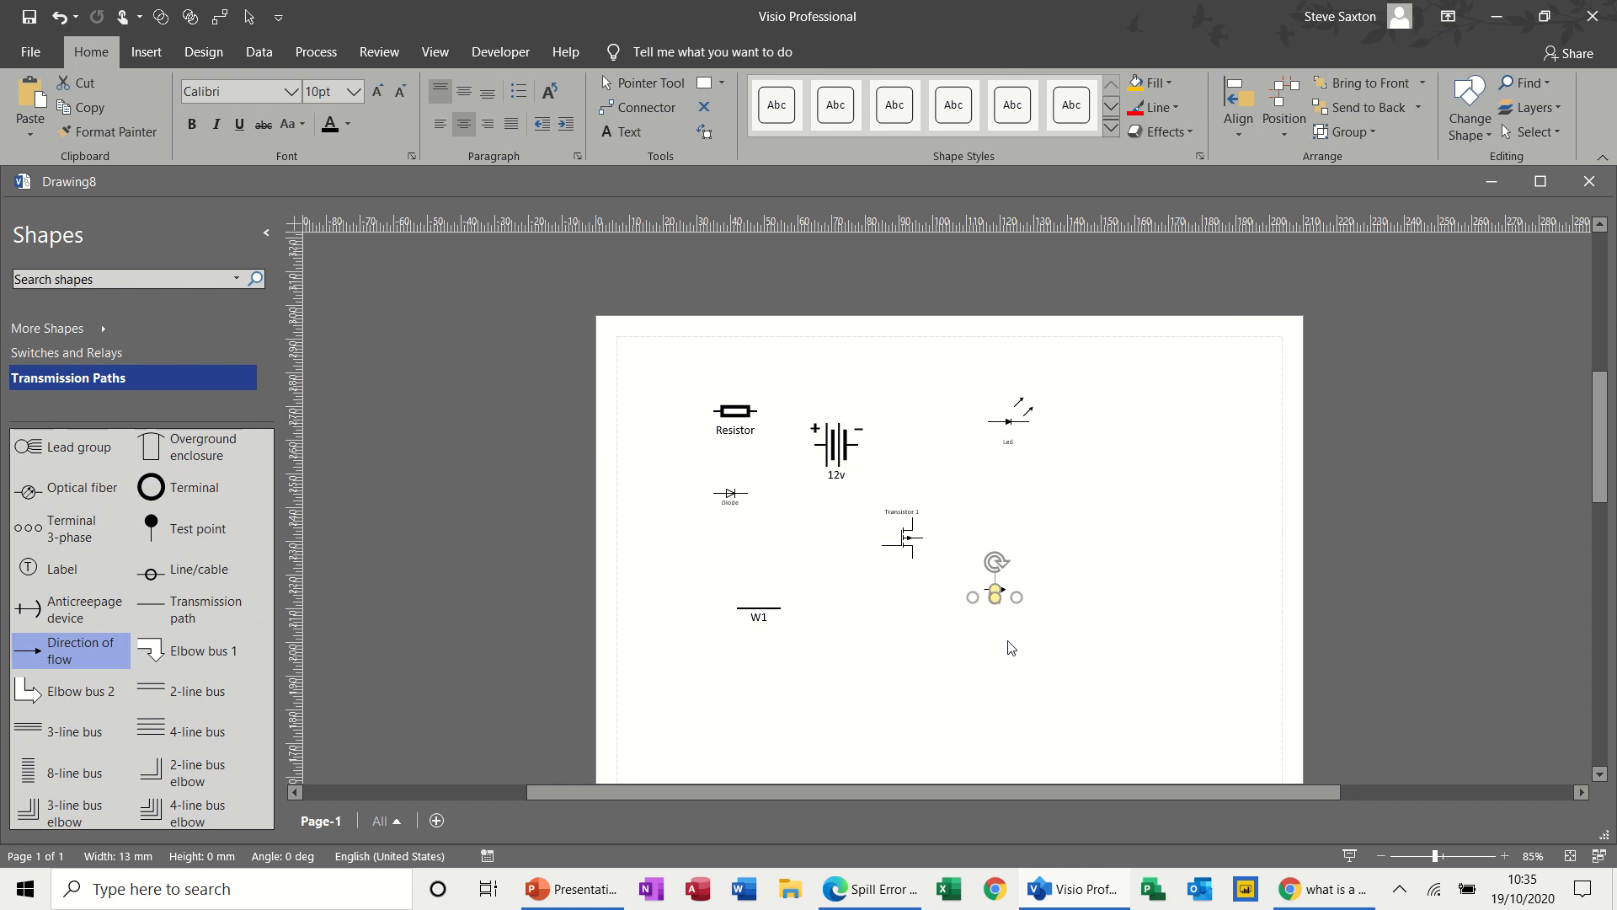
pyautogui.write('Direc')
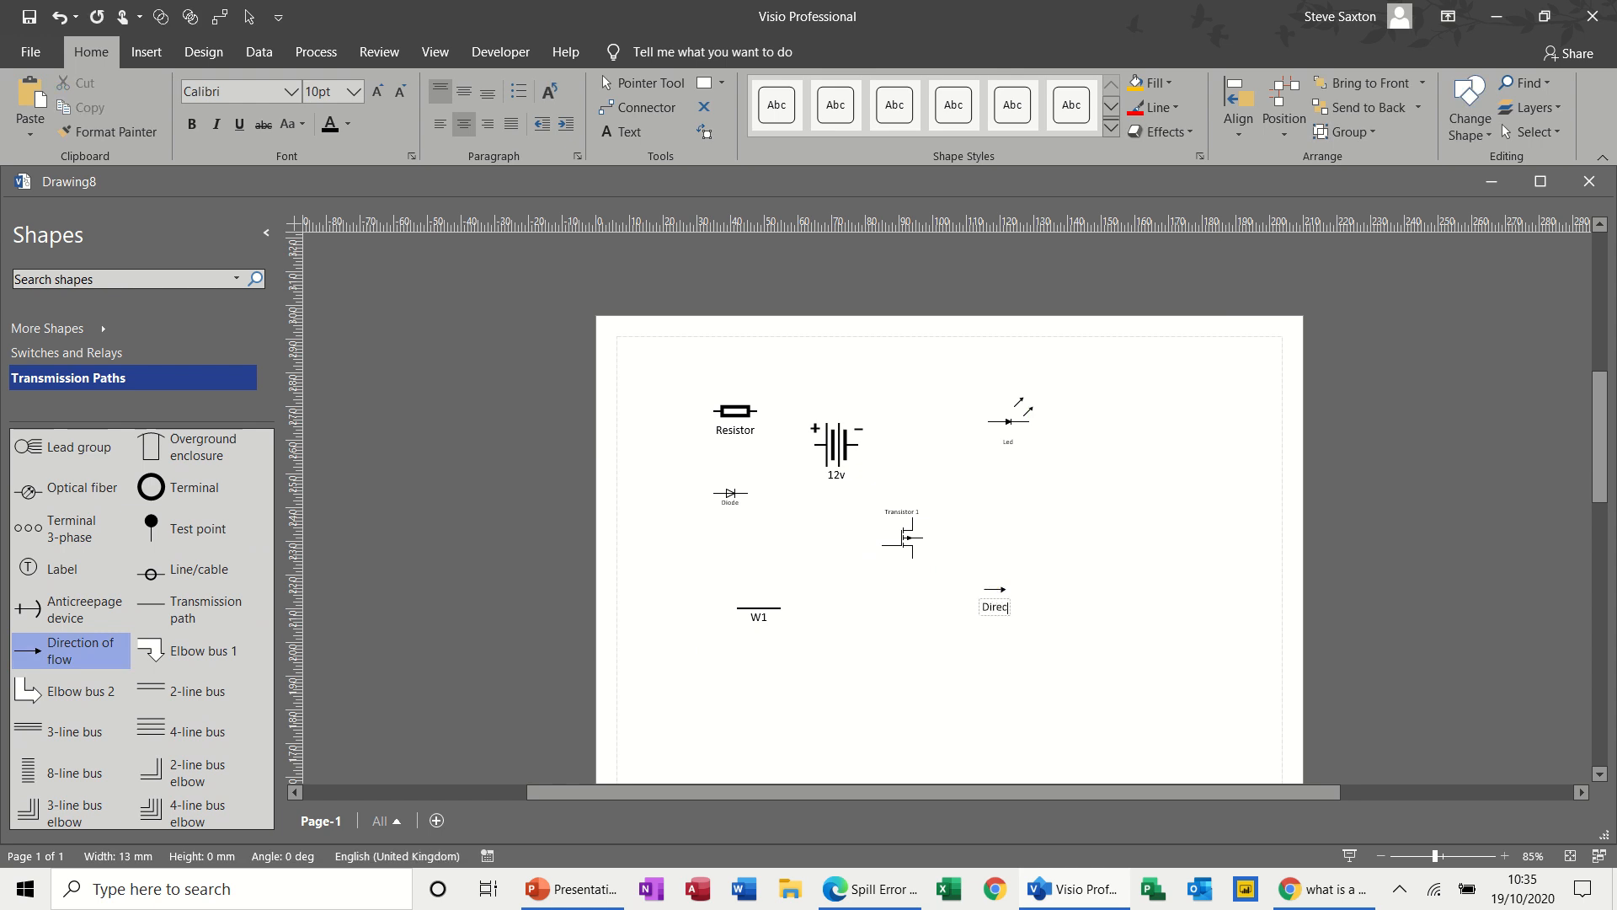
pyautogui.write('tion')
# Step: Label the transmission path line below the diode "Path"
pyautogui.click(758, 619)
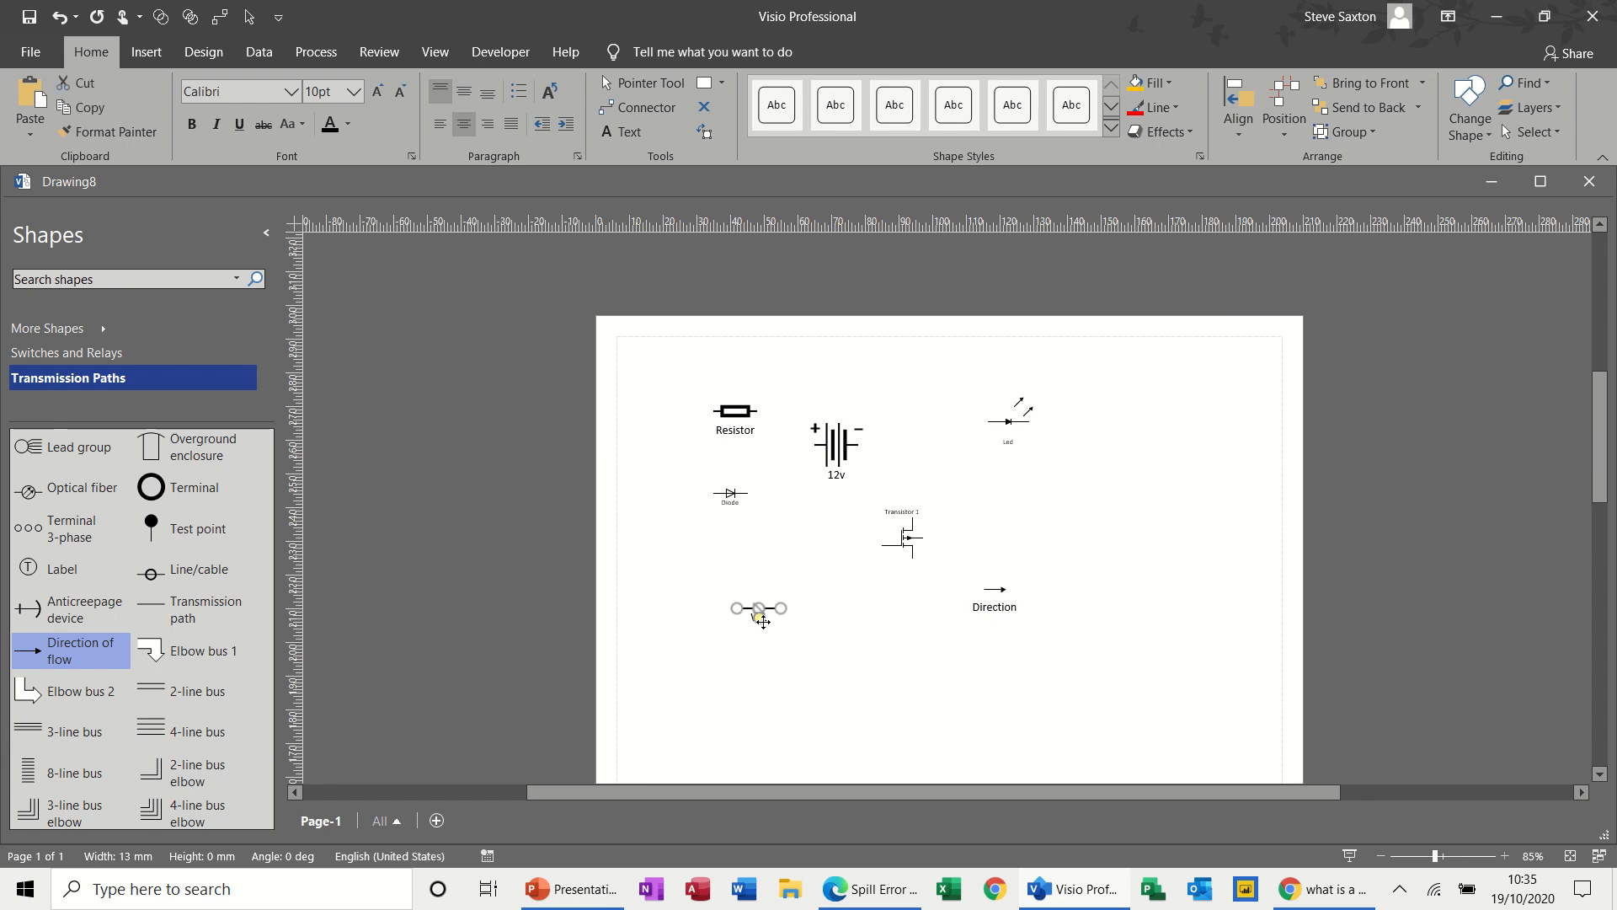
pyautogui.write('Path')
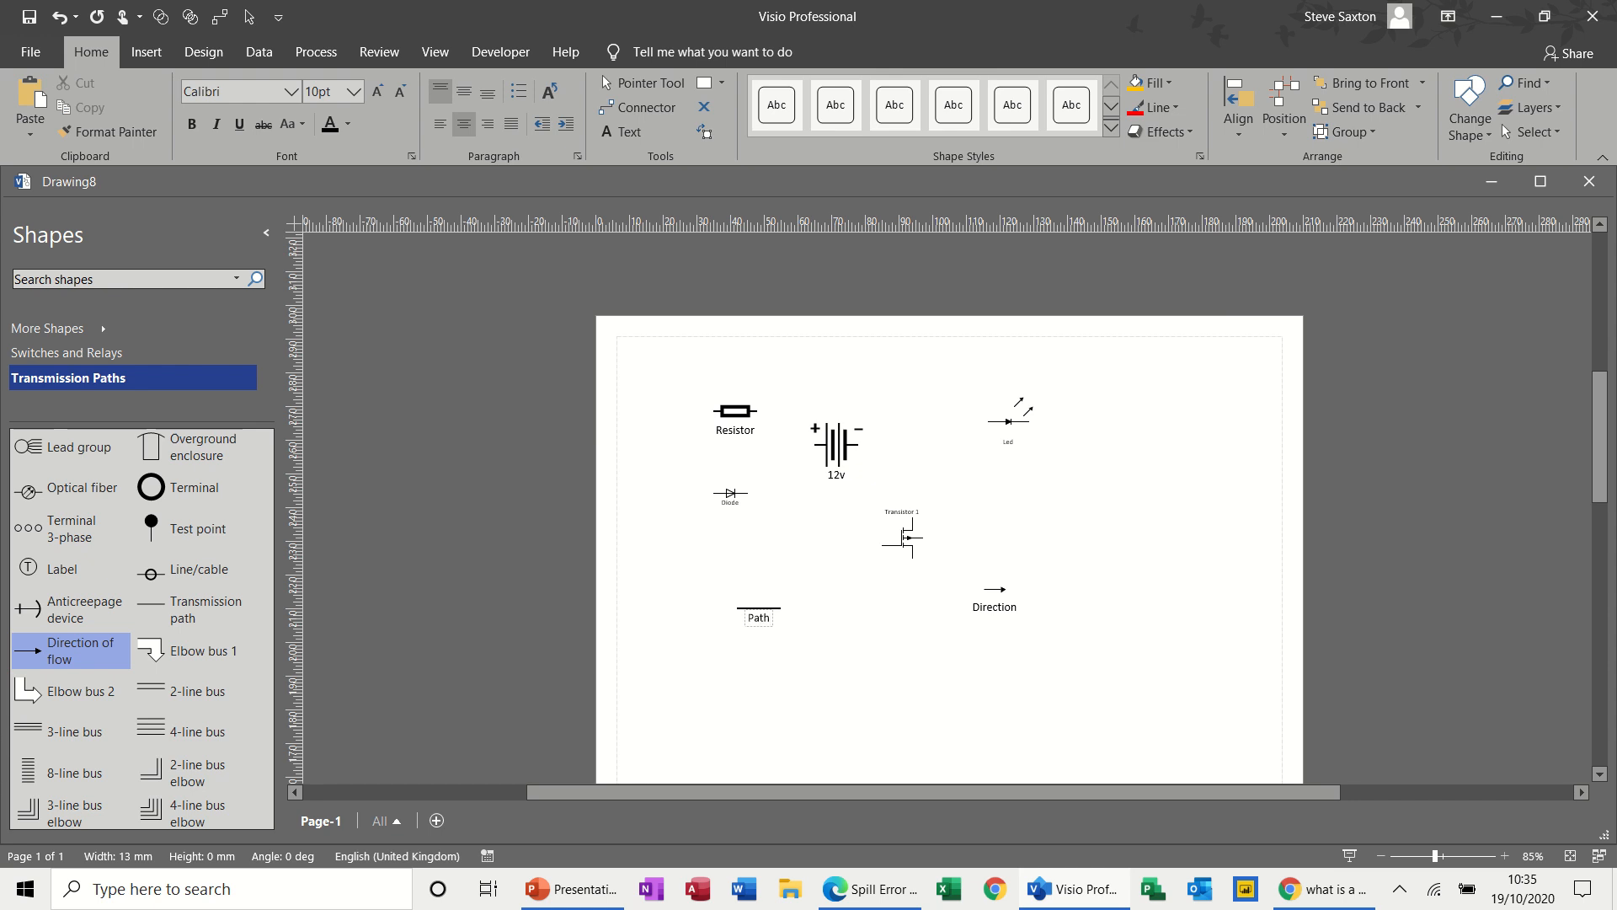
pyautogui.click(917, 610)
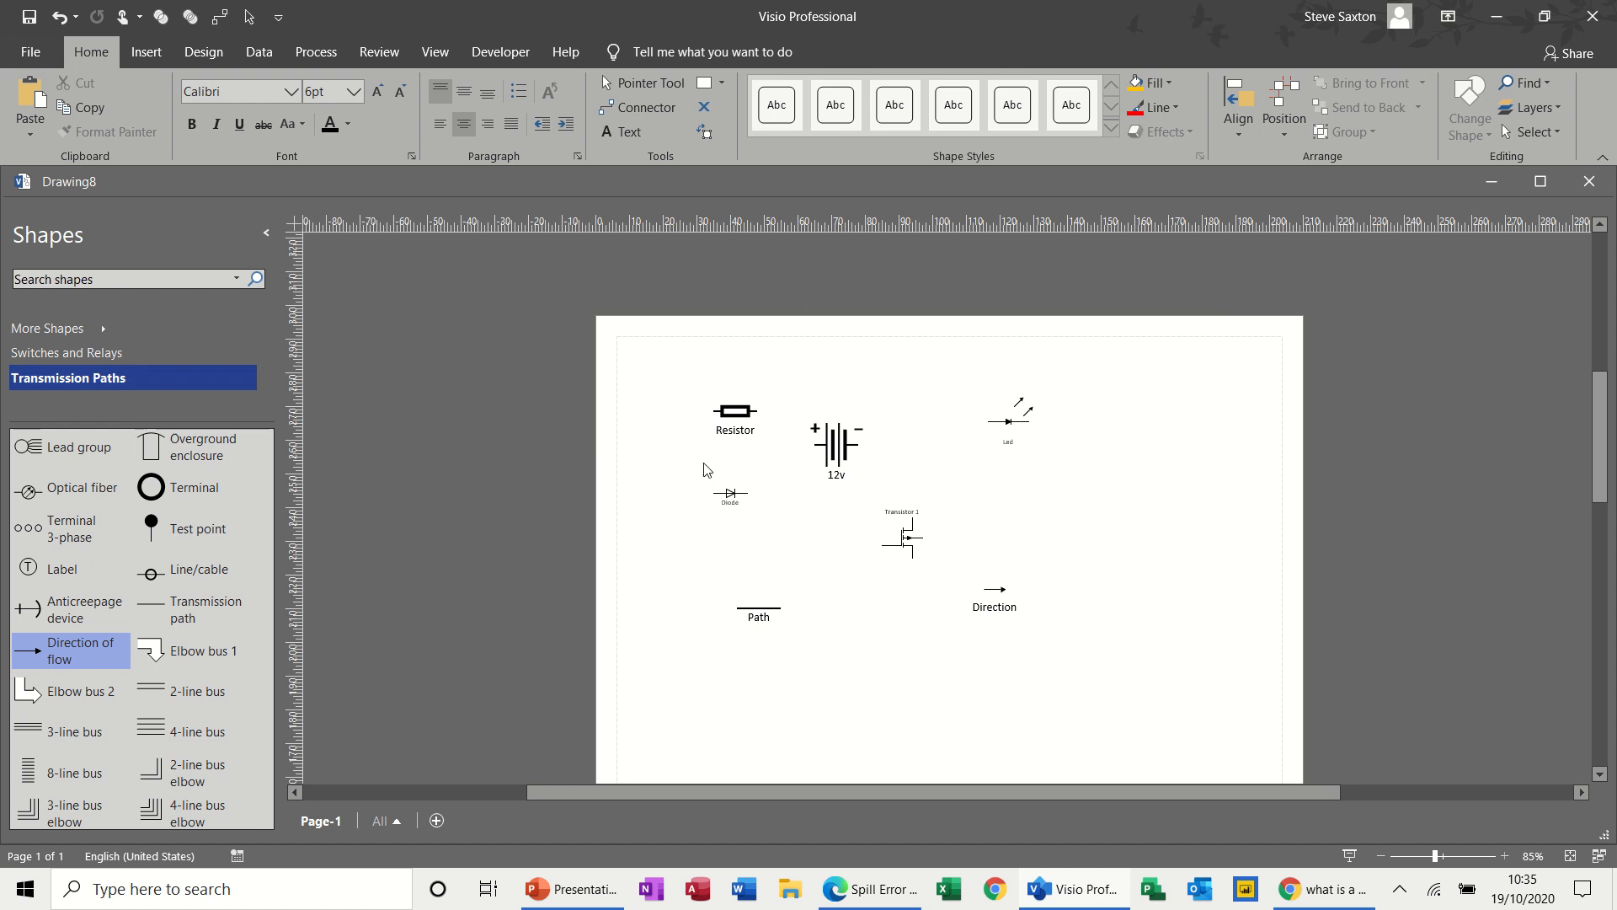
# Step: Create a new metric stencil and move the resistor from the page into it as a master named "Resistor"
pyautogui.click(108, 331)
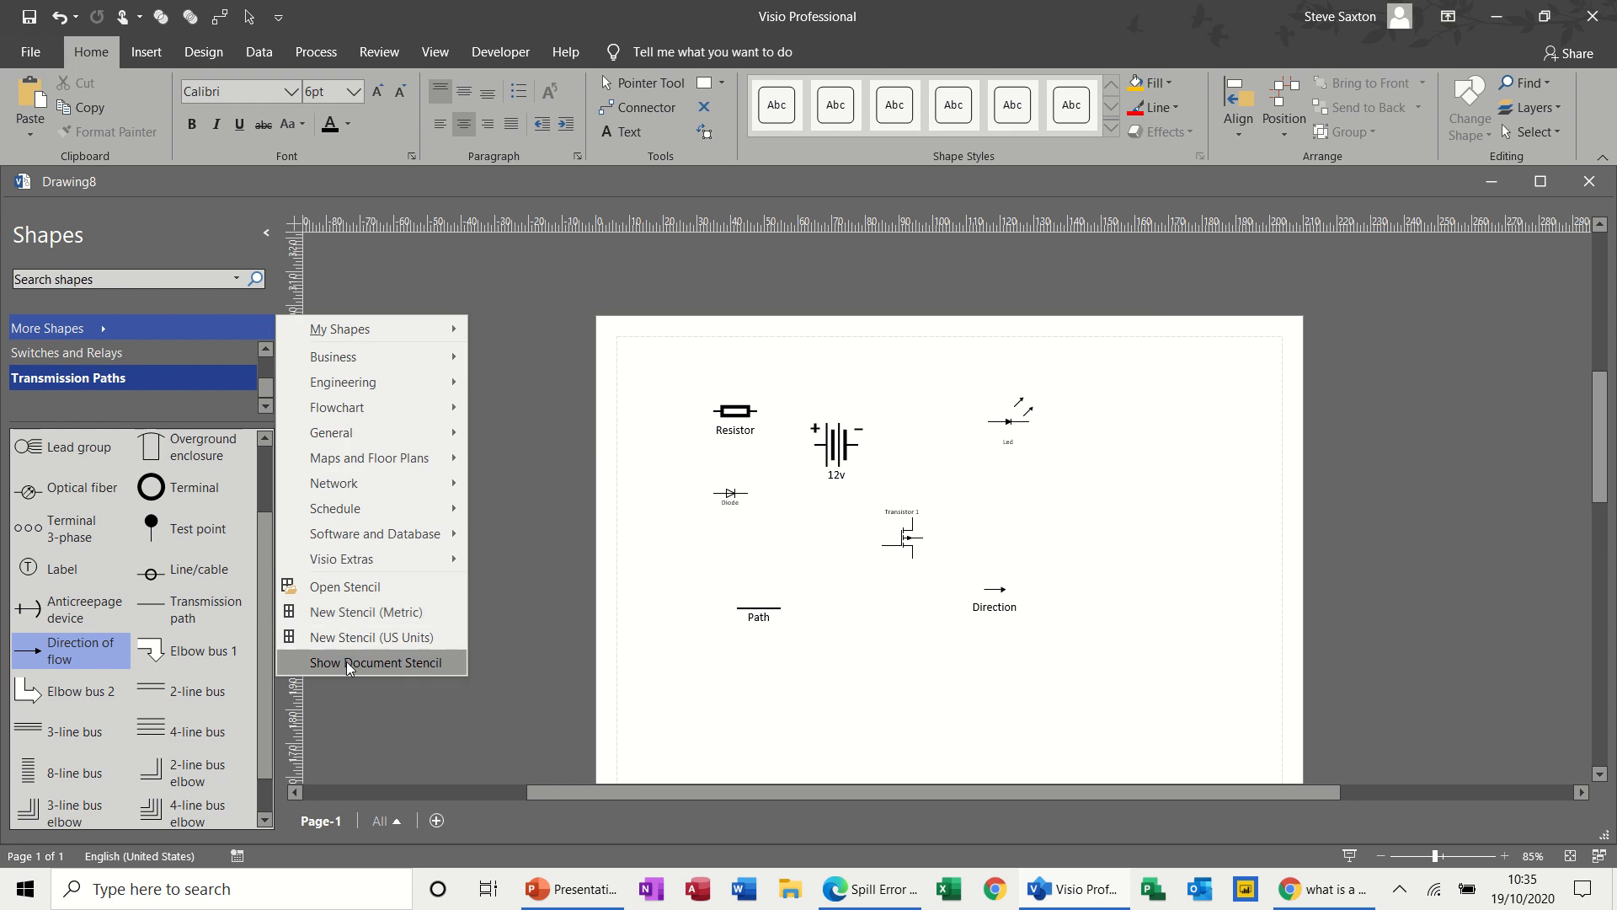
pyautogui.click(347, 622)
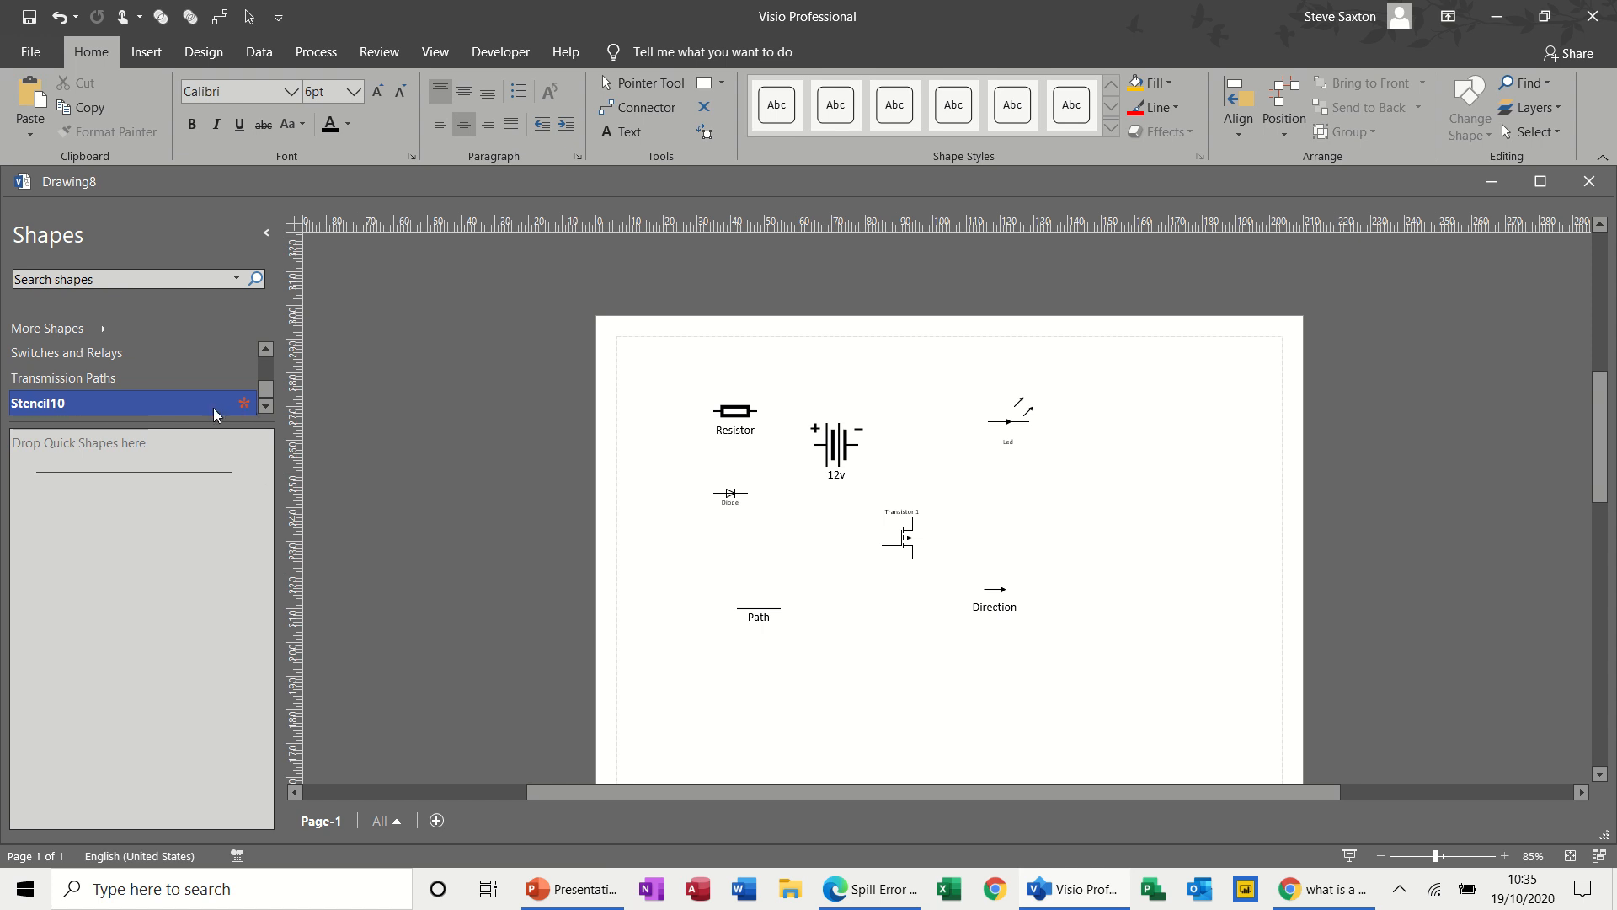
pyautogui.moveTo(740, 427)
pyautogui.mouseDown()
pyautogui.moveTo(210, 564)
pyautogui.moveTo(76, 509)
pyautogui.mouseUp()
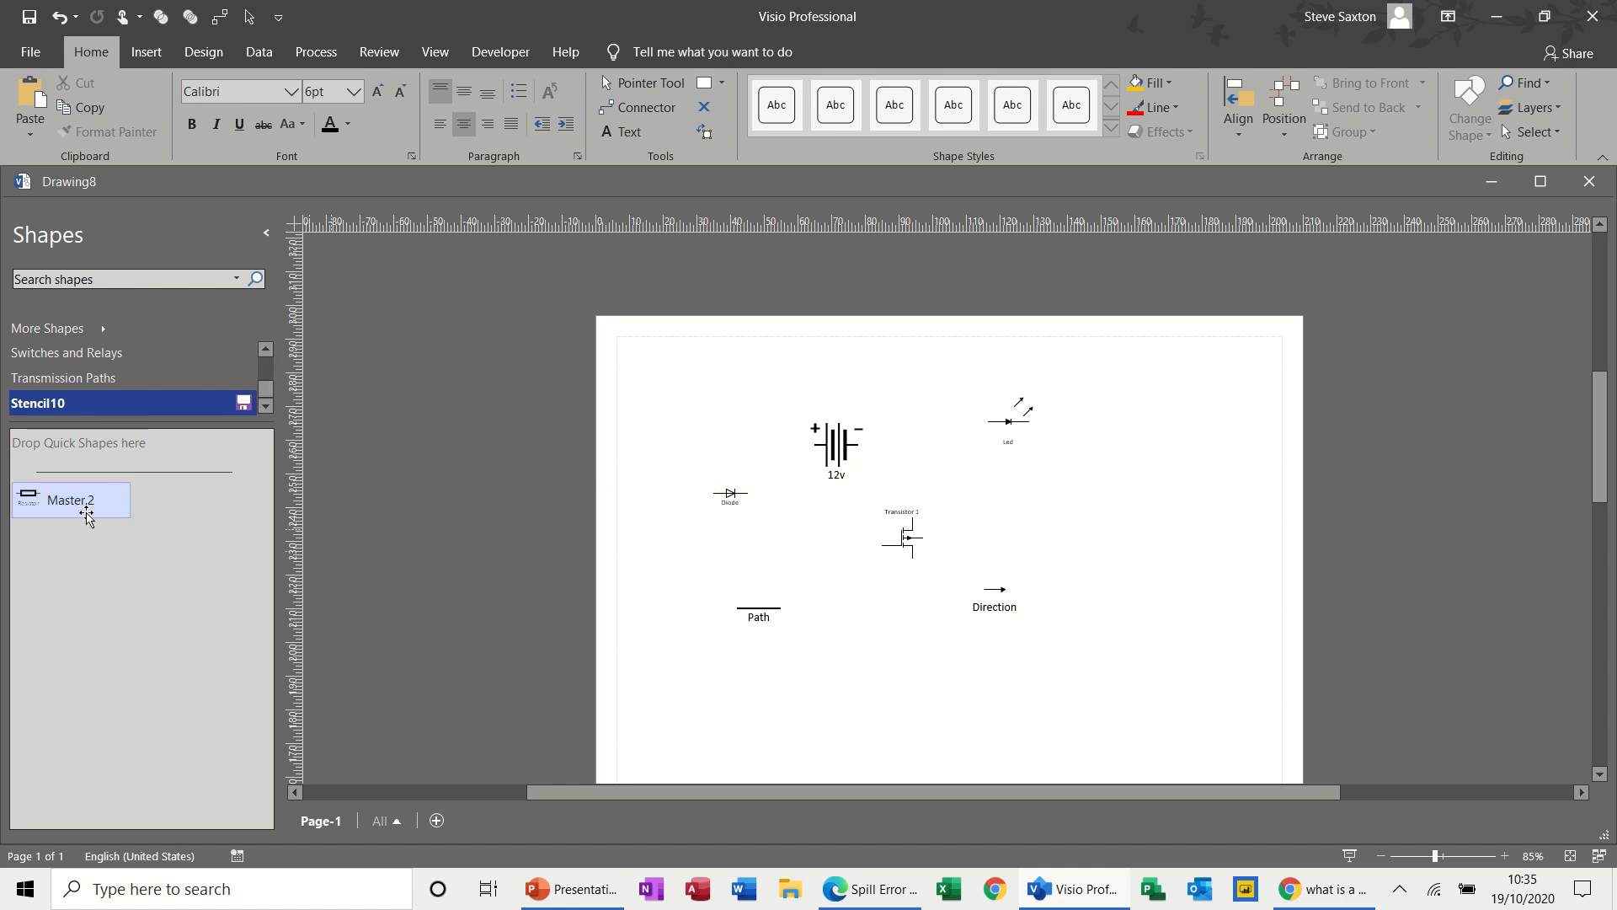
pyautogui.click(87, 501)
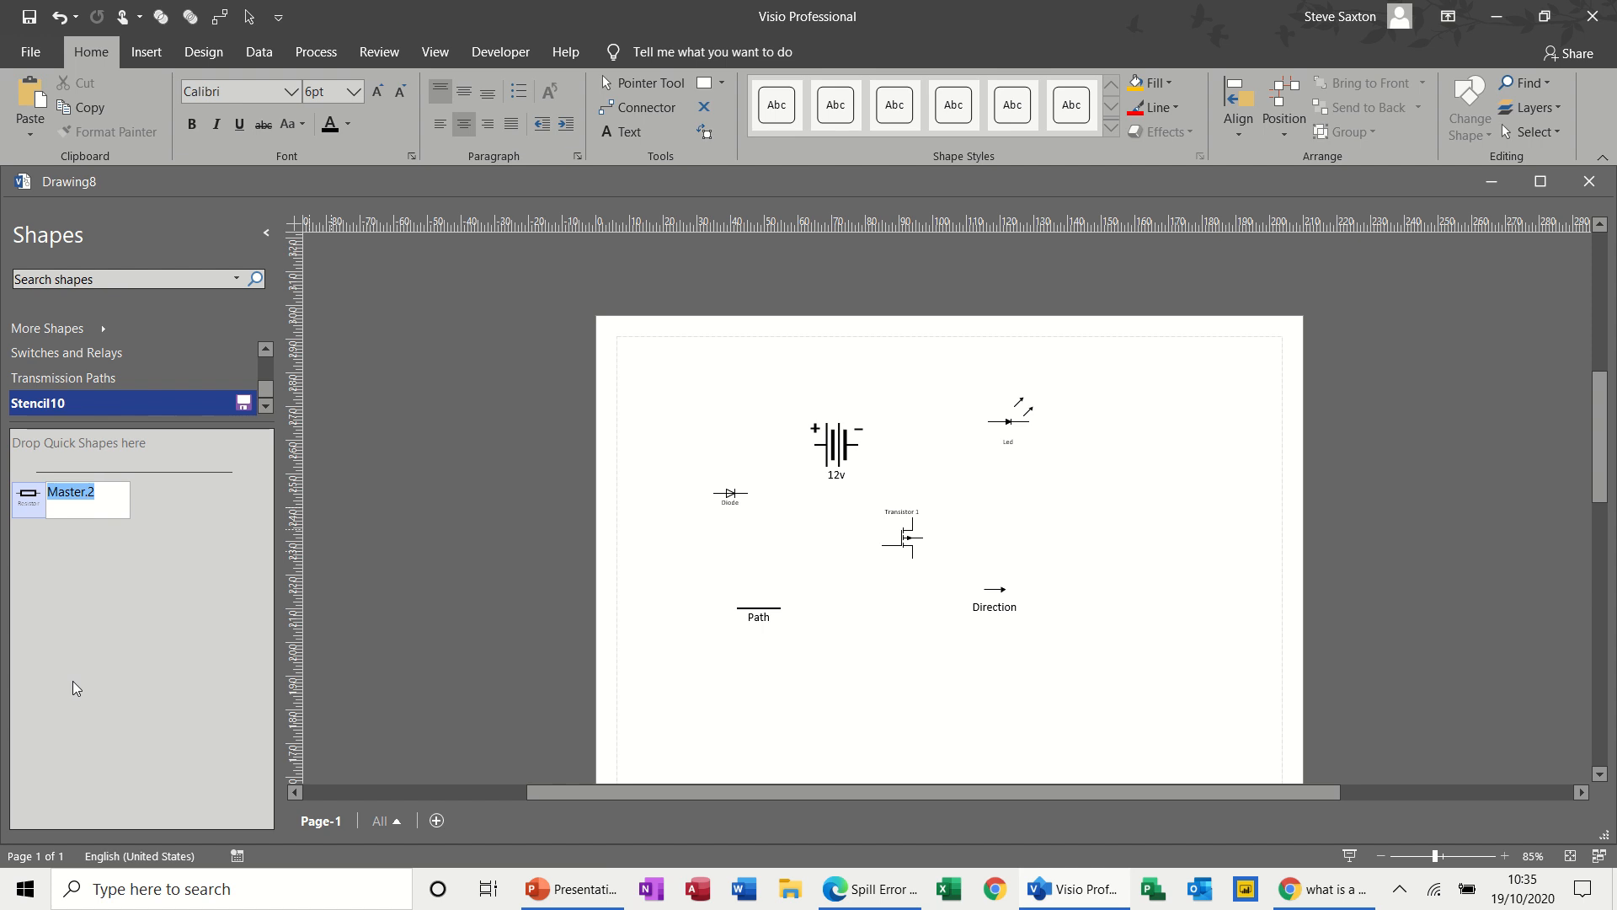
pyautogui.write('Res')
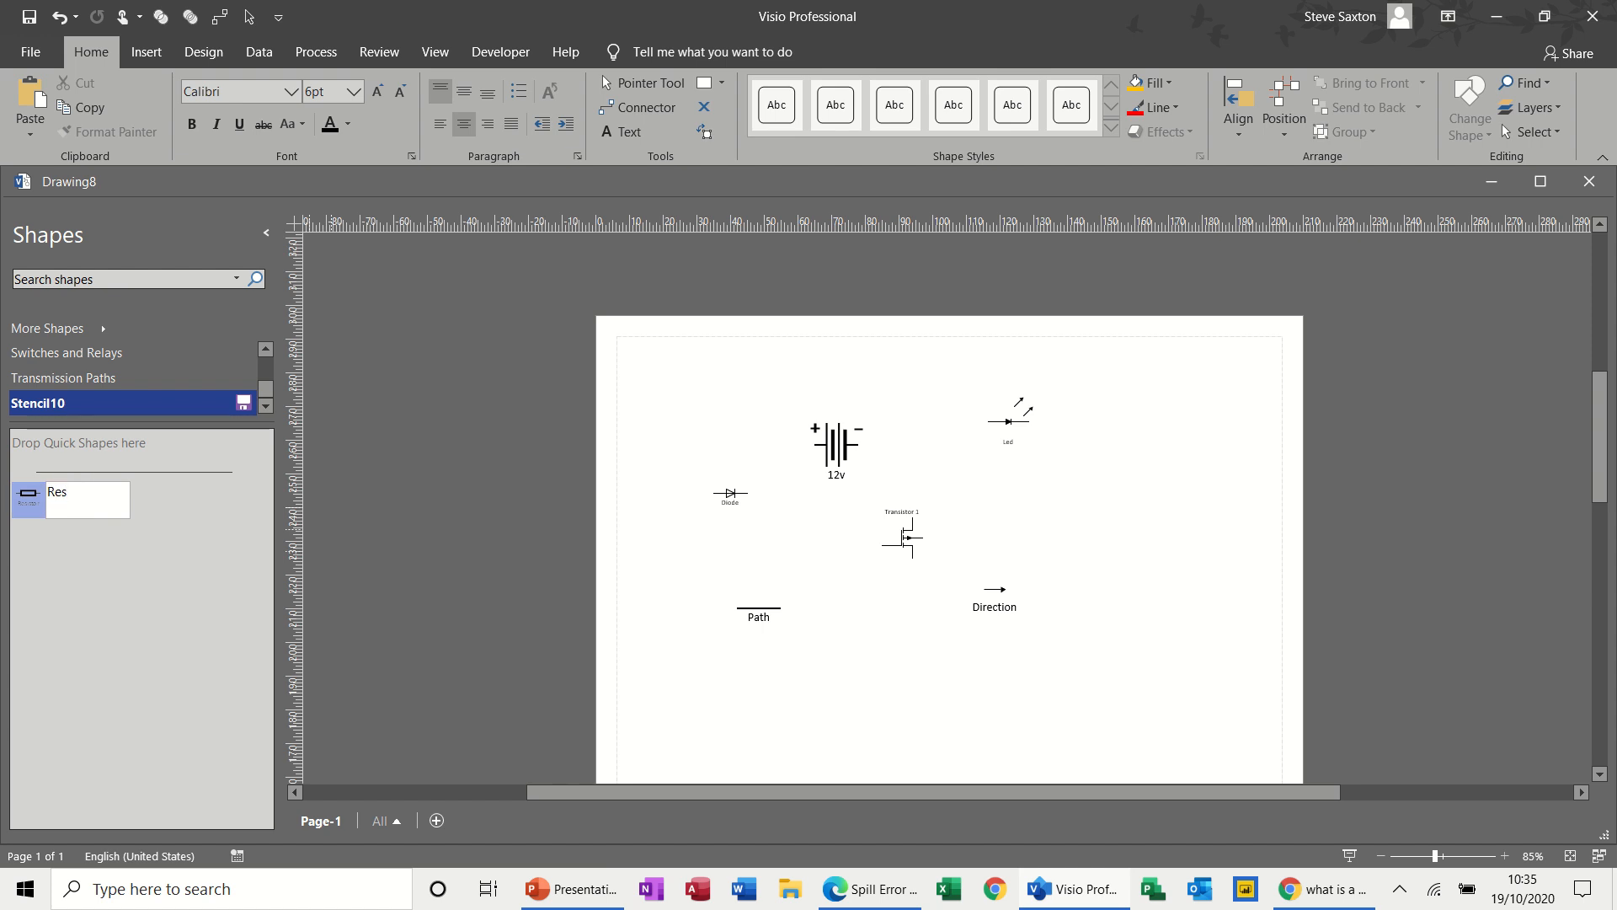
pyautogui.write('istor')
# Step: Move the battery from the page into the new stencil as a master named "12 v Battery"
pyautogui.moveTo(846, 457); pyautogui.dragTo(207, 517)
pyautogui.click(211, 509)
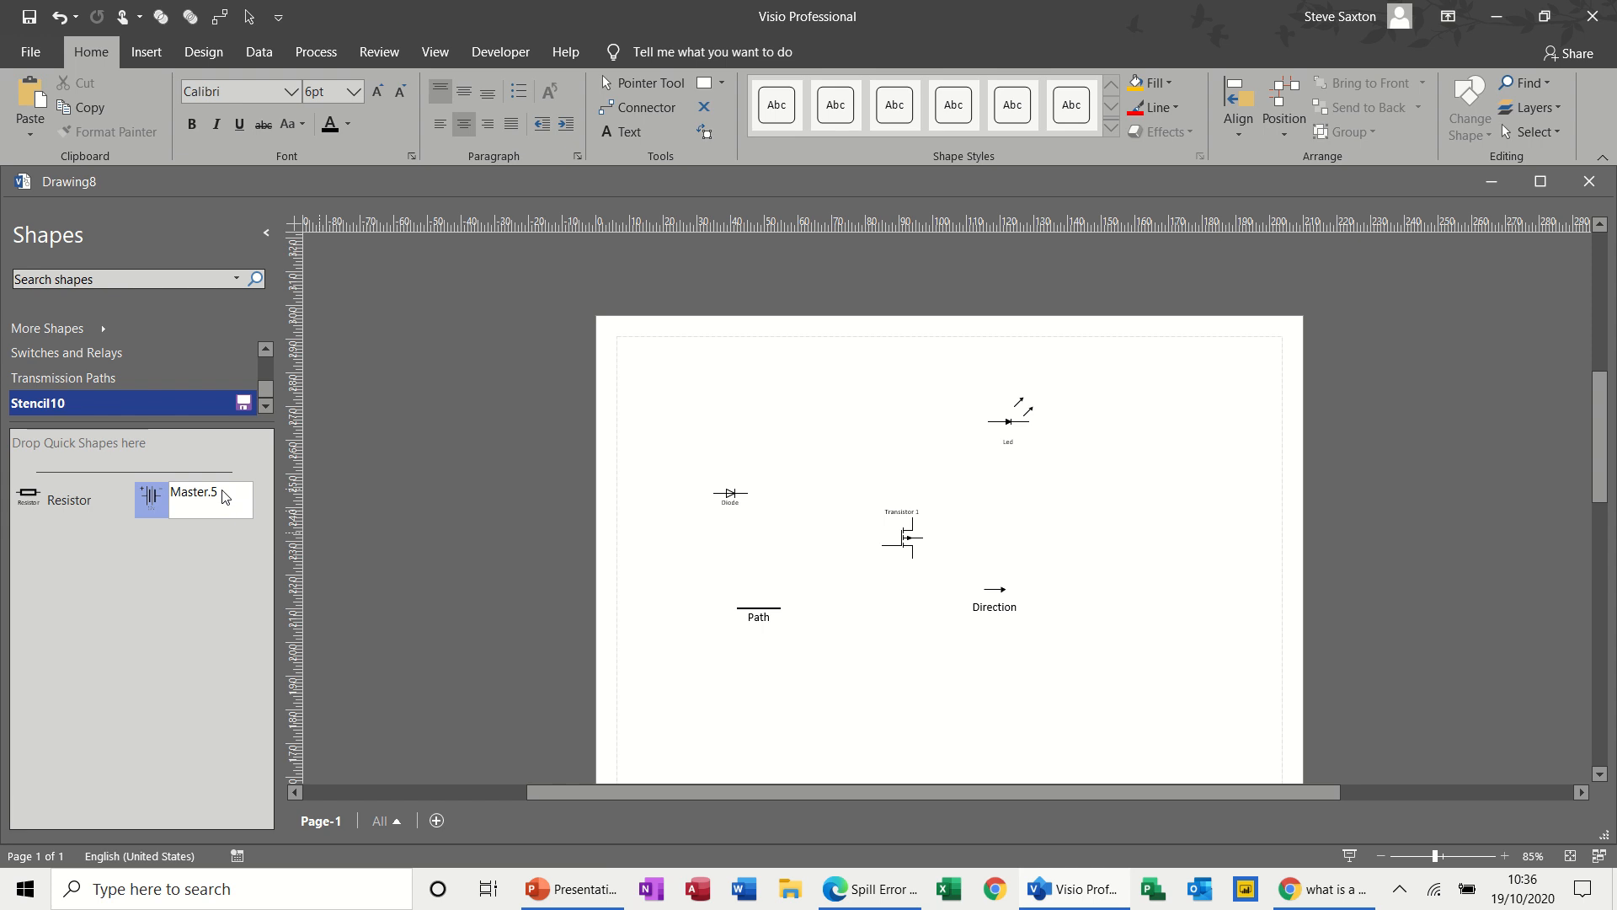
pyautogui.press('BackSpace')
pyautogui.press('BackSpace')
pyautogui.press('BackSpace')
pyautogui.press('BackSpace')
pyautogui.press('BackSpace')
pyautogui.press('BackSpace')
pyautogui.press('BackSpace')
pyautogui.write('12')
pyautogui.click(684, 560)
# Step: Move the diode from the page into the stencil and name its master "Diode"
pyautogui.moveTo(725, 495); pyautogui.dragTo(166, 547)
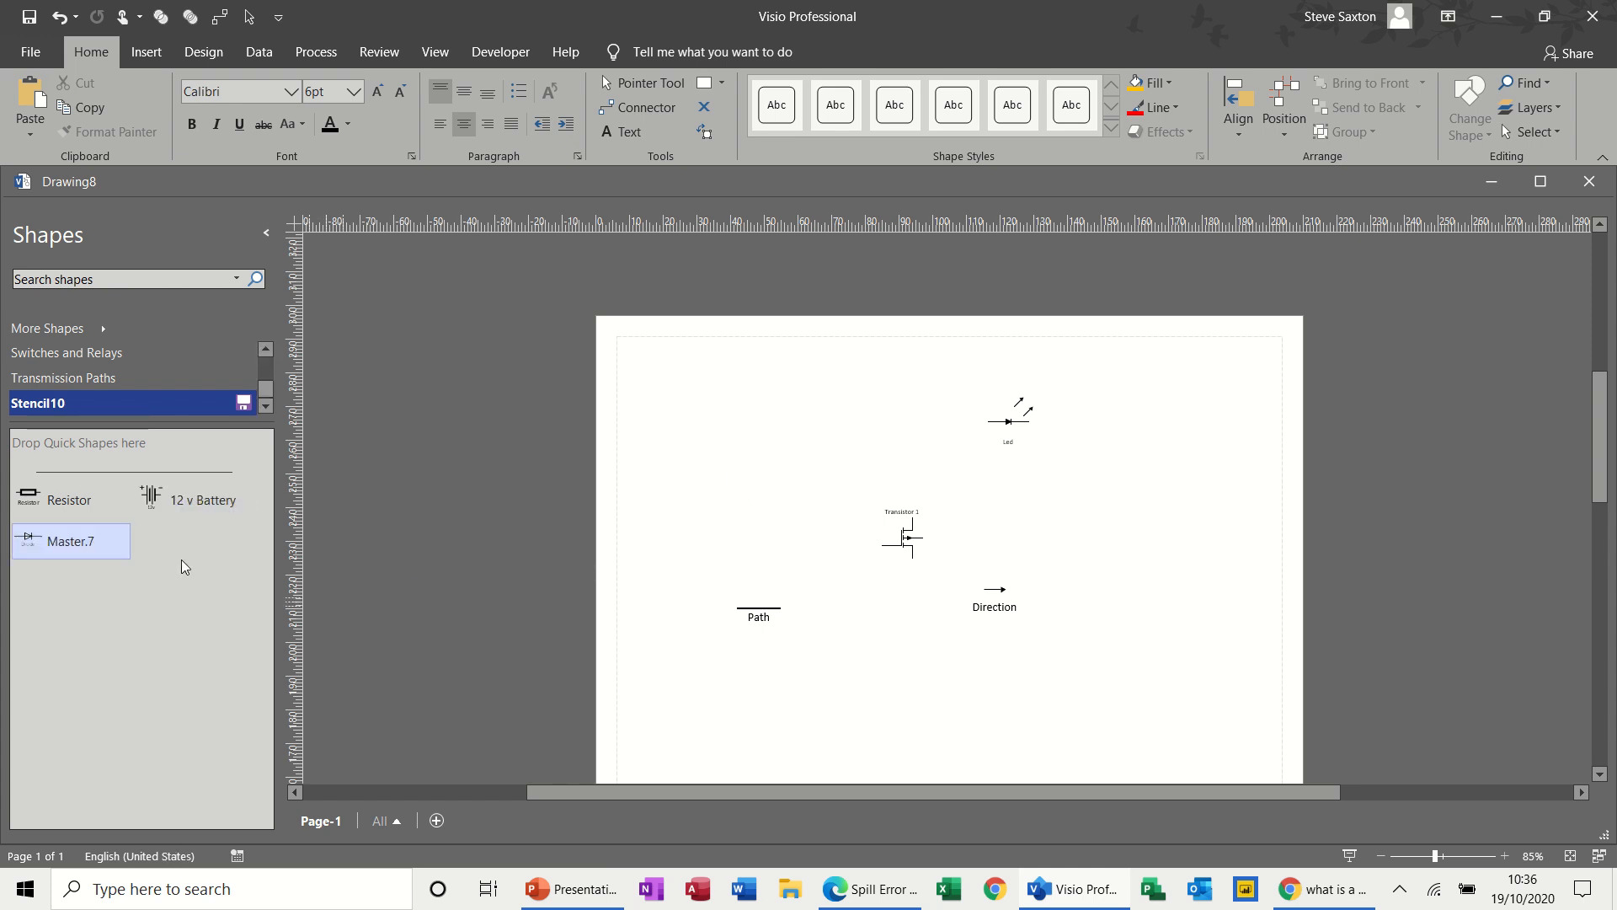
pyautogui.click(77, 549)
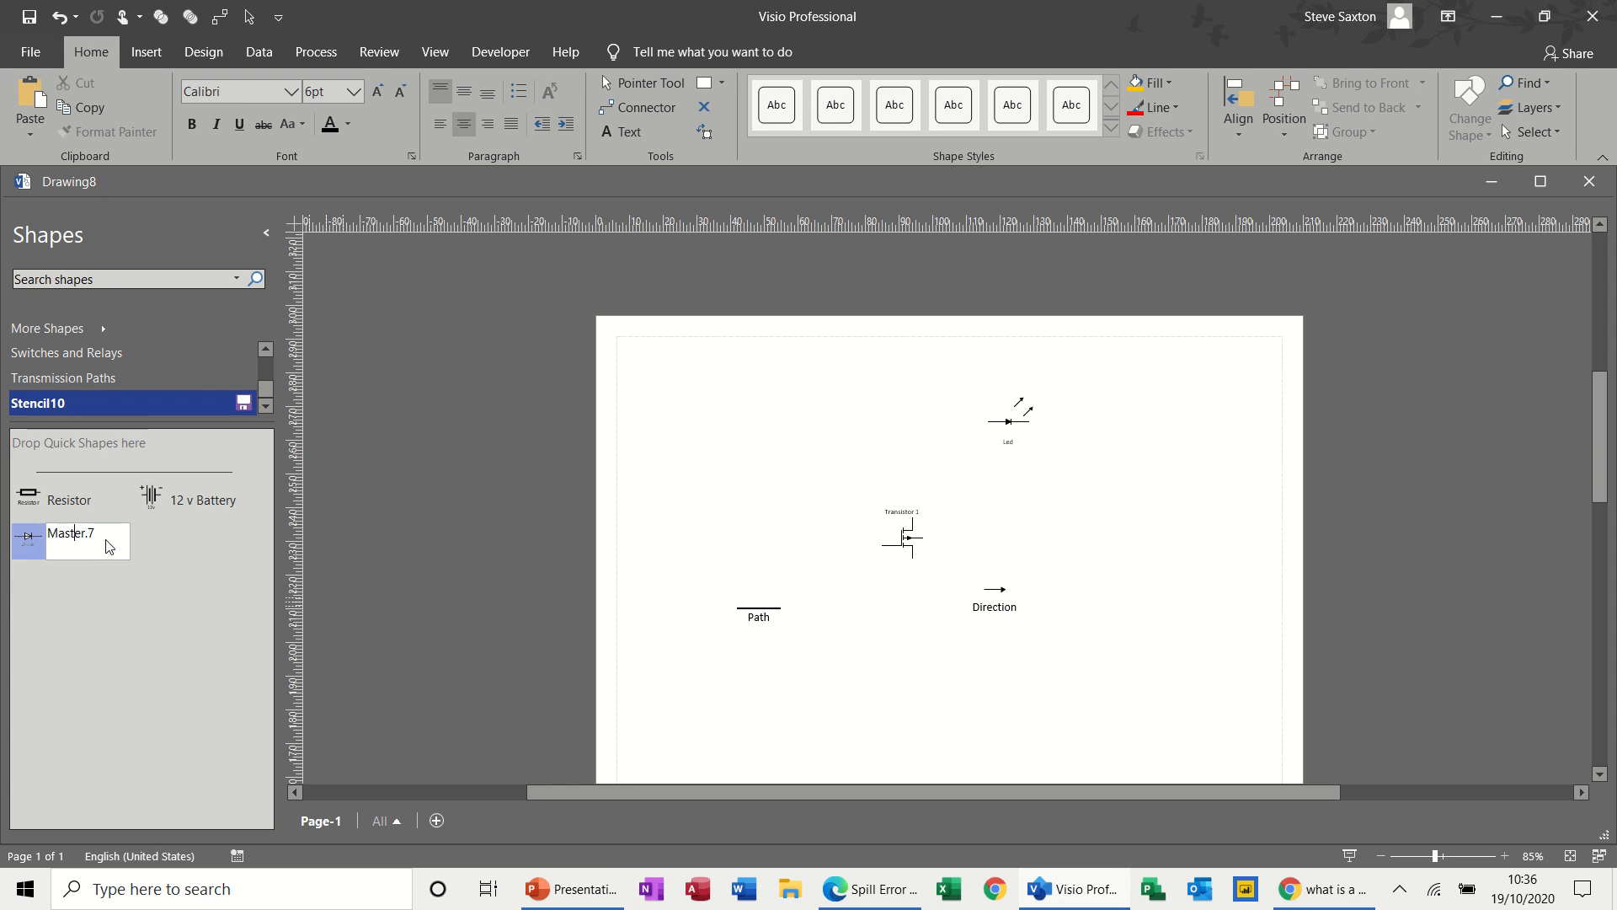
pyautogui.press('BackSpace')
pyautogui.press('BackSpace')
pyautogui.press('BackSpace')
pyautogui.press('BackSpace')
pyautogui.write('Diode')
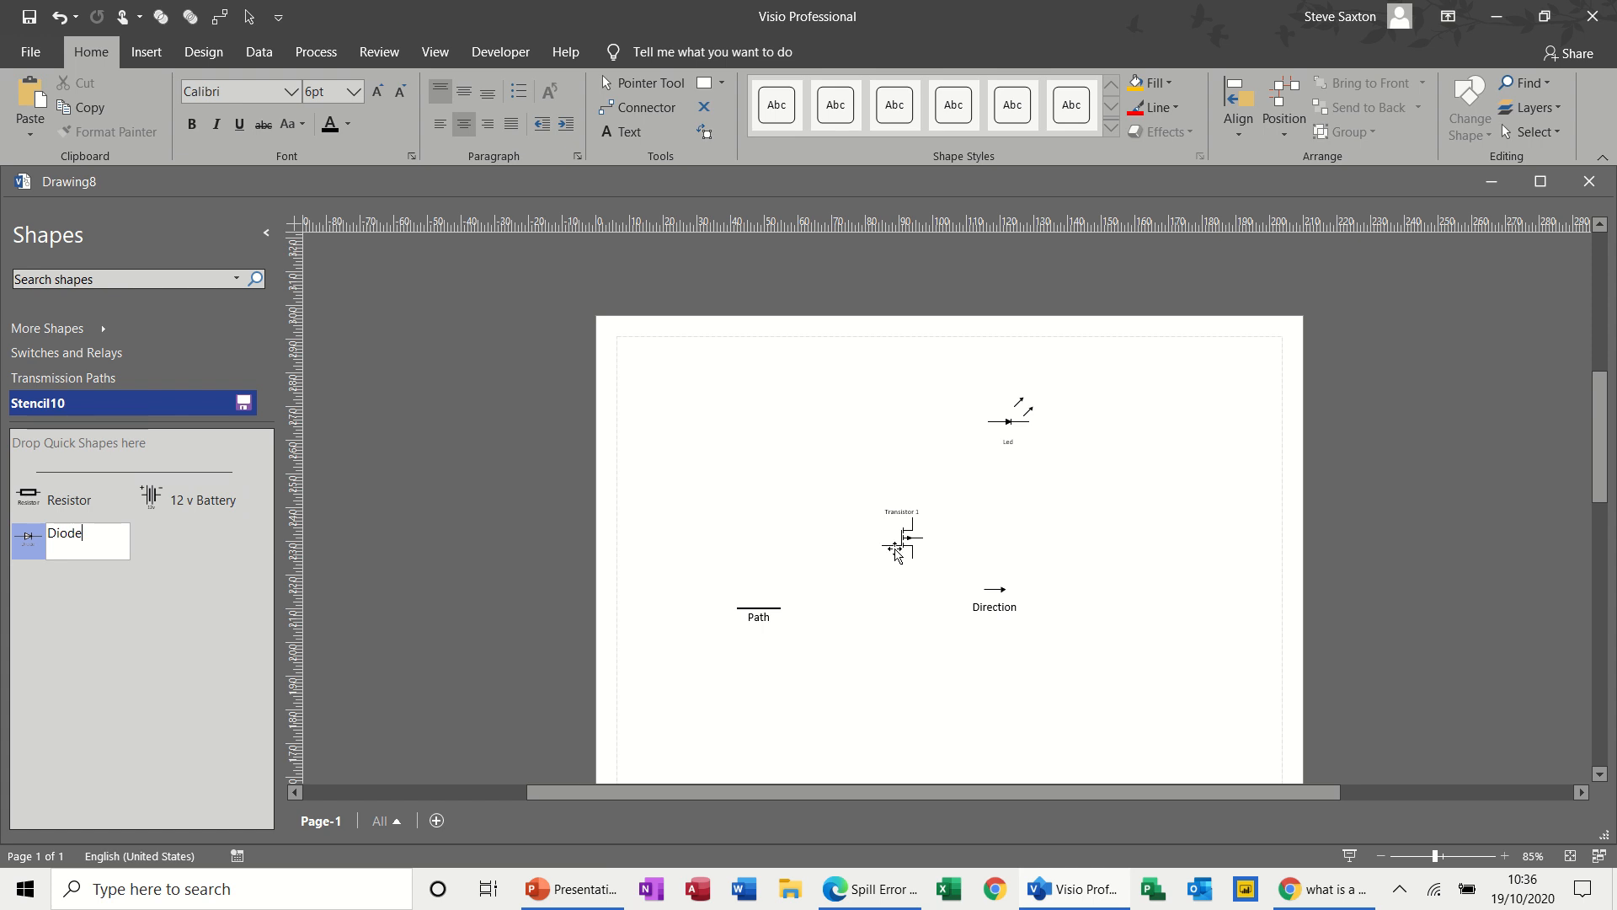
# Step: Move the transistor from the page into the stencil and name its master "Transistor"
pyautogui.click(904, 547)
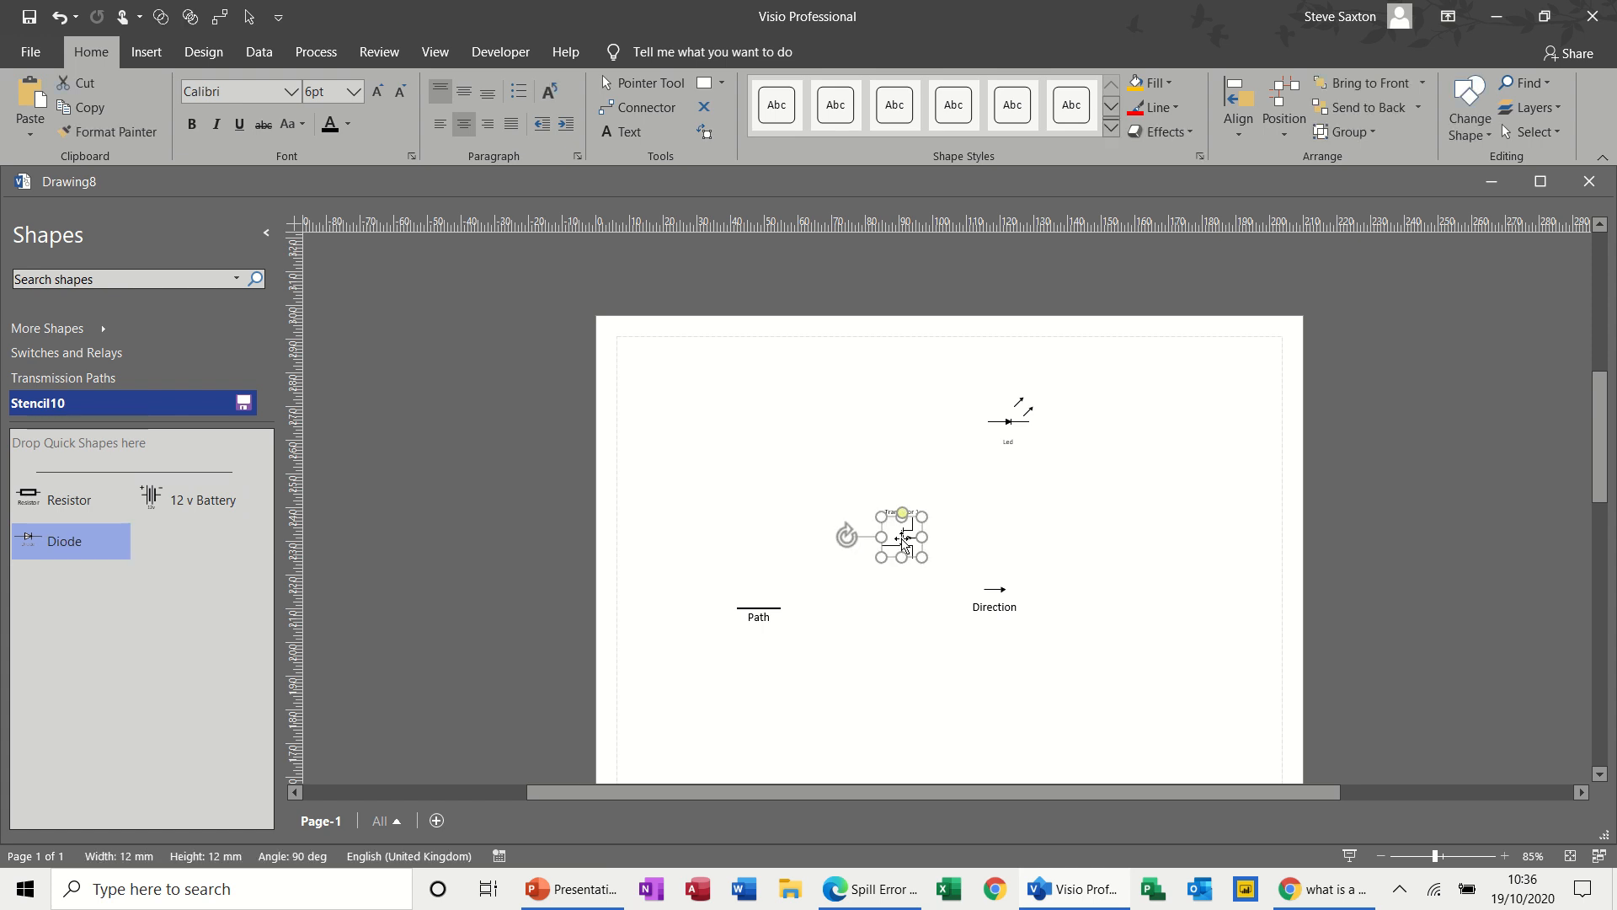
pyautogui.moveTo(904, 545); pyautogui.dragTo(206, 562)
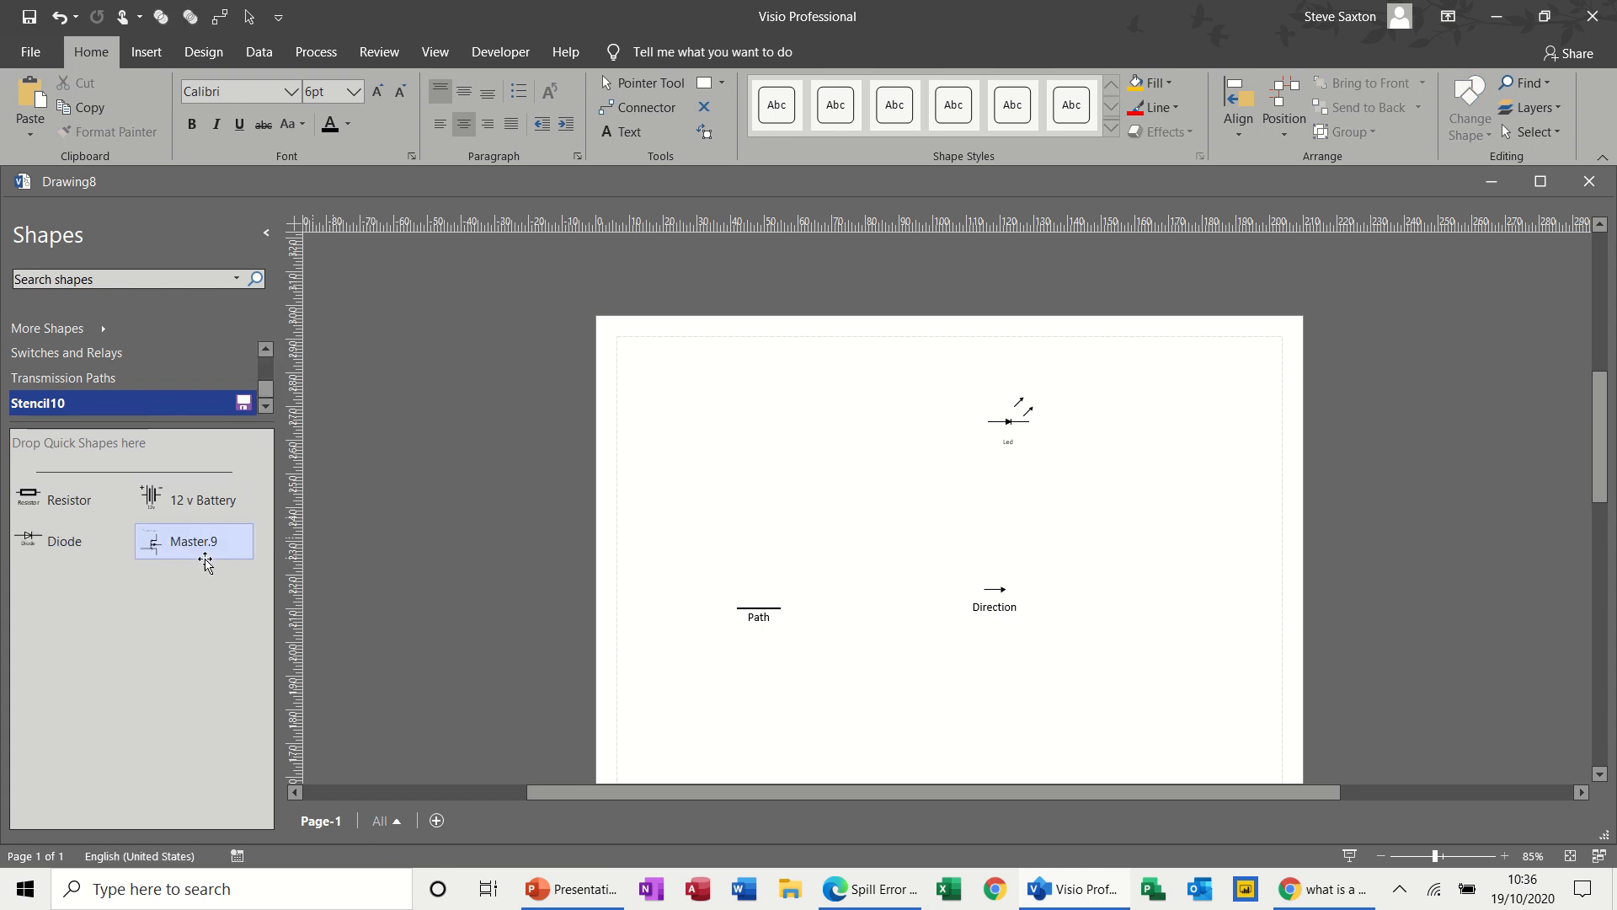
pyautogui.click(209, 546)
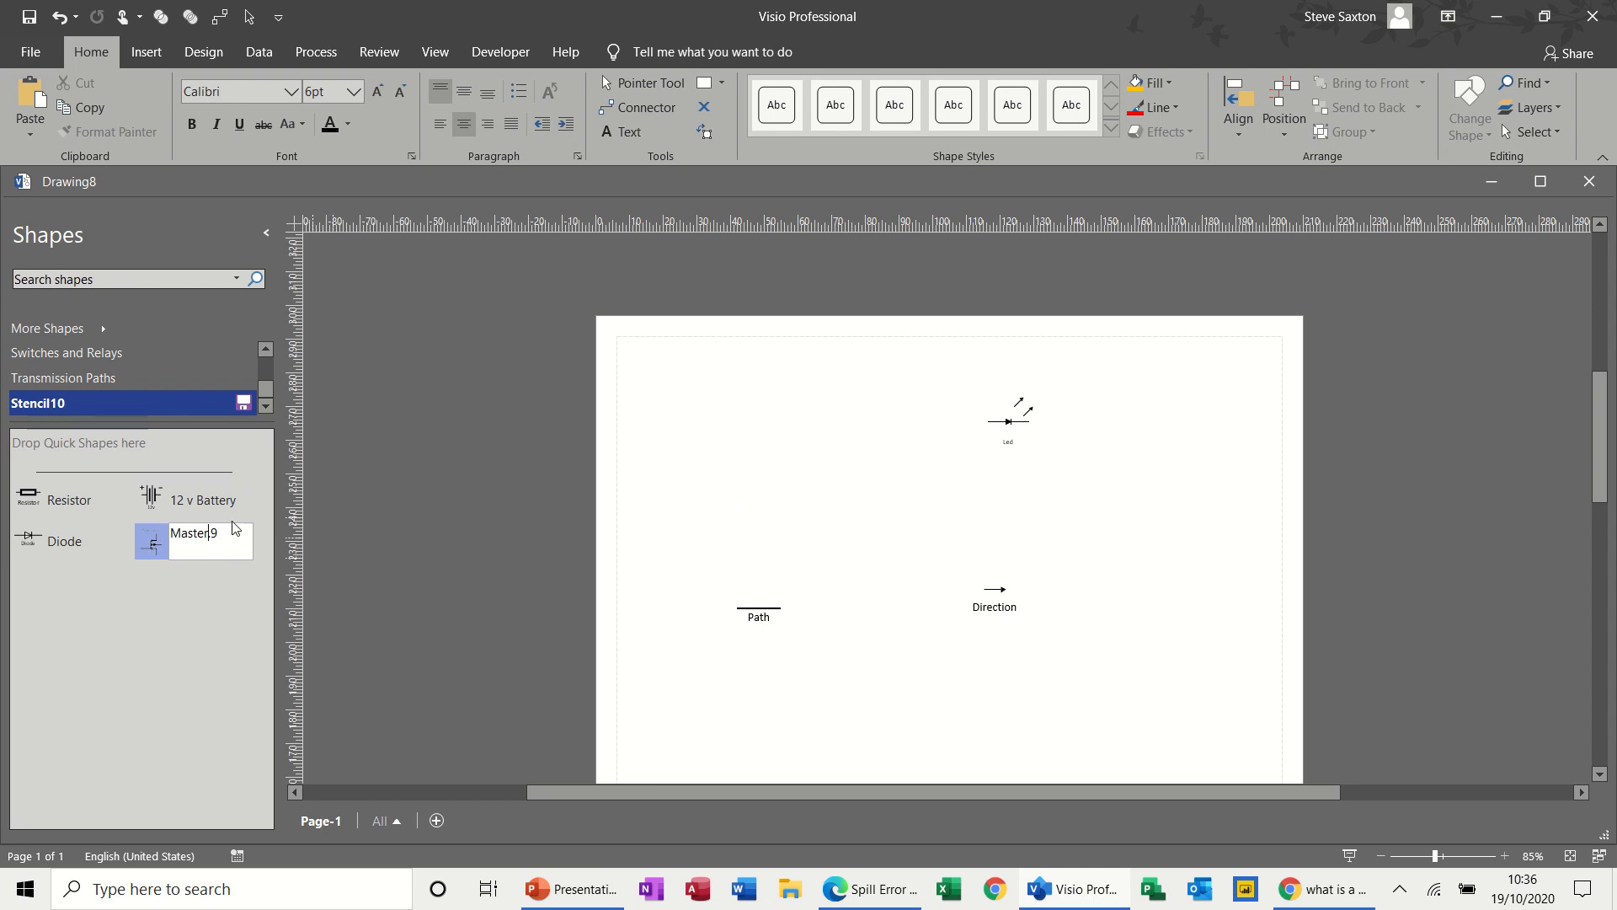
pyautogui.click(182, 545)
pyautogui.write('Transisto')
pyautogui.press('Return')
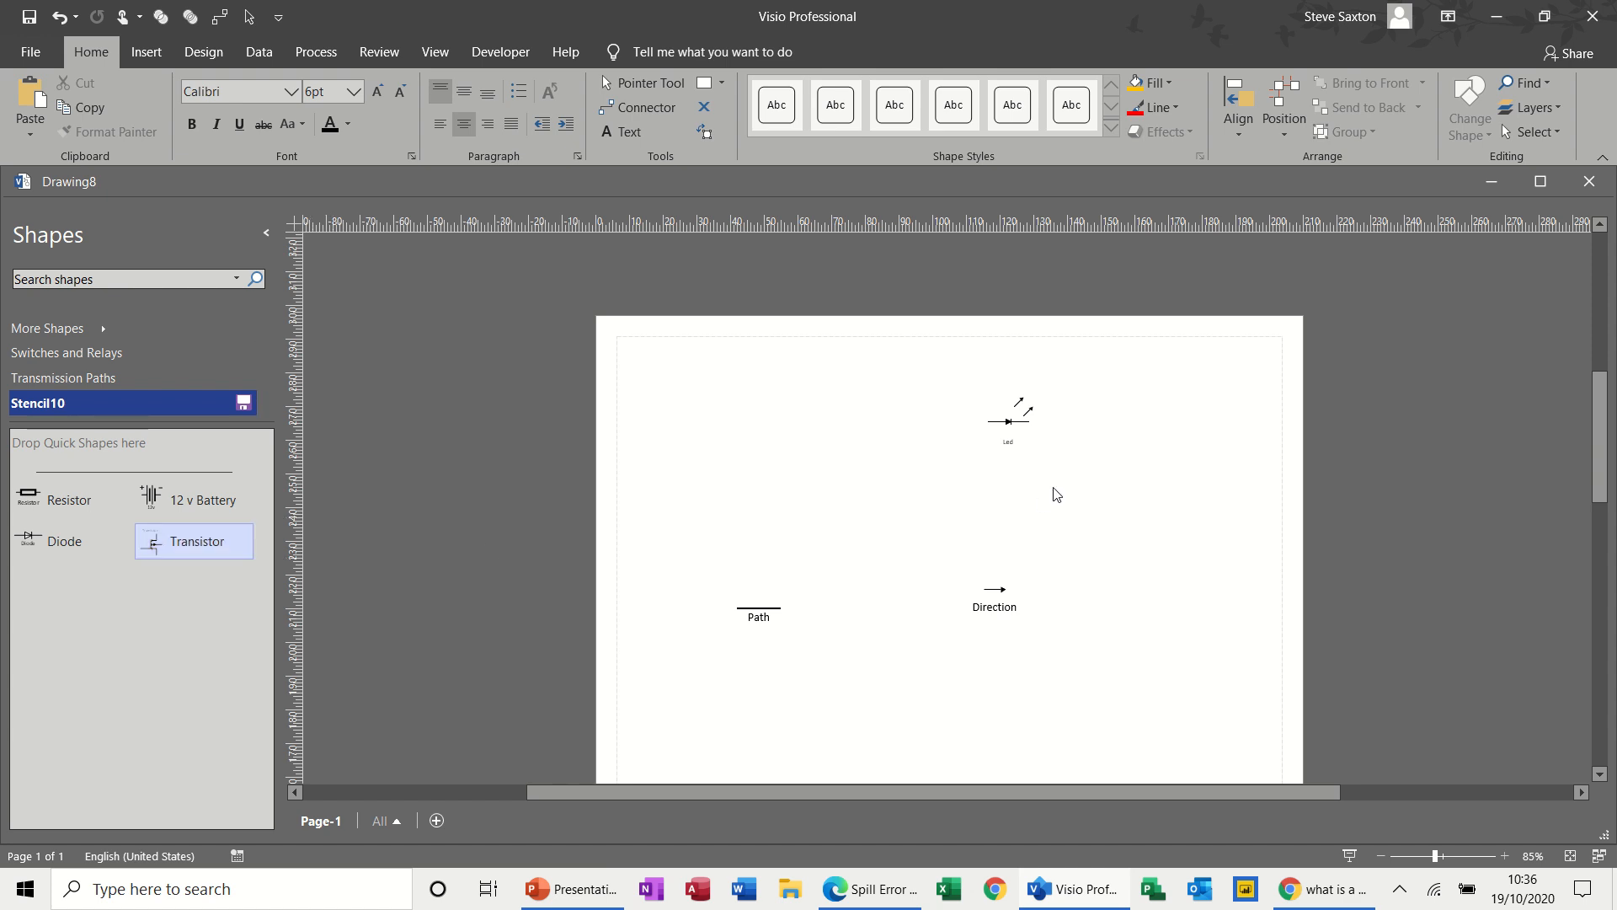
# Step: Move the LED symbol from the page into the stencil and name its master "LED"
pyautogui.moveTo(1012, 421); pyautogui.dragTo(175, 614)
pyautogui.click(110, 587)
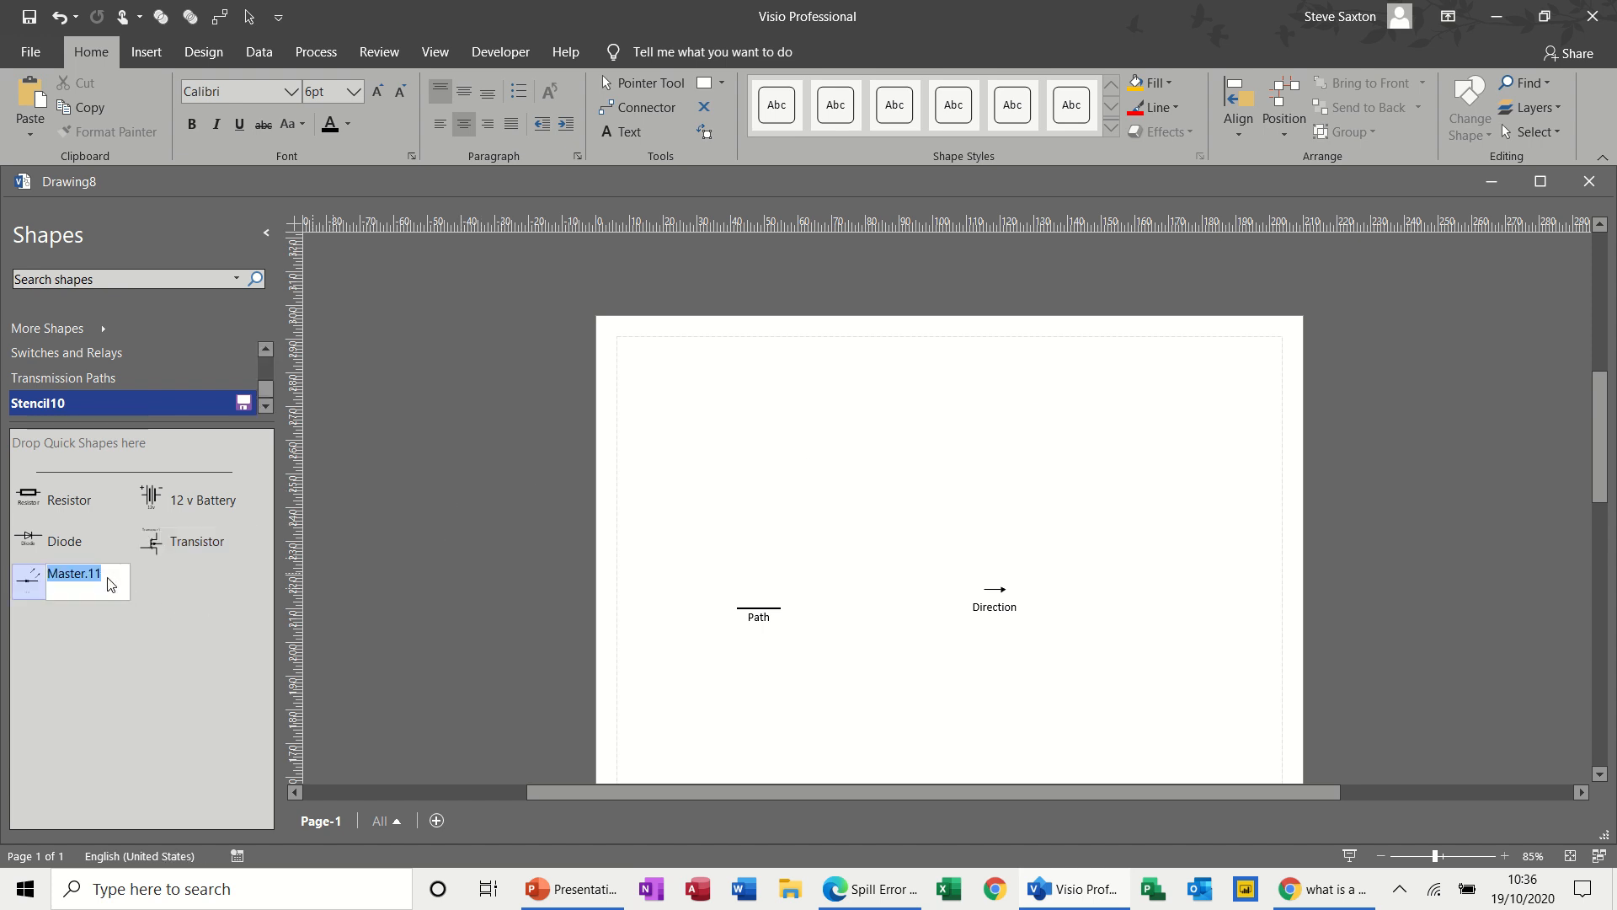
pyautogui.write('LED')
# Step: Move the labelled path line from the page into the stencil and name its master "Path"
pyautogui.moveTo(758, 607); pyautogui.dragTo(171, 588)
pyautogui.click(206, 588)
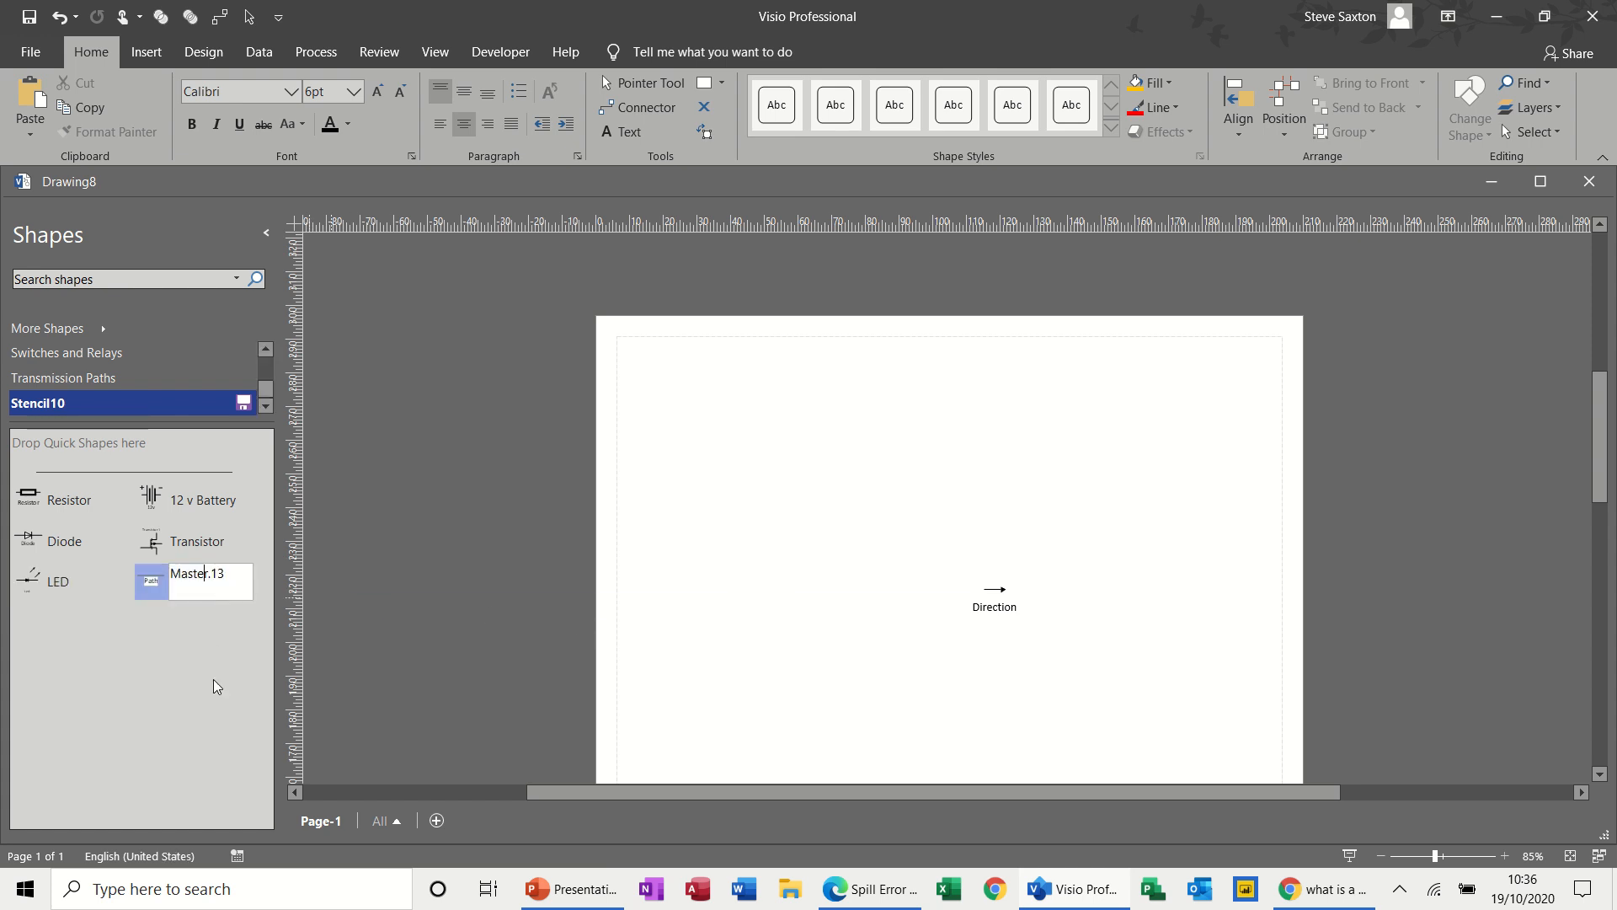
pyautogui.write('Path')
pyautogui.press('Return')
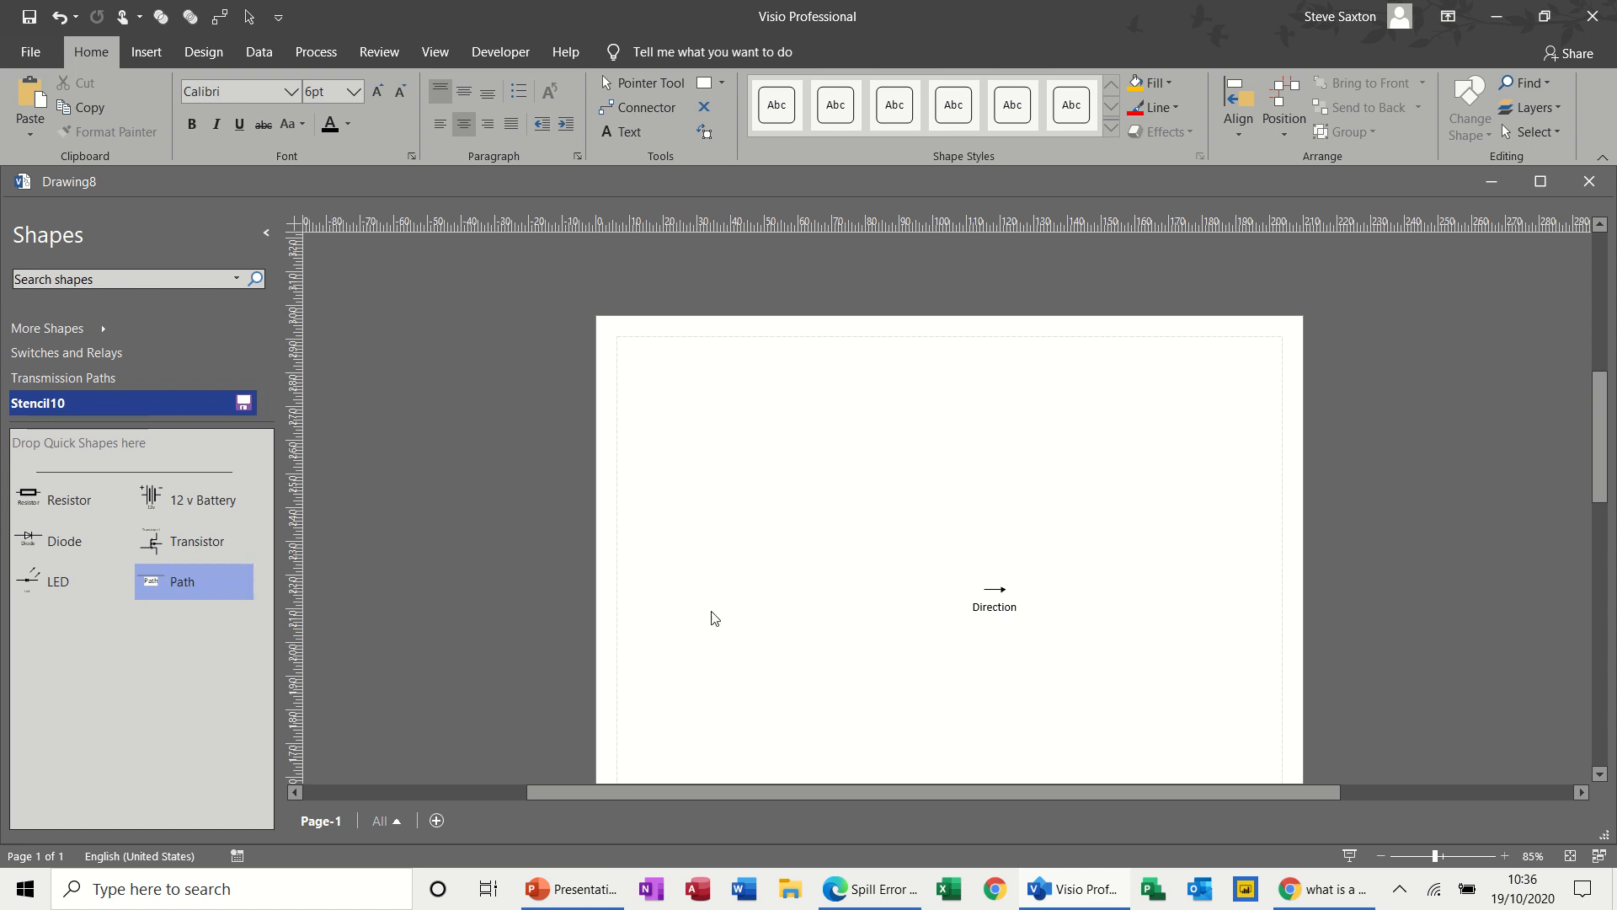
# Step: Move the direction of flow arrow from the page into the stencil and name its master "Direction"
pyautogui.moveTo(977, 605); pyautogui.dragTo(180, 645)
pyautogui.click(110, 626)
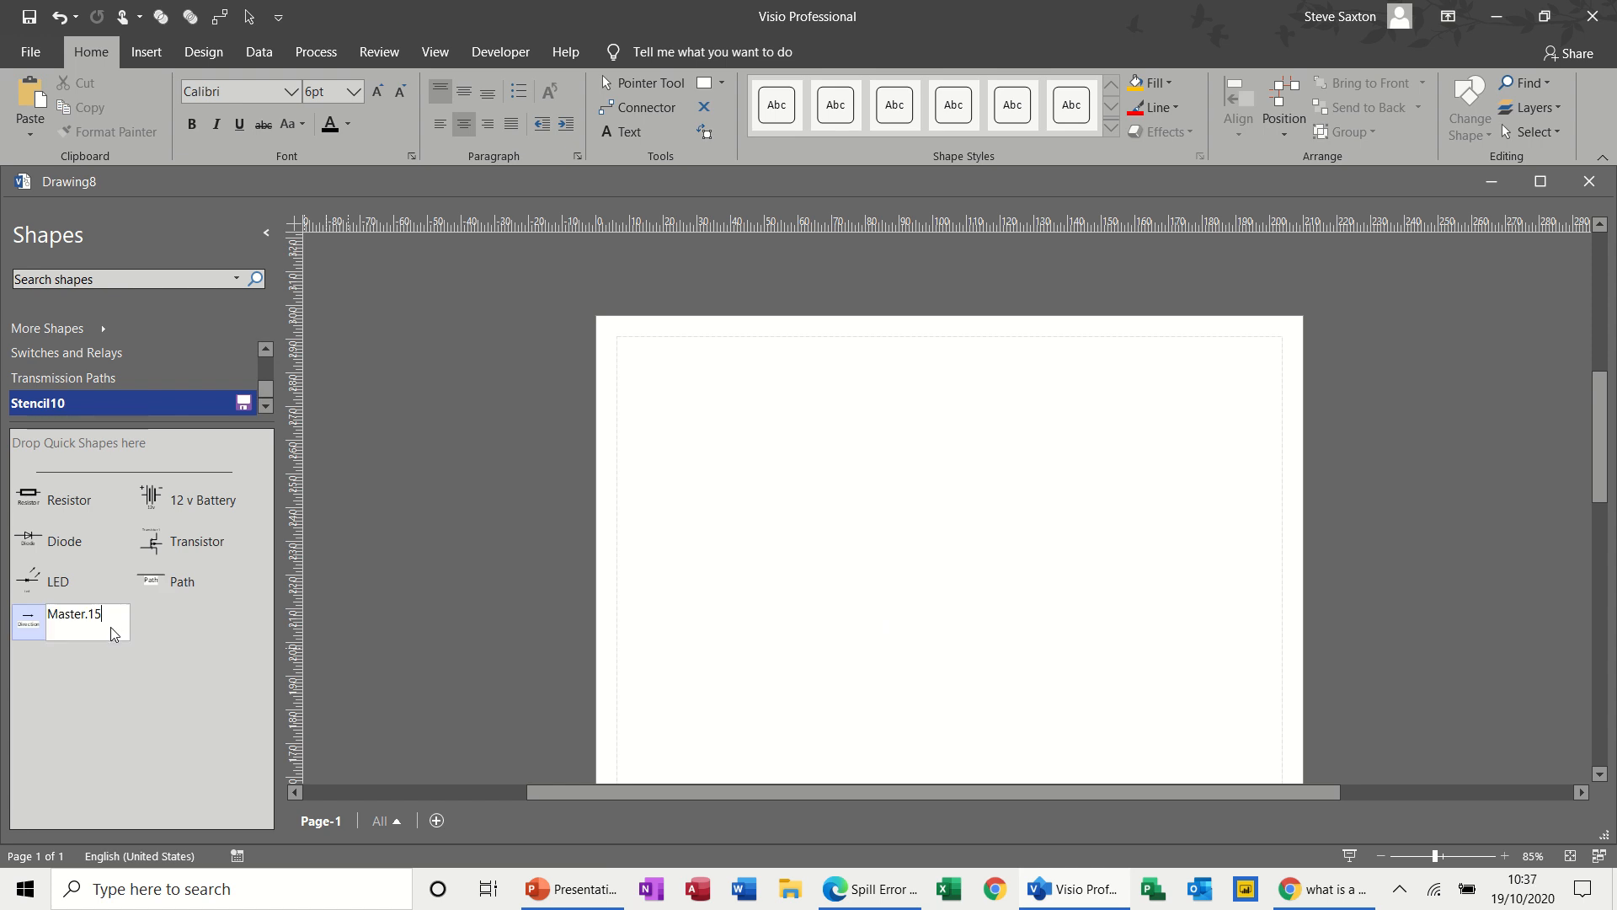
pyautogui.press('BackSpace')
pyautogui.press('BackSpace')
pyautogui.press('BackSpace')
pyautogui.press('BackSpace')
pyautogui.press('BackSpace')
pyautogui.press('BackSpace')
pyautogui.press('BackSpace')
pyautogui.press('BackSpace')
pyautogui.press('BackSpace')
pyautogui.press('Return')
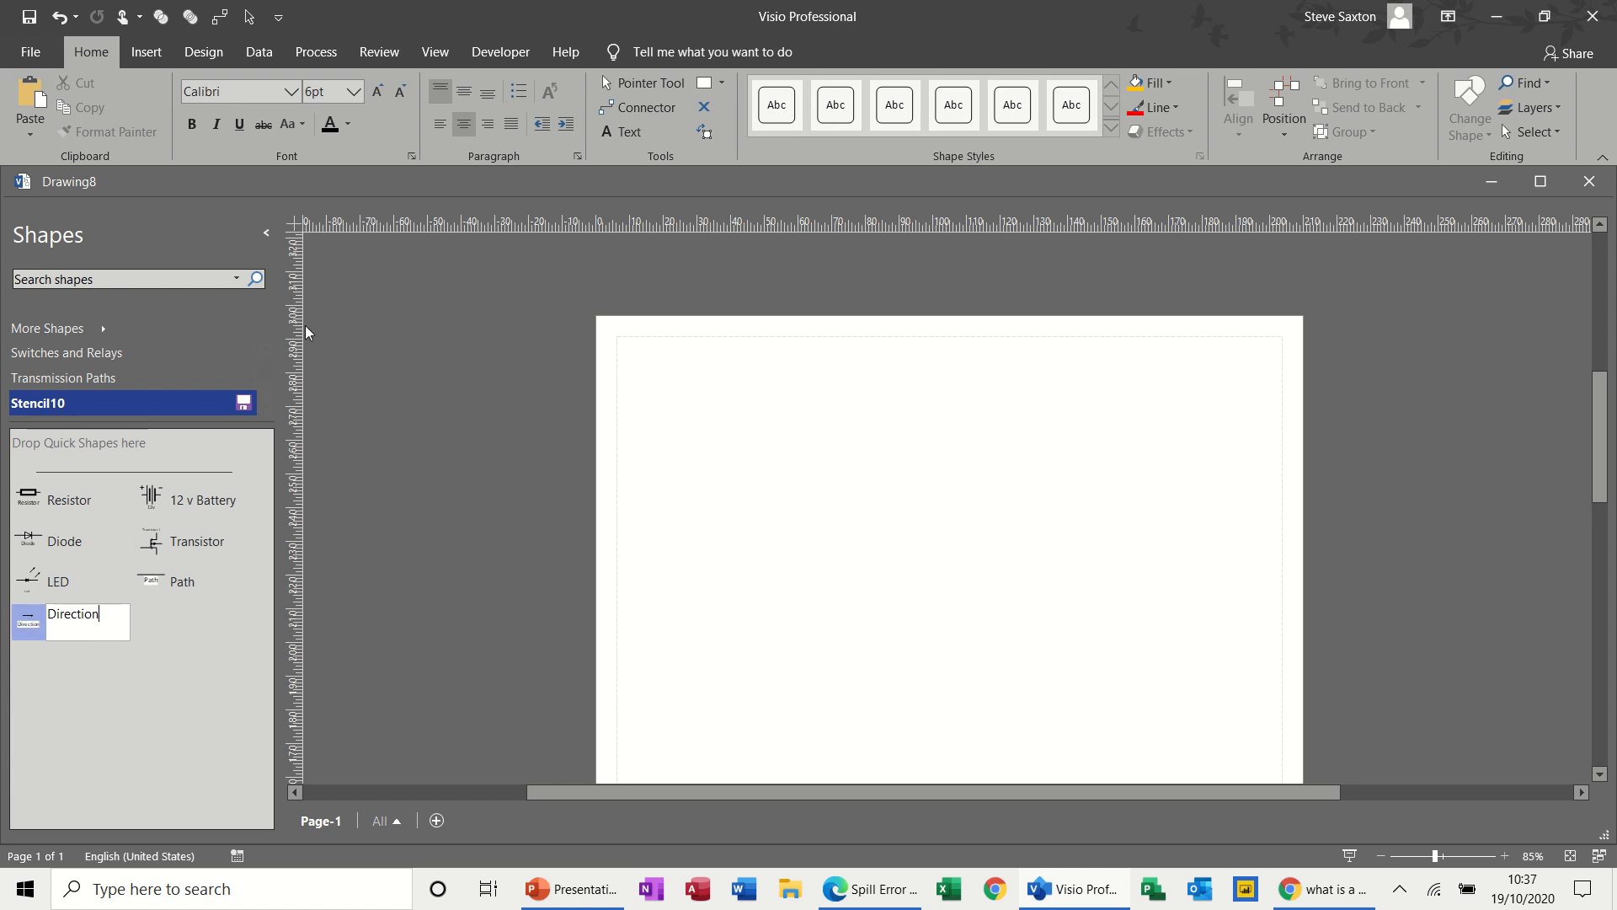
# Step: Save the custom stencil as Electric1.vssx in the My Shapes folder
pyautogui.click(242, 404)
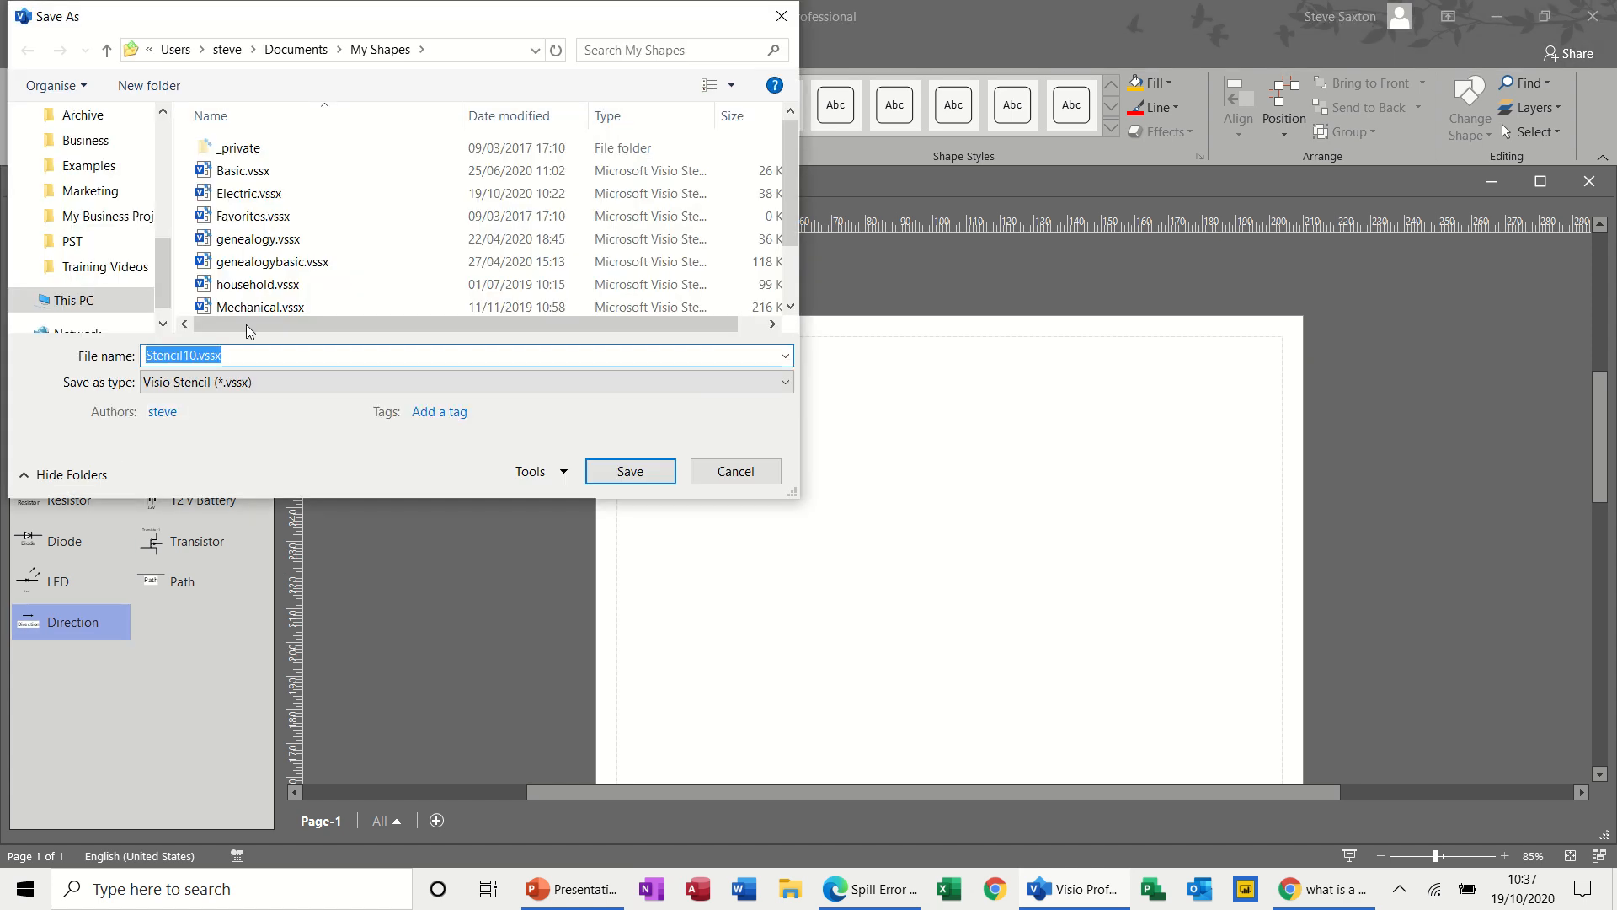
pyautogui.click(244, 193)
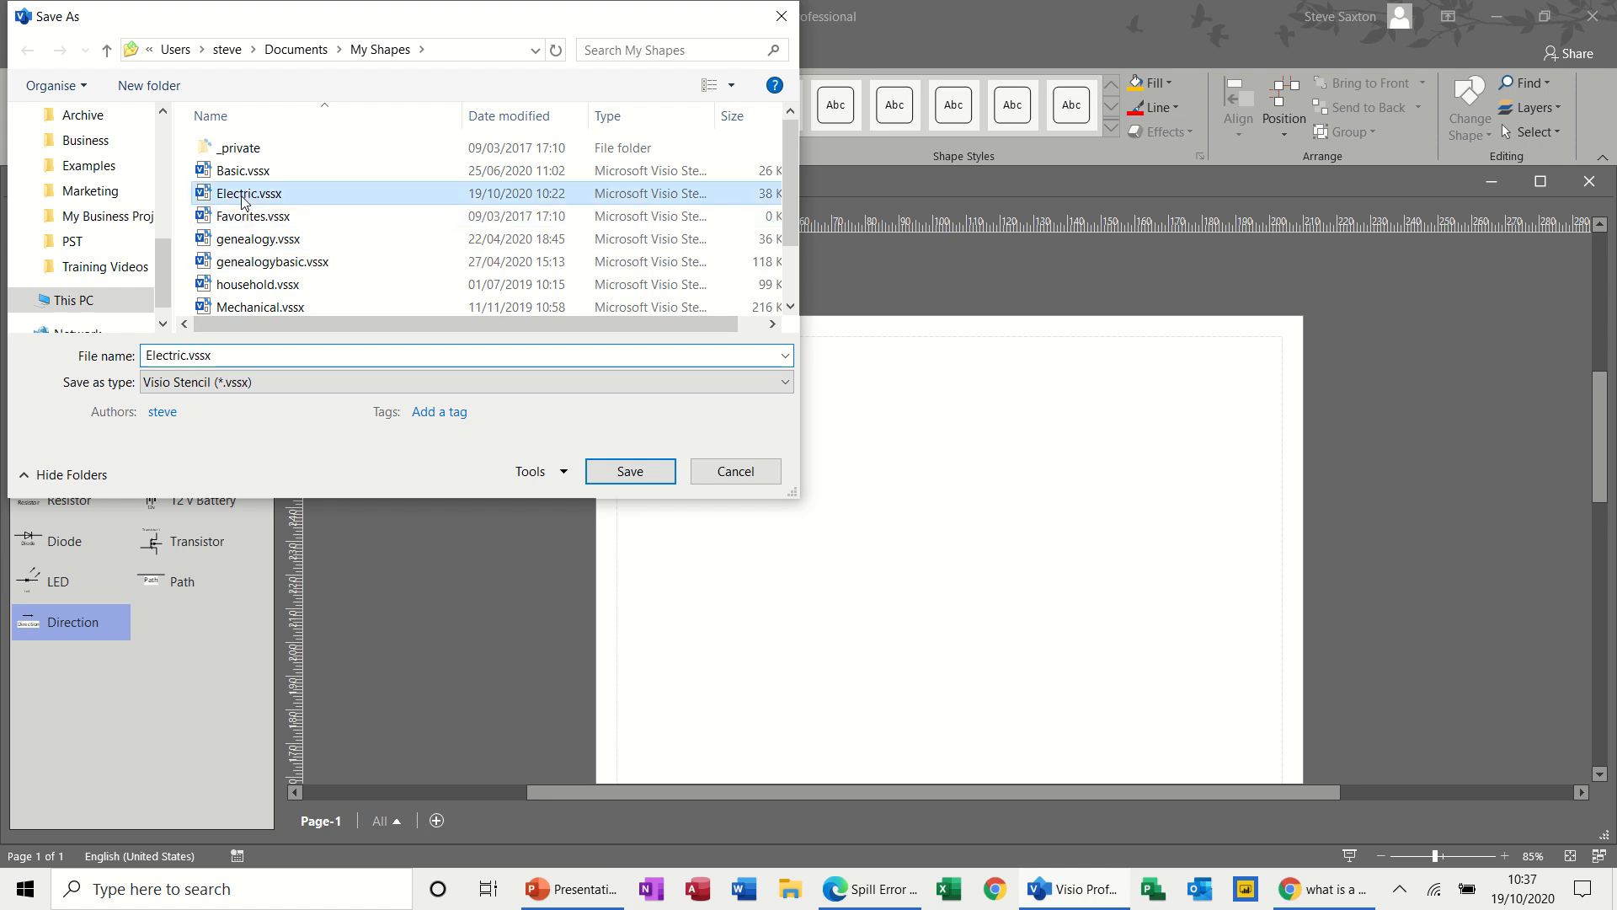
pyautogui.click(189, 360)
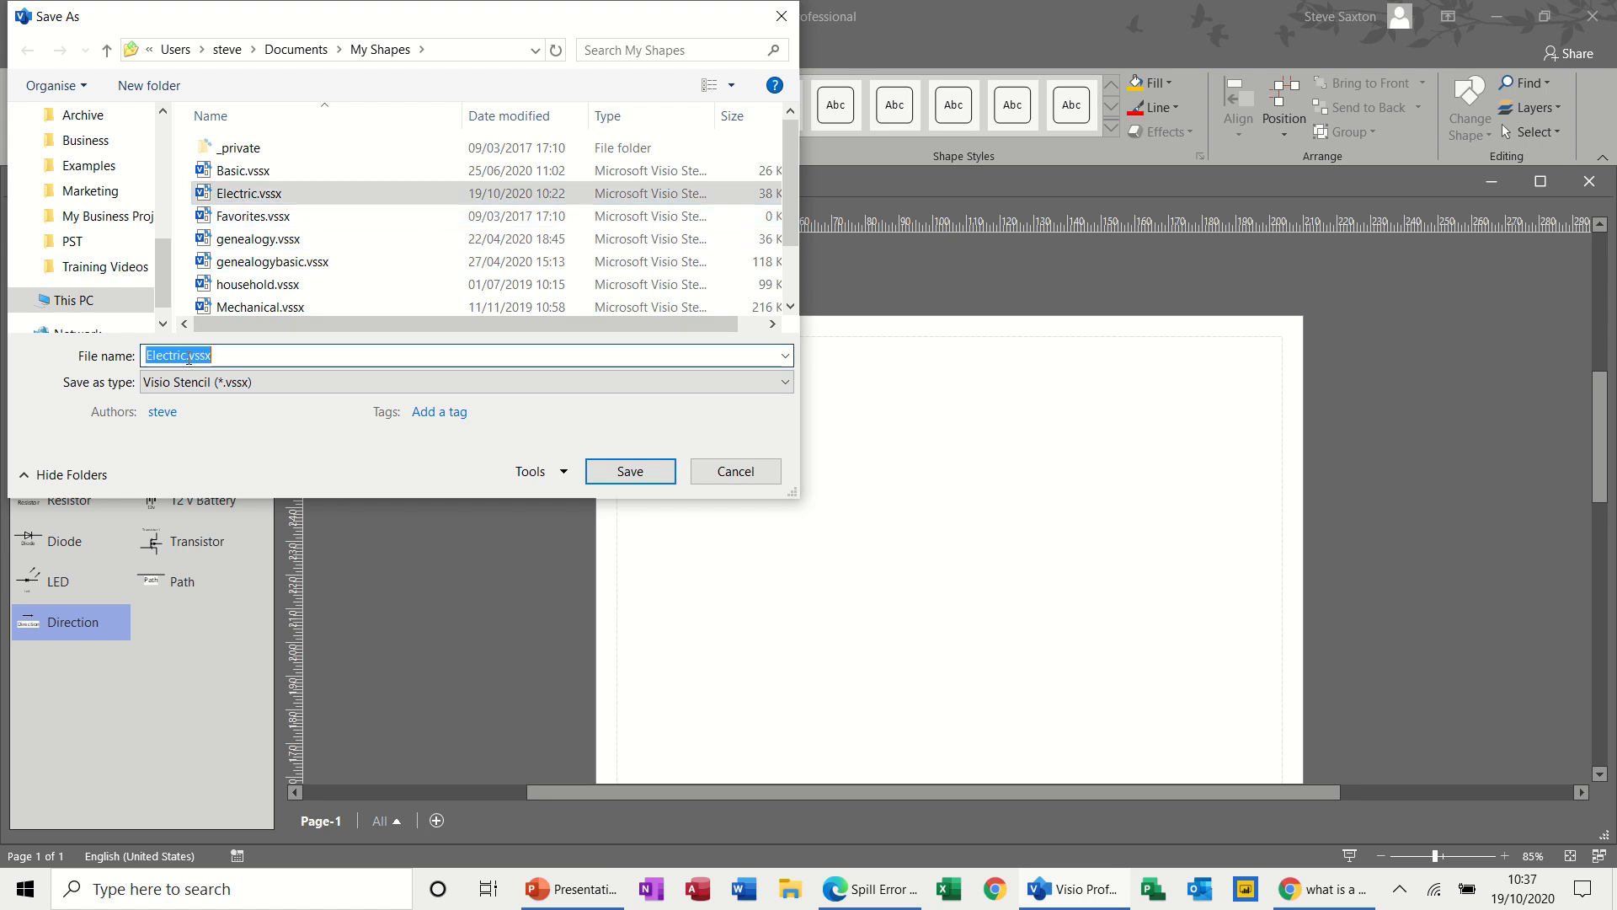
pyautogui.click(189, 357)
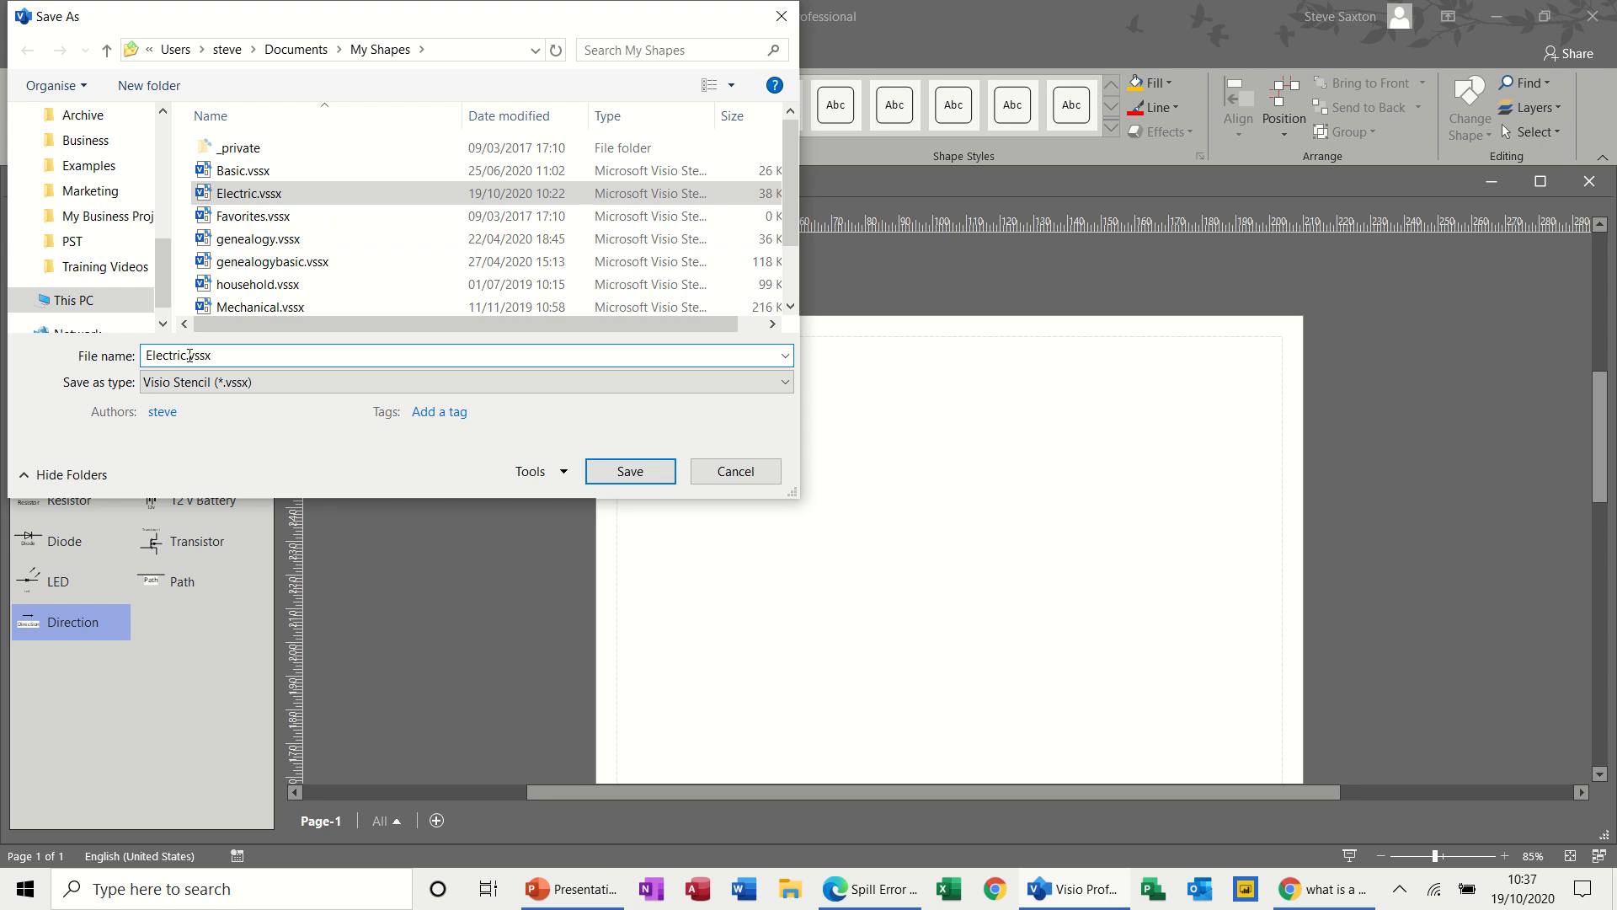
pyautogui.write('1')
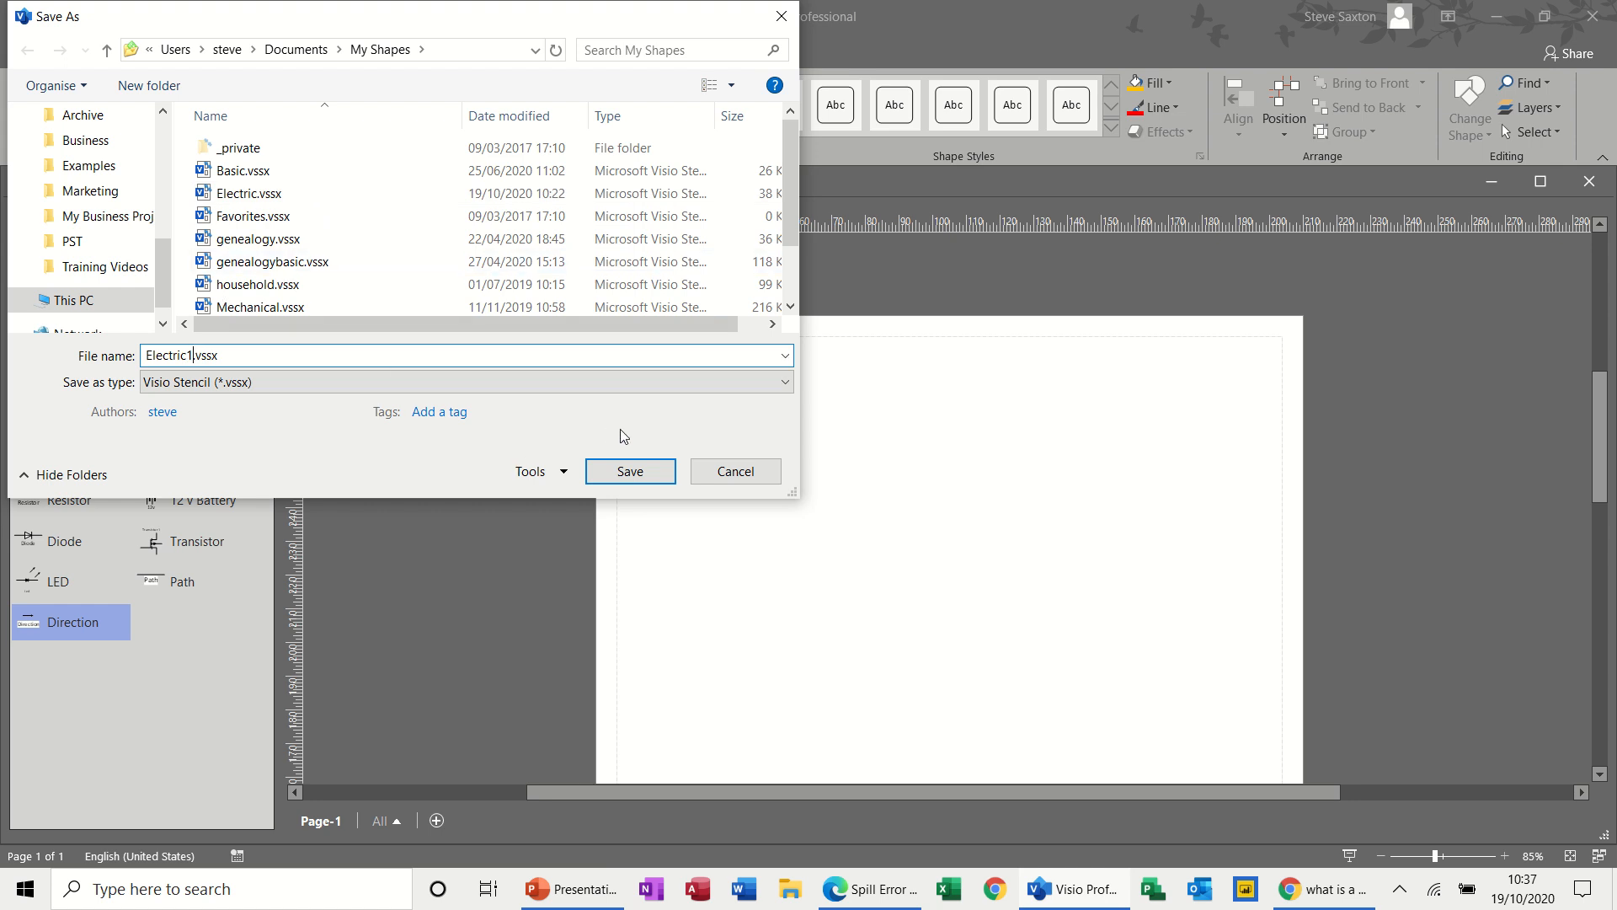
pyautogui.click(640, 471)
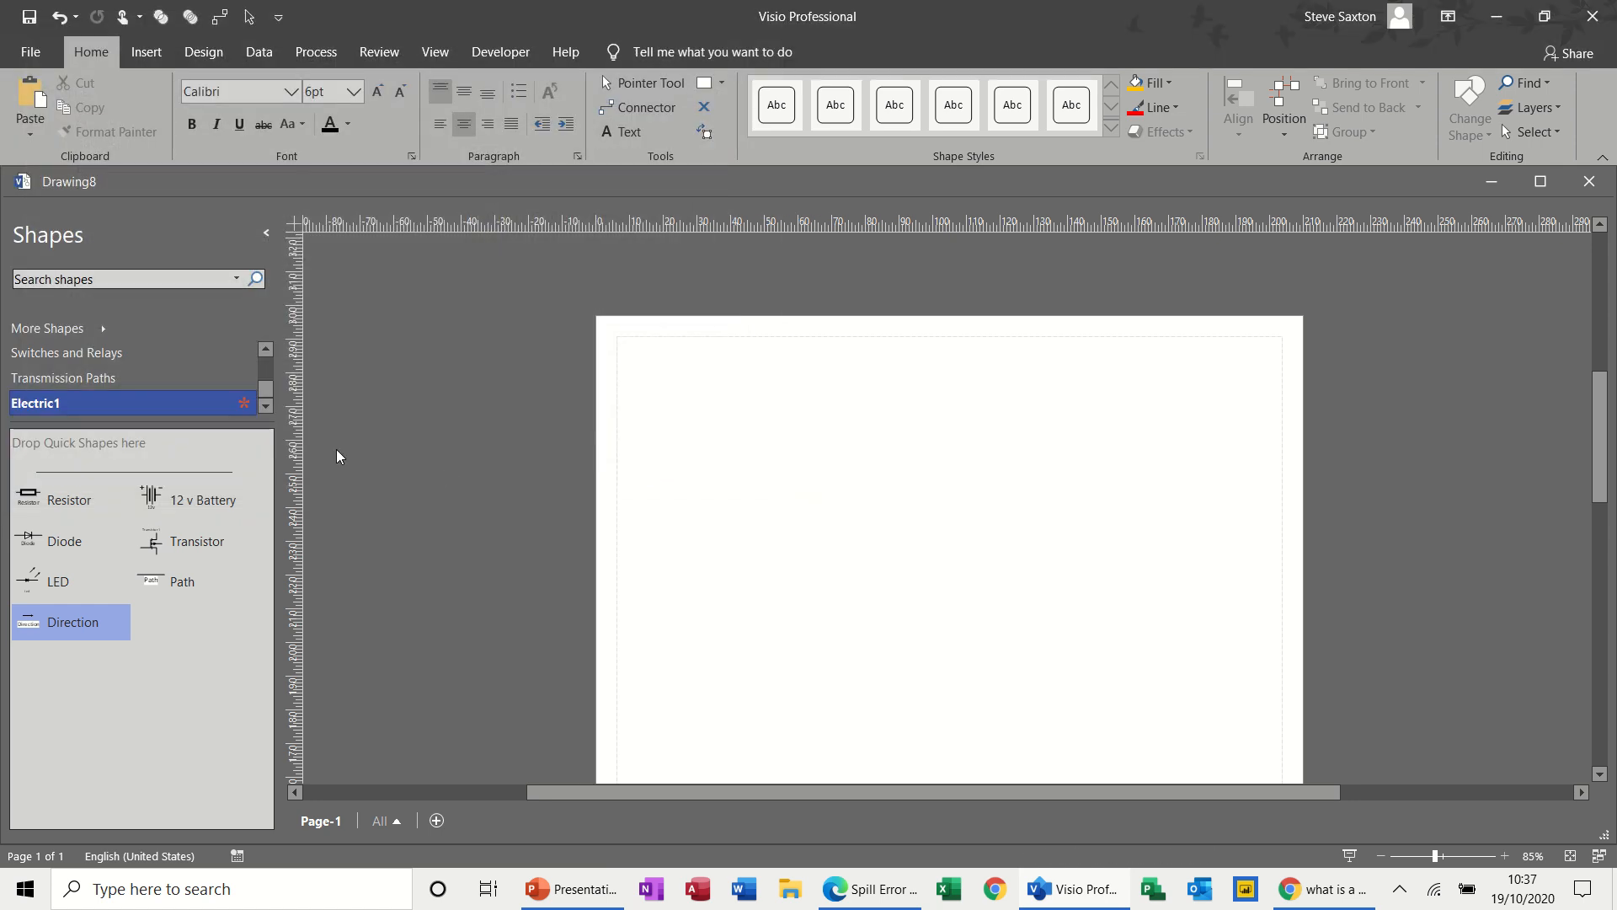
# Step: Close the Electric1 stencil while leaving the drawing and its other stencils open
pyautogui.click(158, 384)
pyautogui.rightClick(209, 401)
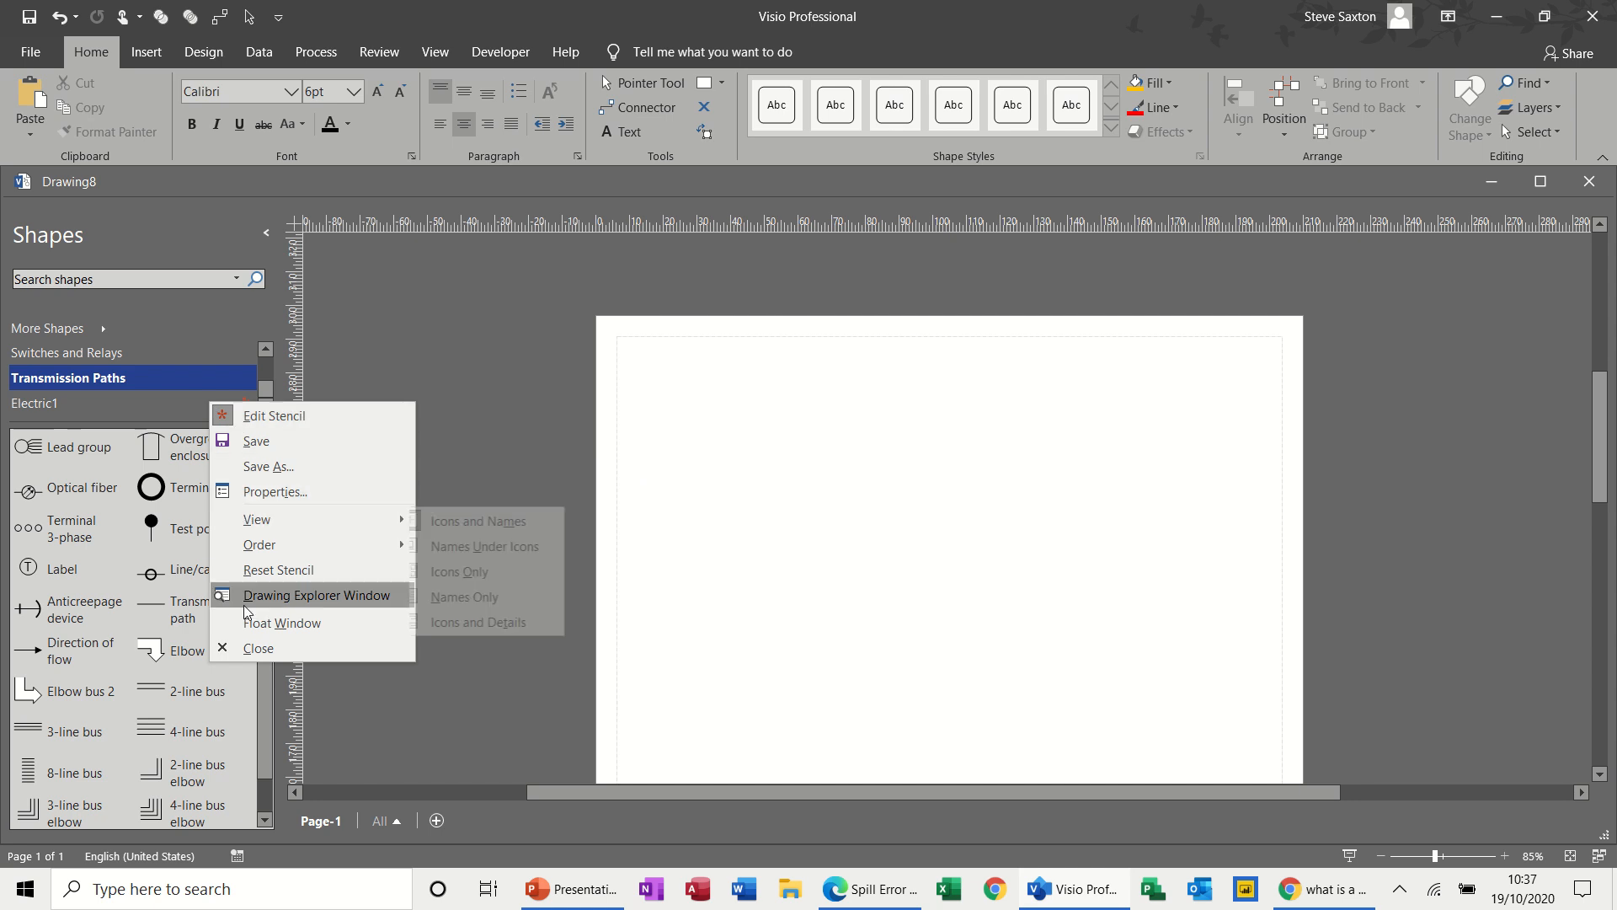
pyautogui.click(246, 648)
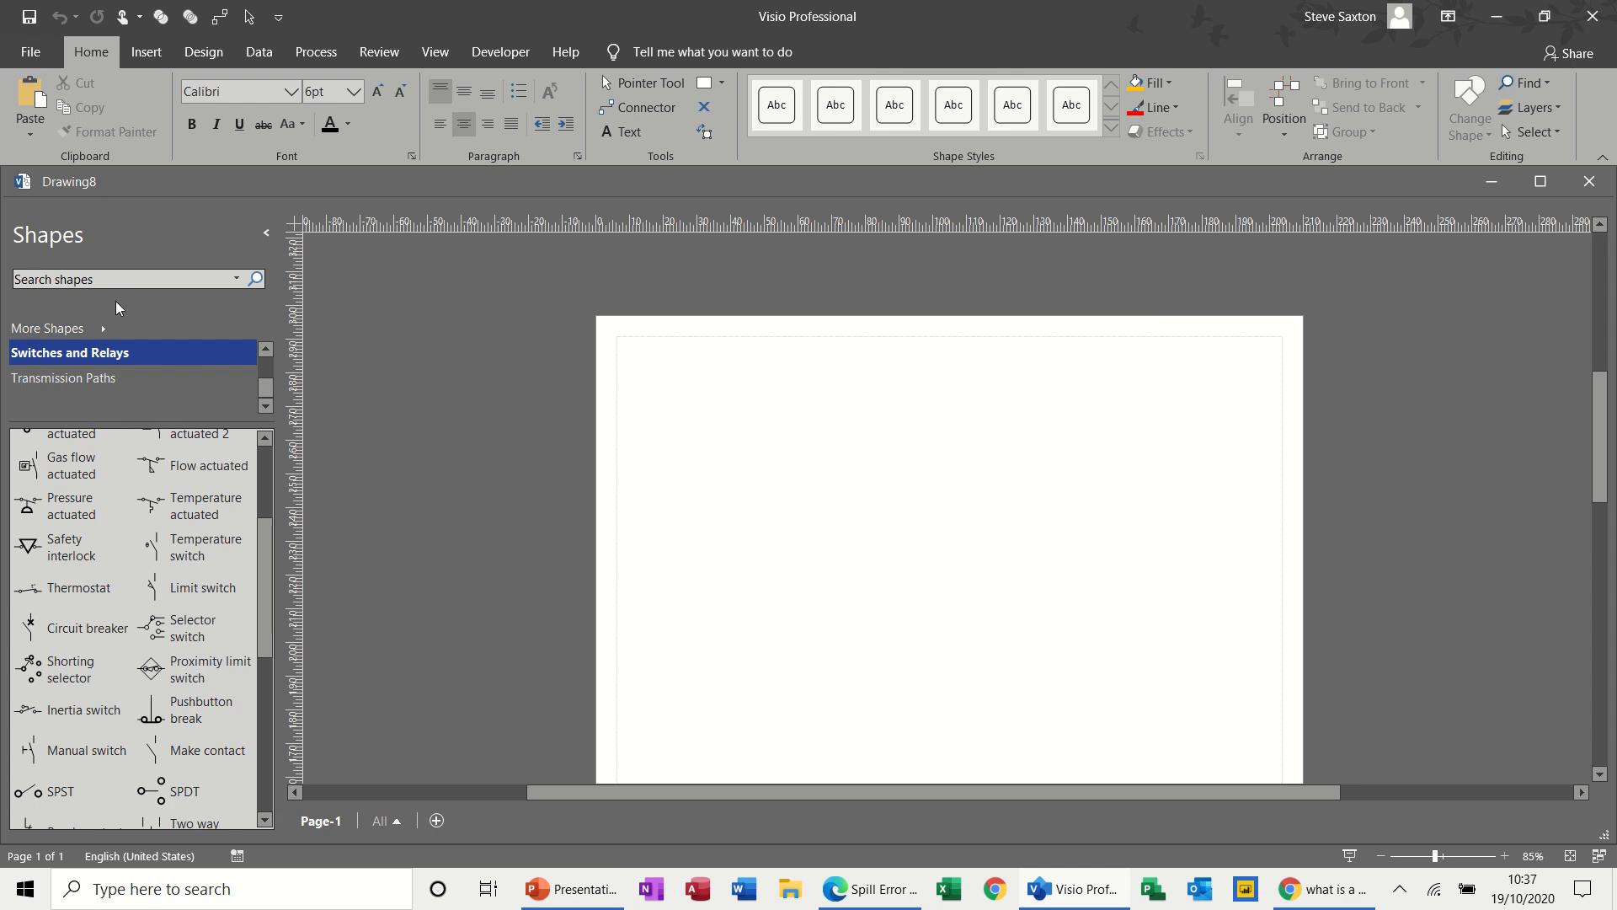
# Step: Open the saved stencil Electric1.vssx from the My Shapes folder in the drawing
pyautogui.click(105, 328)
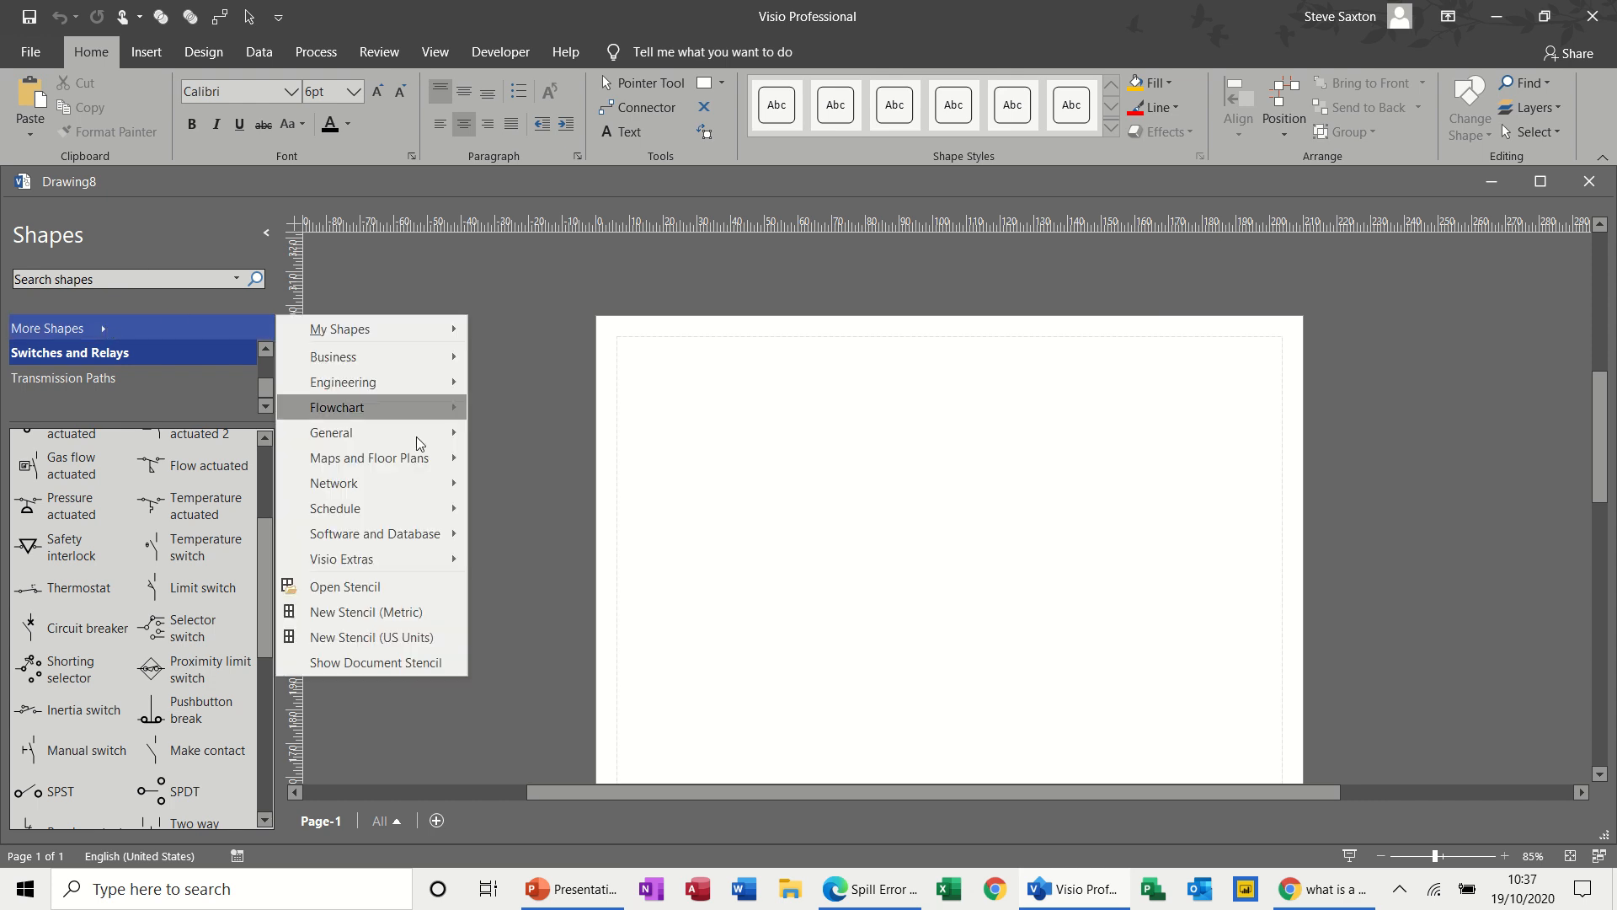
pyautogui.click(373, 581)
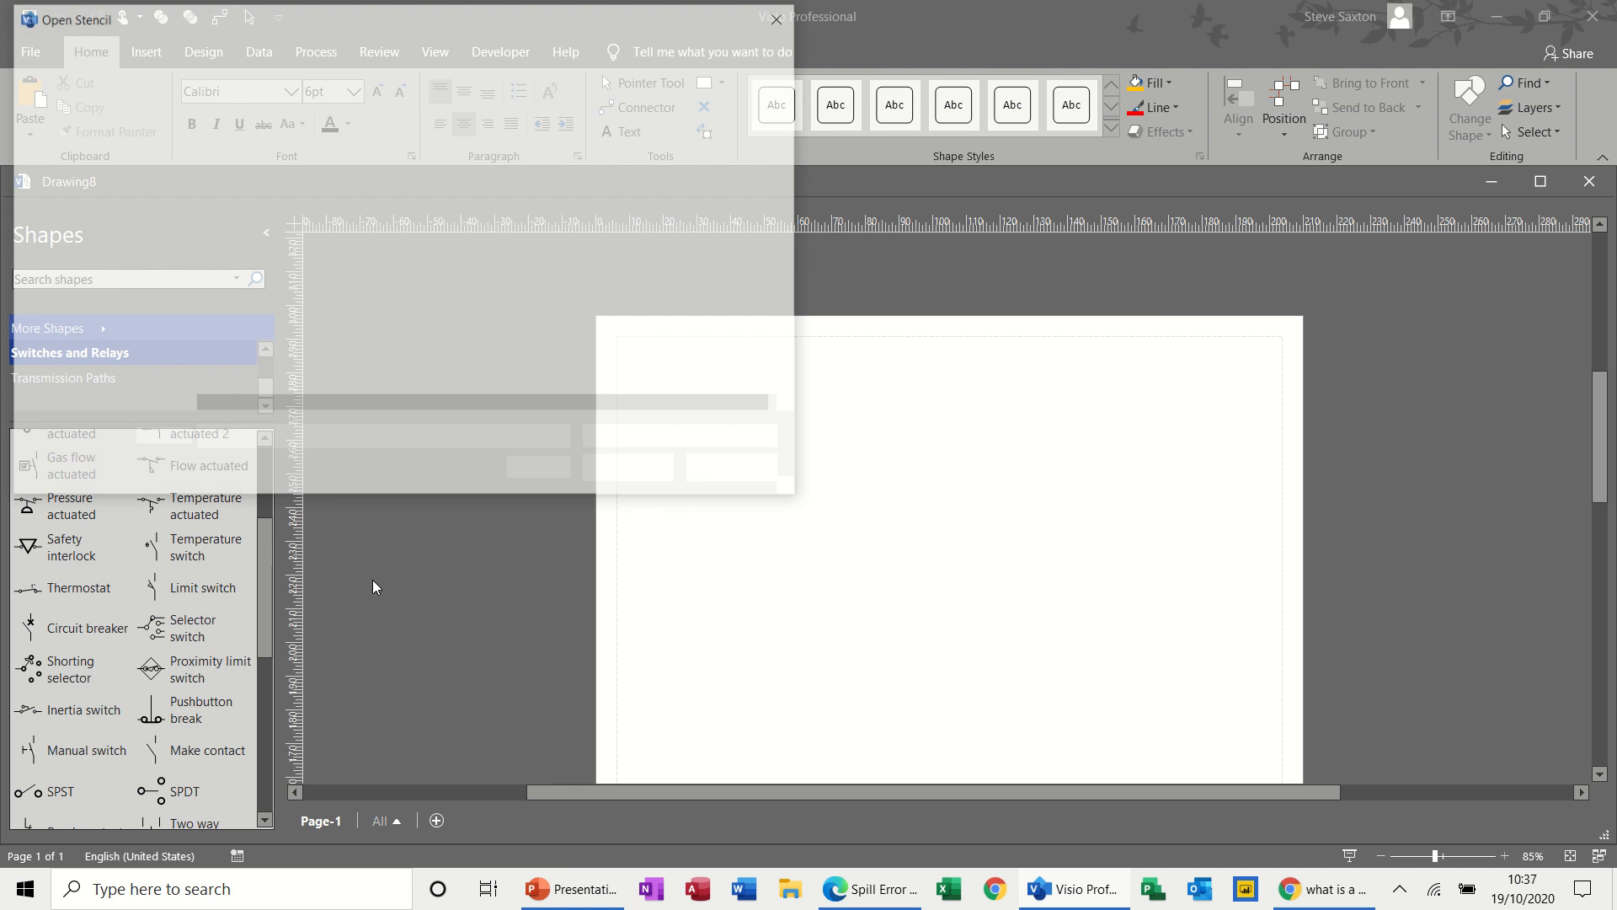
pyautogui.click(261, 221)
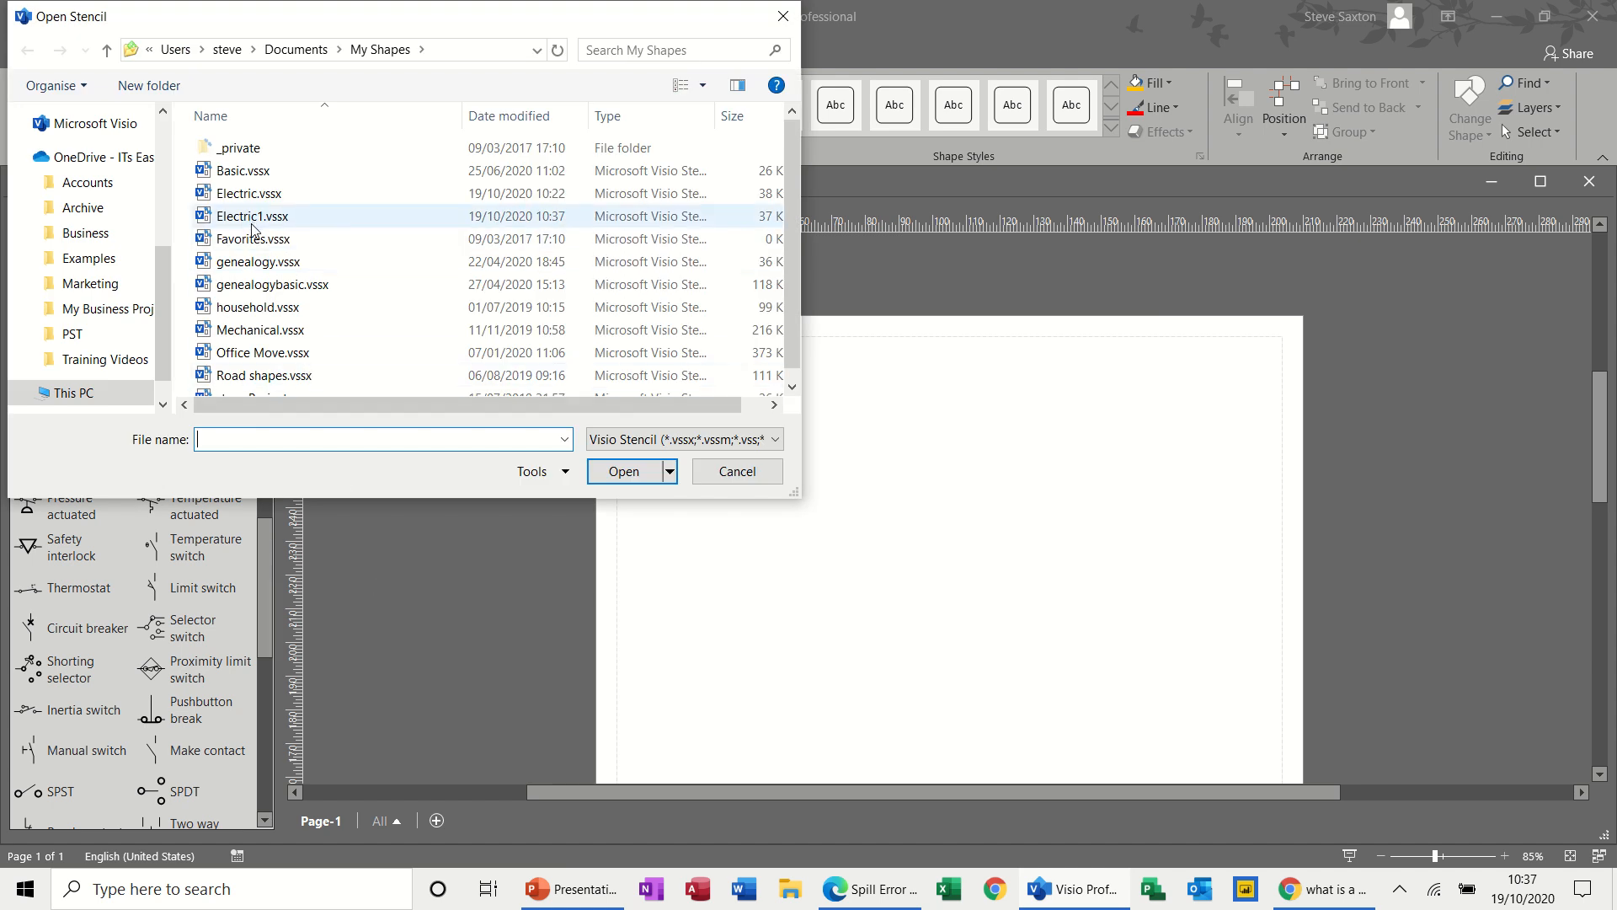
pyautogui.doubleClick(261, 222)
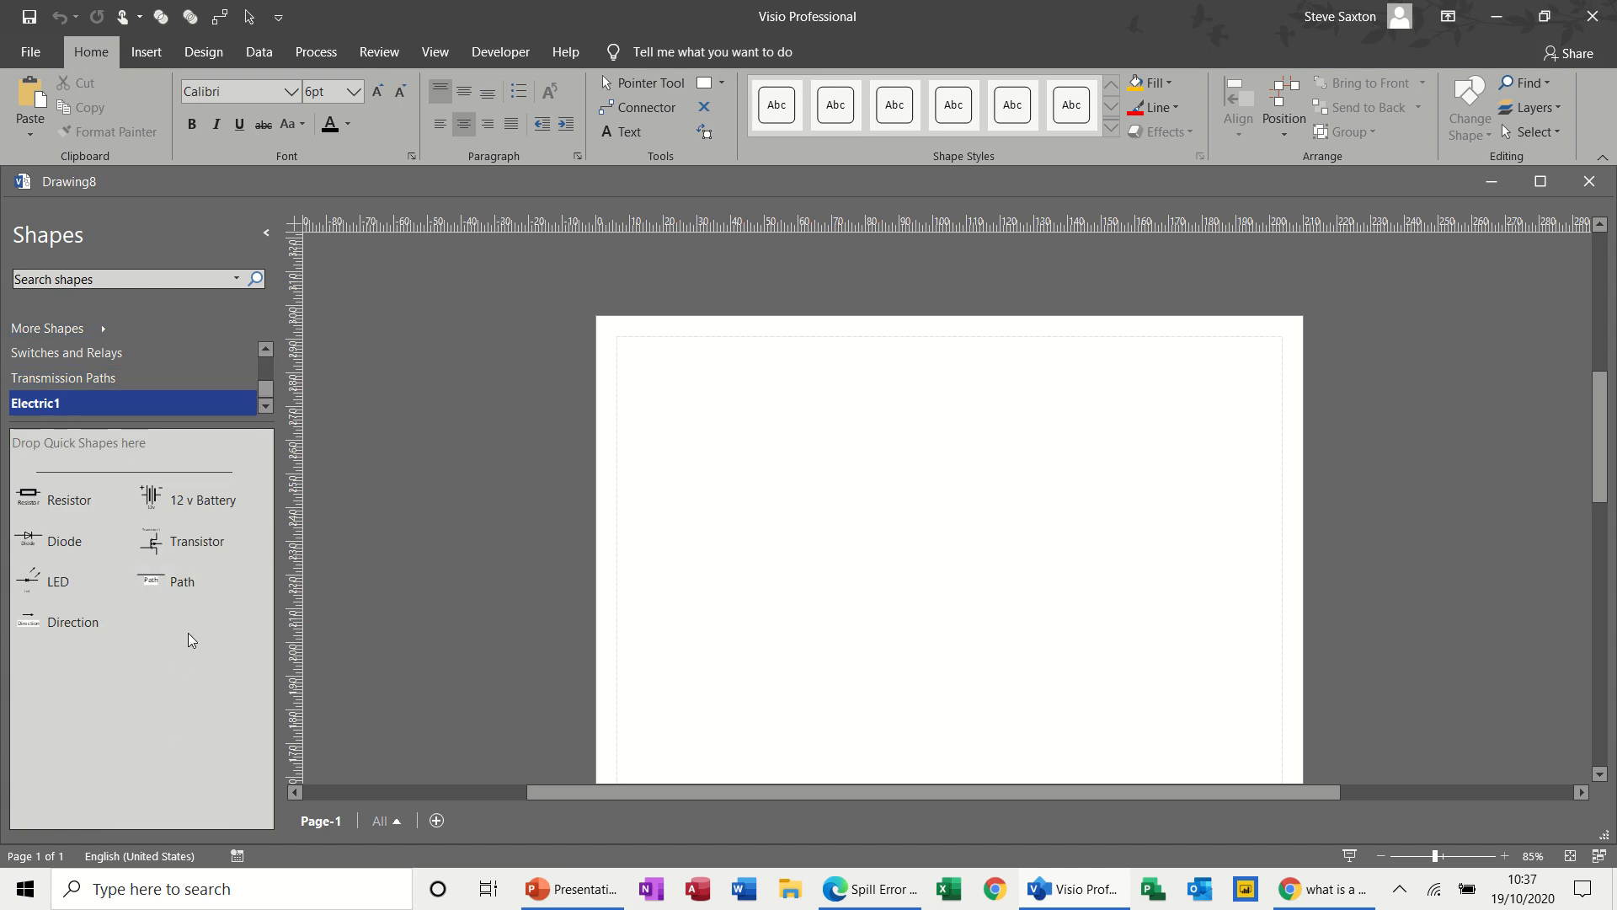
# Step: Place the 12 v Battery in the page's upper left area and attach a Path about 24.5 mm long to its negative side
pyautogui.click(154, 498)
pyautogui.moveTo(154, 498); pyautogui.dragTo(708, 464)
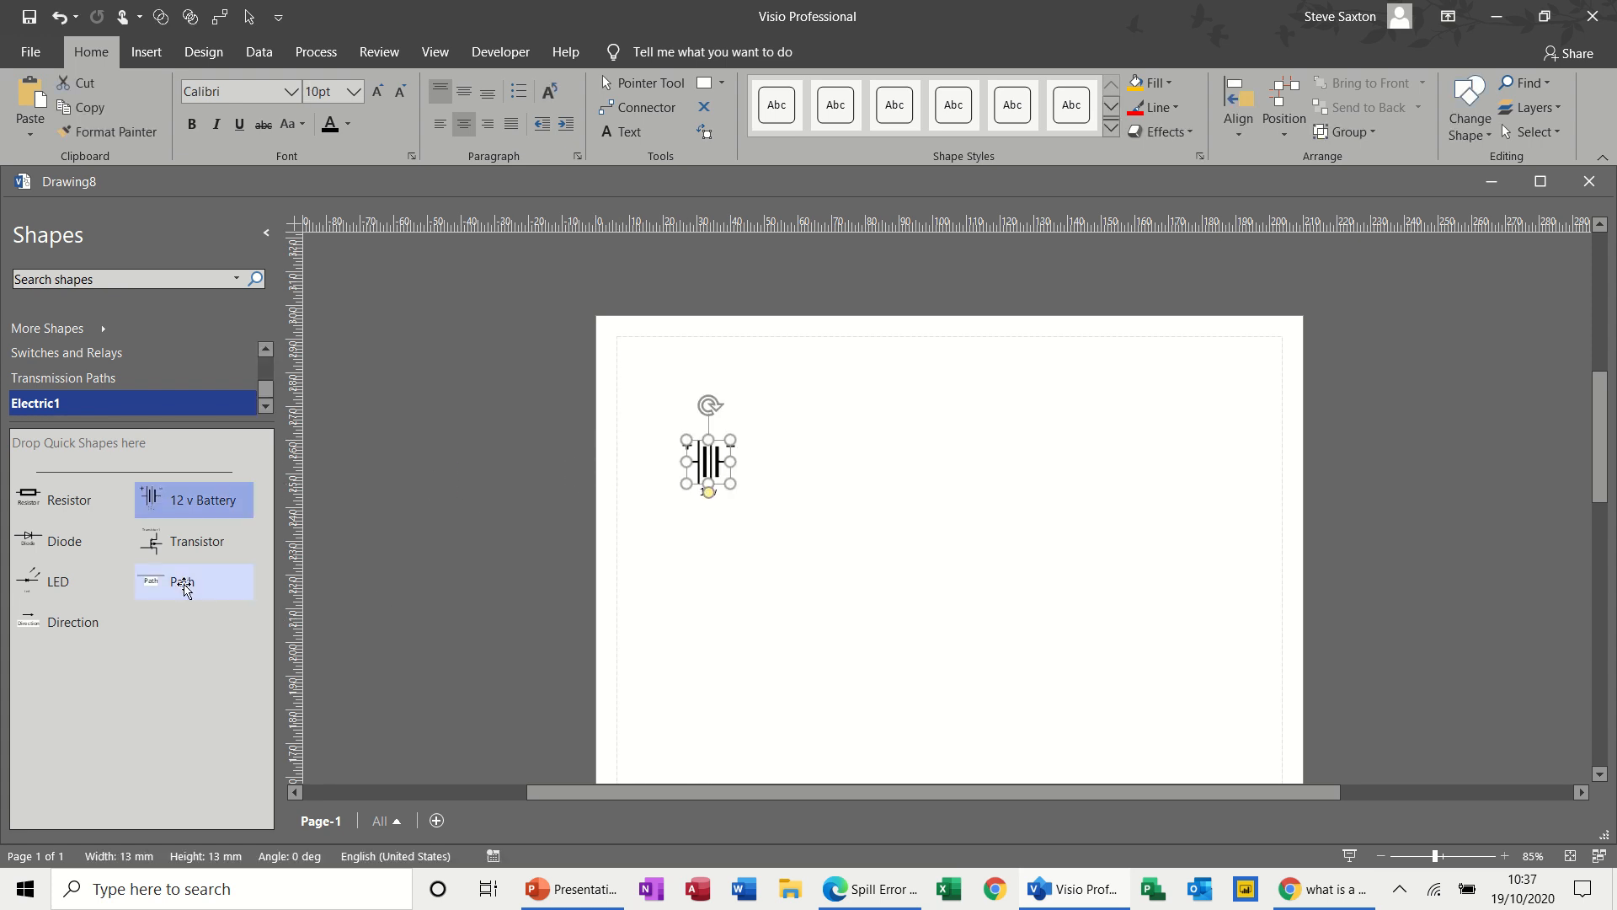
pyautogui.moveTo(181, 579); pyautogui.dragTo(881, 452)
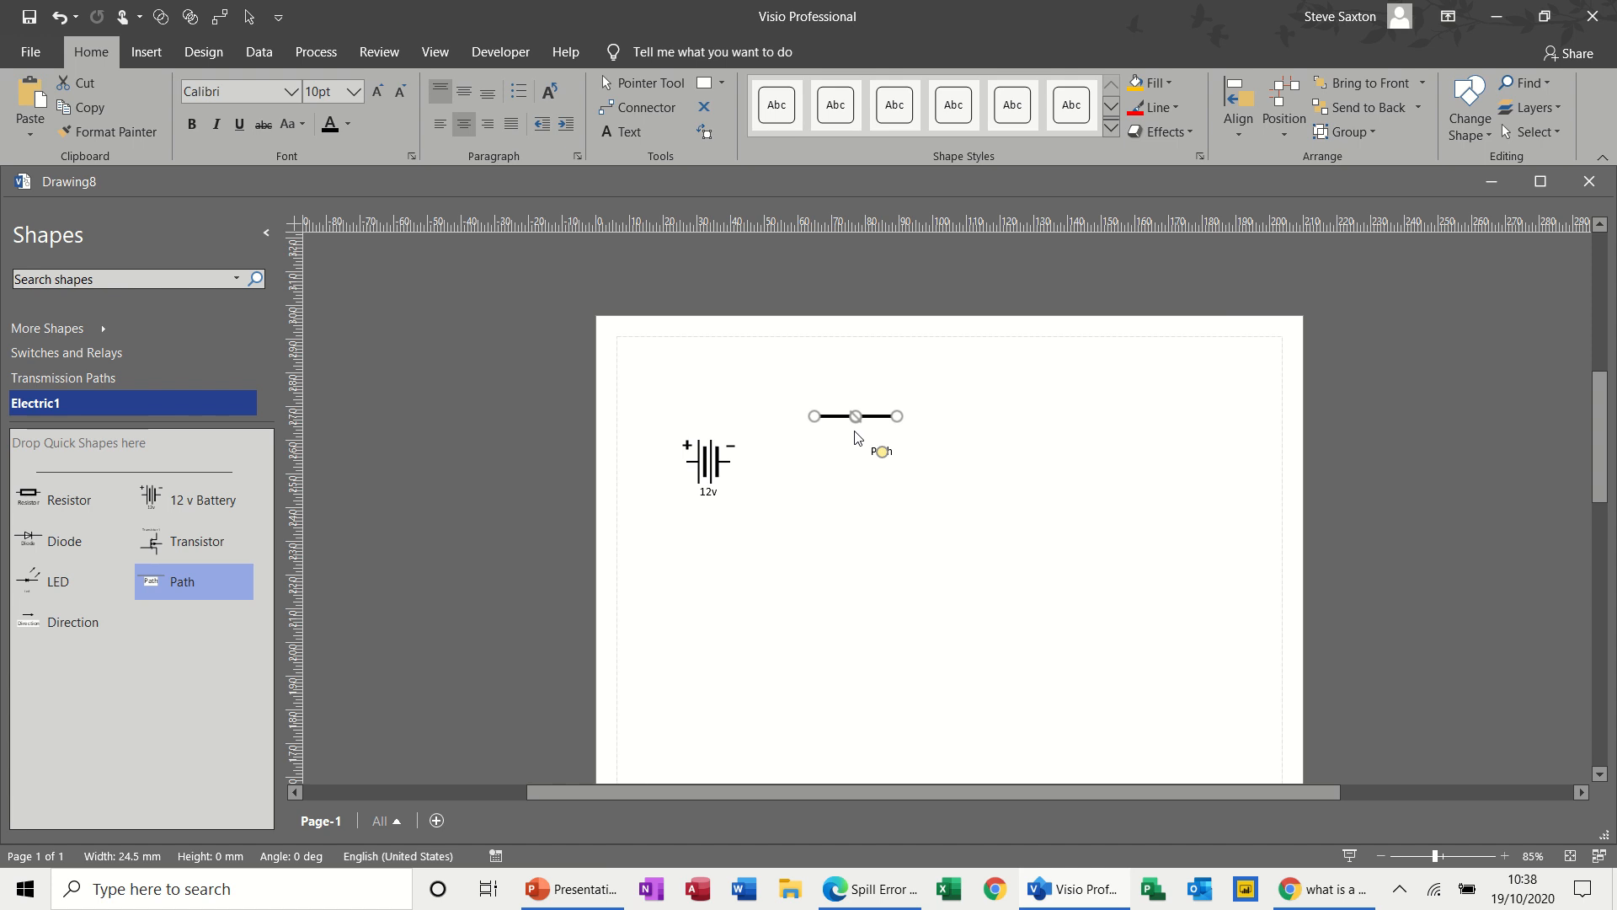
pyautogui.hotkey('ctrl', 'z')
pyautogui.moveTo(812, 456); pyautogui.dragTo(746, 465)
pyautogui.click(609, 623)
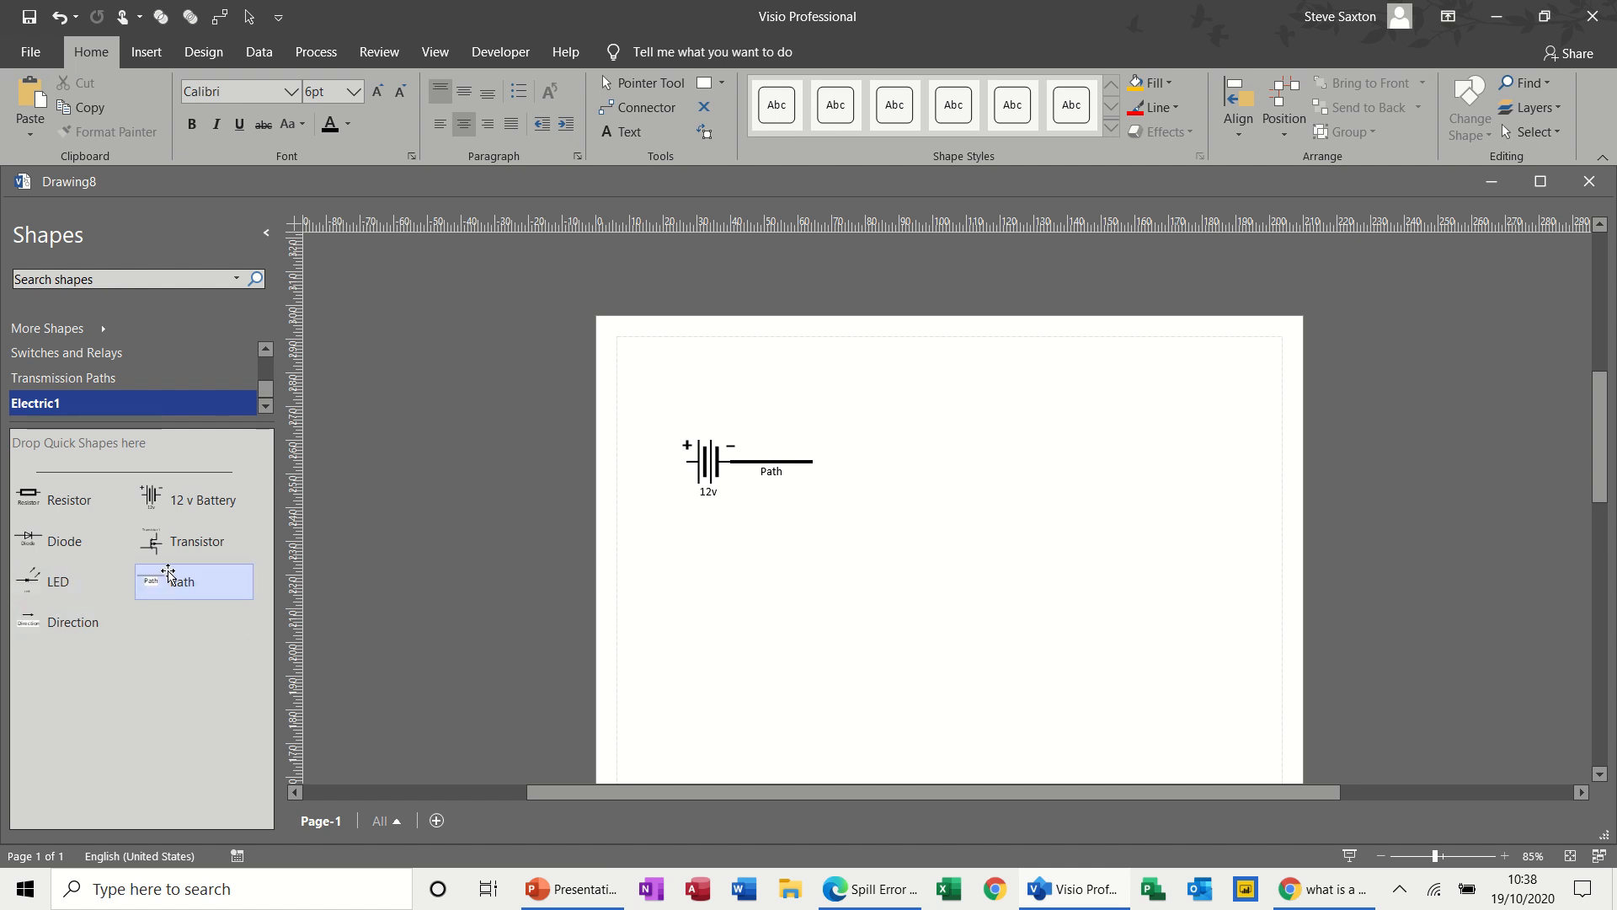
# Step: Place a Resistor at the free end of the path and add a second Path on the resistor's right side
pyautogui.moveTo(85, 509); pyautogui.dragTo(841, 462)
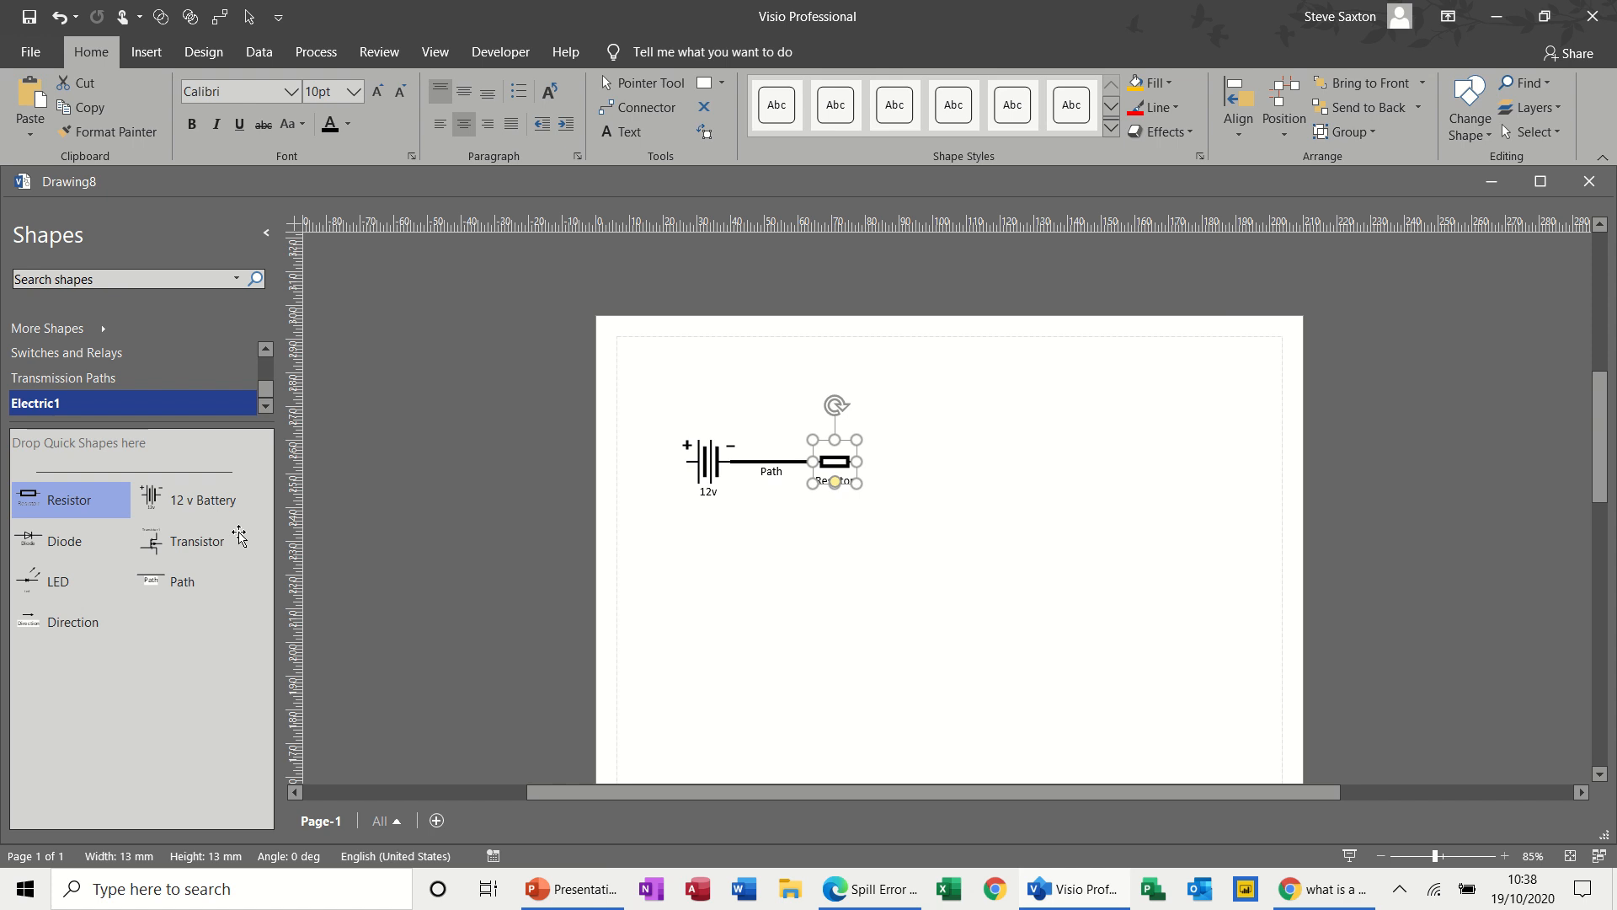
pyautogui.moveTo(173, 573); pyautogui.dragTo(884, 462)
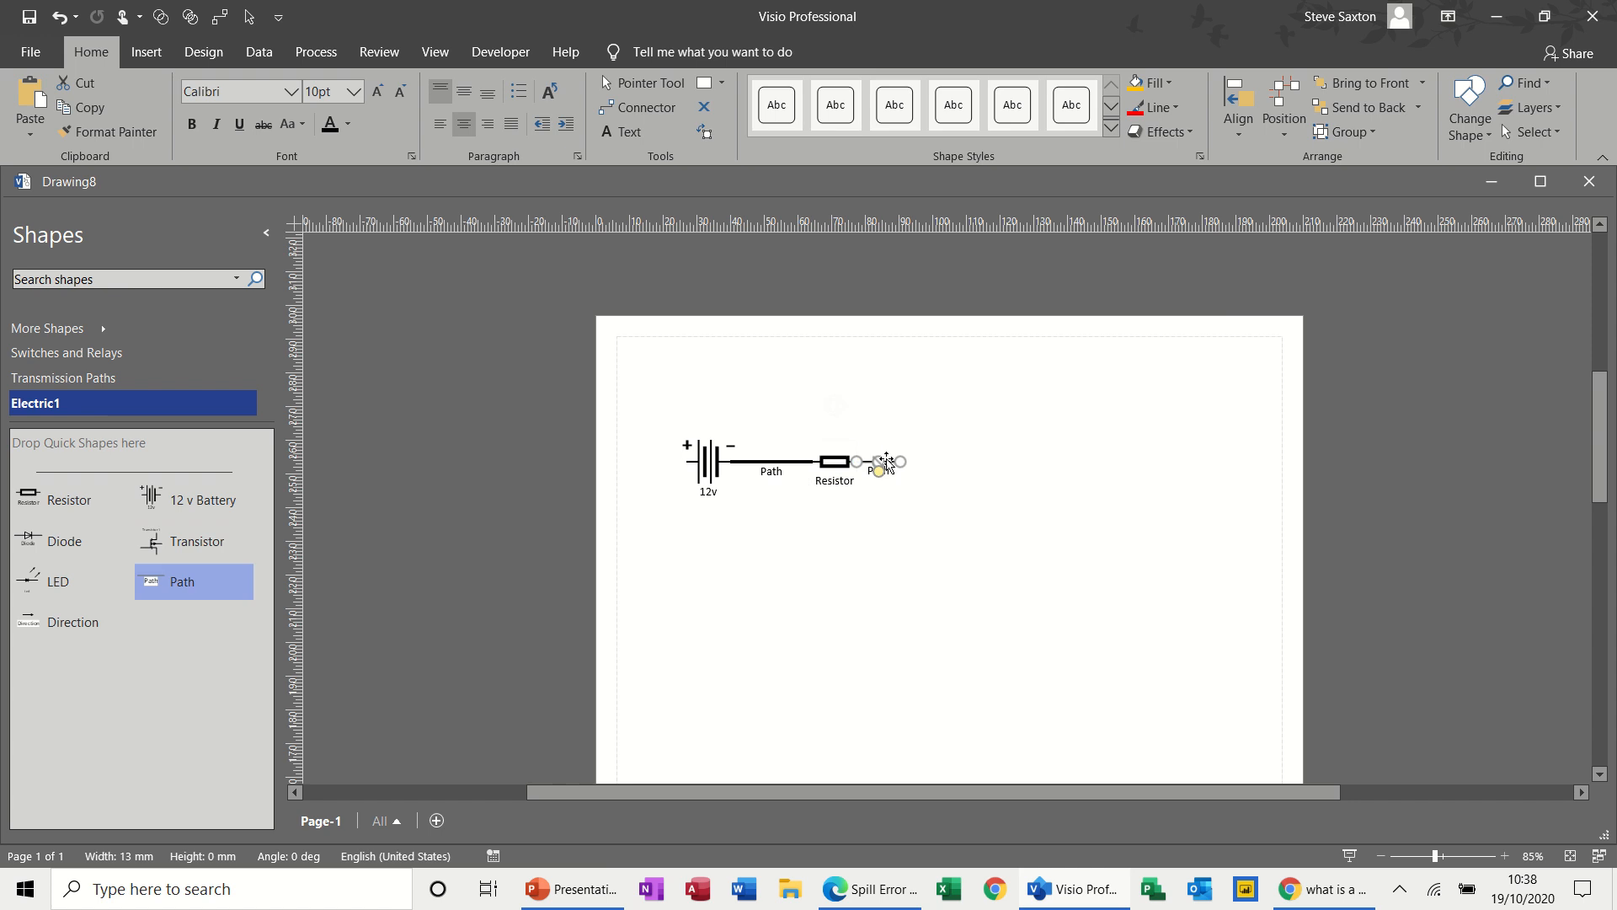
pyautogui.click(991, 465)
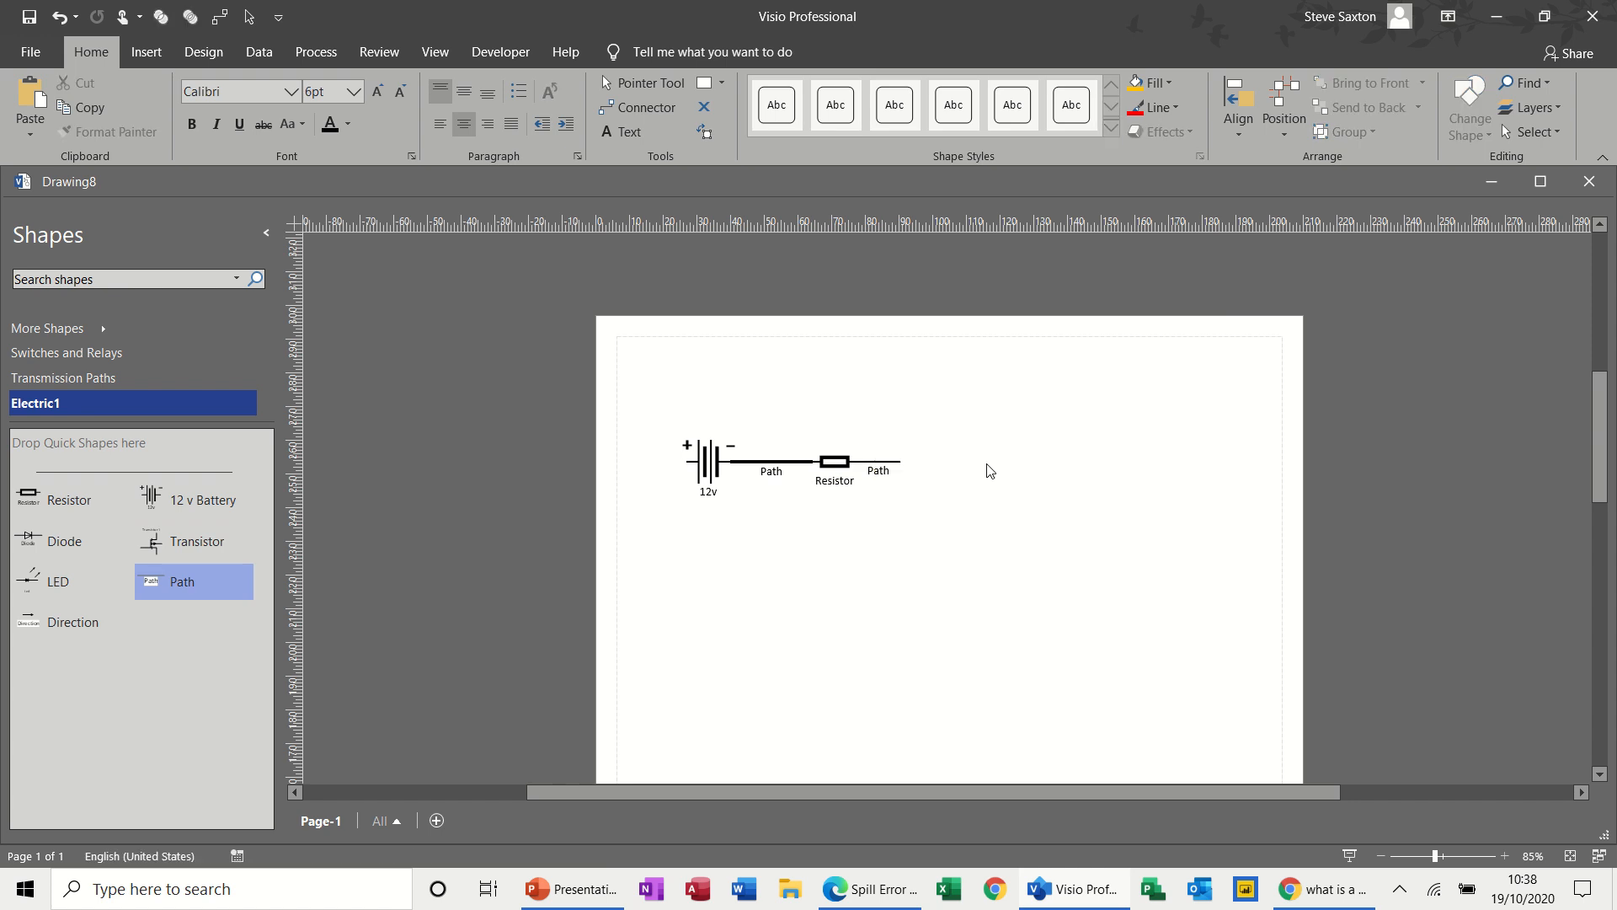
# Step: Lengthen the second path to about 27.5 mm and place an LED at its right end
pyautogui.click(900, 462)
pyautogui.moveTo(903, 462); pyautogui.dragTo(952, 461)
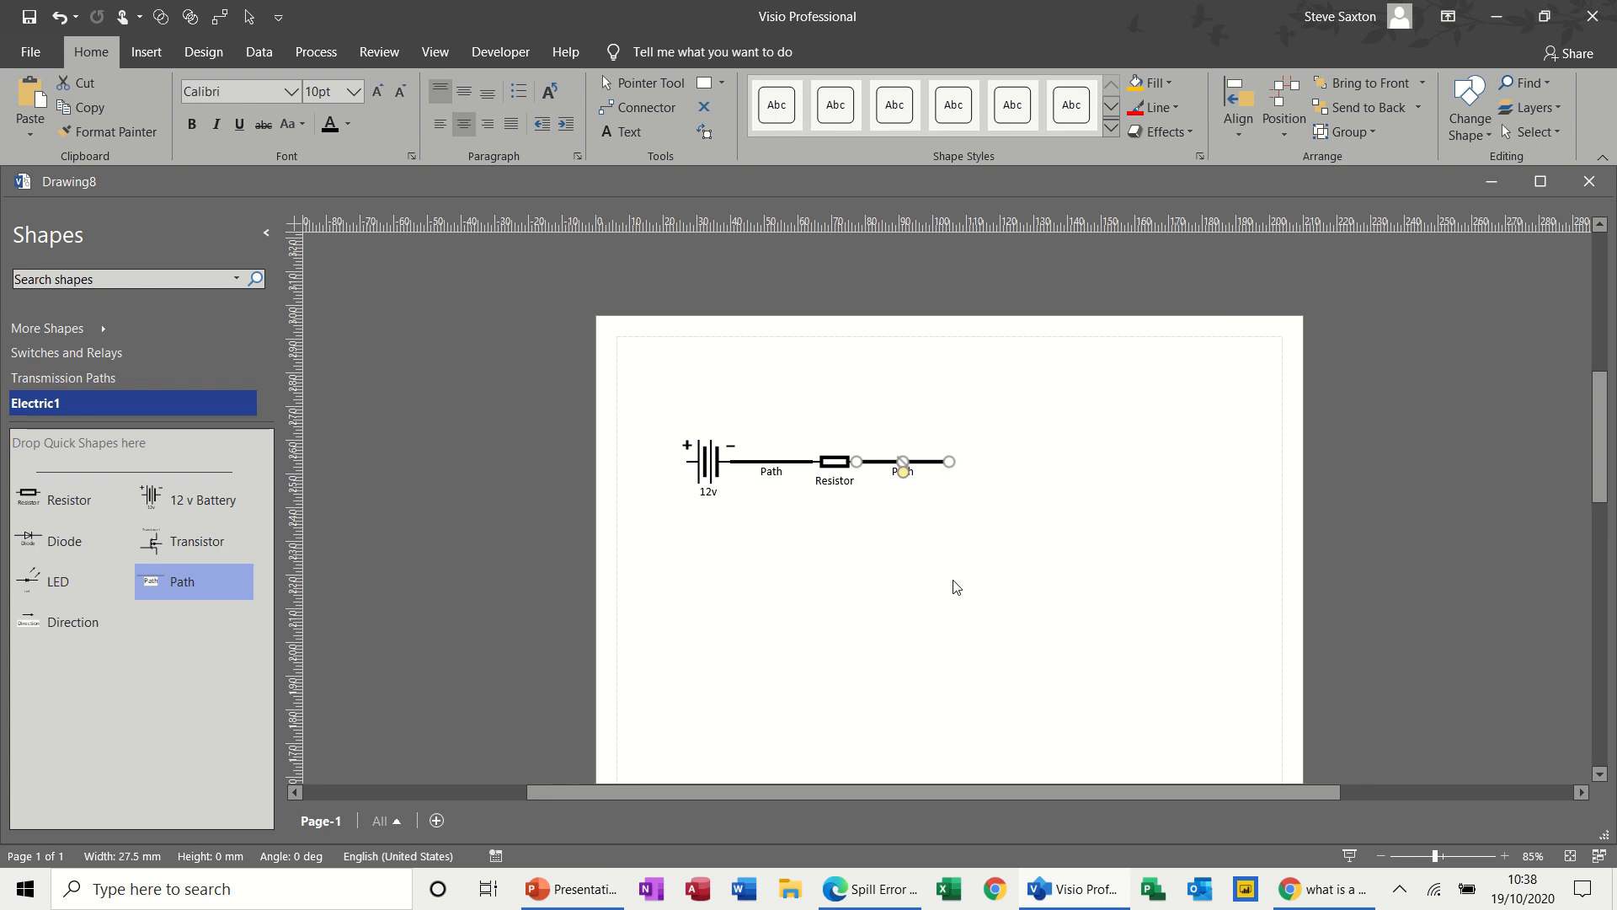
pyautogui.hotkey('ctrl', 'z')
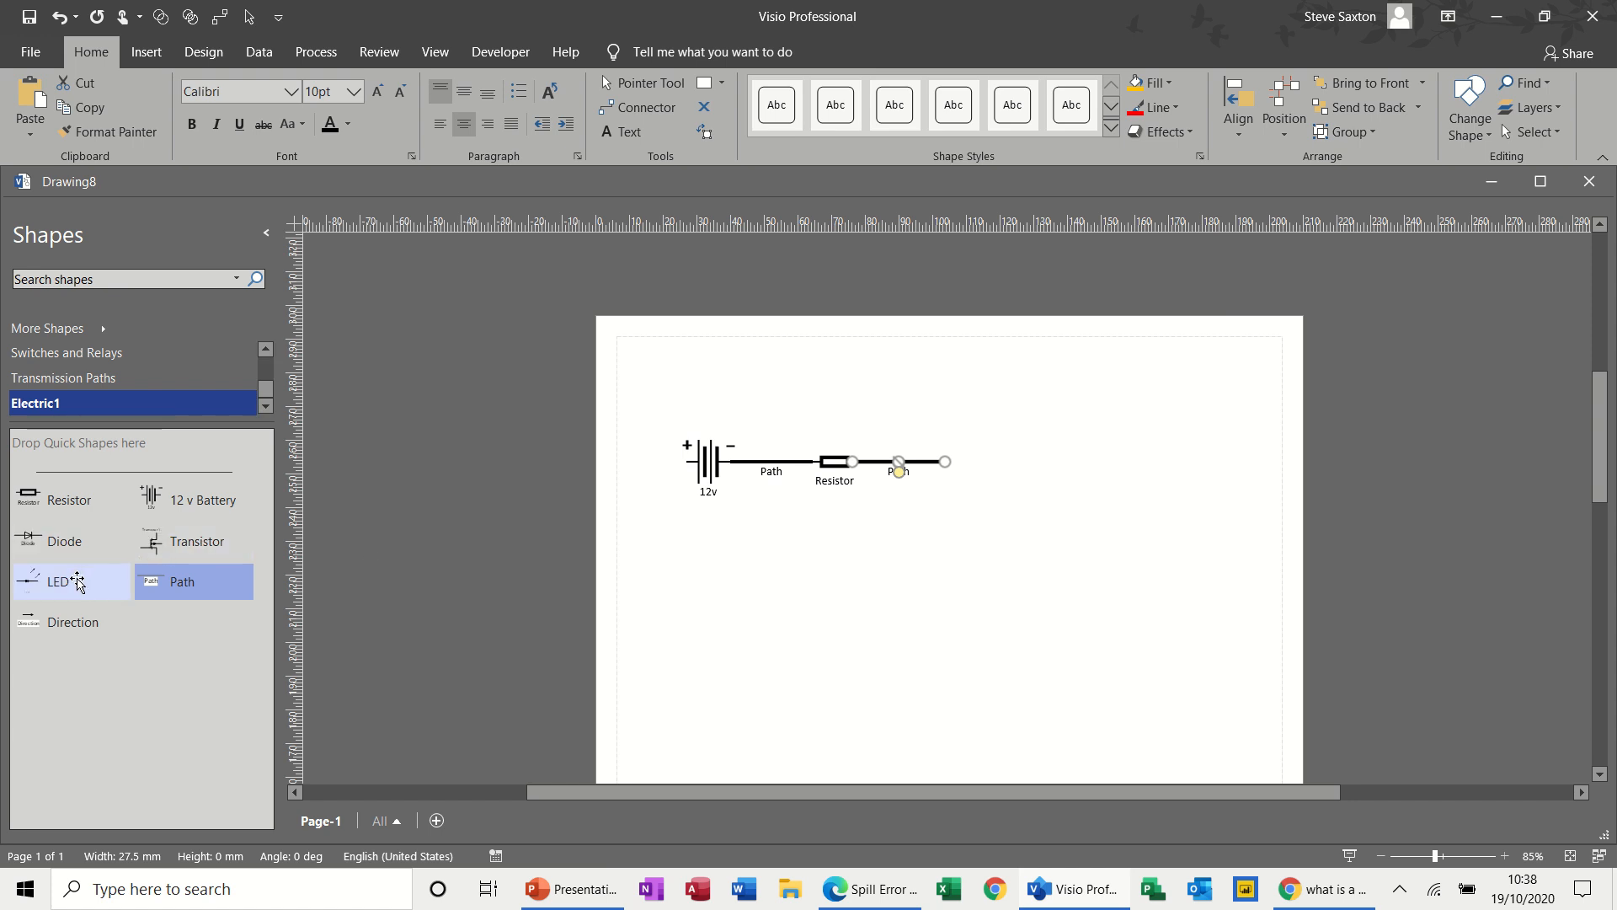
pyautogui.moveTo(76, 581); pyautogui.dragTo(974, 461)
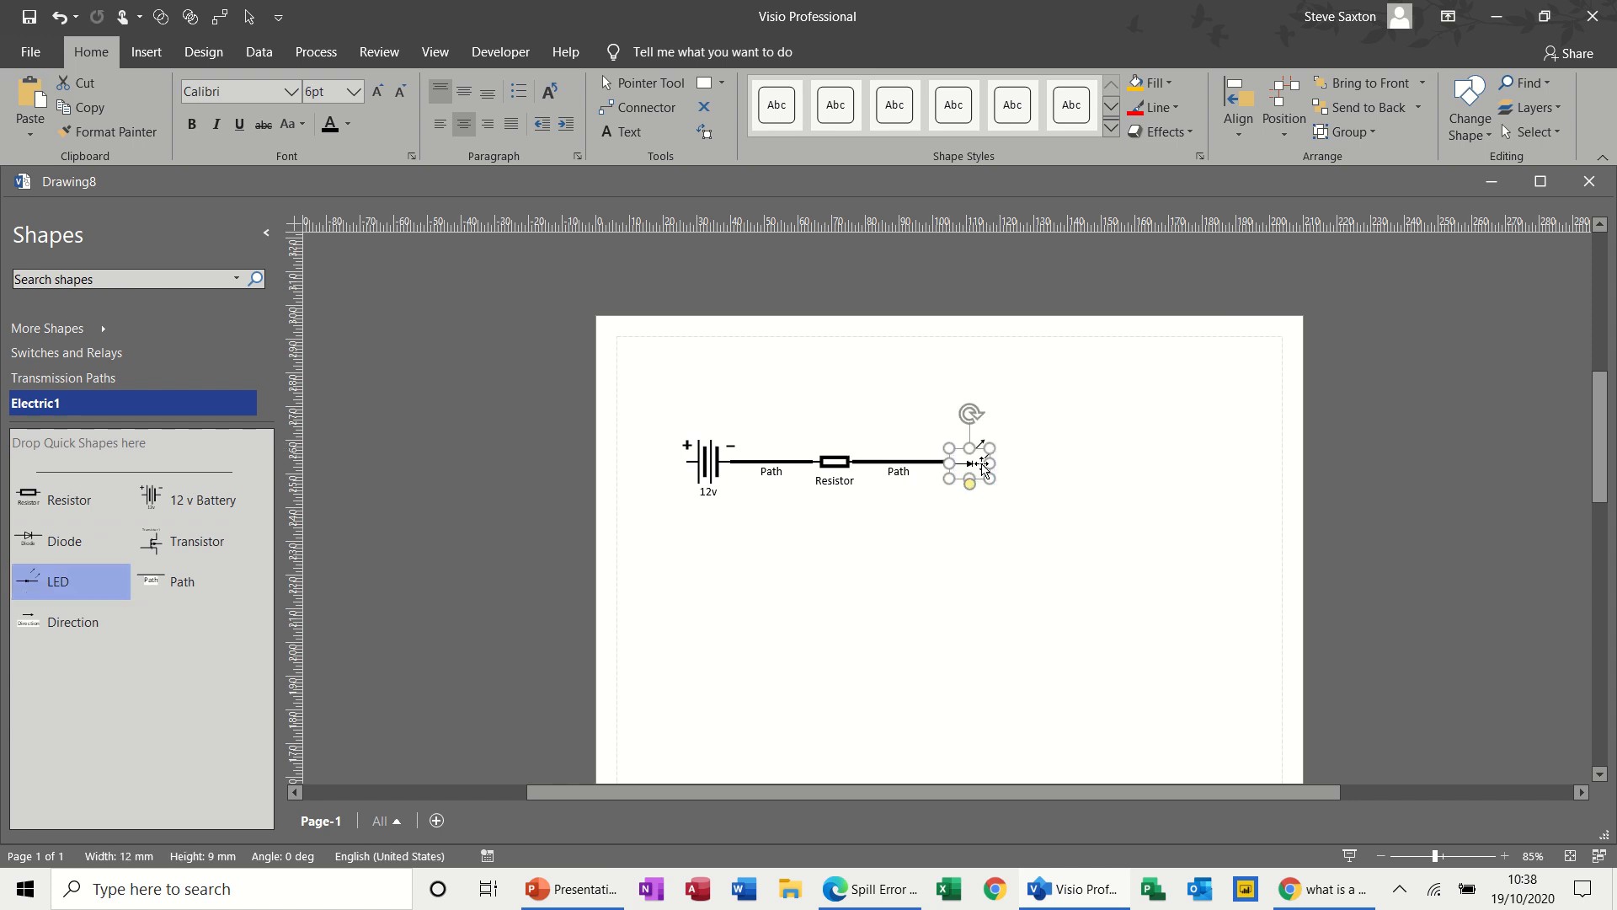
pyautogui.click(1095, 455)
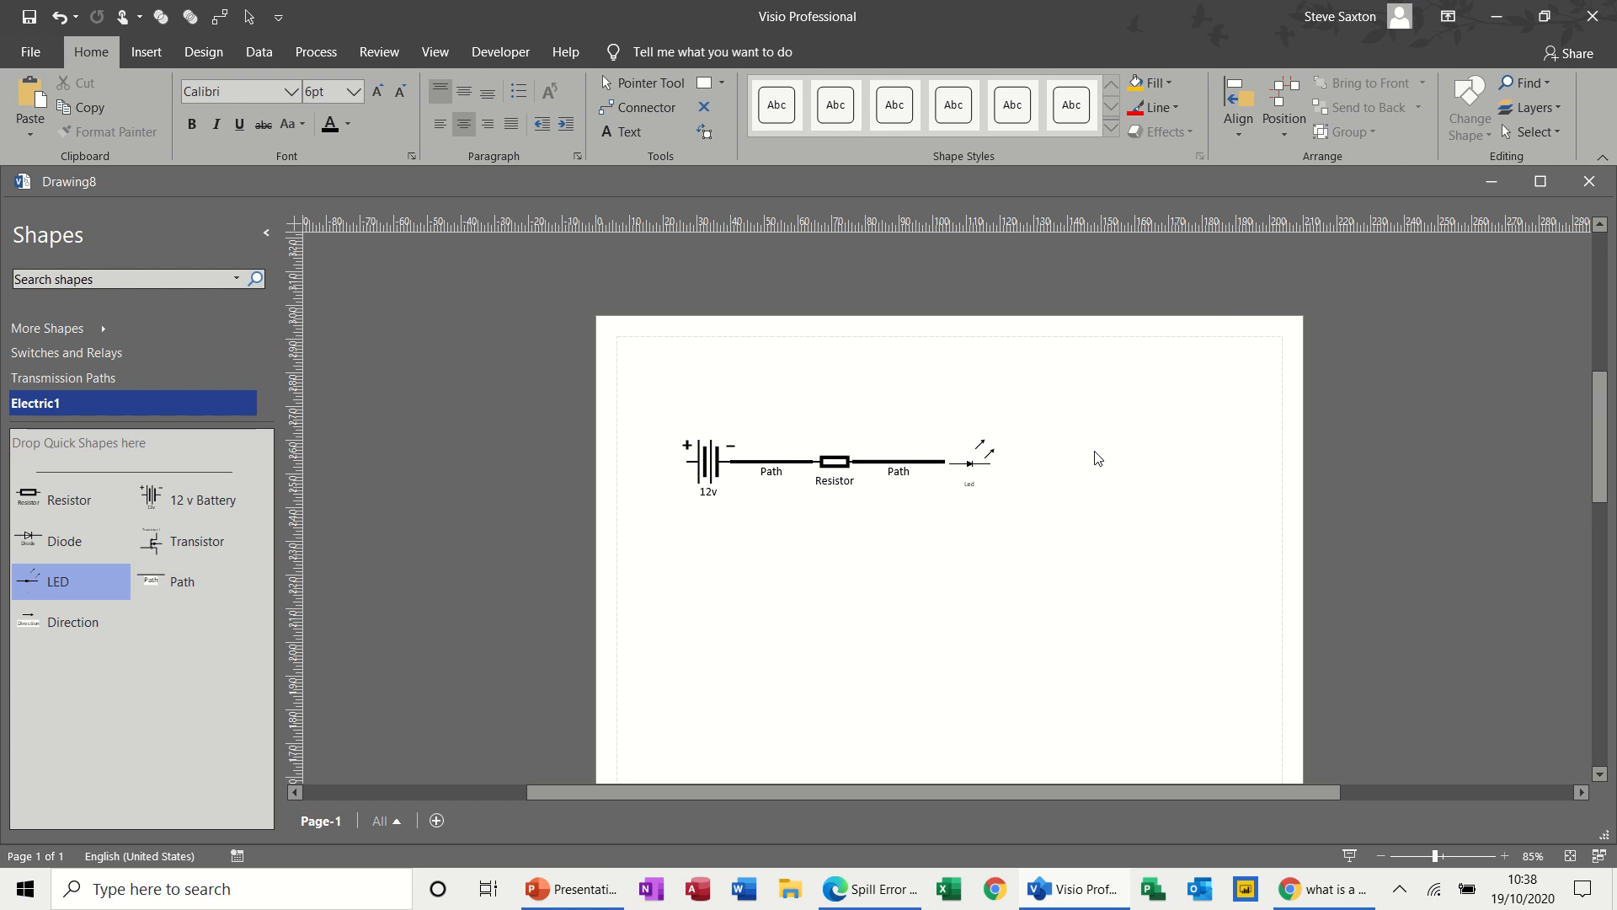
# Step: Delete the two Path shapes that join the battery, resistor and LED
pyautogui.hscroll(-2, 1098, 457)
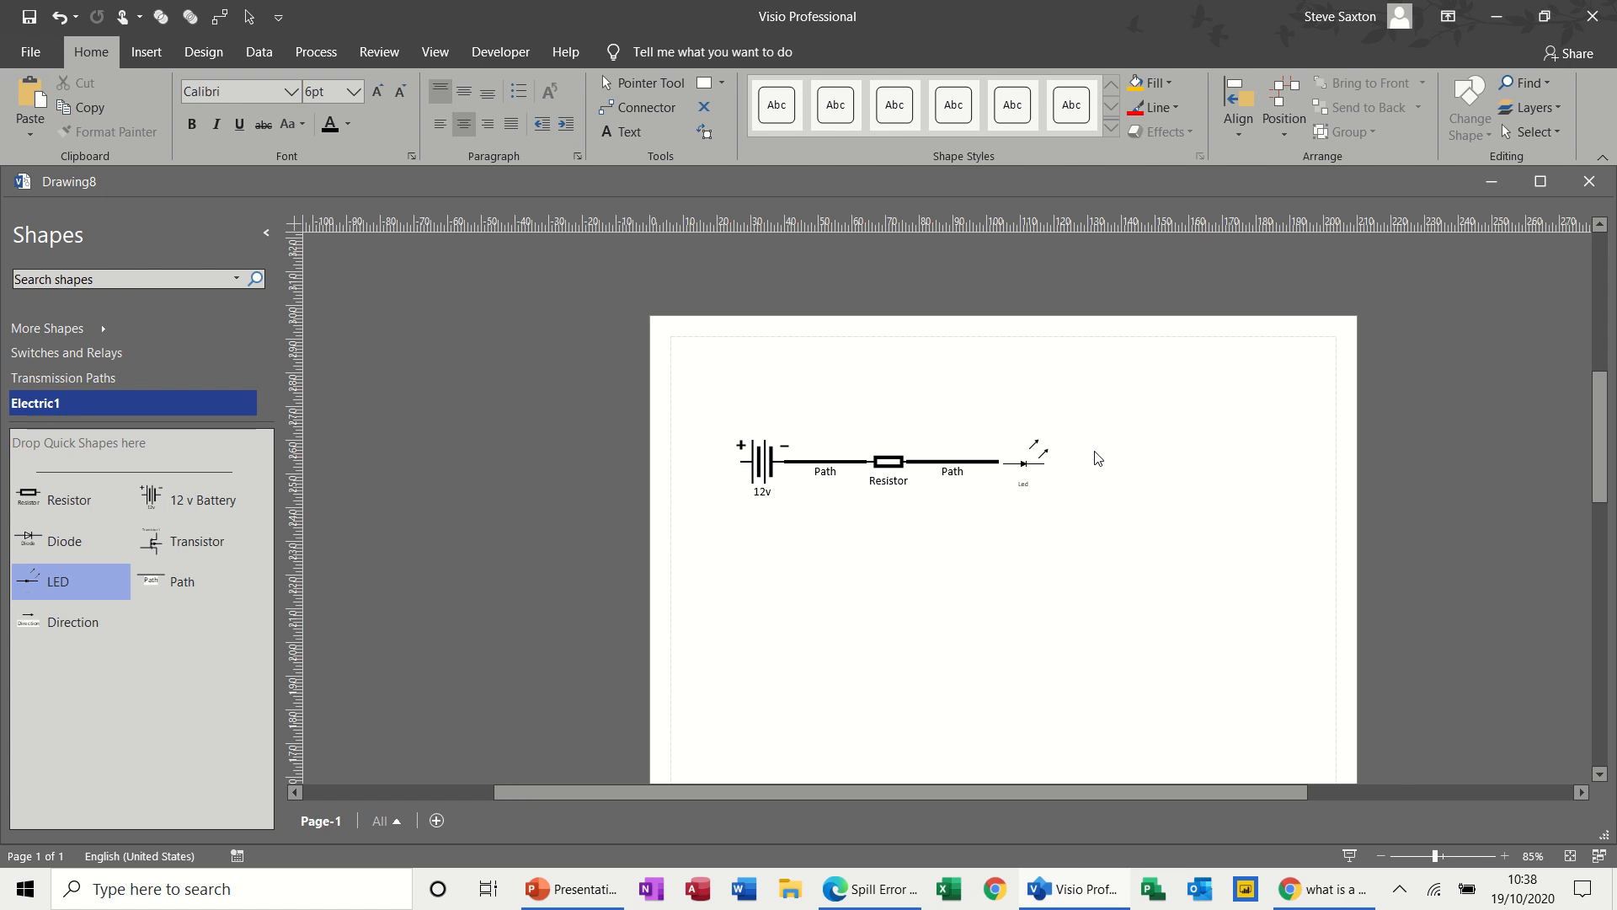
pyautogui.click(1039, 469)
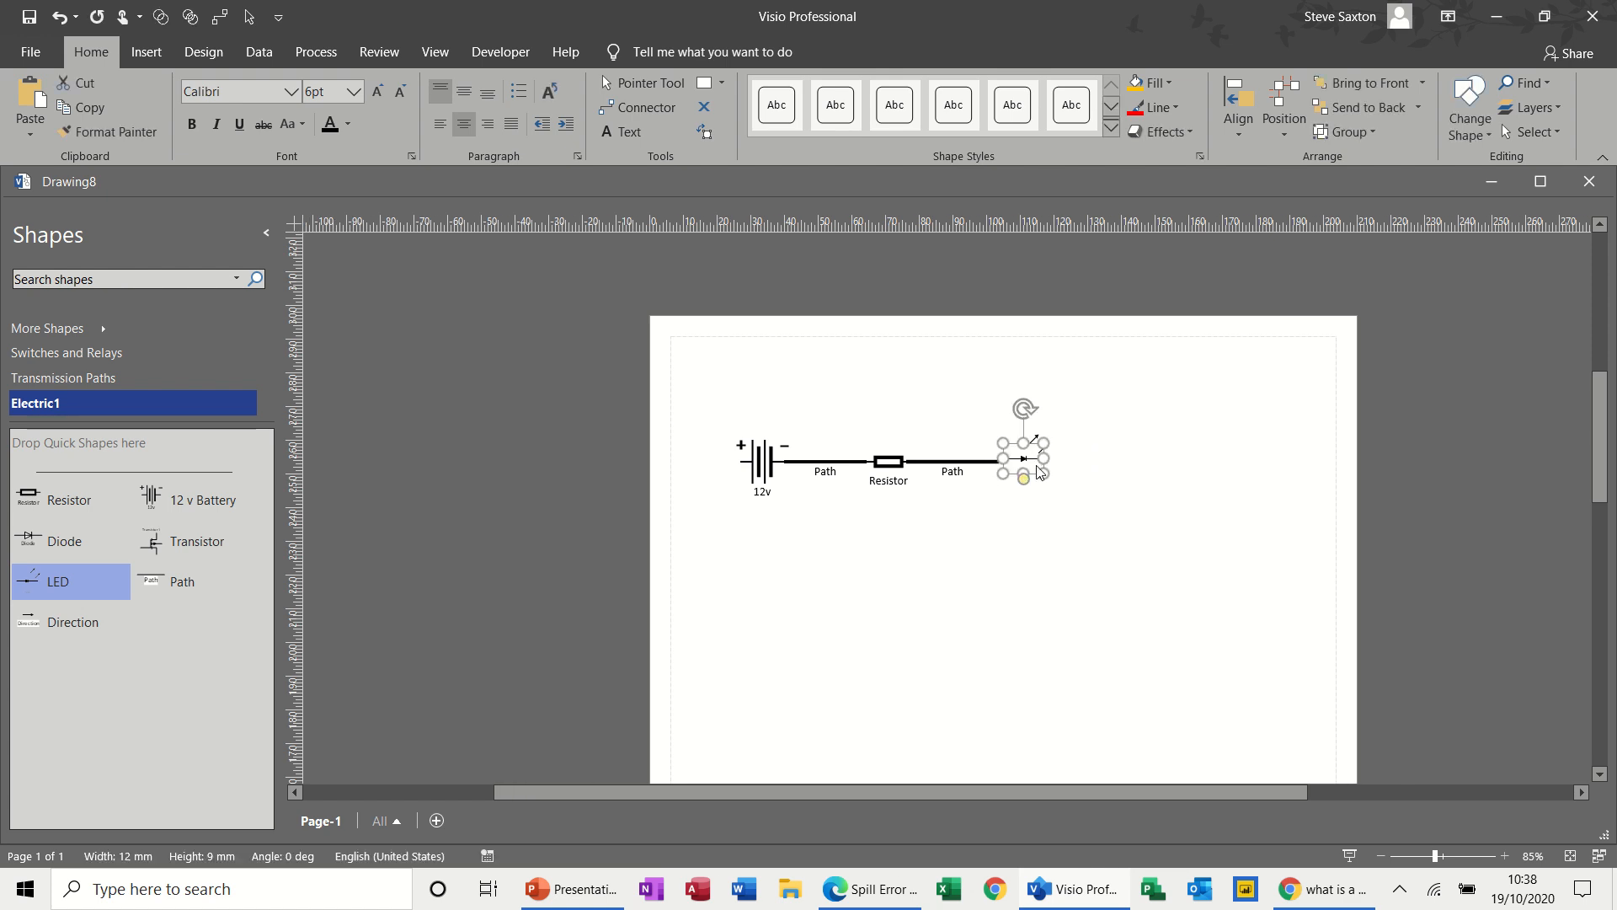
pyautogui.click(1107, 518)
pyautogui.click(969, 462)
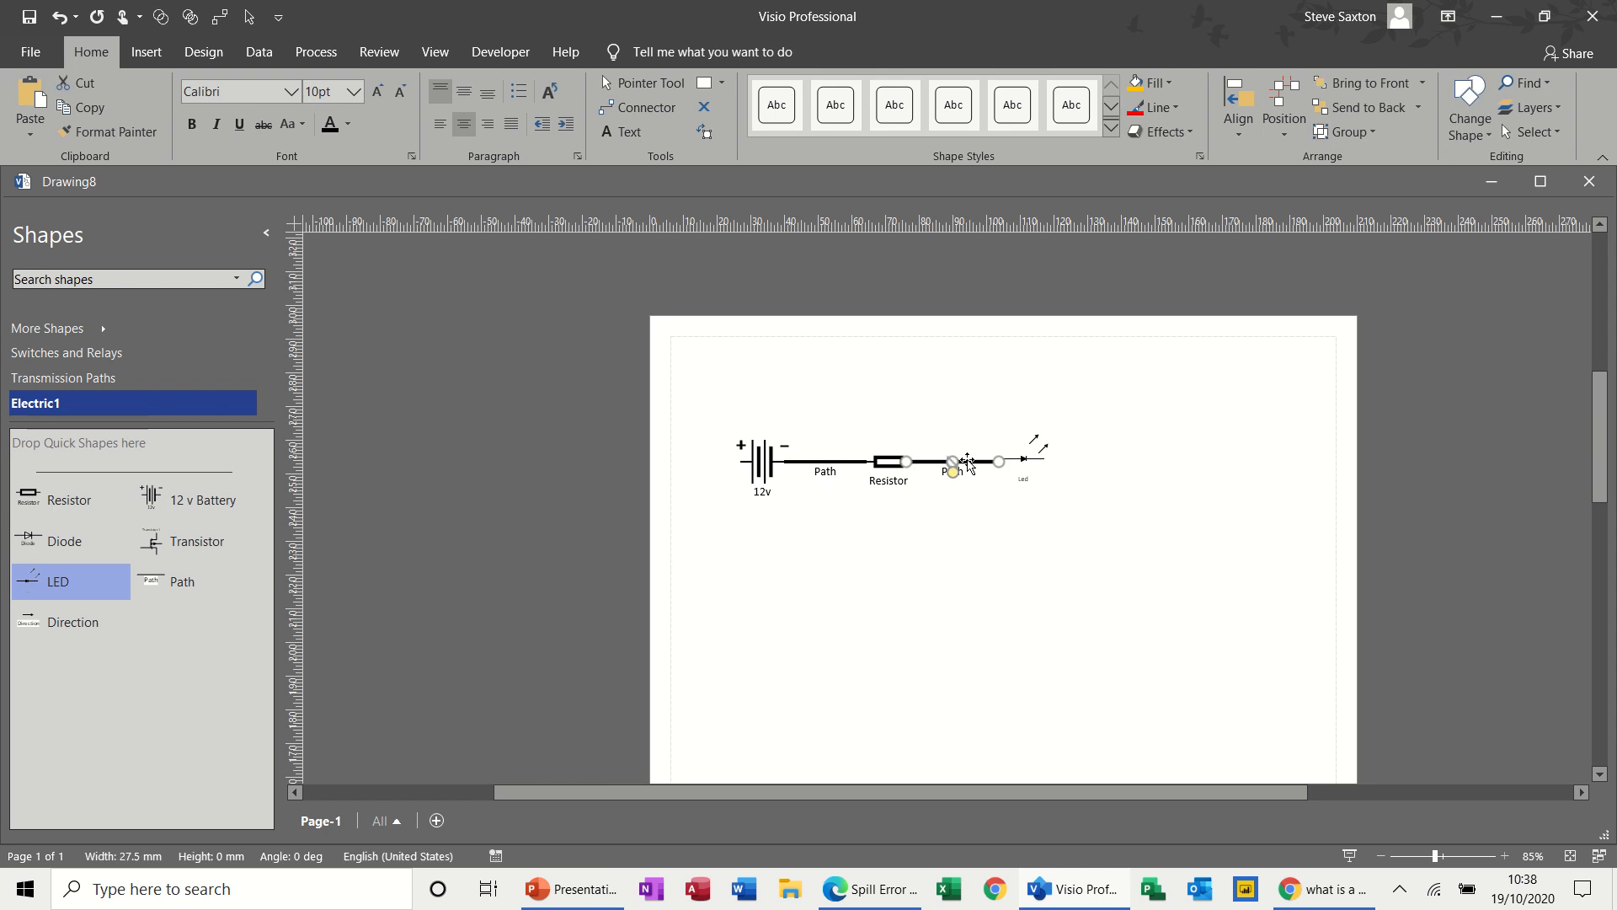
pyautogui.press('Delete')
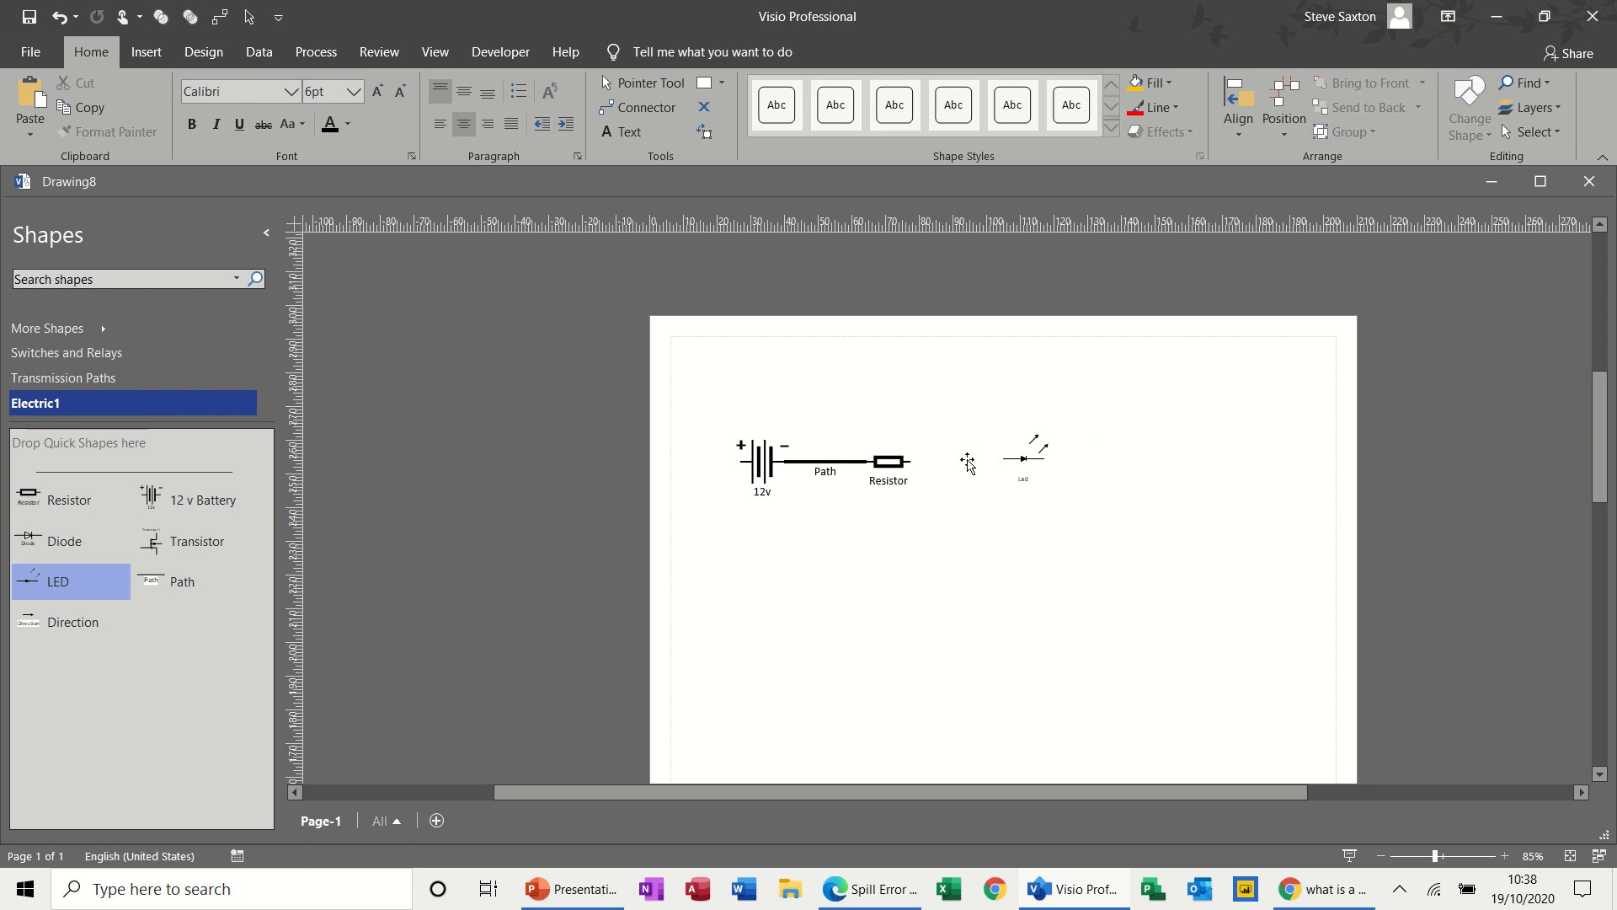
pyautogui.click(824, 462)
pyautogui.press('Delete')
# Step: Draw straight lines from the battery to the resistor and about 27.5 mm from the resistor to the LED, and level the LED with them
pyautogui.click(722, 83)
pyautogui.click(731, 157)
pyautogui.moveTo(785, 461); pyautogui.dragTo(1002, 462)
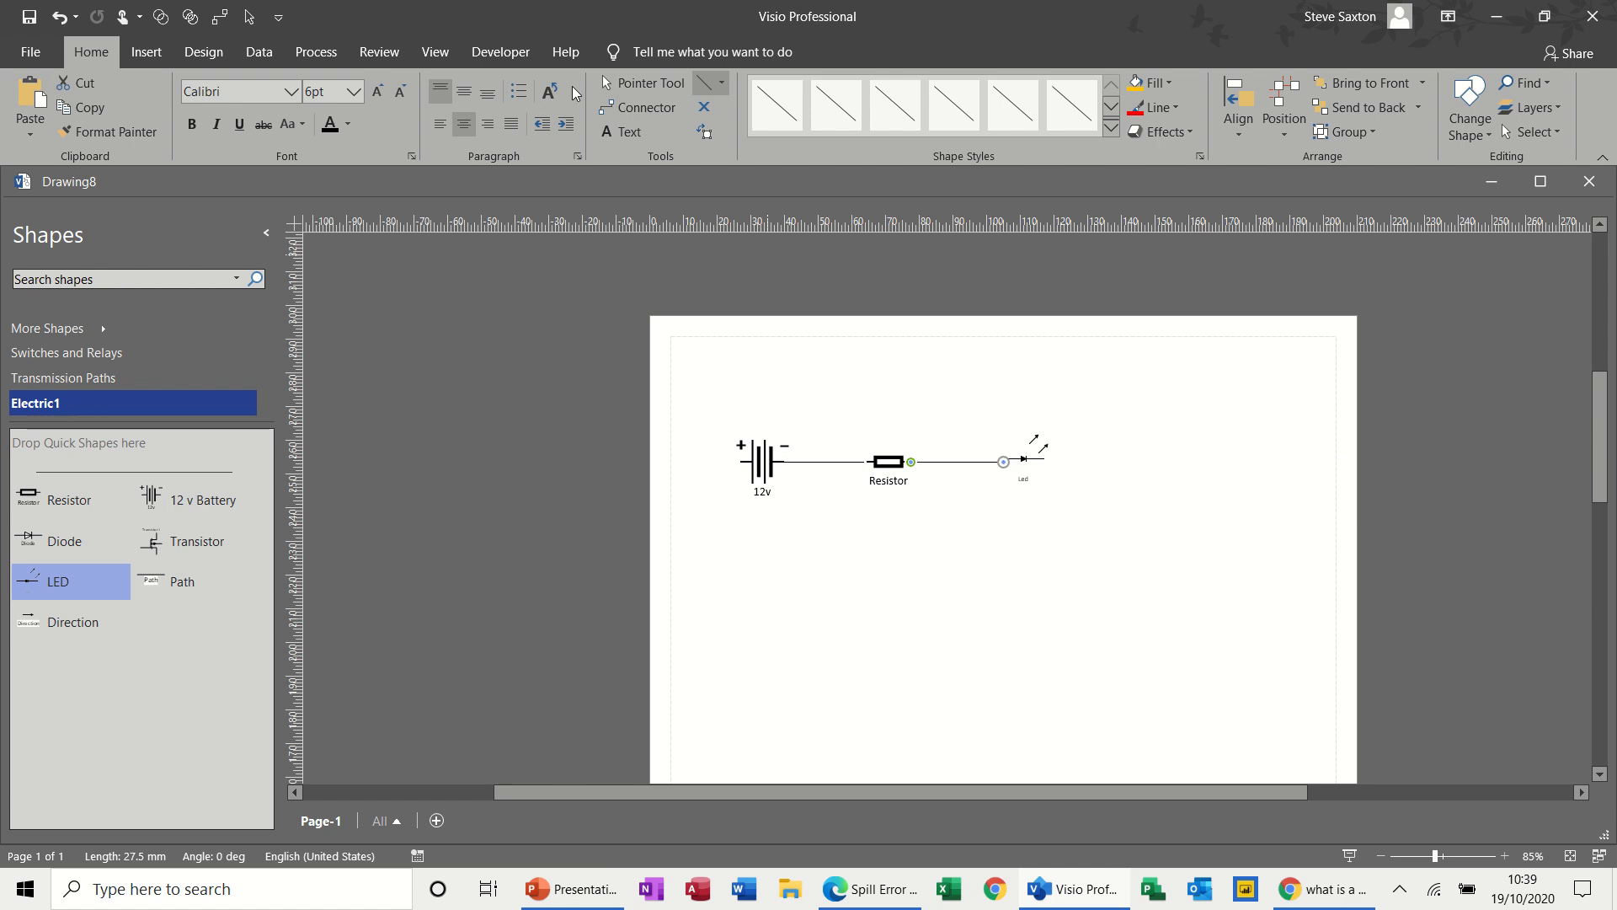
pyautogui.click(635, 91)
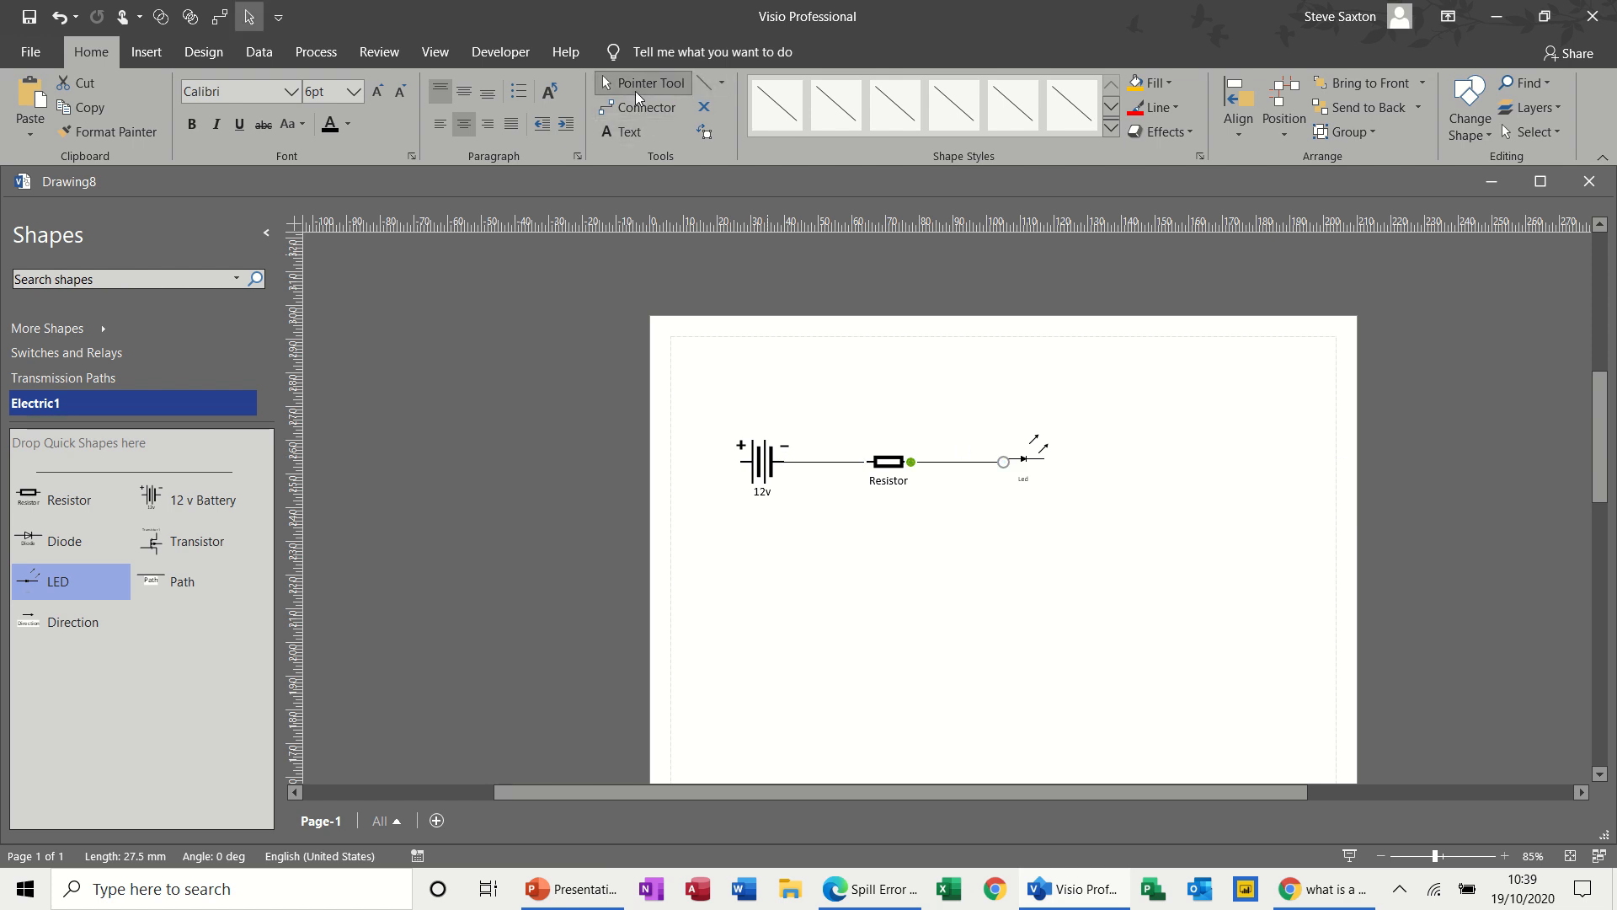
pyautogui.click(1033, 551)
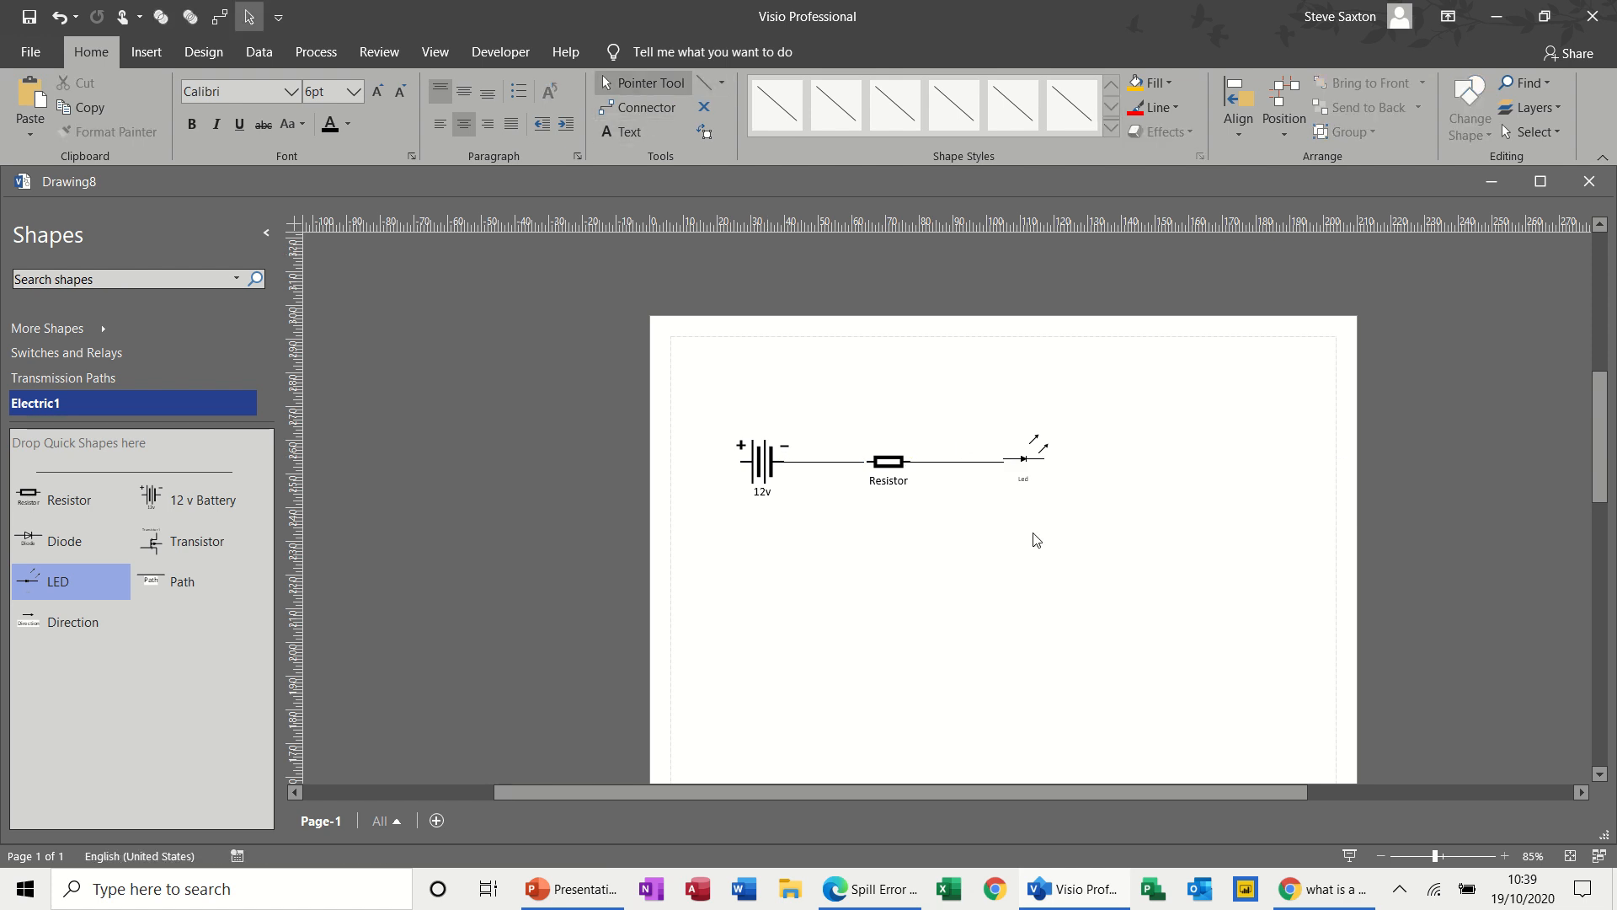
pyautogui.click(1028, 470)
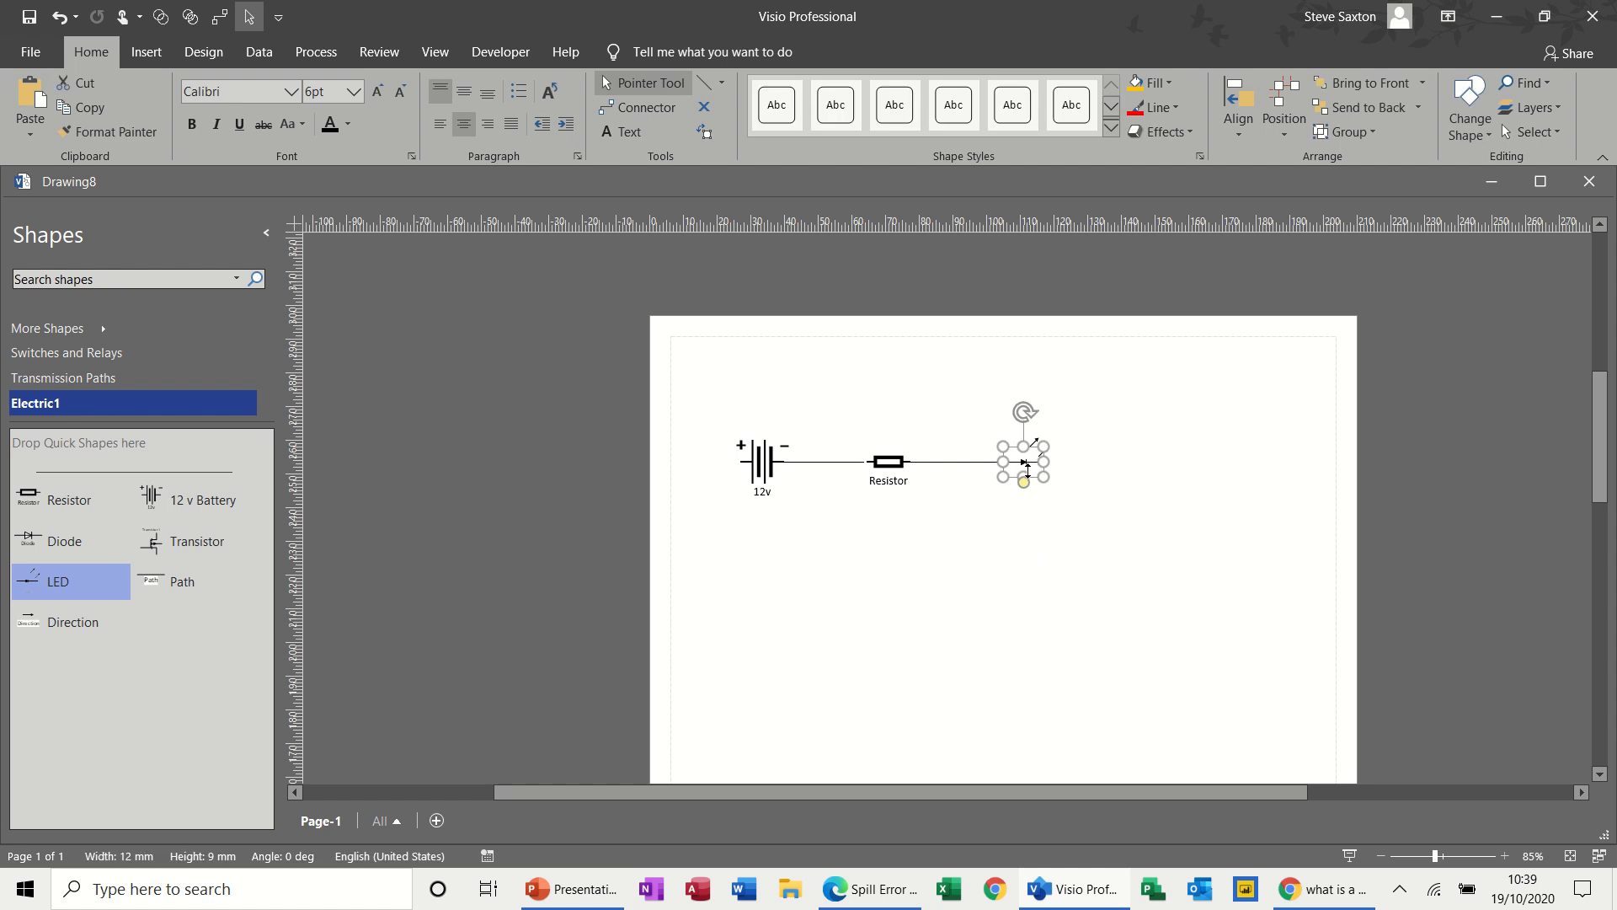
pyautogui.click(975, 528)
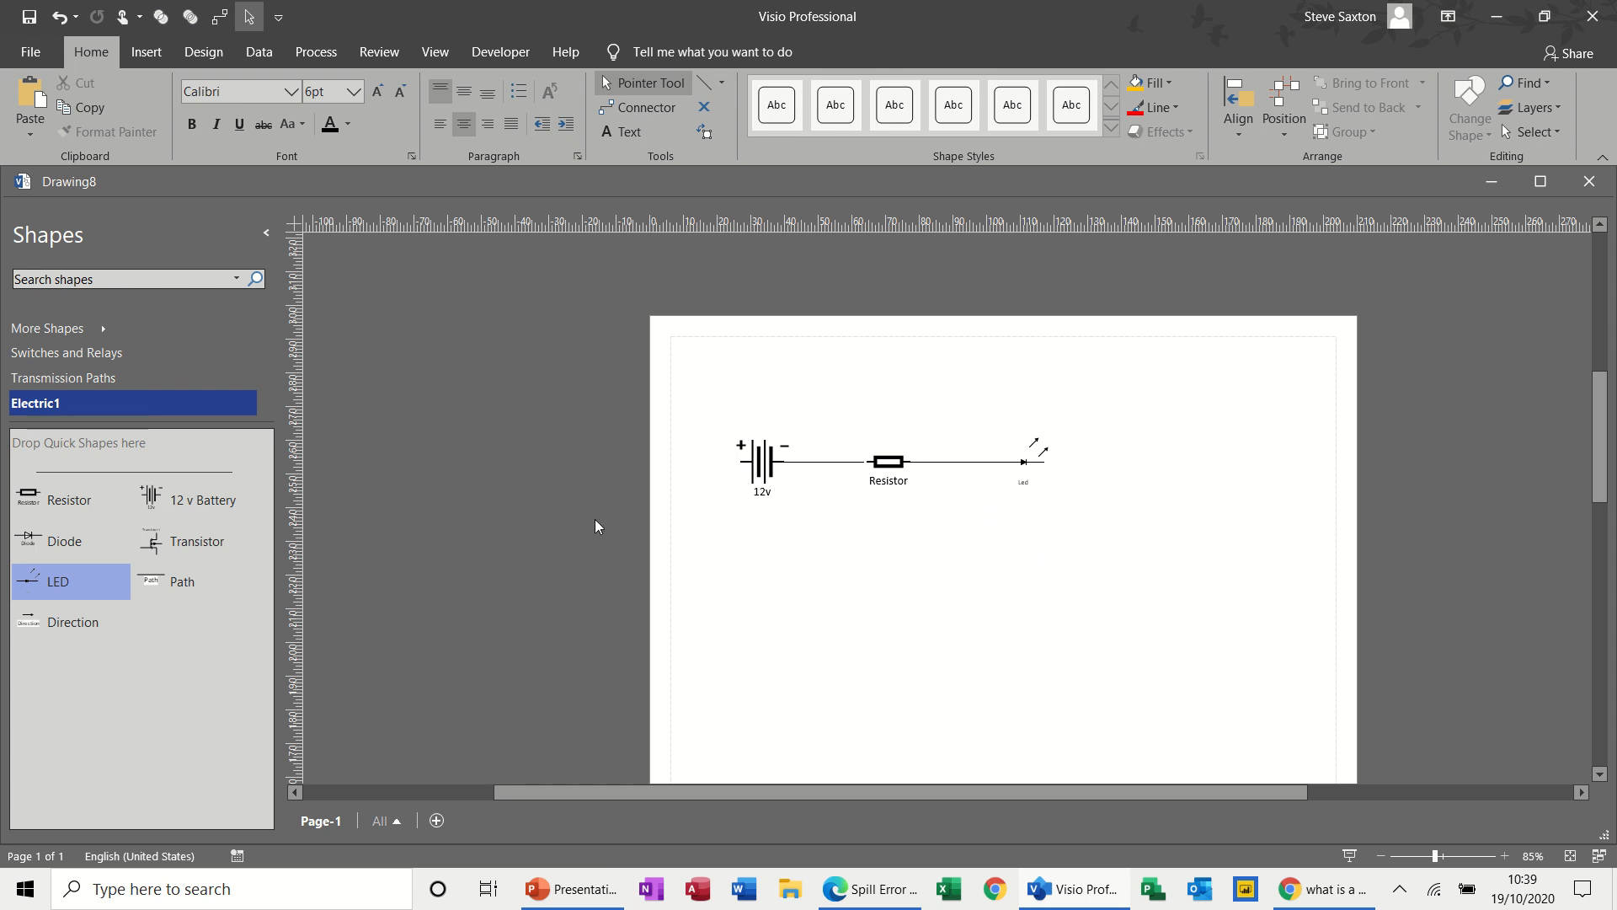
# Step: Draw a vertical line about 23.5 mm long down from the LED's right end and place a Transistor at its lower end
pyautogui.click(700, 81)
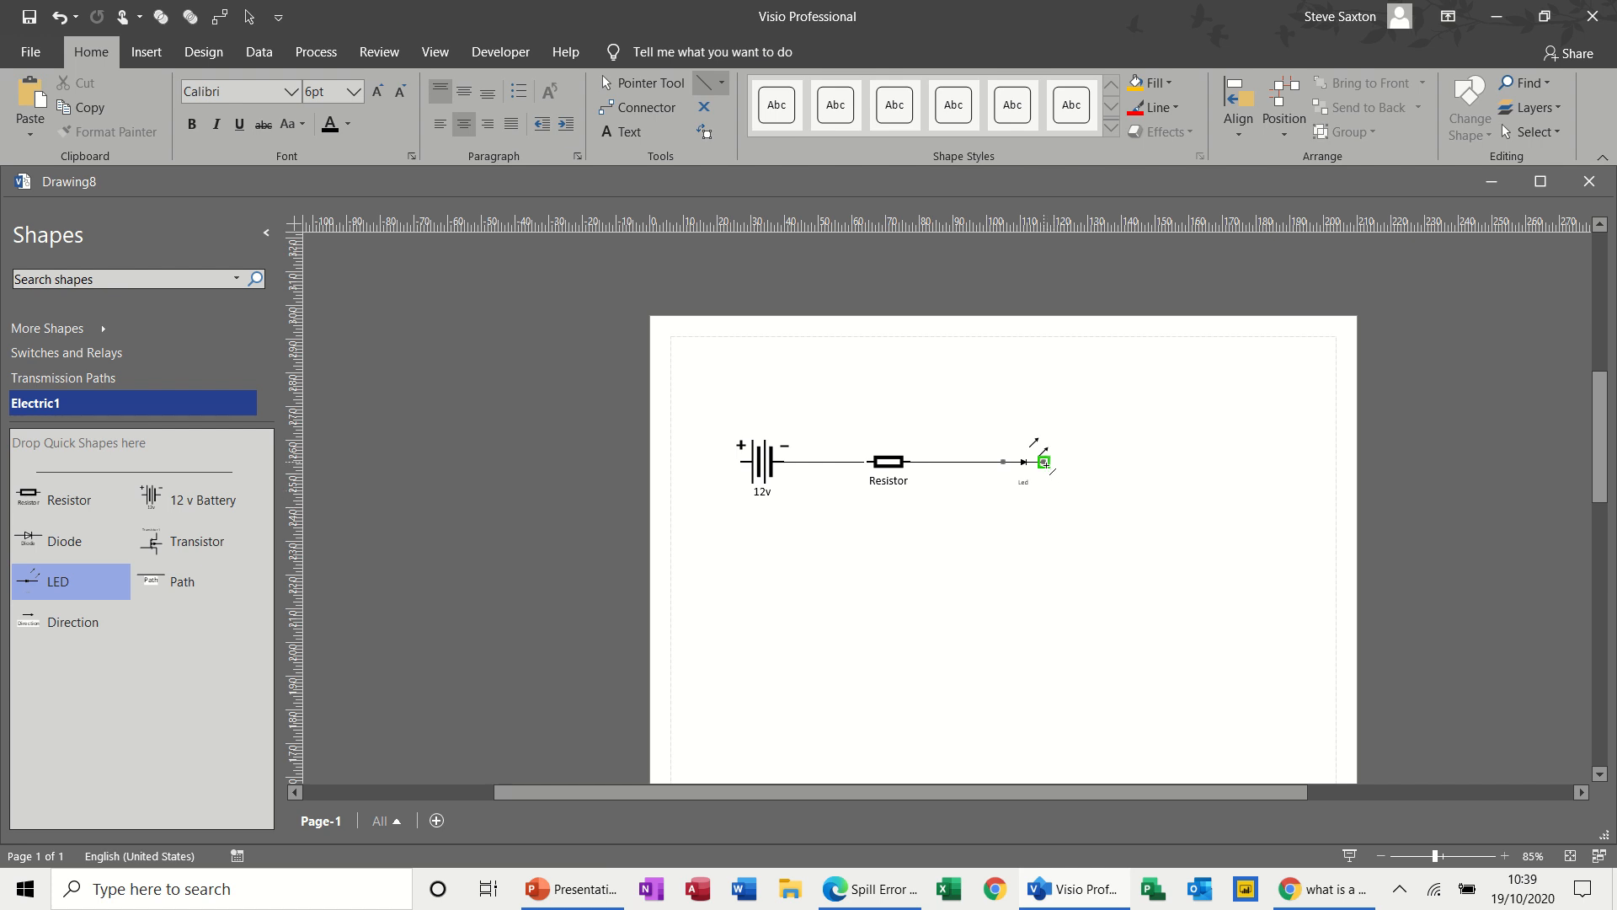
pyautogui.moveTo(1045, 462); pyautogui.dragTo(1043, 541)
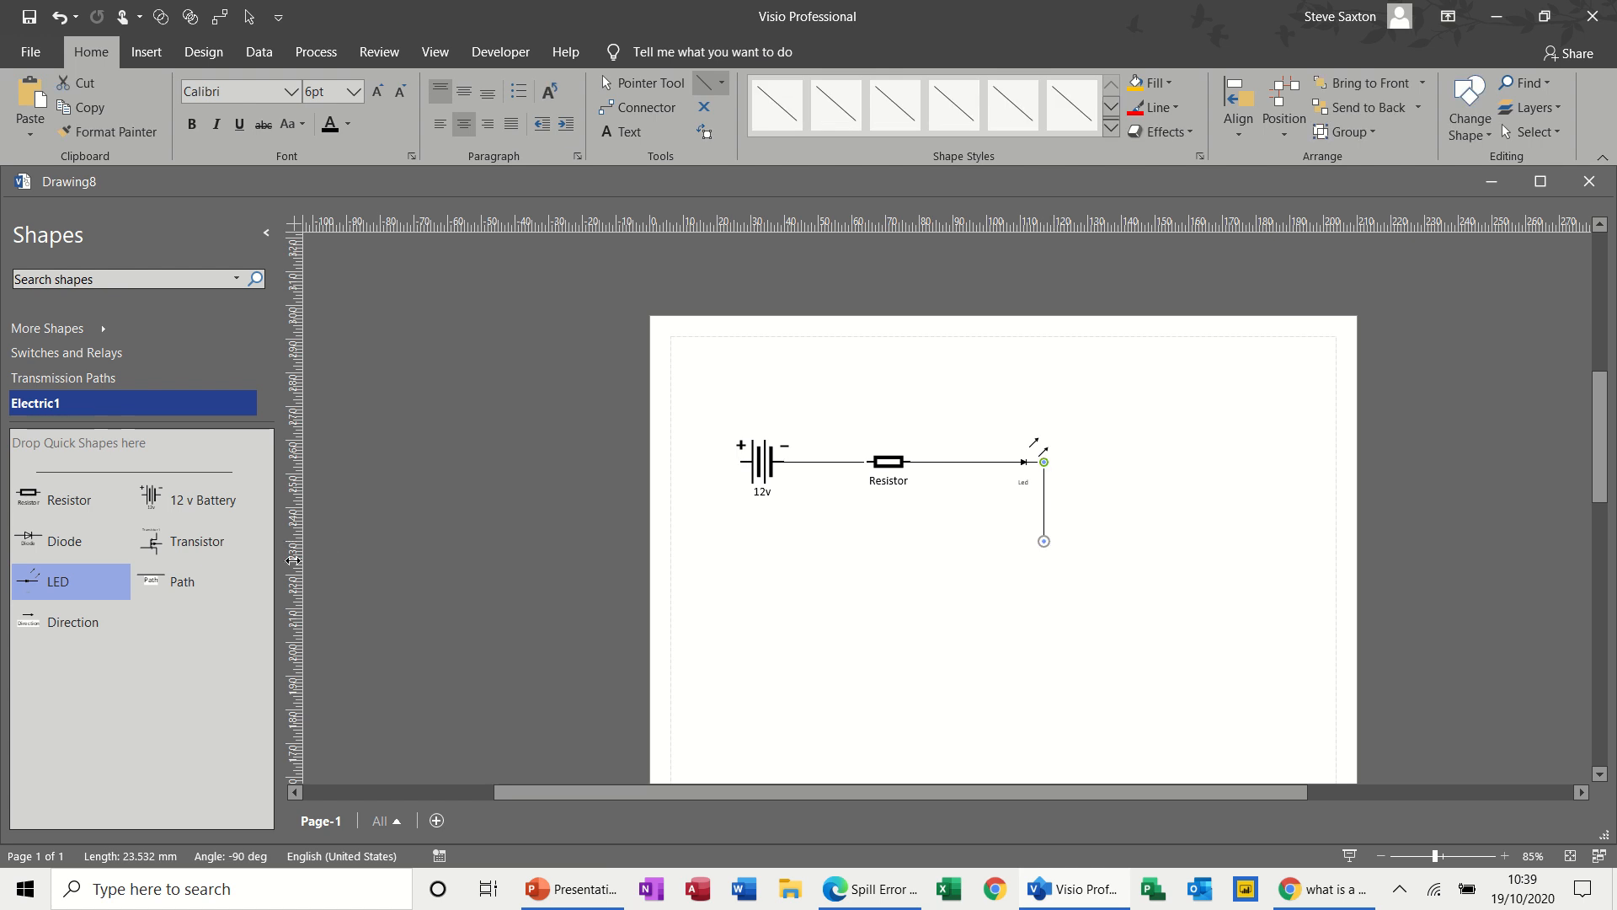
pyautogui.moveTo(198, 542); pyautogui.dragTo(1035, 566)
pyautogui.click(902, 626)
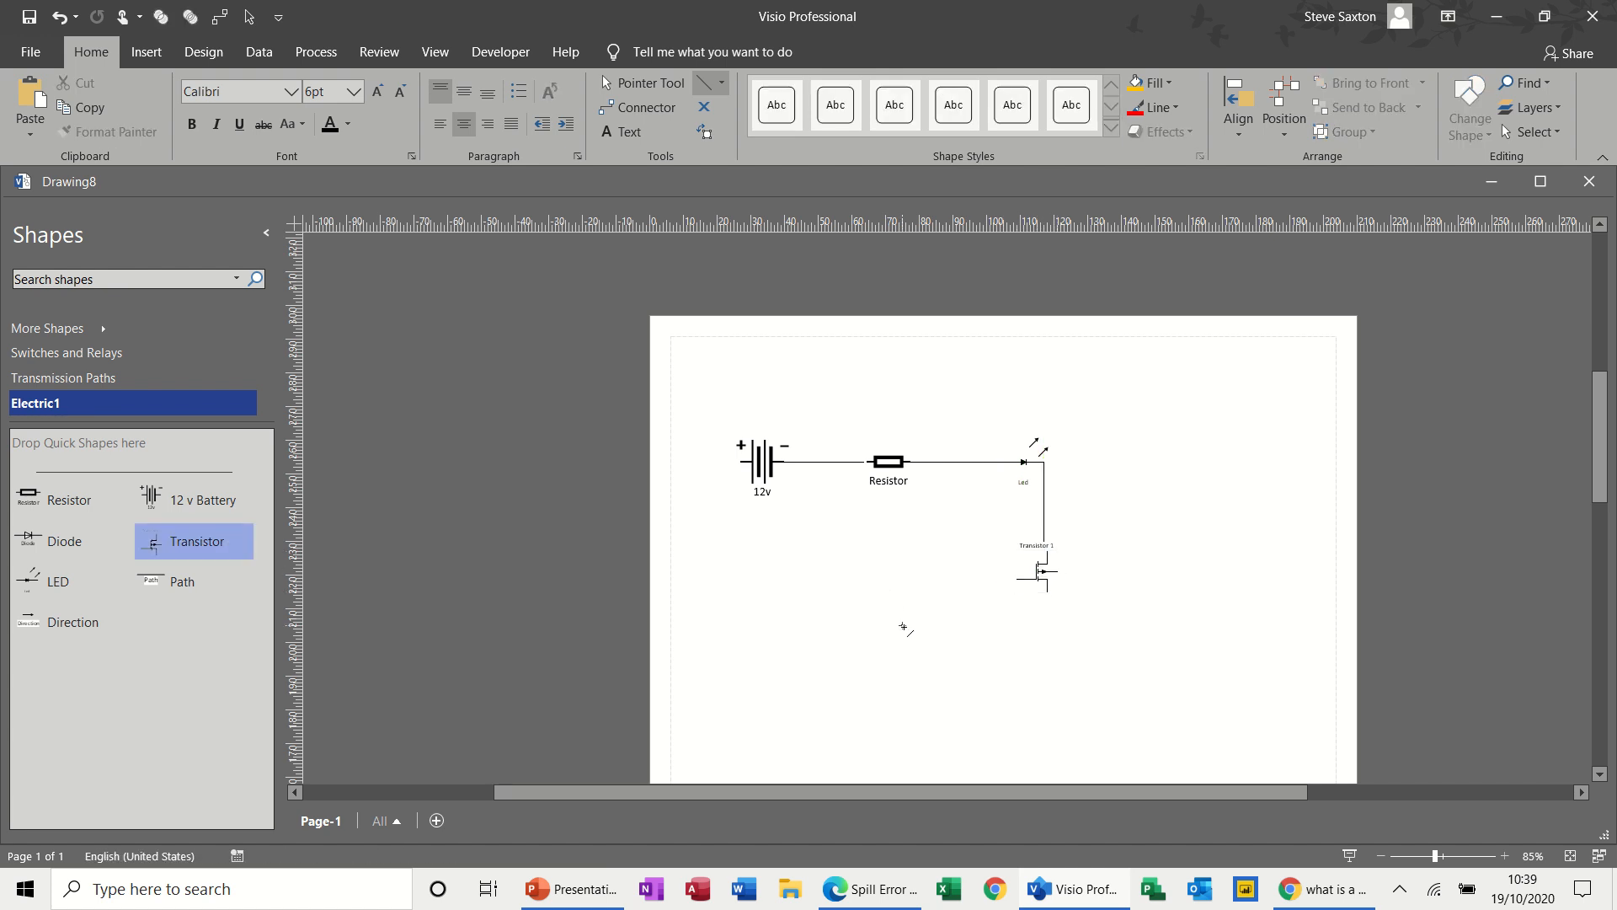
pyautogui.scroll(2, 903, 627)
pyautogui.click(1057, 628)
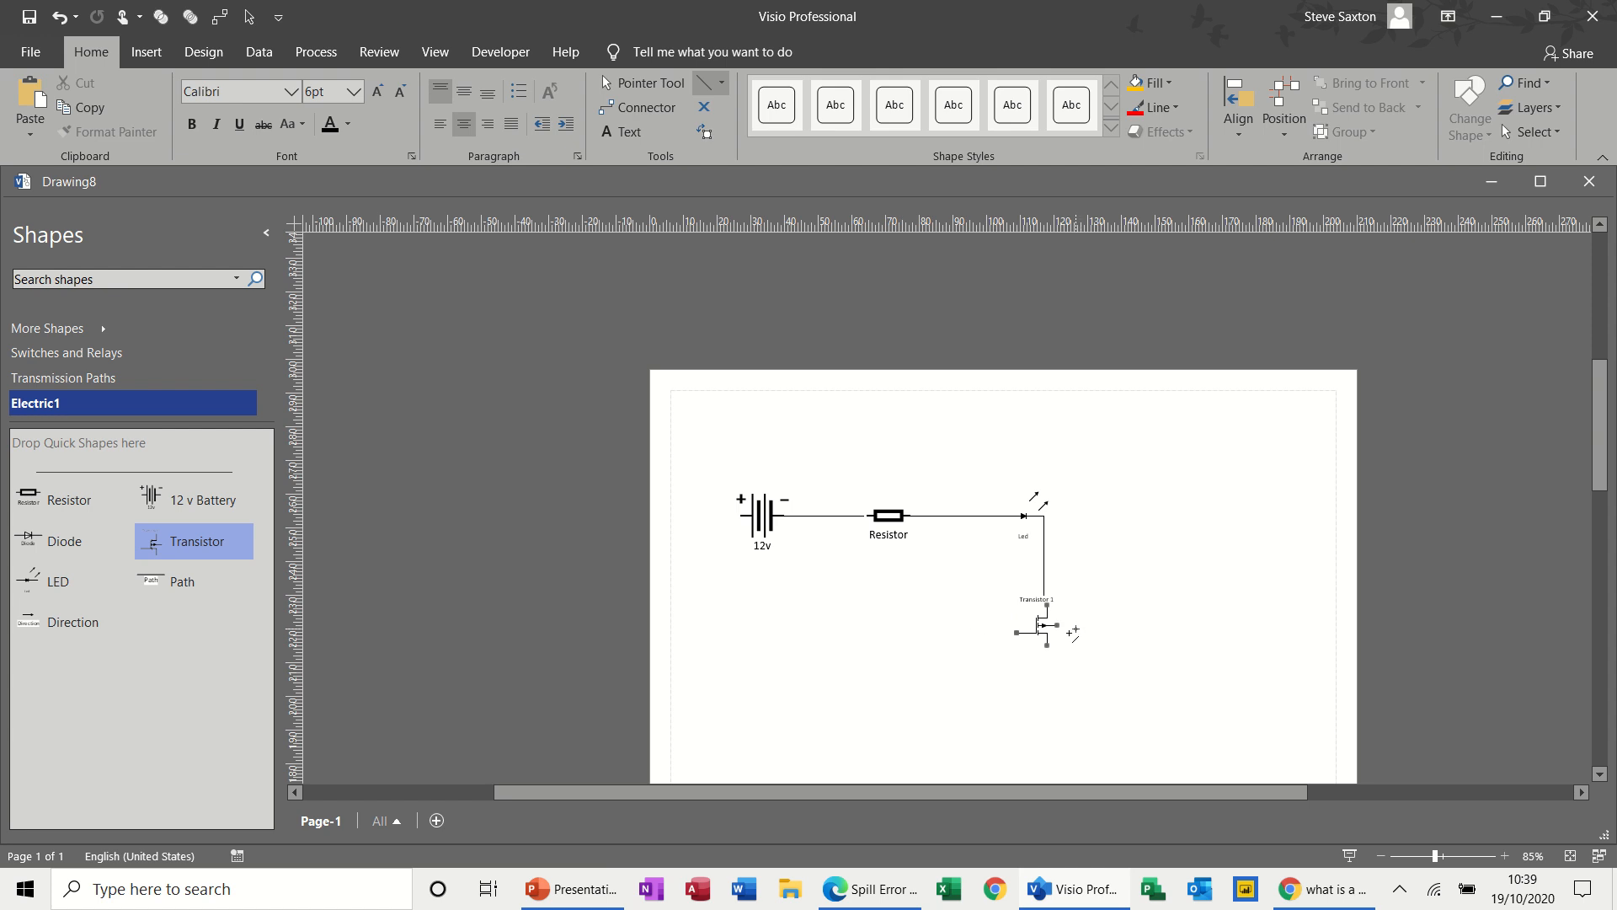
# Step: Nudge the transistor slightly left so its upper terminal lines up with the vertical line
pyautogui.click(650, 85)
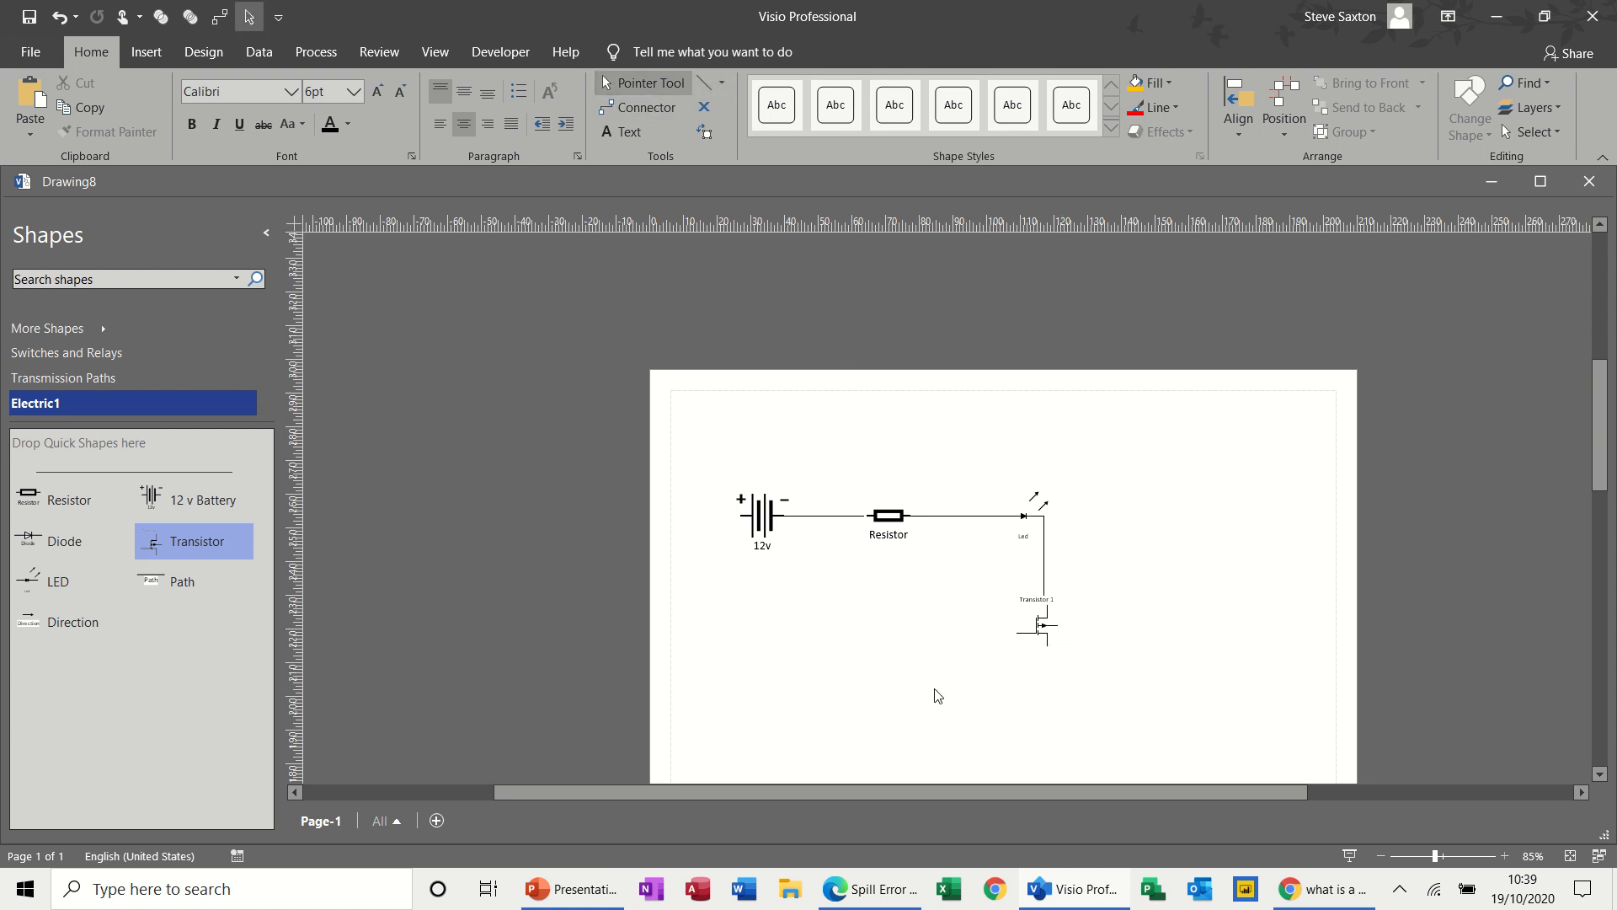
pyautogui.click(1048, 622)
pyautogui.hotkey('ctrl', 'z')
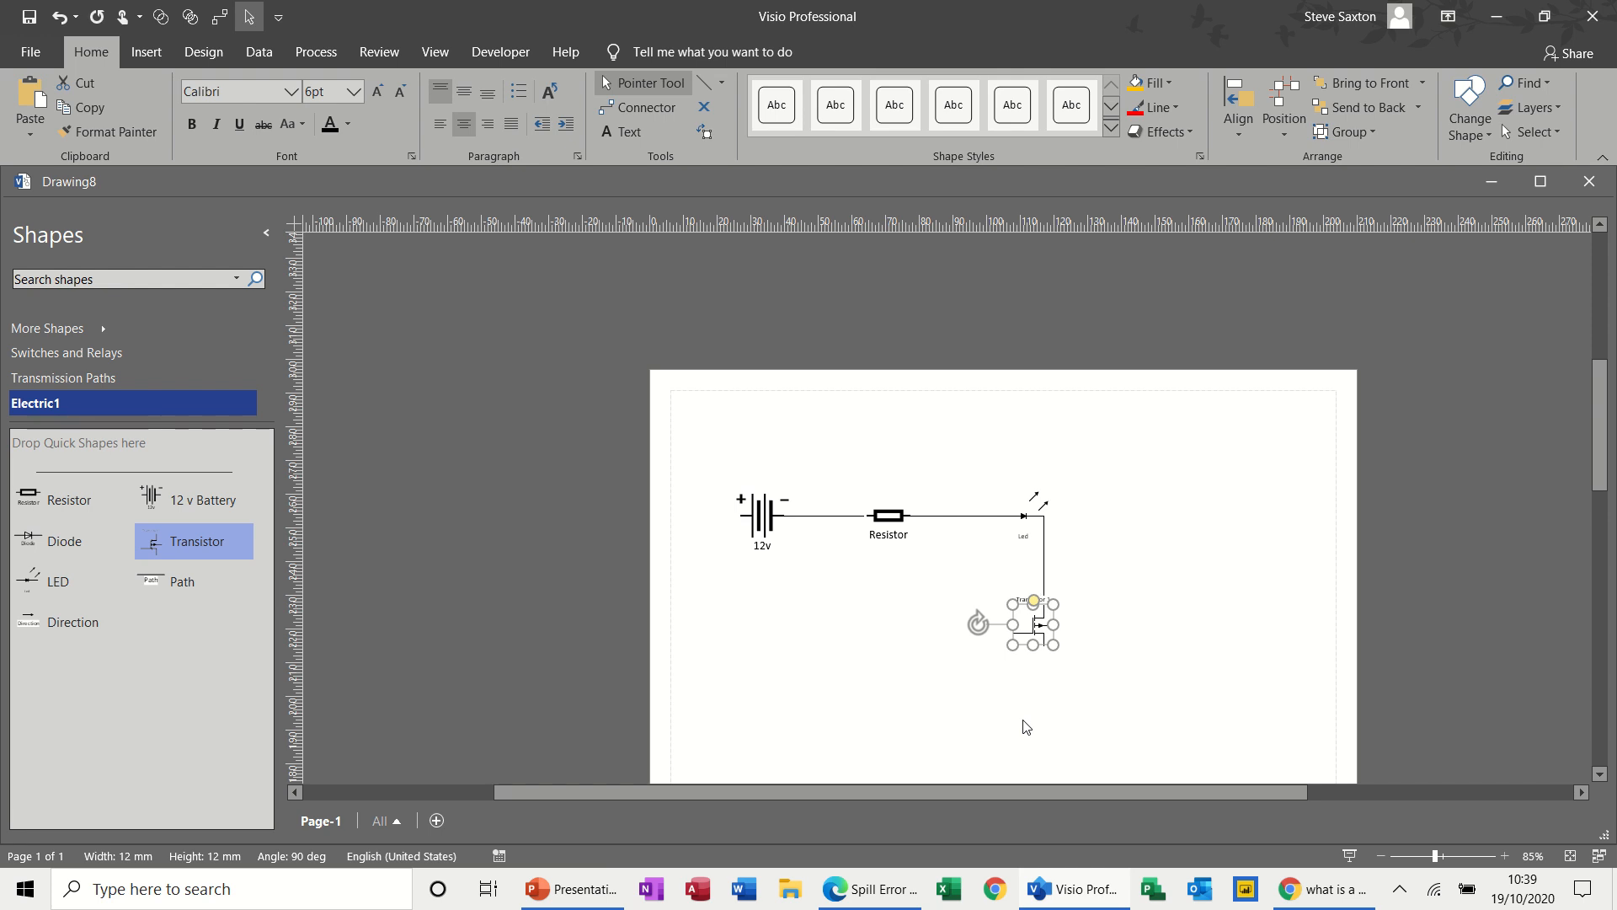
pyautogui.click(1116, 691)
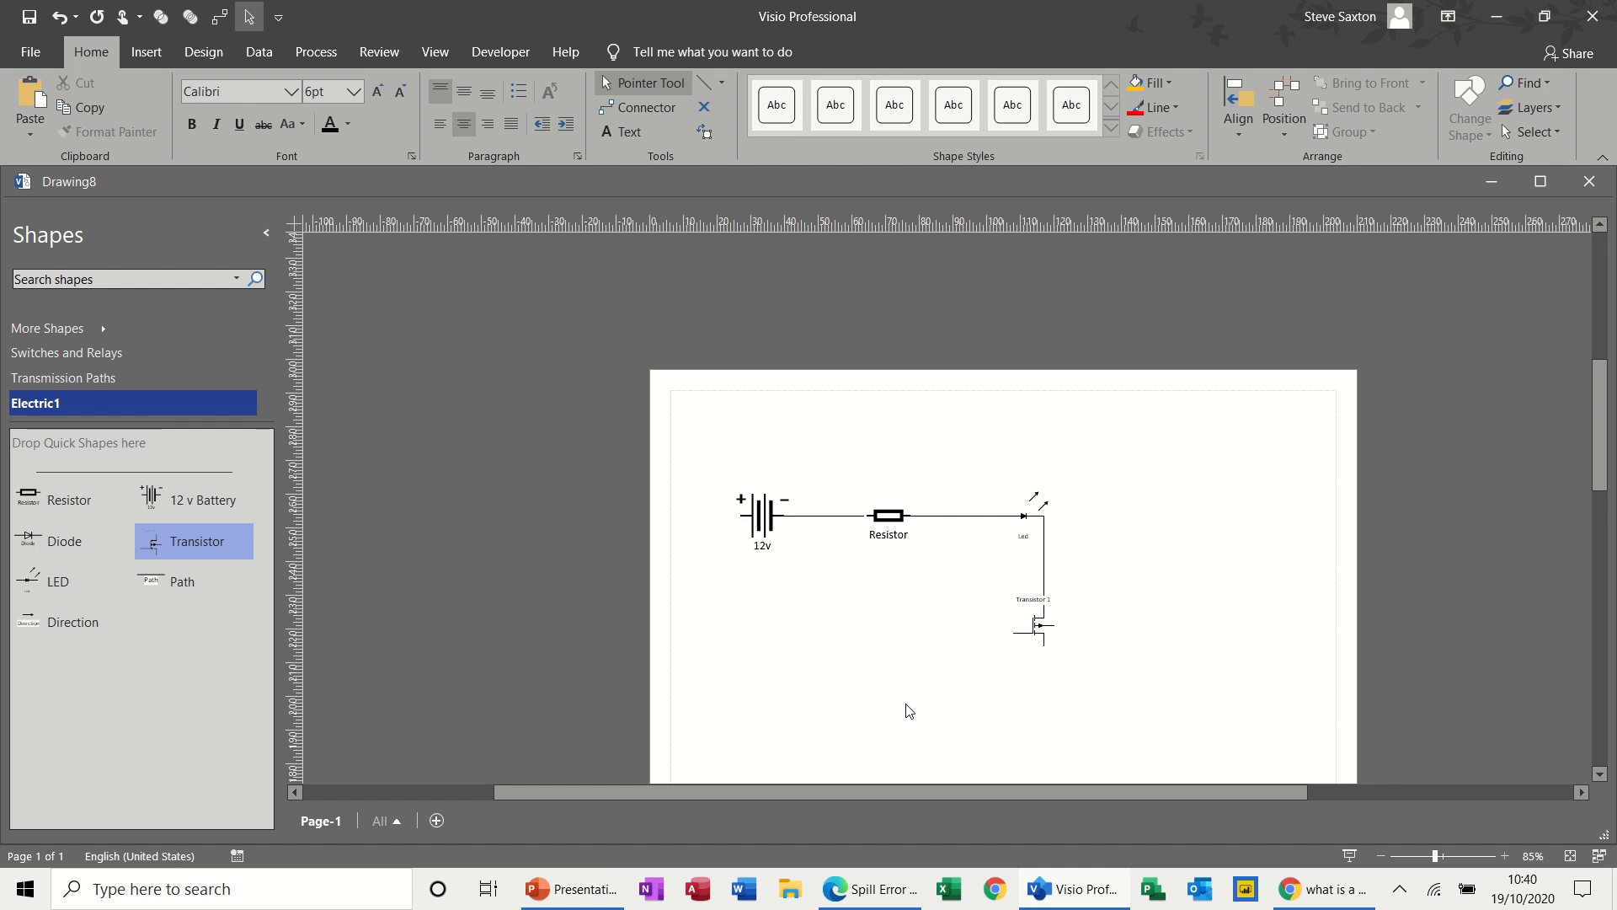
# Step: Draw lines about 12 mm down from the transistor and 42 mm left, plus a 13.5 mm branch down from the battery-resistor line
pyautogui.click(704, 83)
pyautogui.moveTo(1044, 645); pyautogui.dragTo(899, 685)
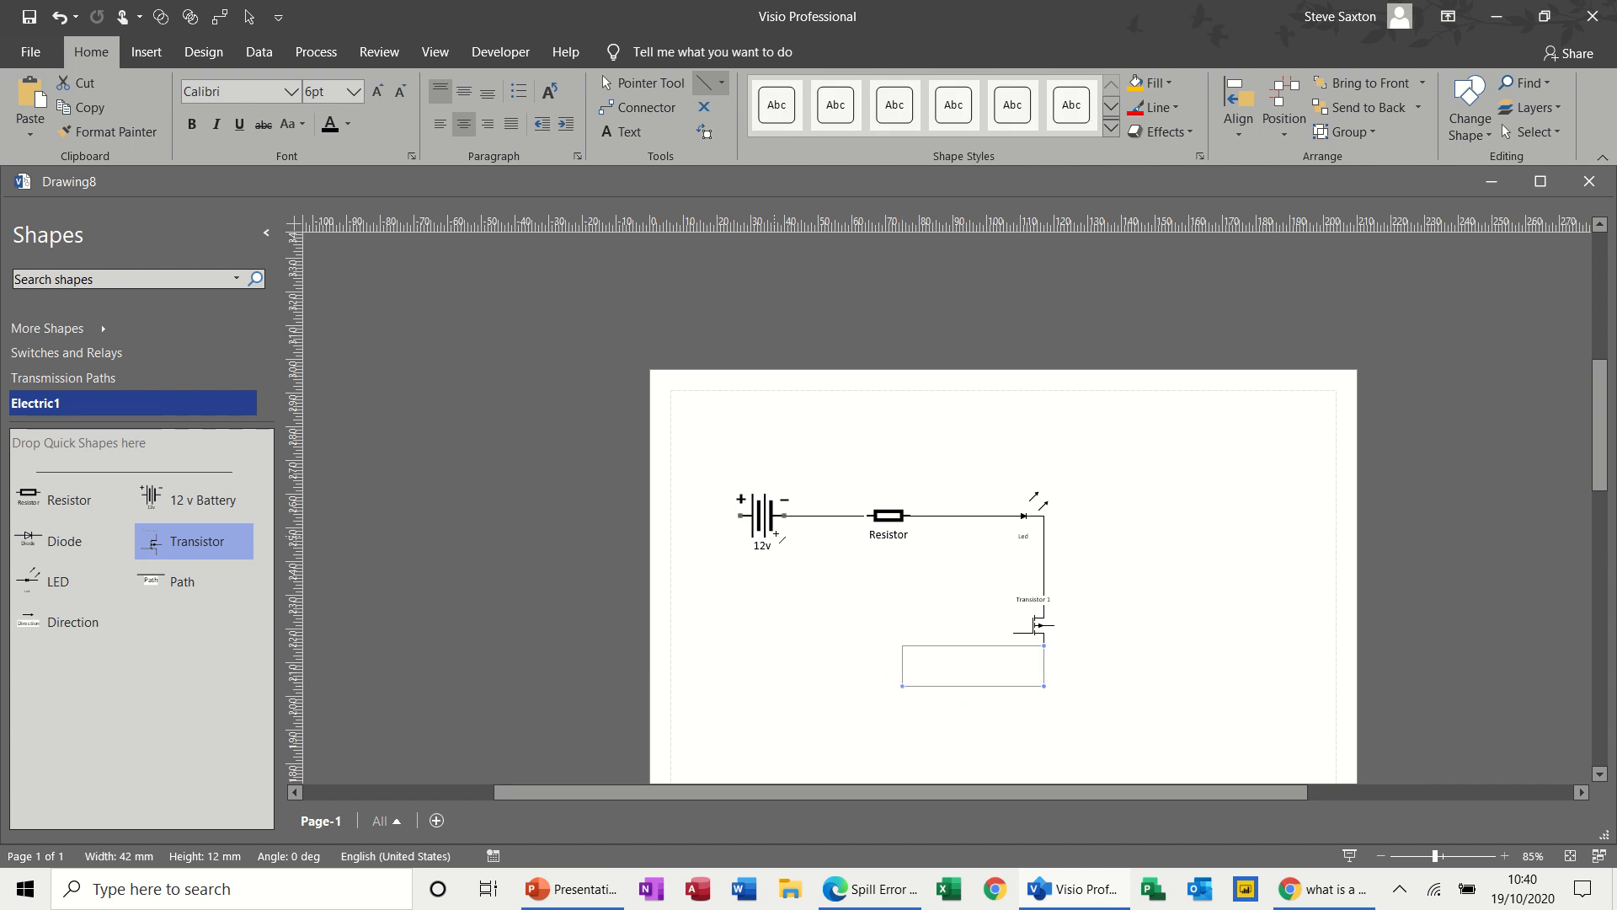
pyautogui.moveTo(834, 516); pyautogui.dragTo(835, 561)
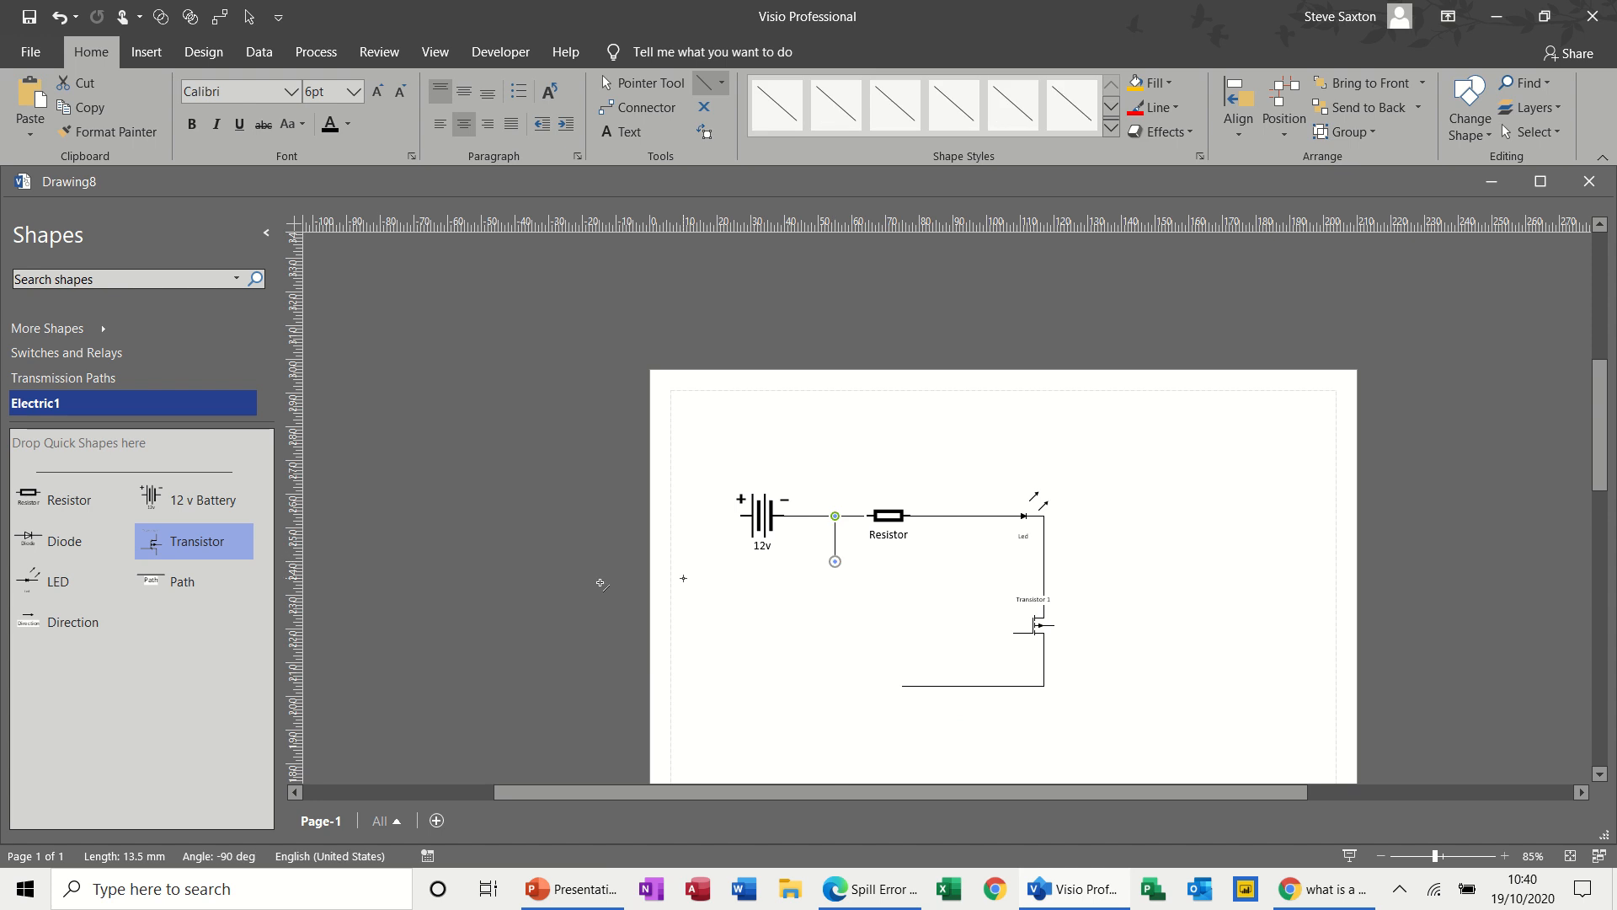
# Step: Place a second Resistor with its left terminal at the branch line's lower end, and undo the stray line drawn over it
pyautogui.moveTo(61, 502)
pyautogui.mouseDown()
pyautogui.moveTo(848, 626)
pyautogui.moveTo(824, 611)
pyautogui.moveTo(830, 574)
pyautogui.moveTo(878, 583)
pyautogui.moveTo(852, 570)
pyautogui.mouseUp()
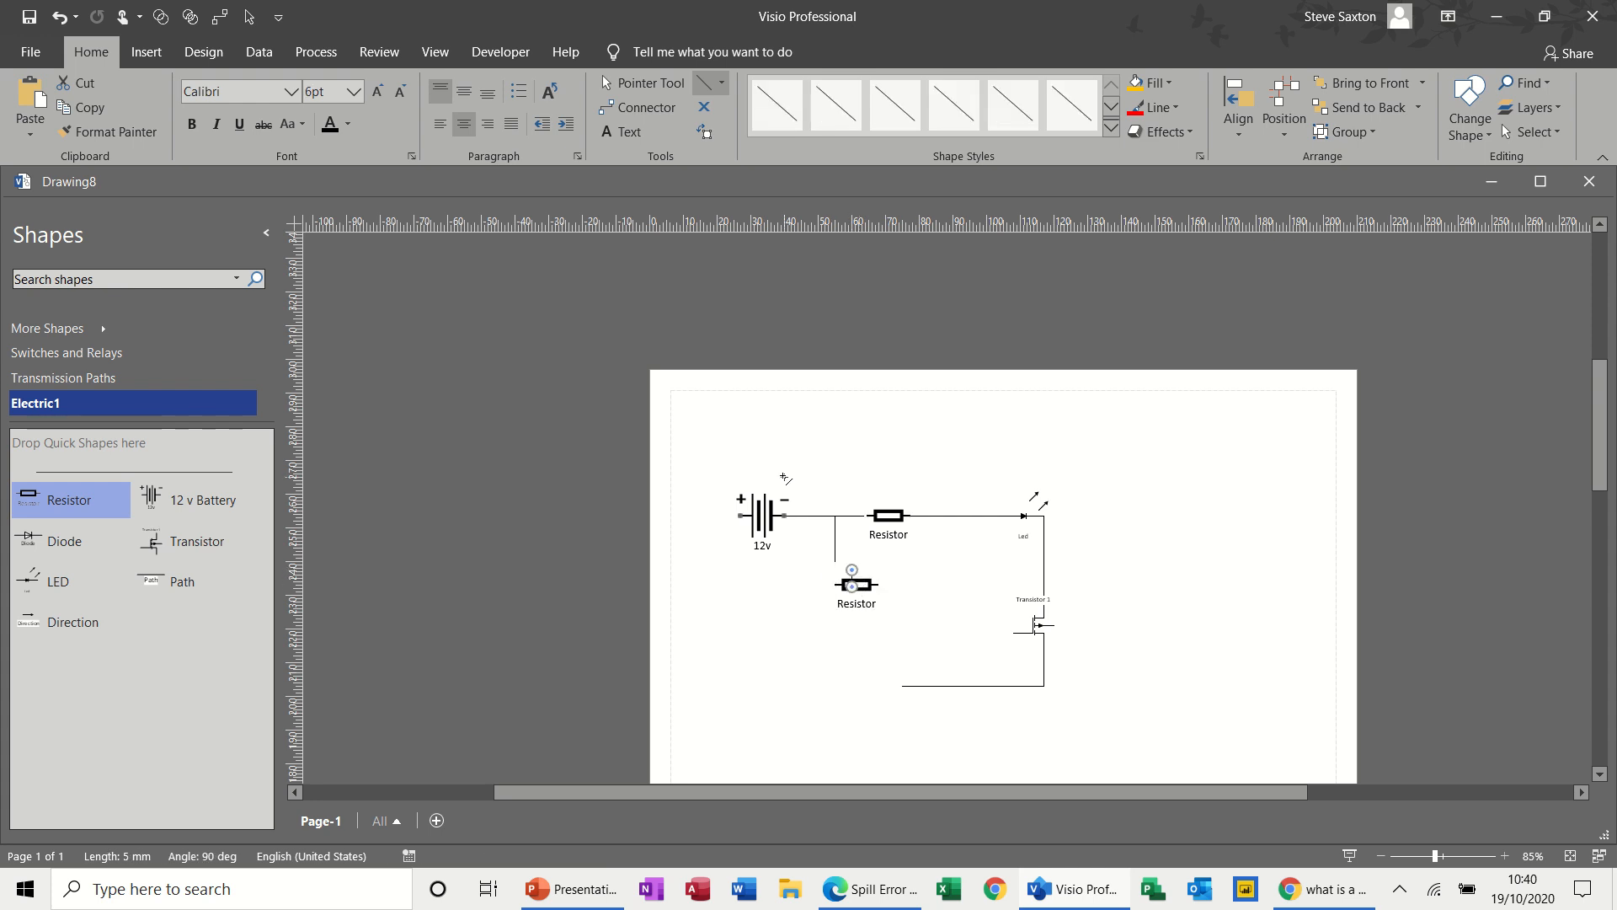
pyautogui.click(640, 84)
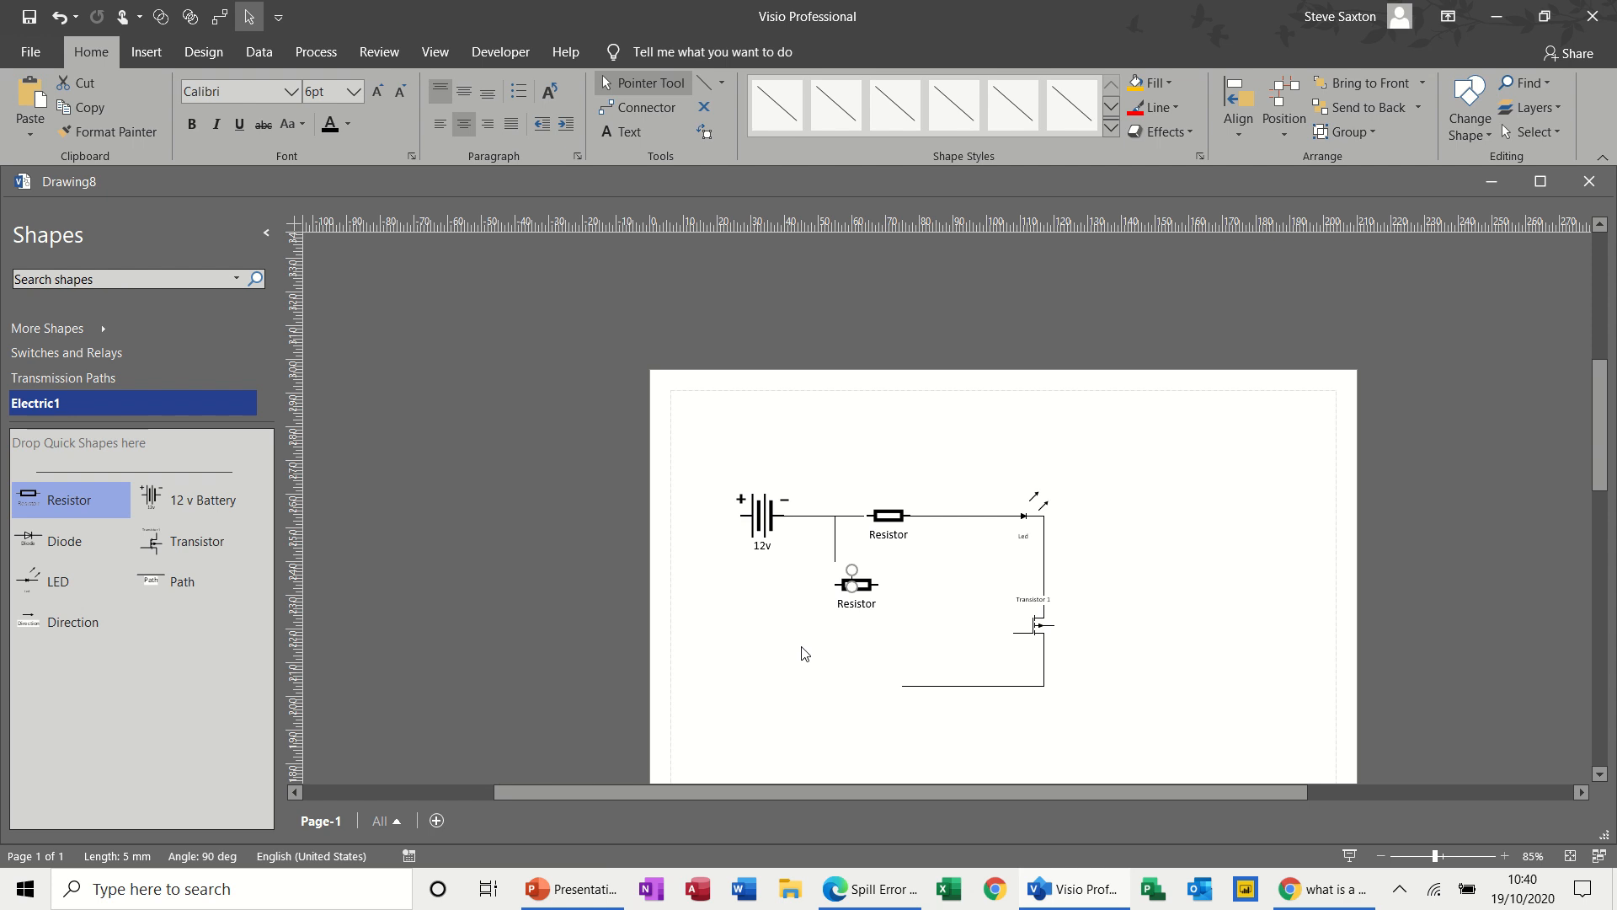
pyautogui.hotkey('ctrl', 'z')
pyautogui.hotkey('ctrl', '6')
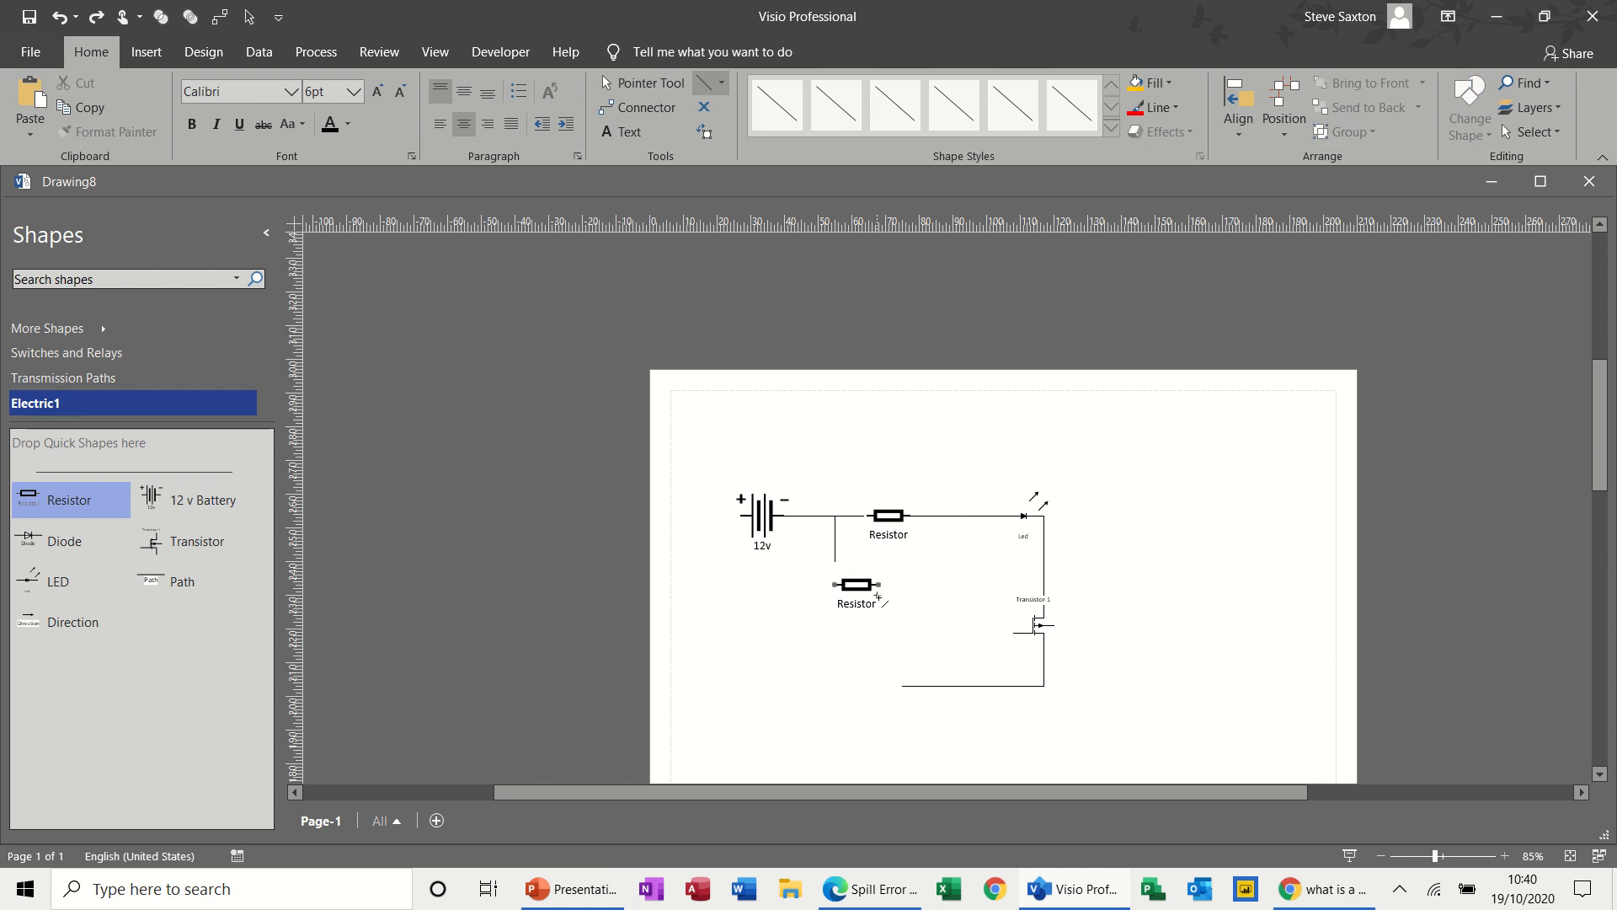
pyautogui.click(600, 83)
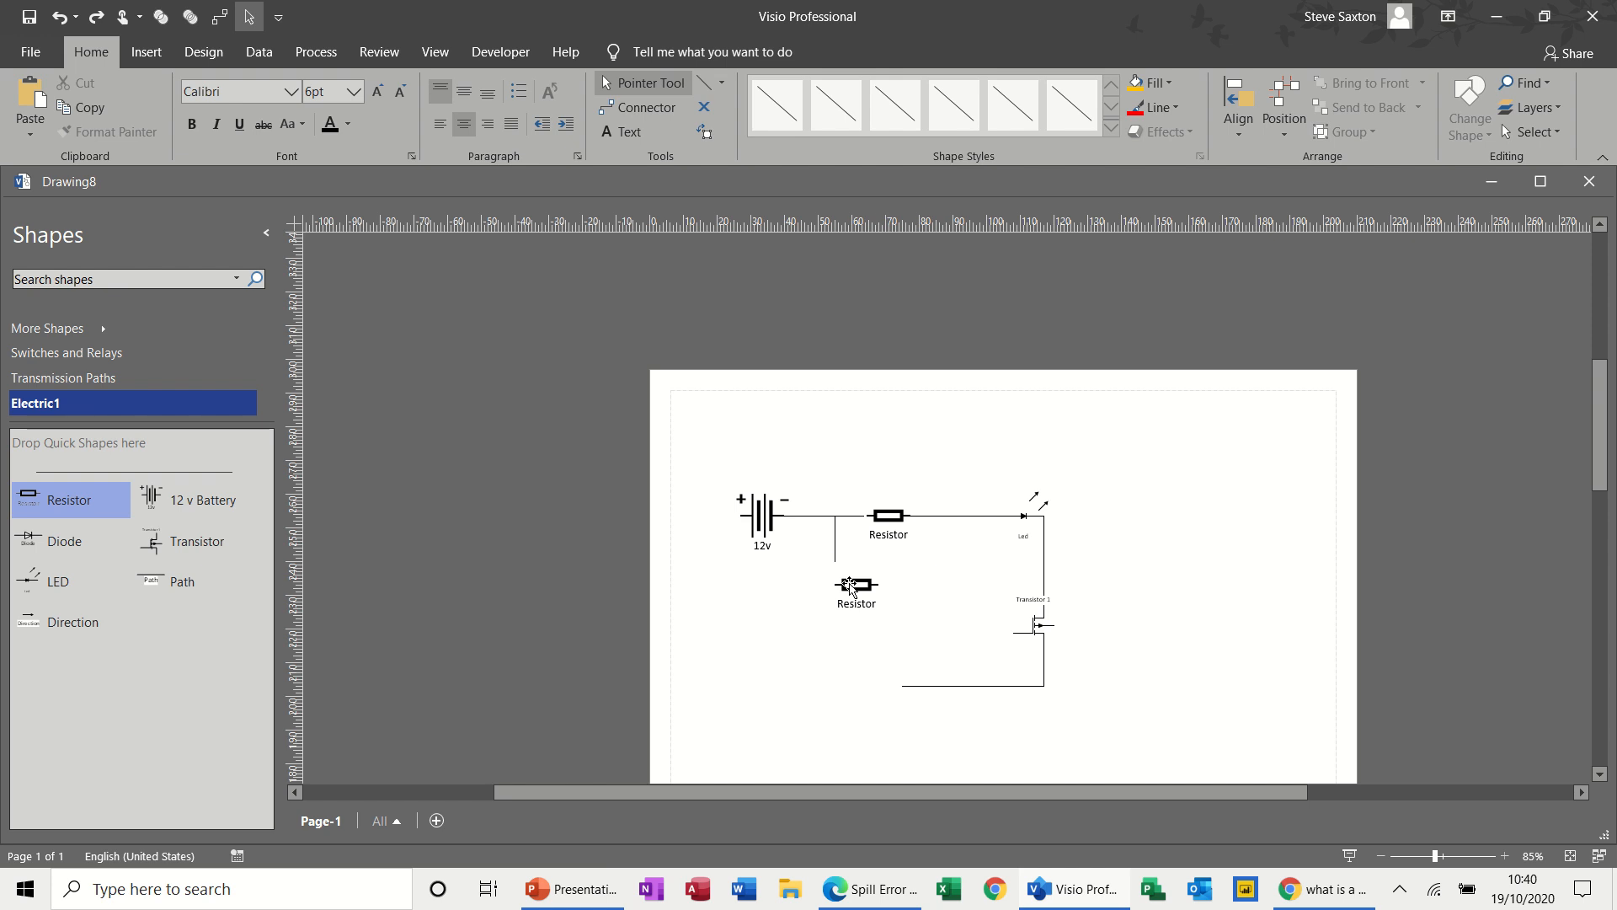
pyautogui.moveTo(850, 587); pyautogui.dragTo(850, 570)
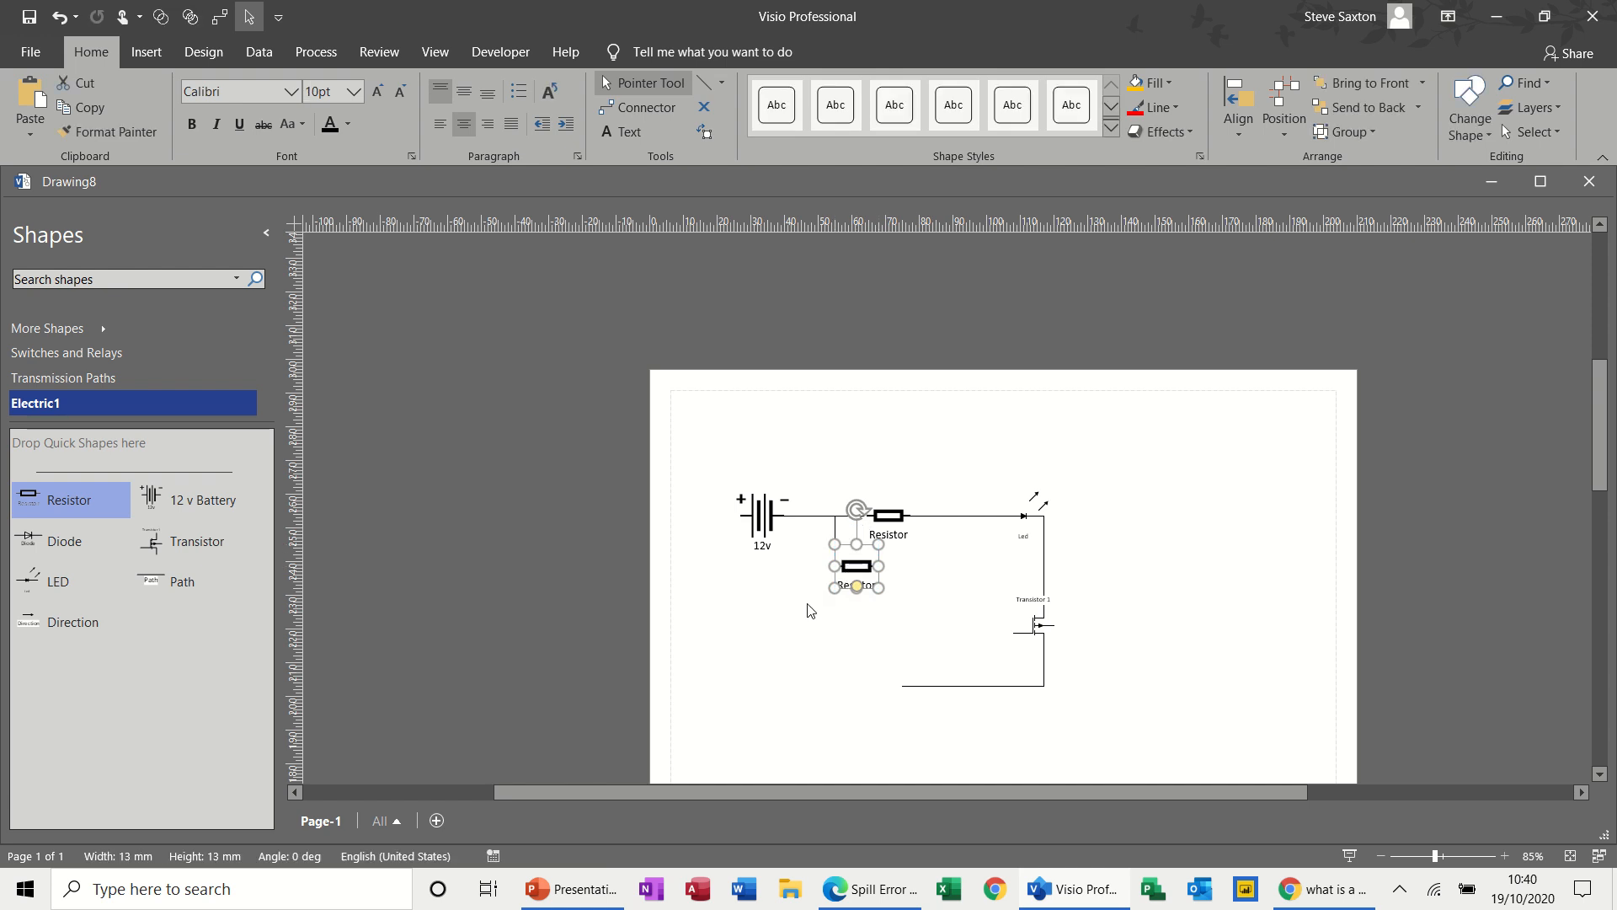
pyautogui.click(807, 610)
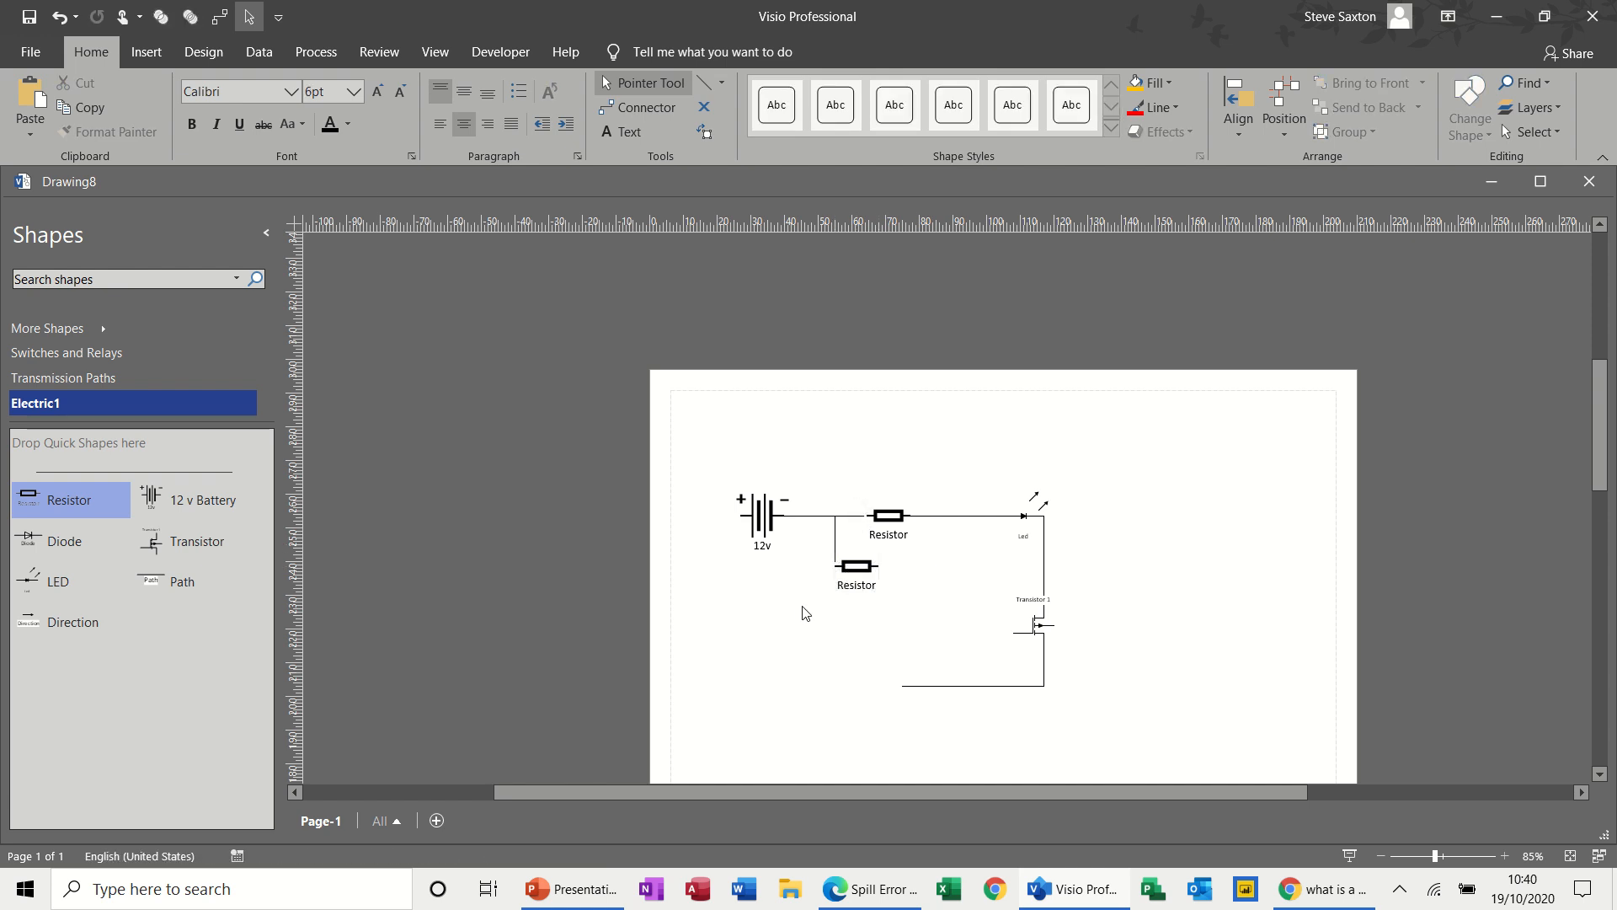
# Step: Draw a vertical line about 13.5 mm long down from the second resistor's right terminal and place a Diode below it
pyautogui.click(705, 81)
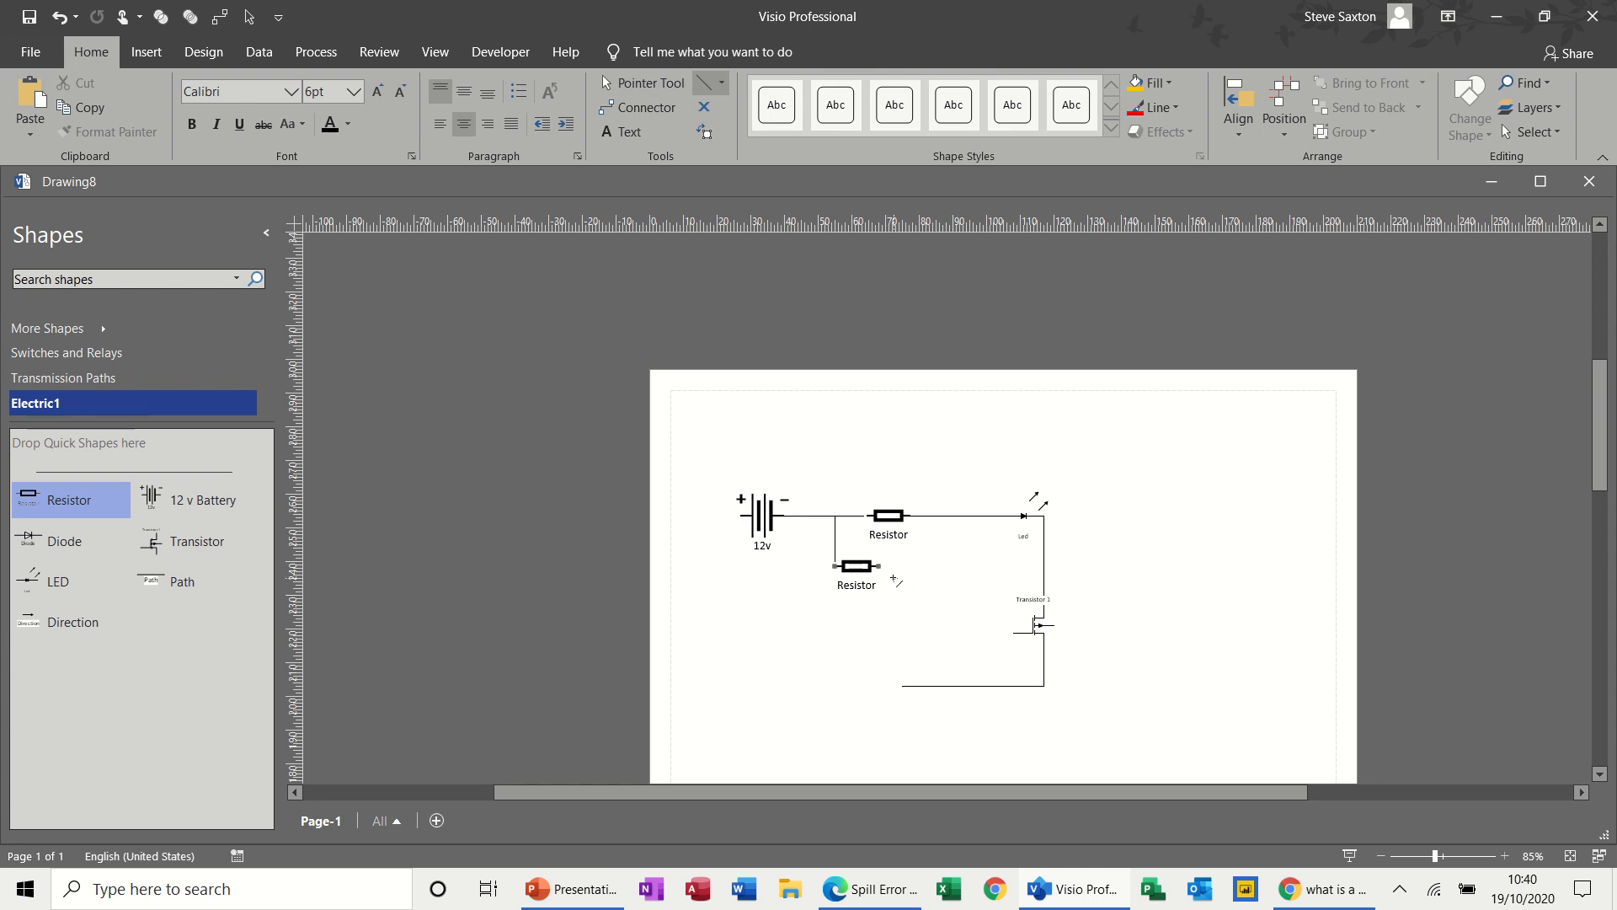
pyautogui.moveTo(880, 566); pyautogui.dragTo(879, 612)
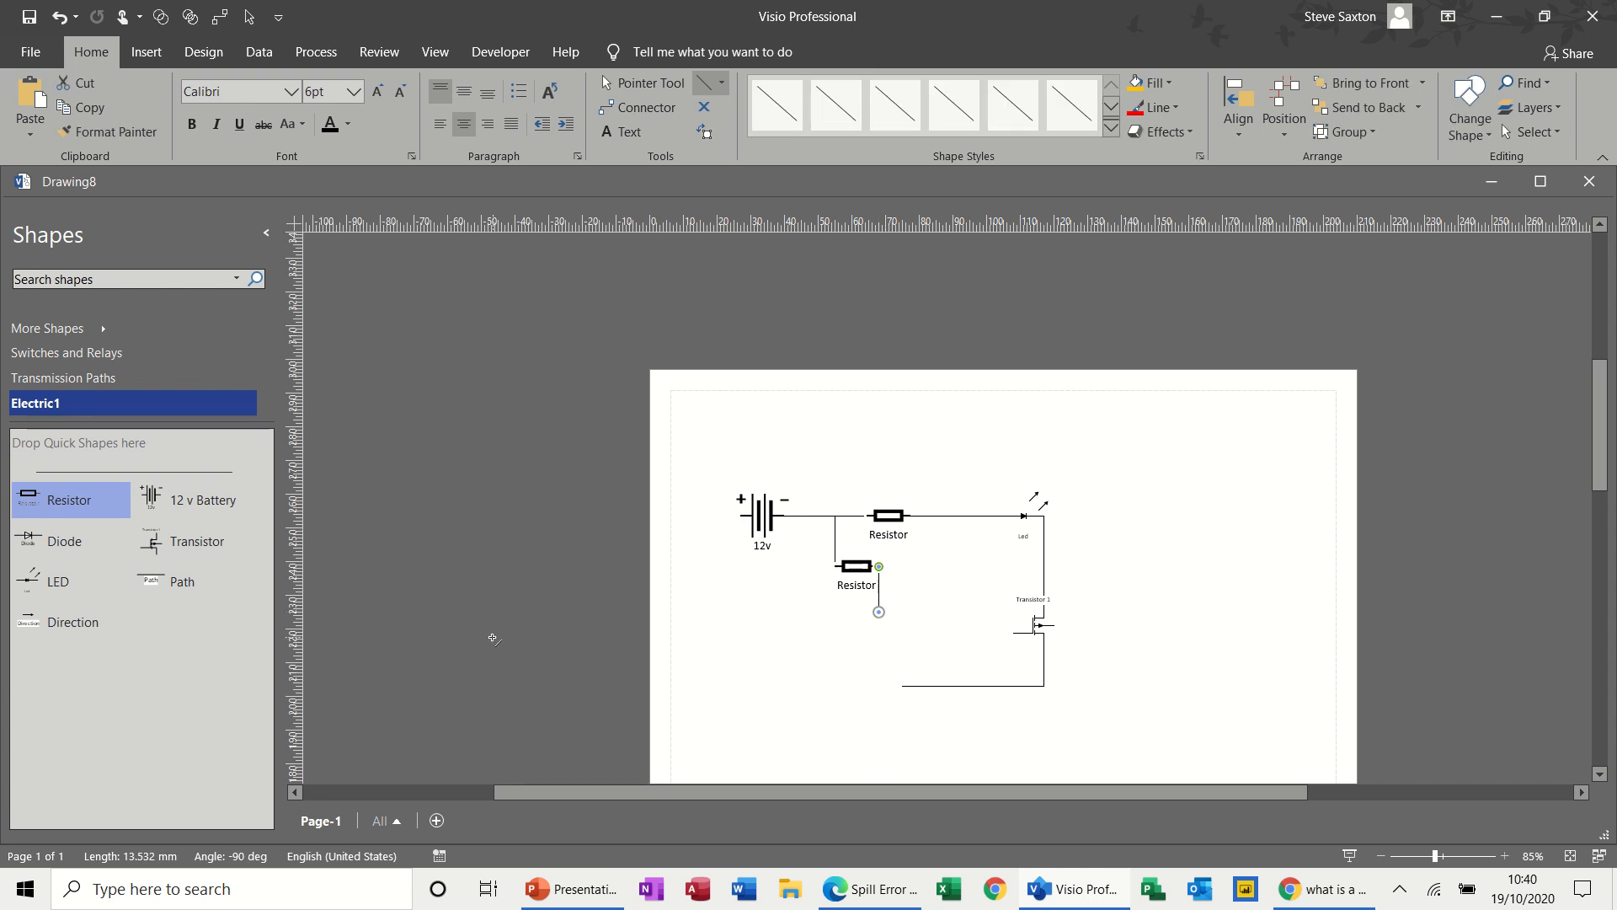
pyautogui.moveTo(76, 544); pyautogui.dragTo(779, 663)
pyautogui.moveTo(811, 632); pyautogui.dragTo(856, 644)
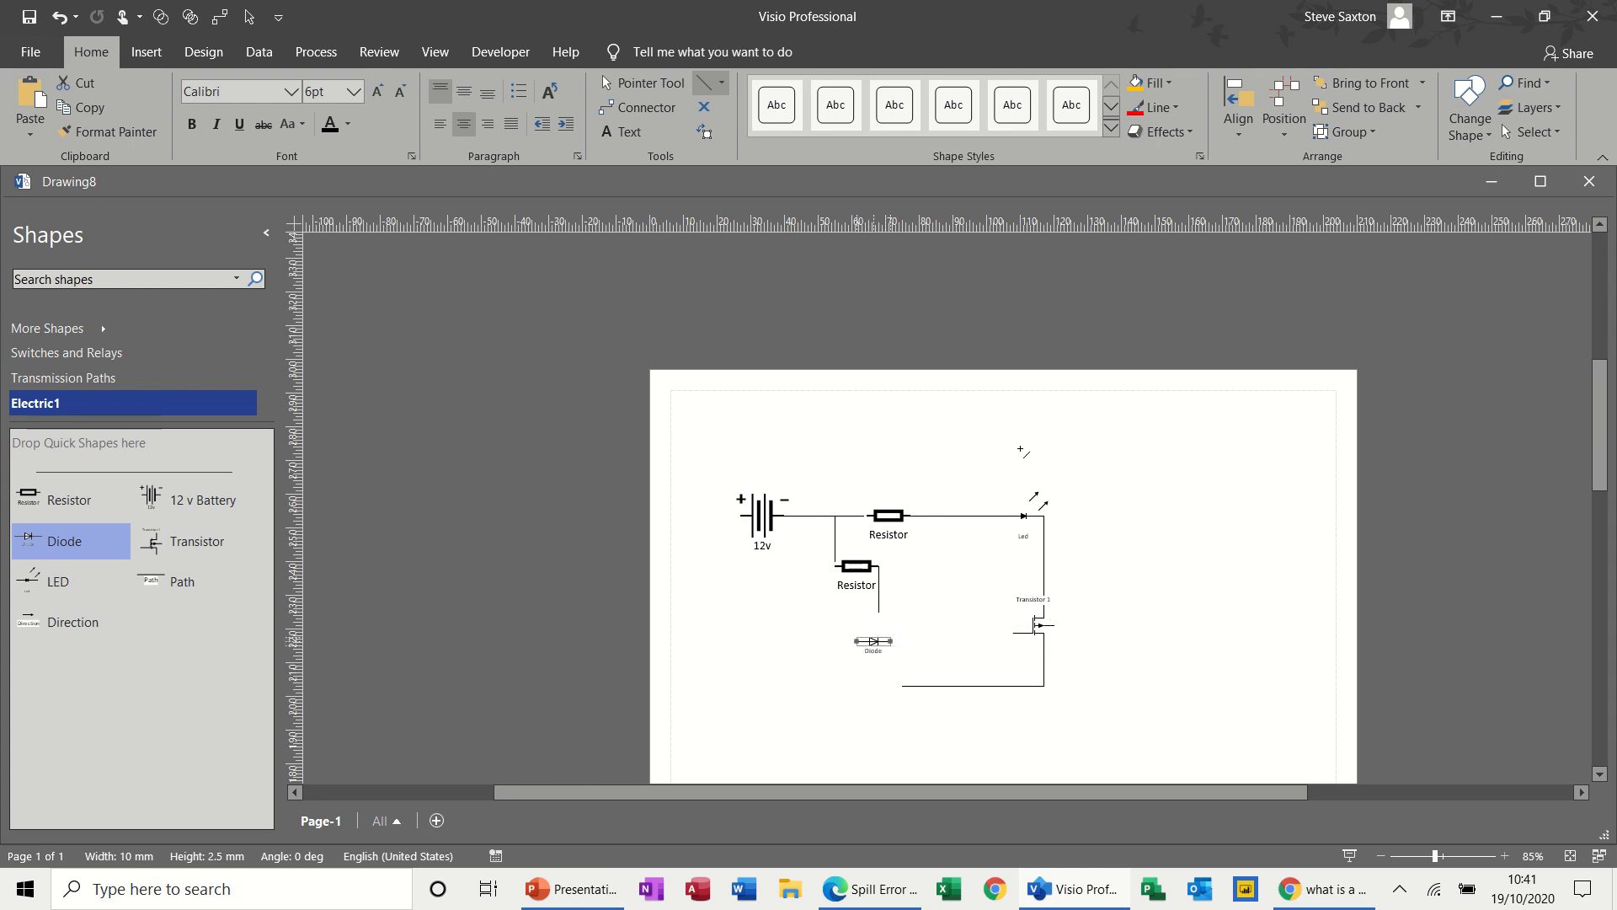
# Step: Rotate the diode right by 90° so it stands vertically below the second resistor
pyautogui.click(1246, 130)
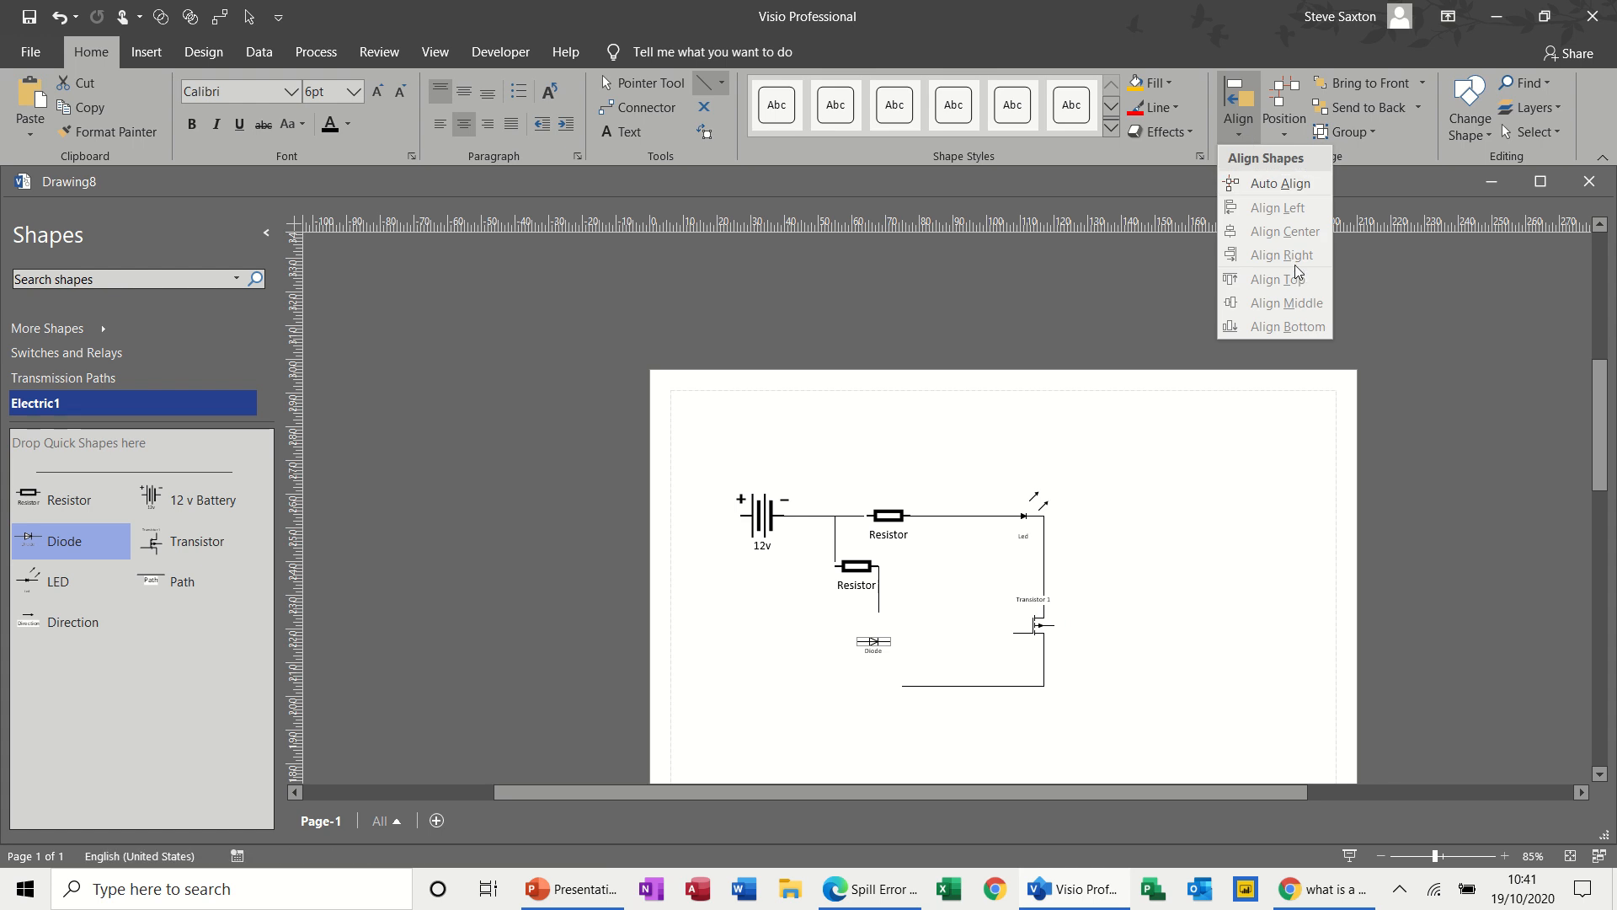
pyautogui.click(1281, 125)
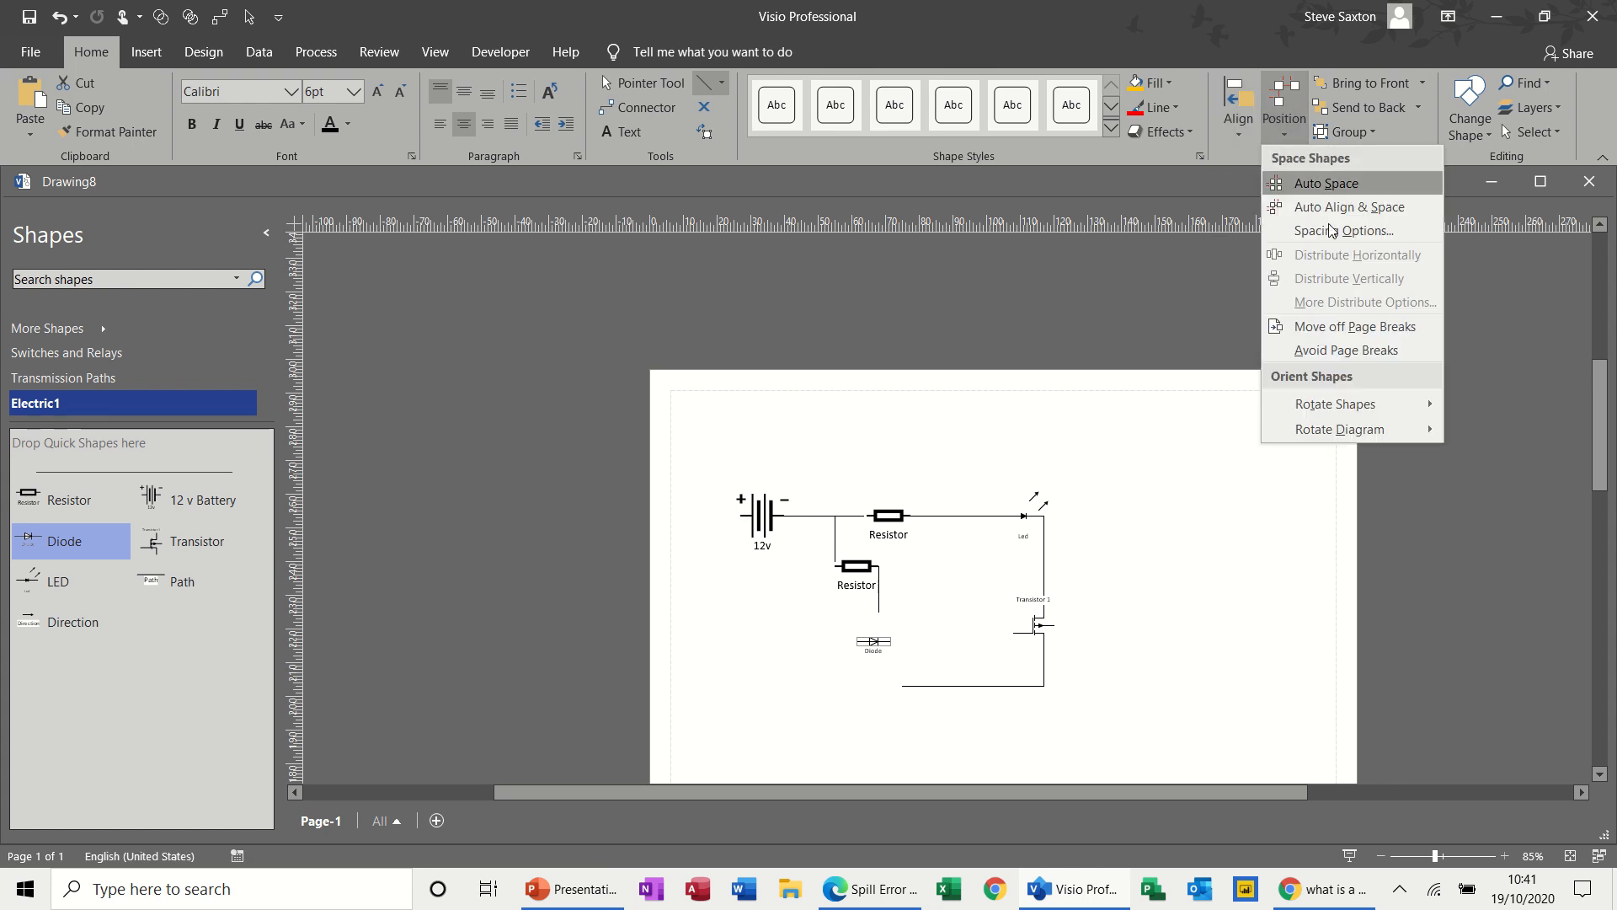
pyautogui.moveTo(1362, 403)
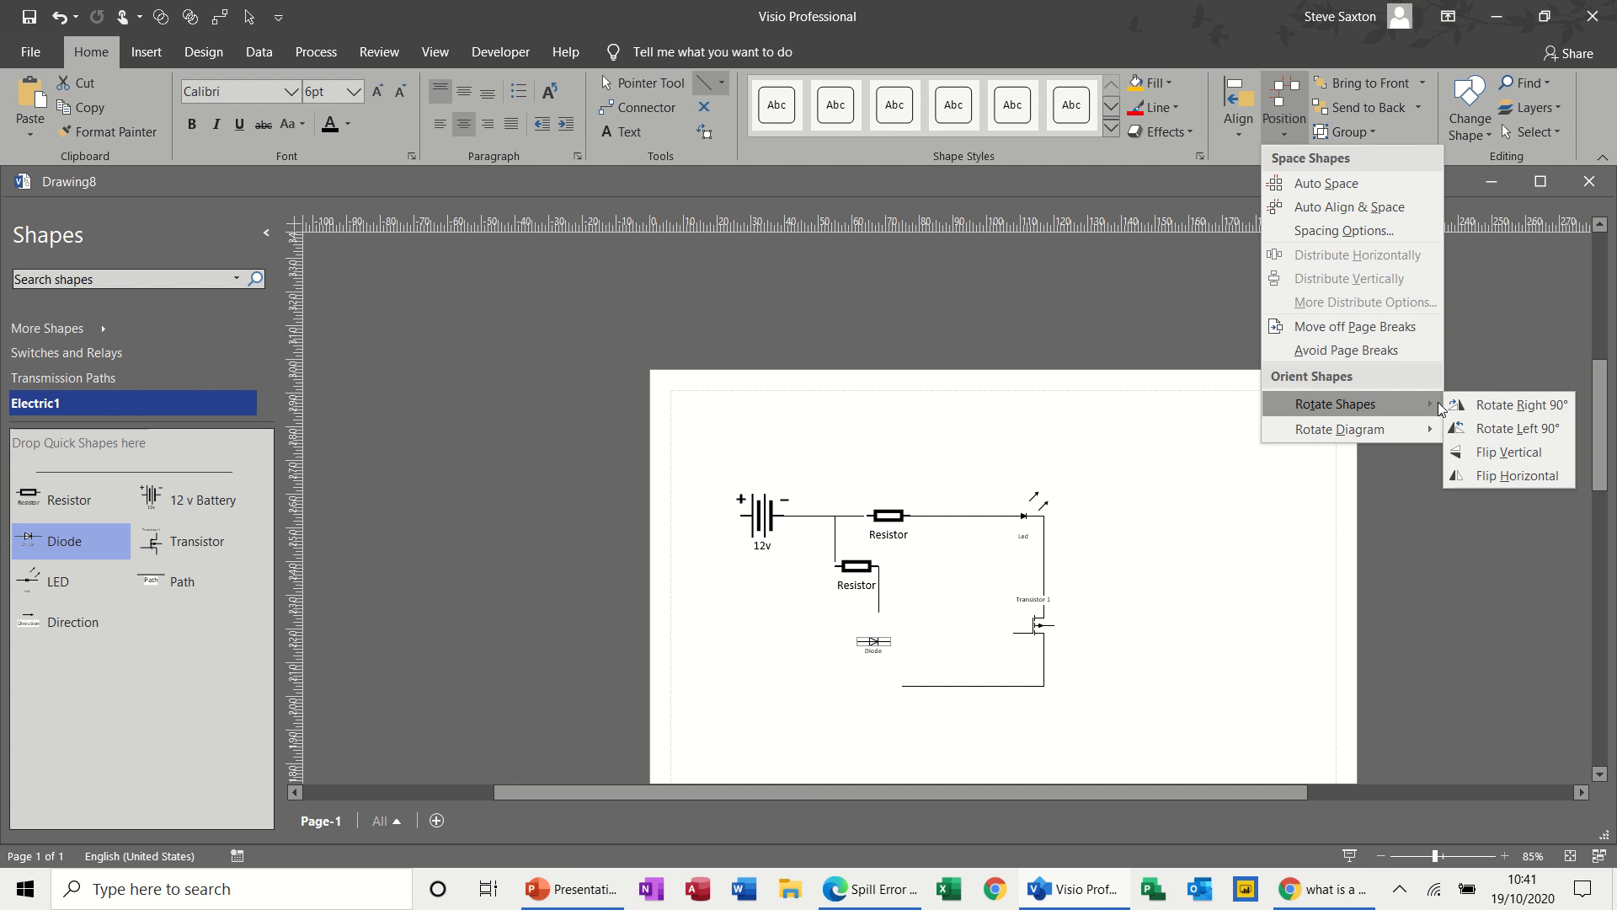
pyautogui.click(1507, 404)
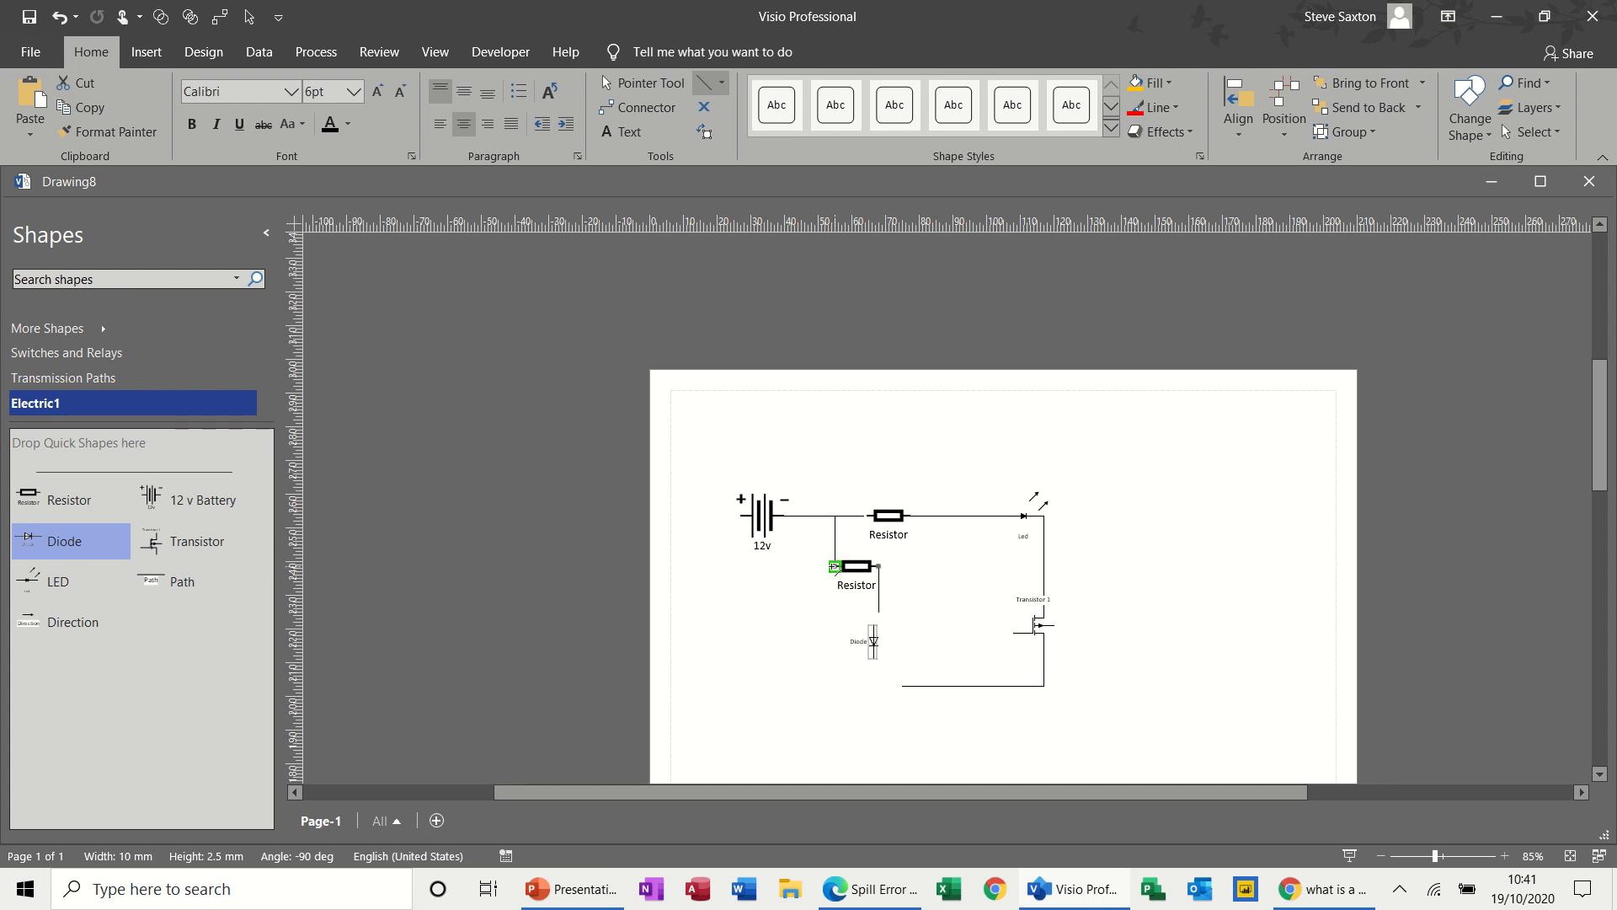
# Step: Try to rotate the second resistor in place at the lower end of the branch line
pyautogui.click(648, 82)
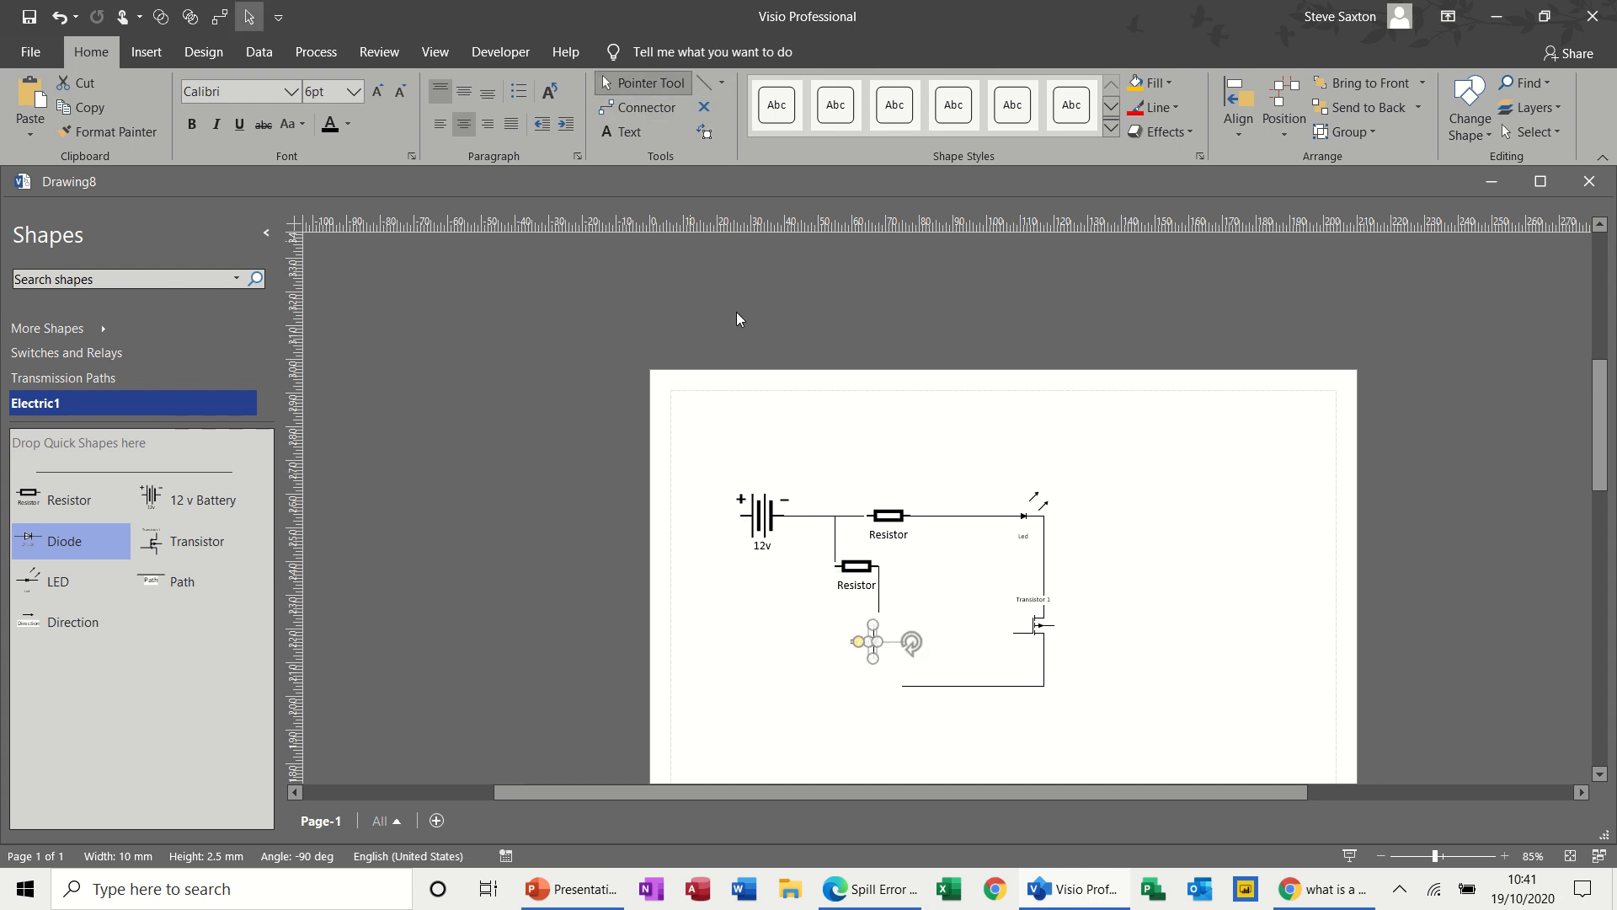
pyautogui.click(834, 552)
pyautogui.click(854, 564)
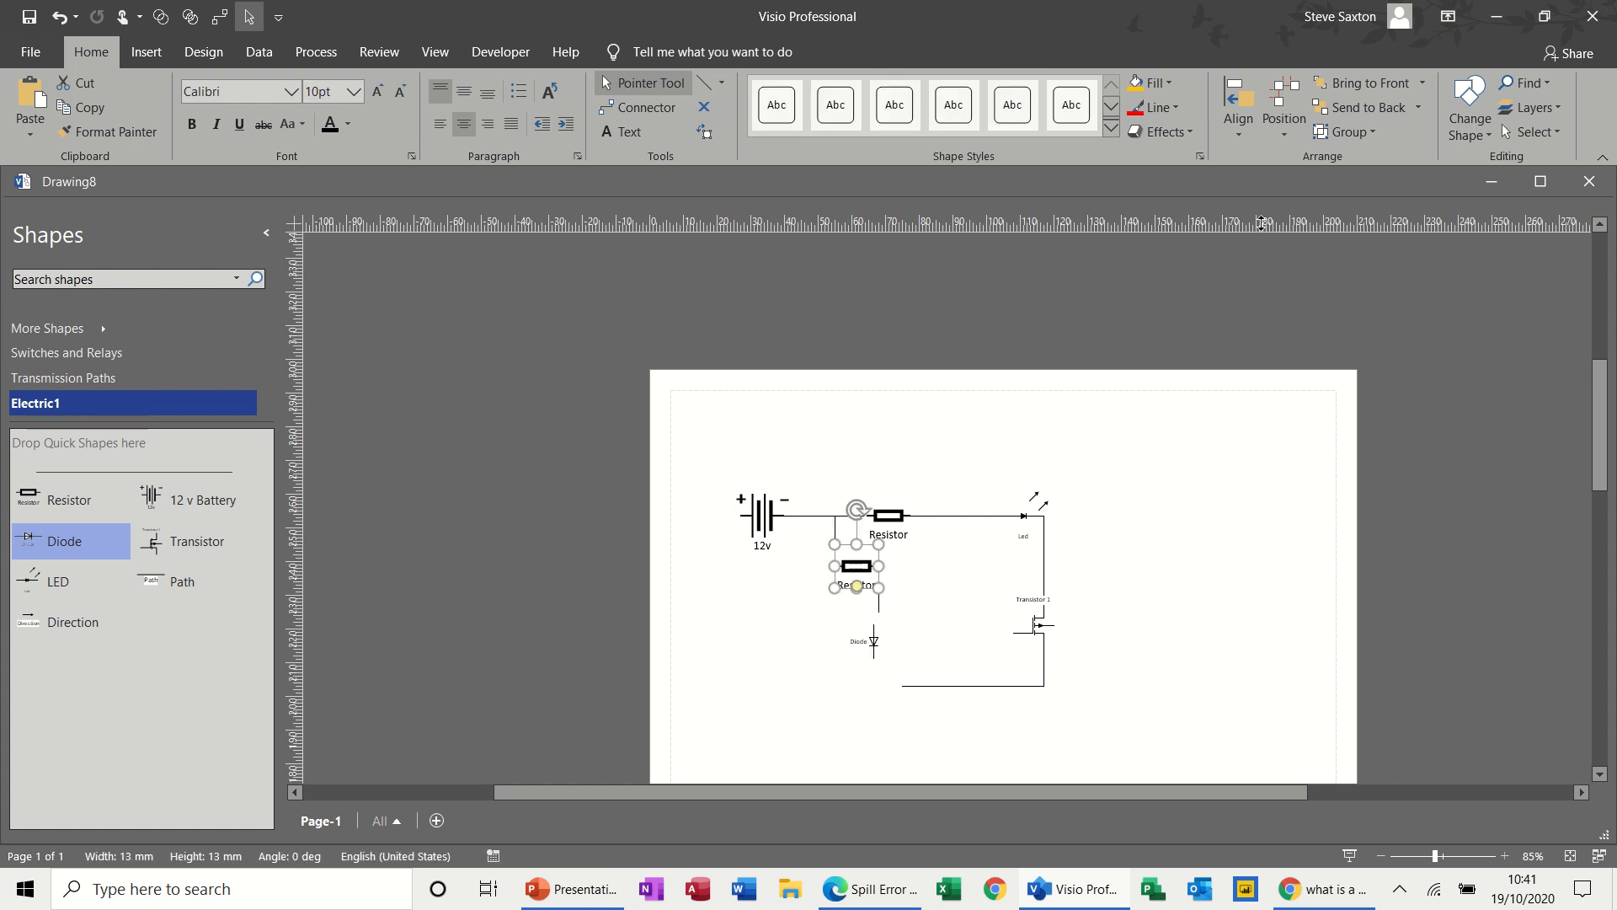
pyautogui.click(1291, 134)
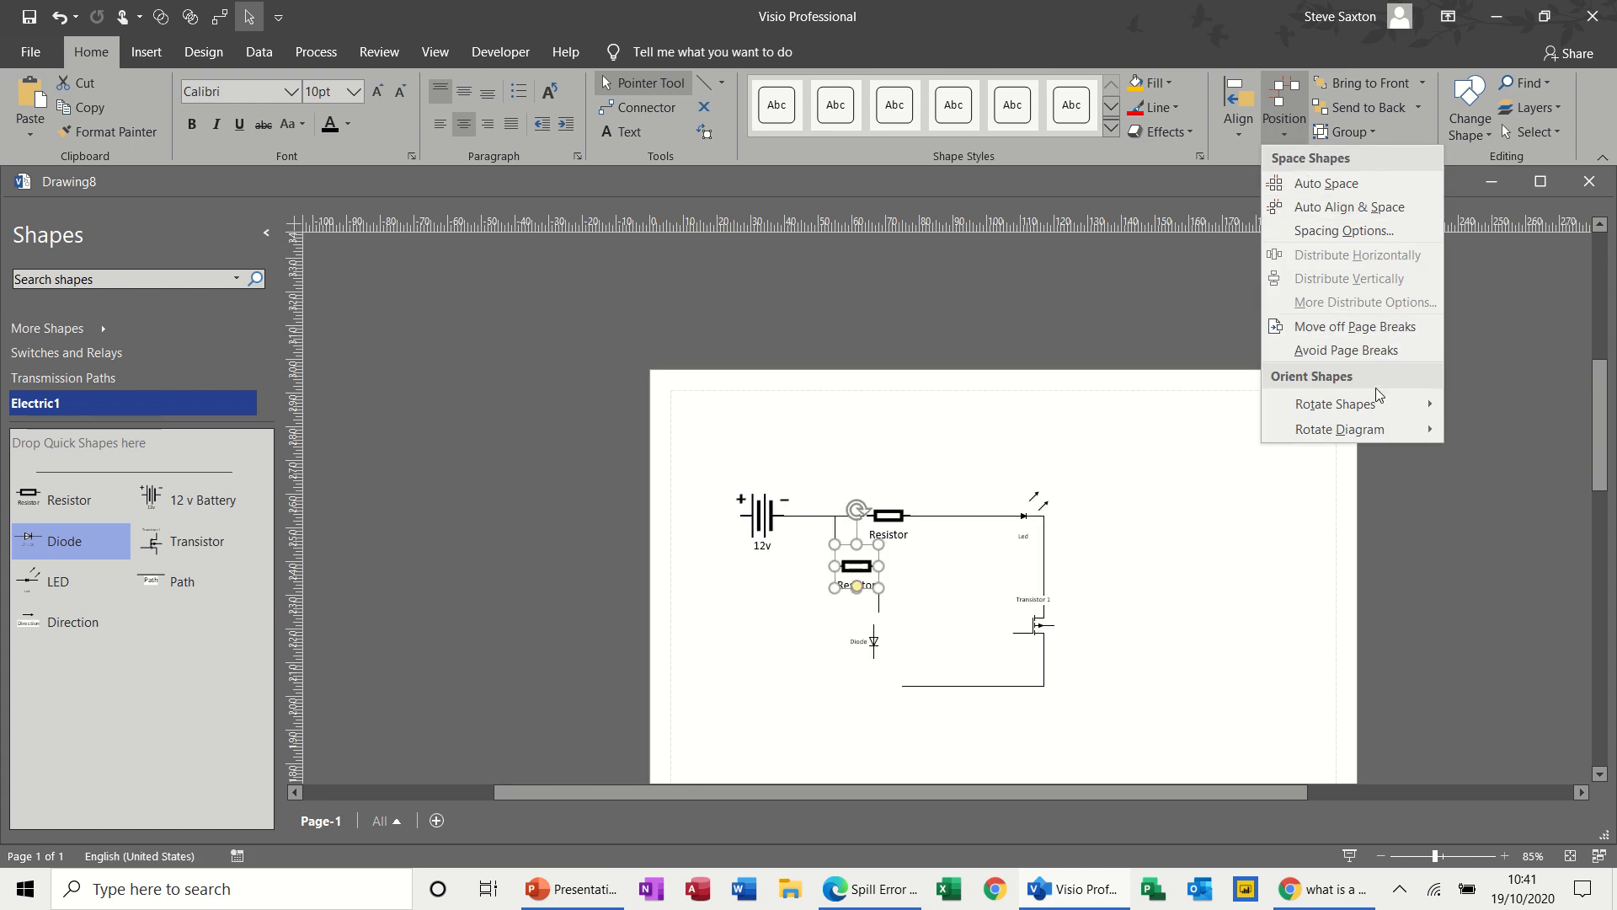
pyautogui.moveTo(1376, 395)
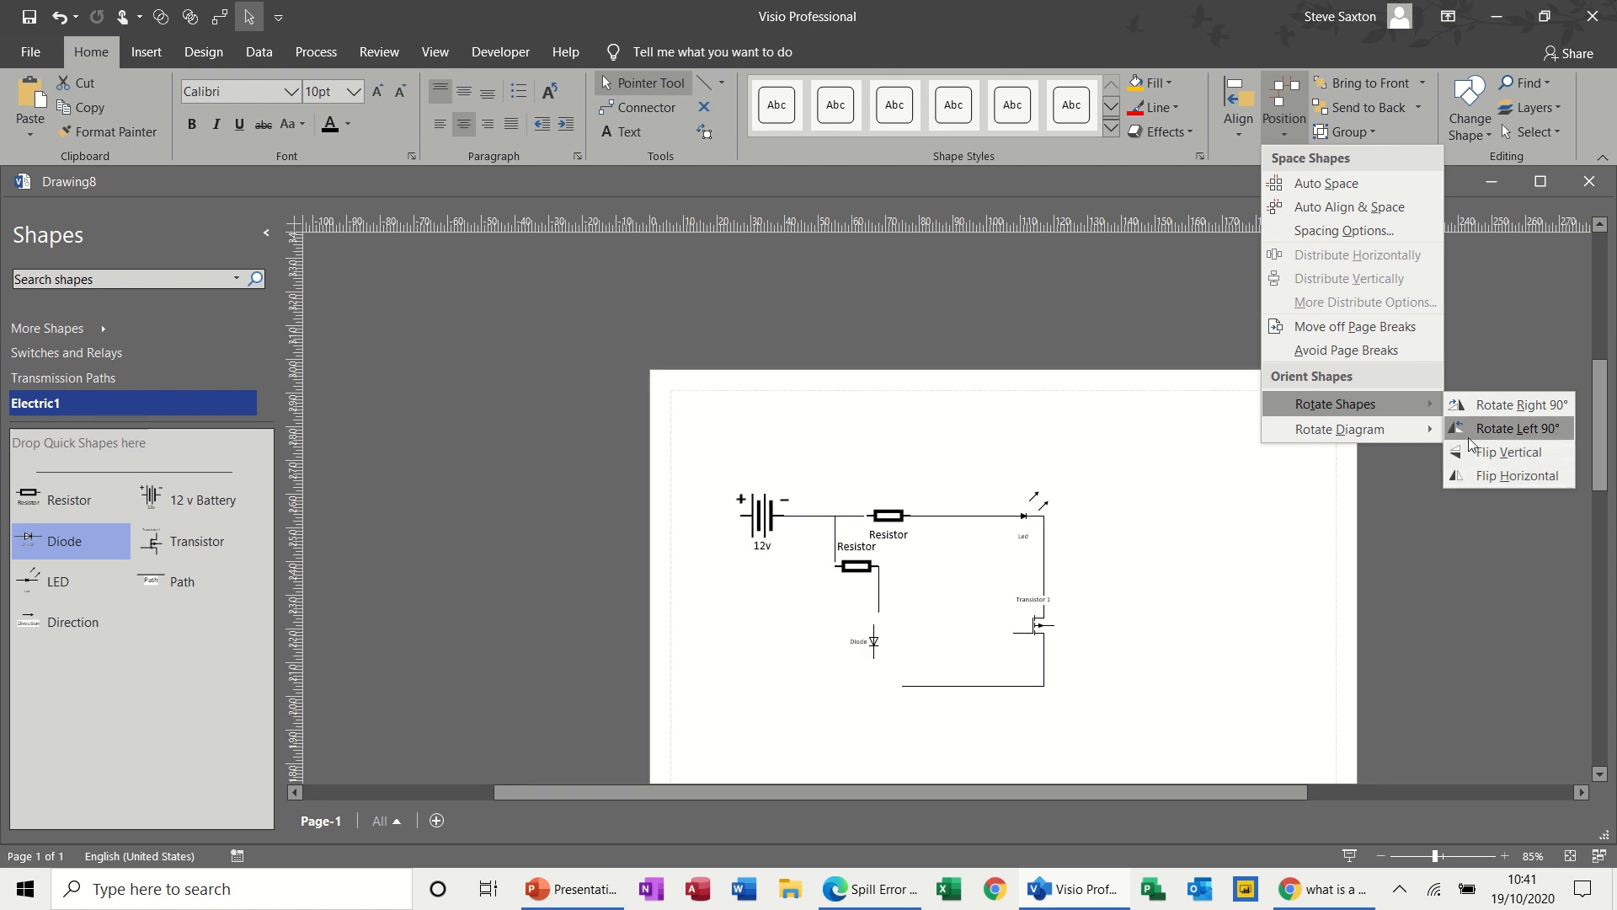
# Step: Move the second resistor clear of the branch to below the battery, and delete the line attached to its right terminal
pyautogui.click(855, 568)
pyautogui.moveTo(856, 568); pyautogui.dragTo(762, 617)
pyautogui.click(876, 614)
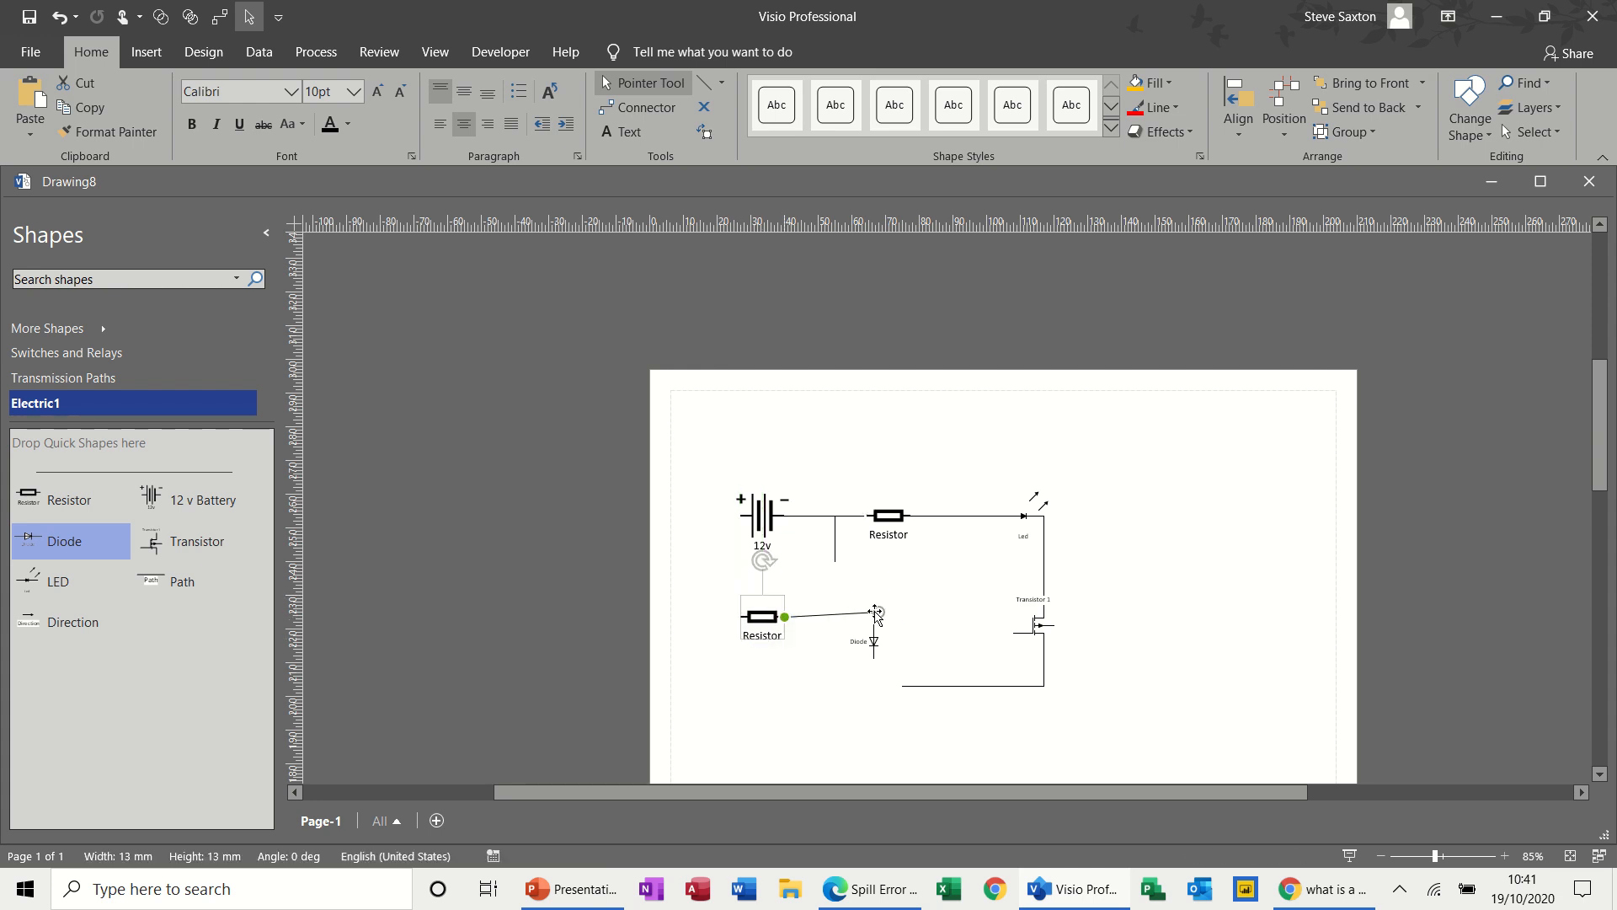
pyautogui.press('Delete')
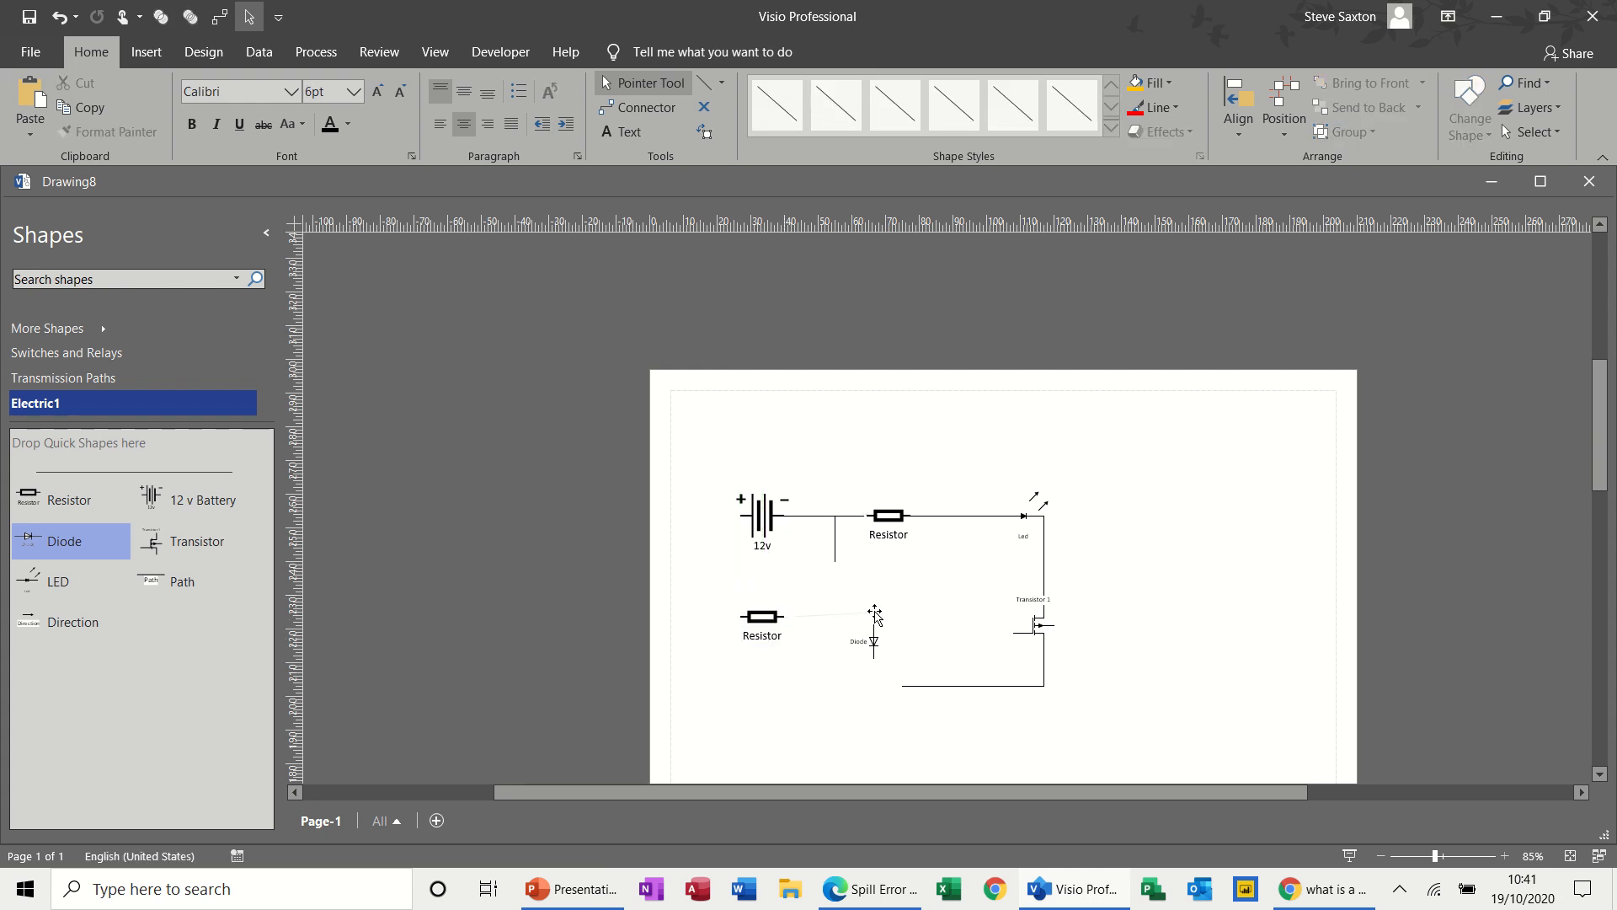
# Step: Rotate the resistor below the battery right by 90° so it stands vertically
pyautogui.click(770, 620)
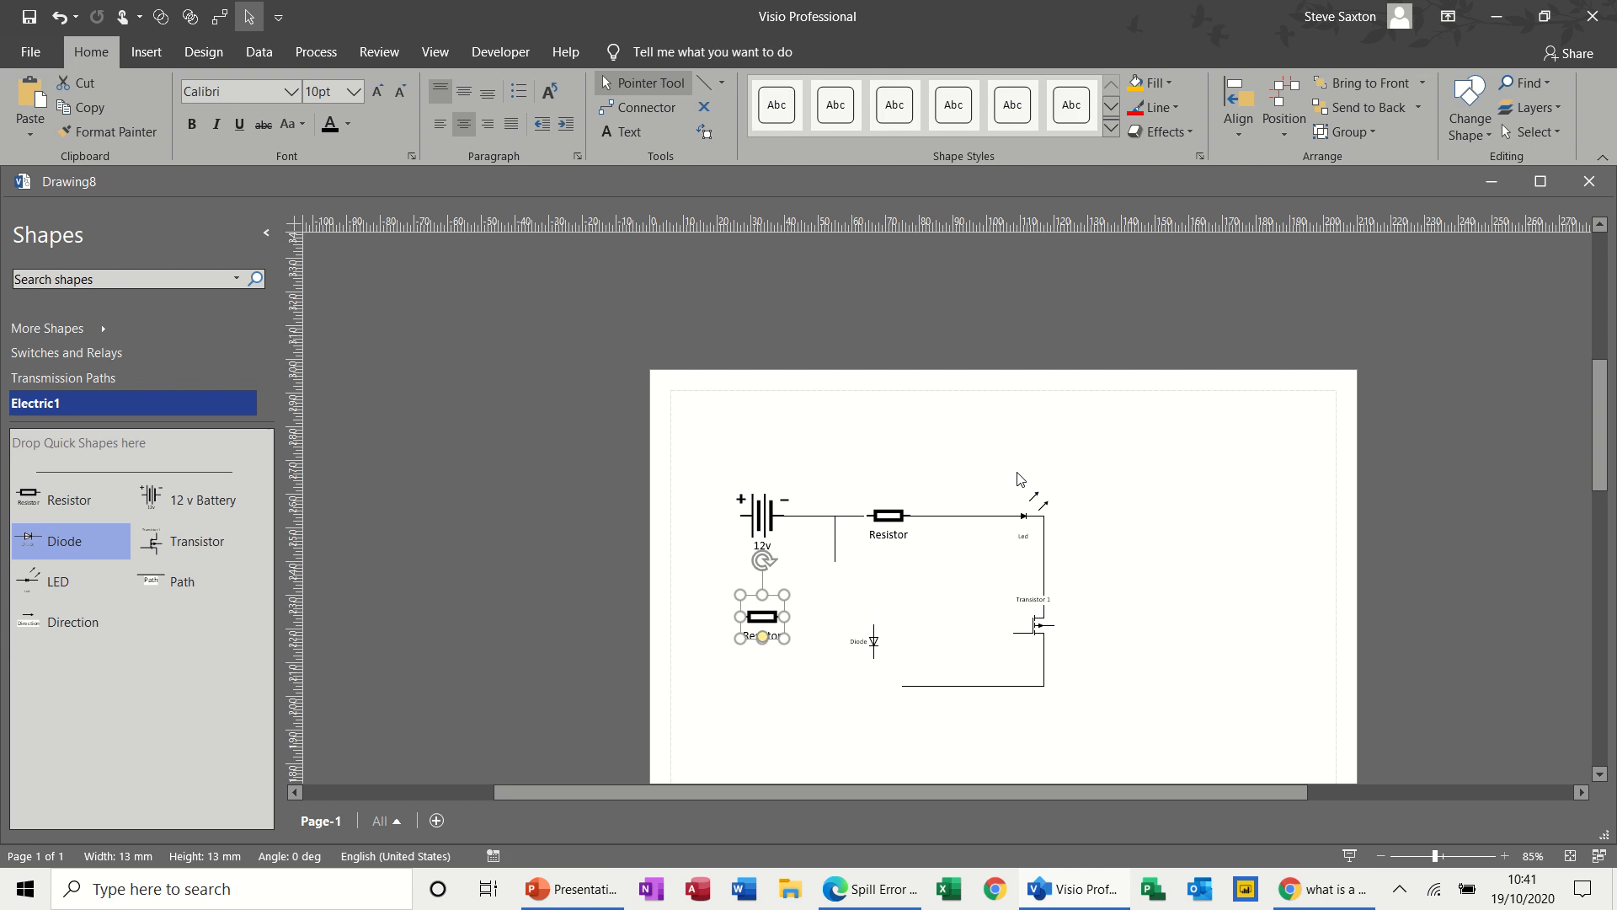
pyautogui.click(1285, 127)
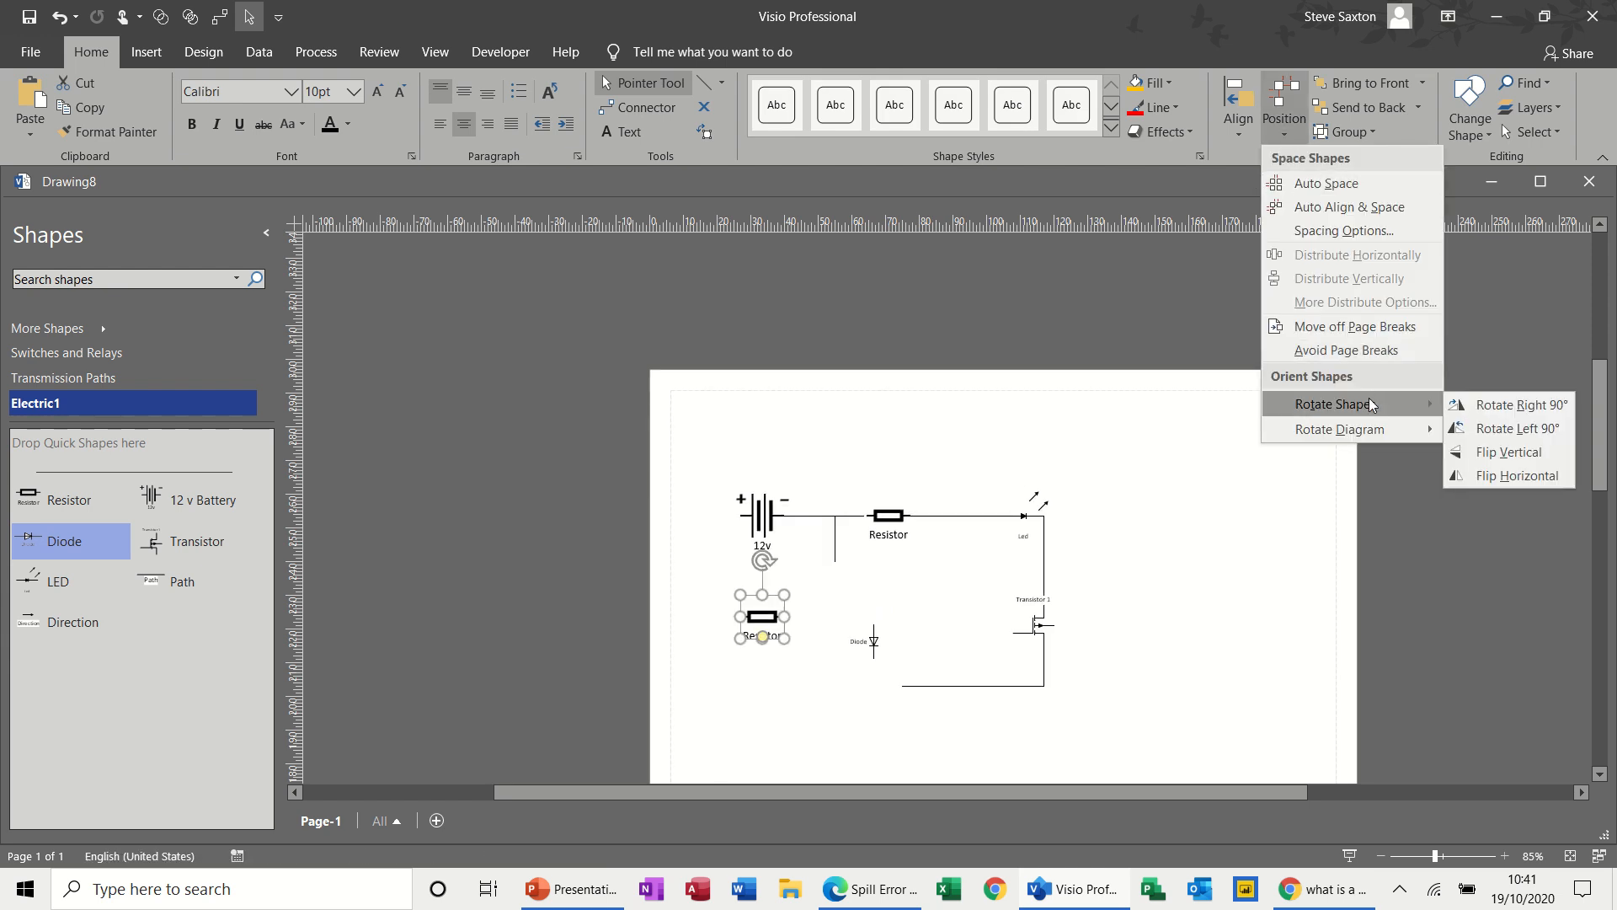
pyautogui.click(1480, 411)
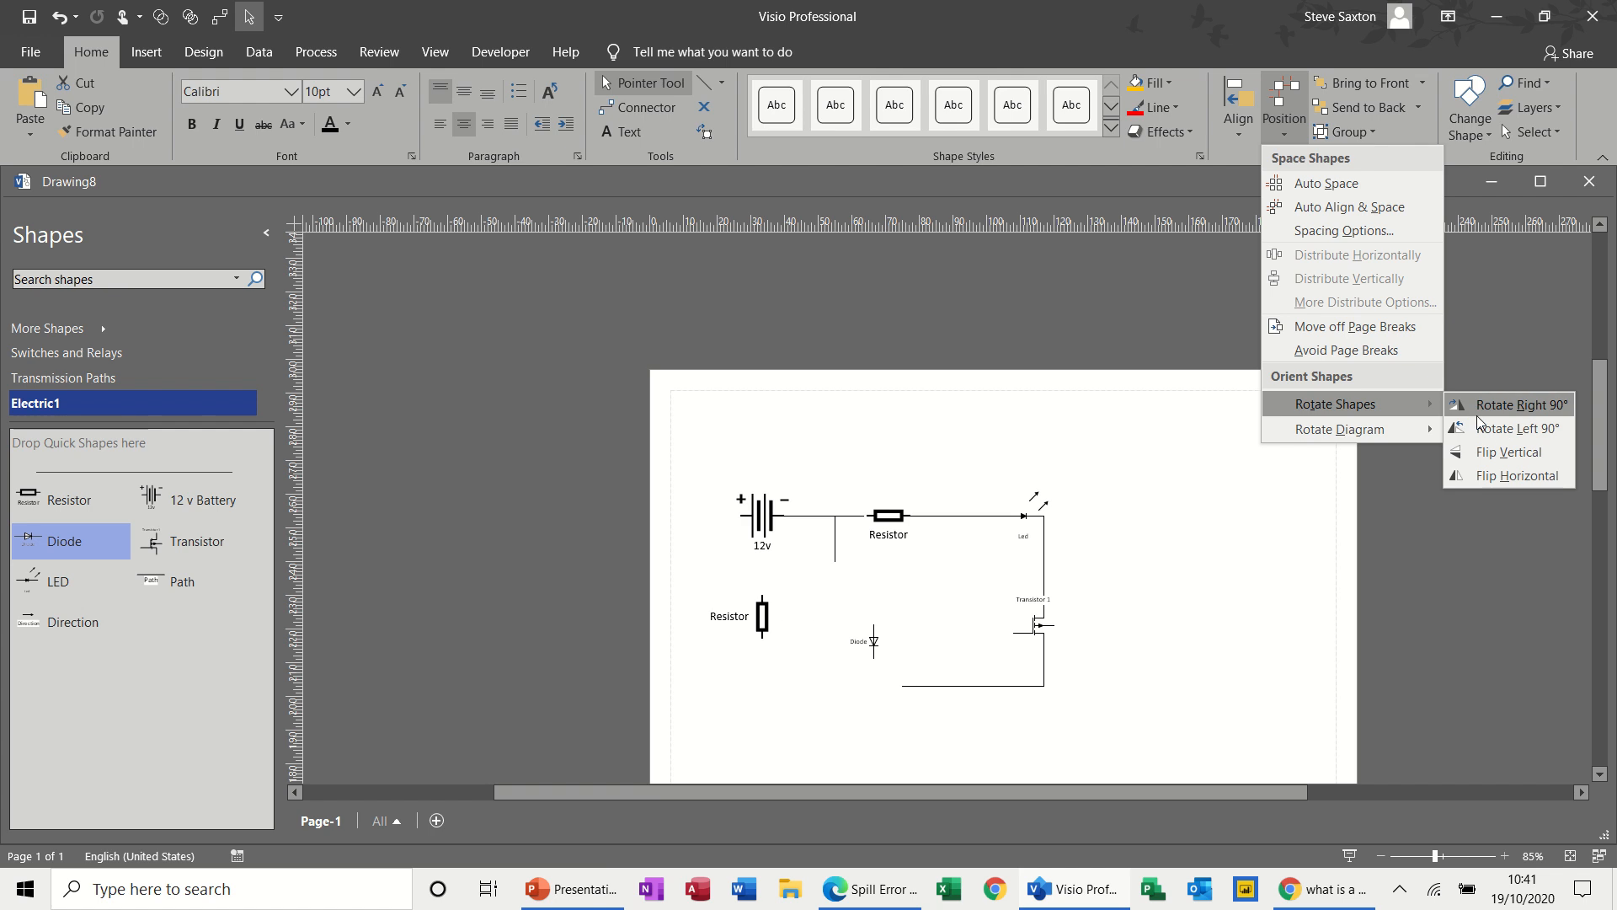
pyautogui.click(1478, 413)
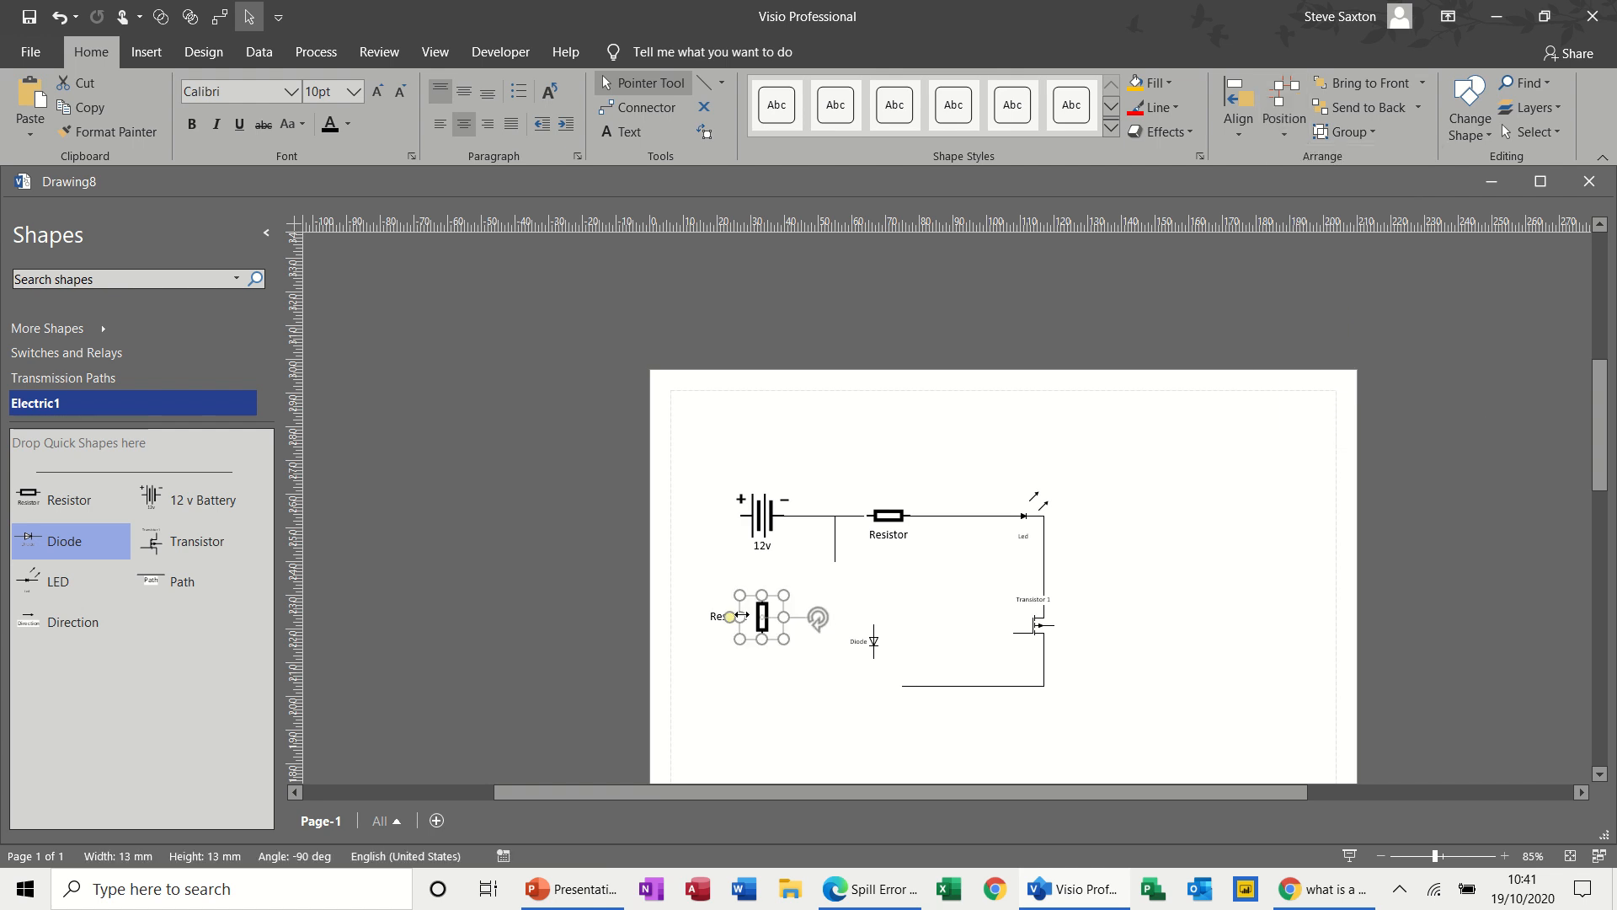
# Step: Move the vertical resistor so its upper terminal meets the lower end of the branch line
pyautogui.click(761, 660)
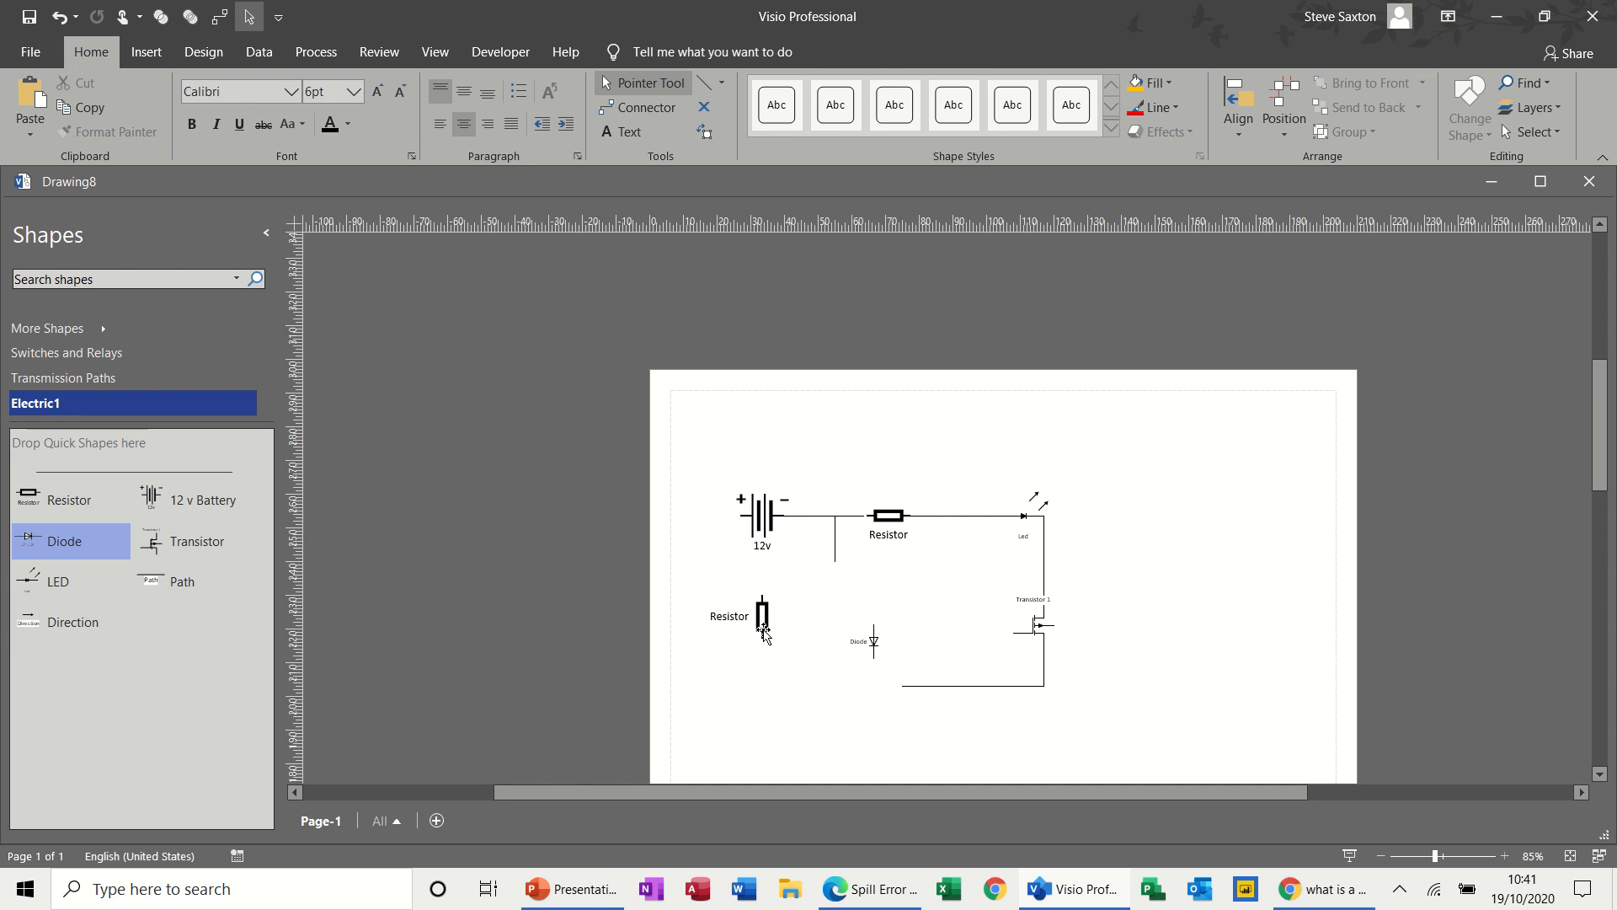
pyautogui.moveTo(763, 634); pyautogui.dragTo(835, 603)
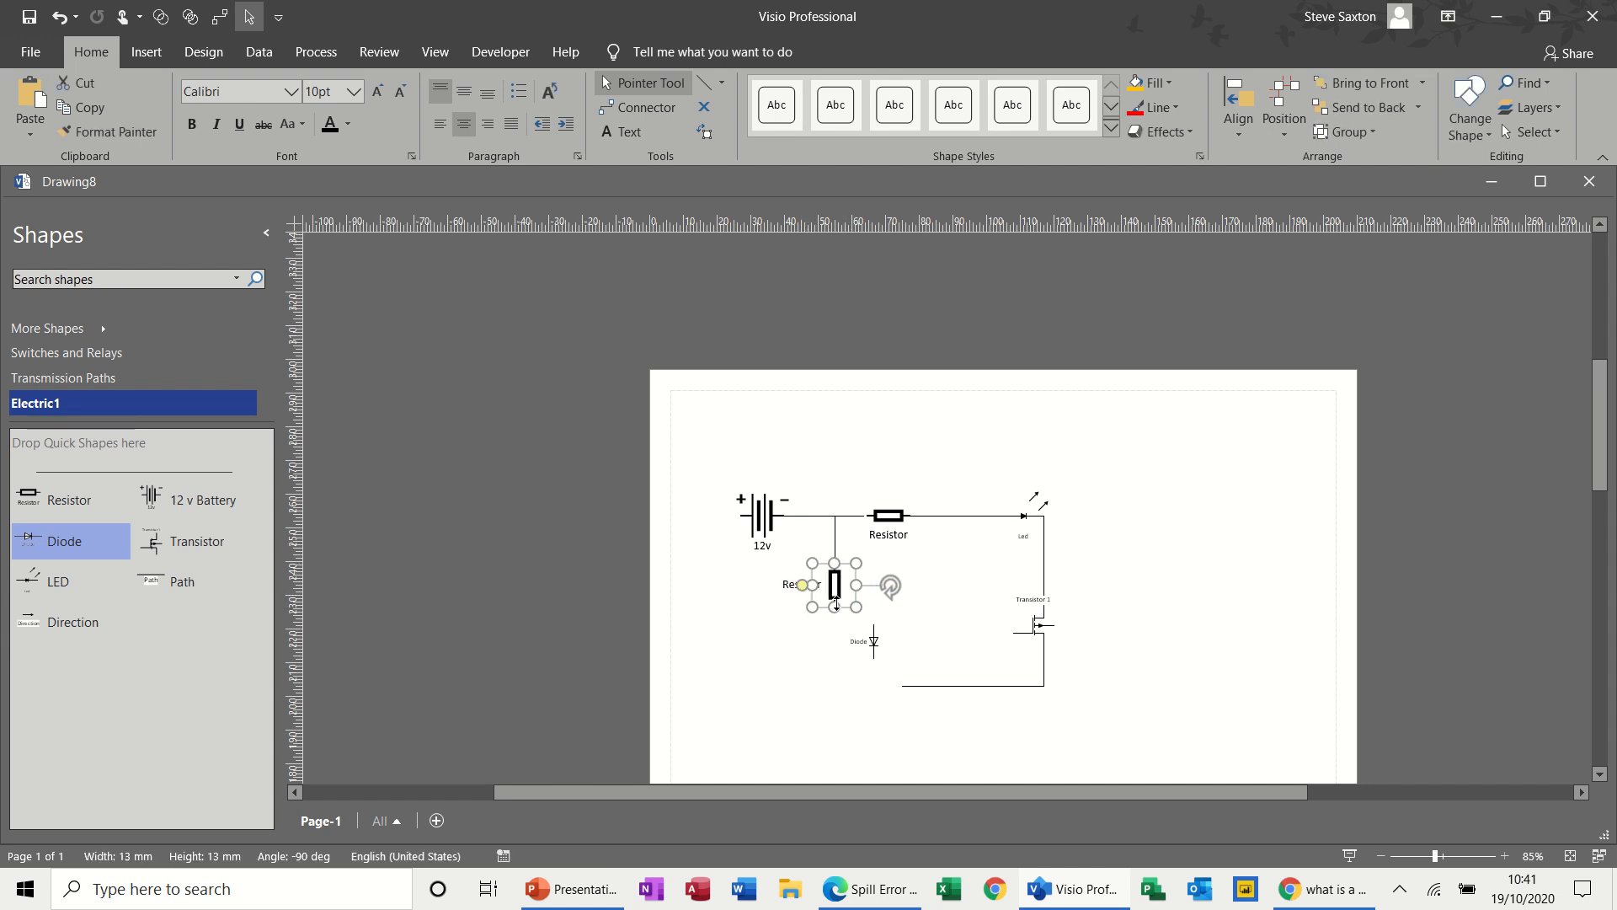
pyautogui.click(821, 681)
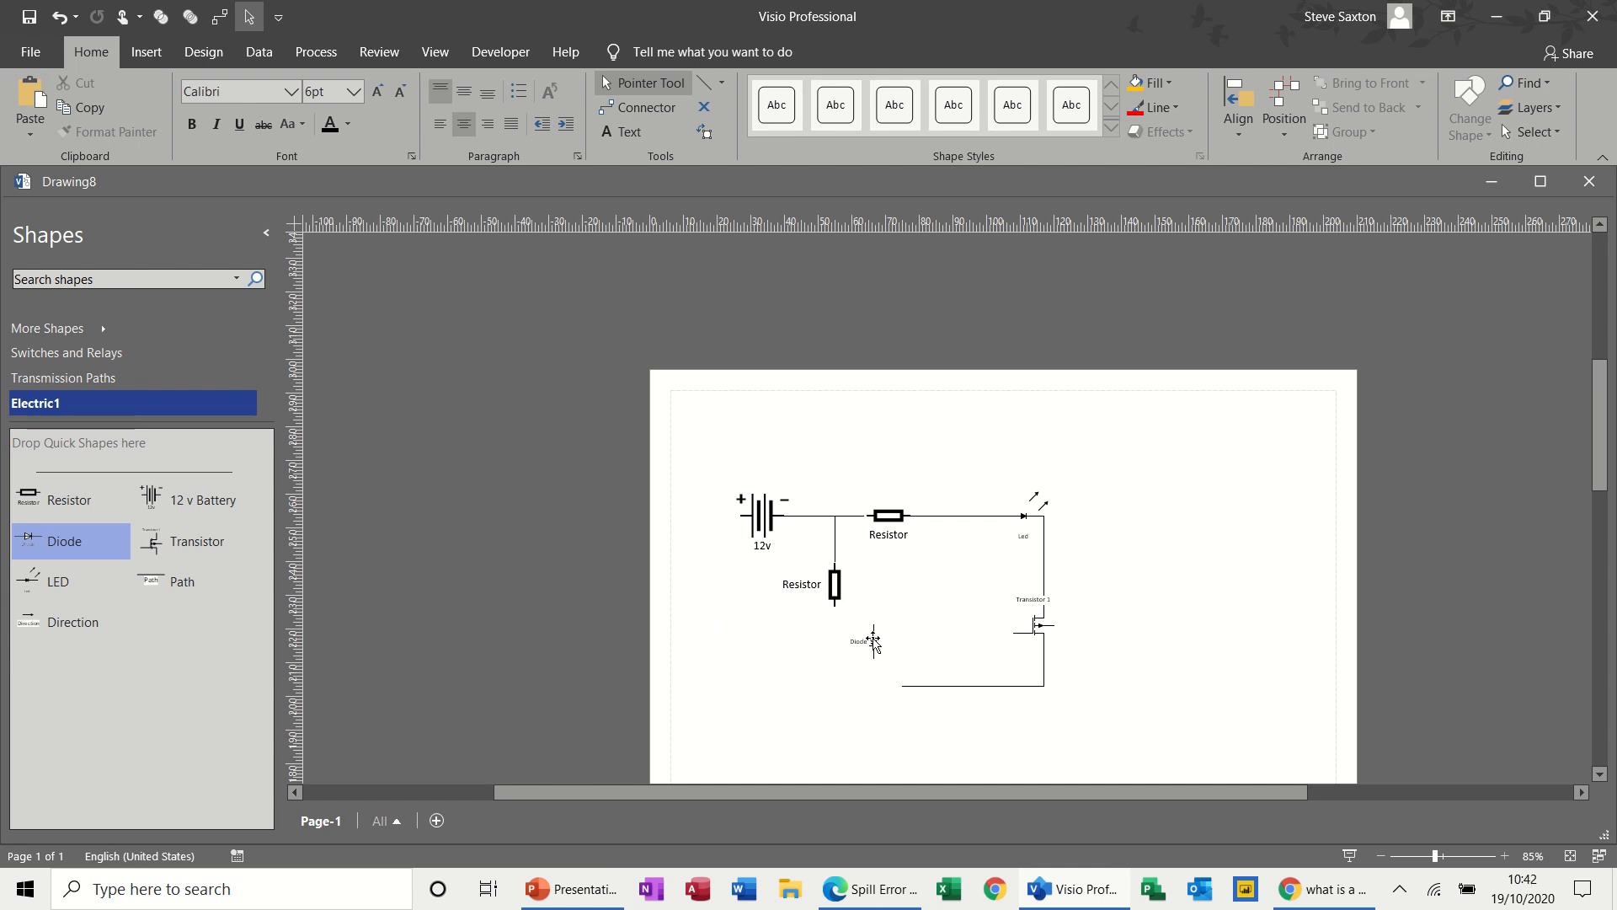
# Step: Reposition the diode below and slightly left of the vertical resistor
pyautogui.moveTo(868, 636); pyautogui.dragTo(838, 618)
pyautogui.click(968, 598)
pyautogui.moveTo(837, 627); pyautogui.dragTo(804, 651)
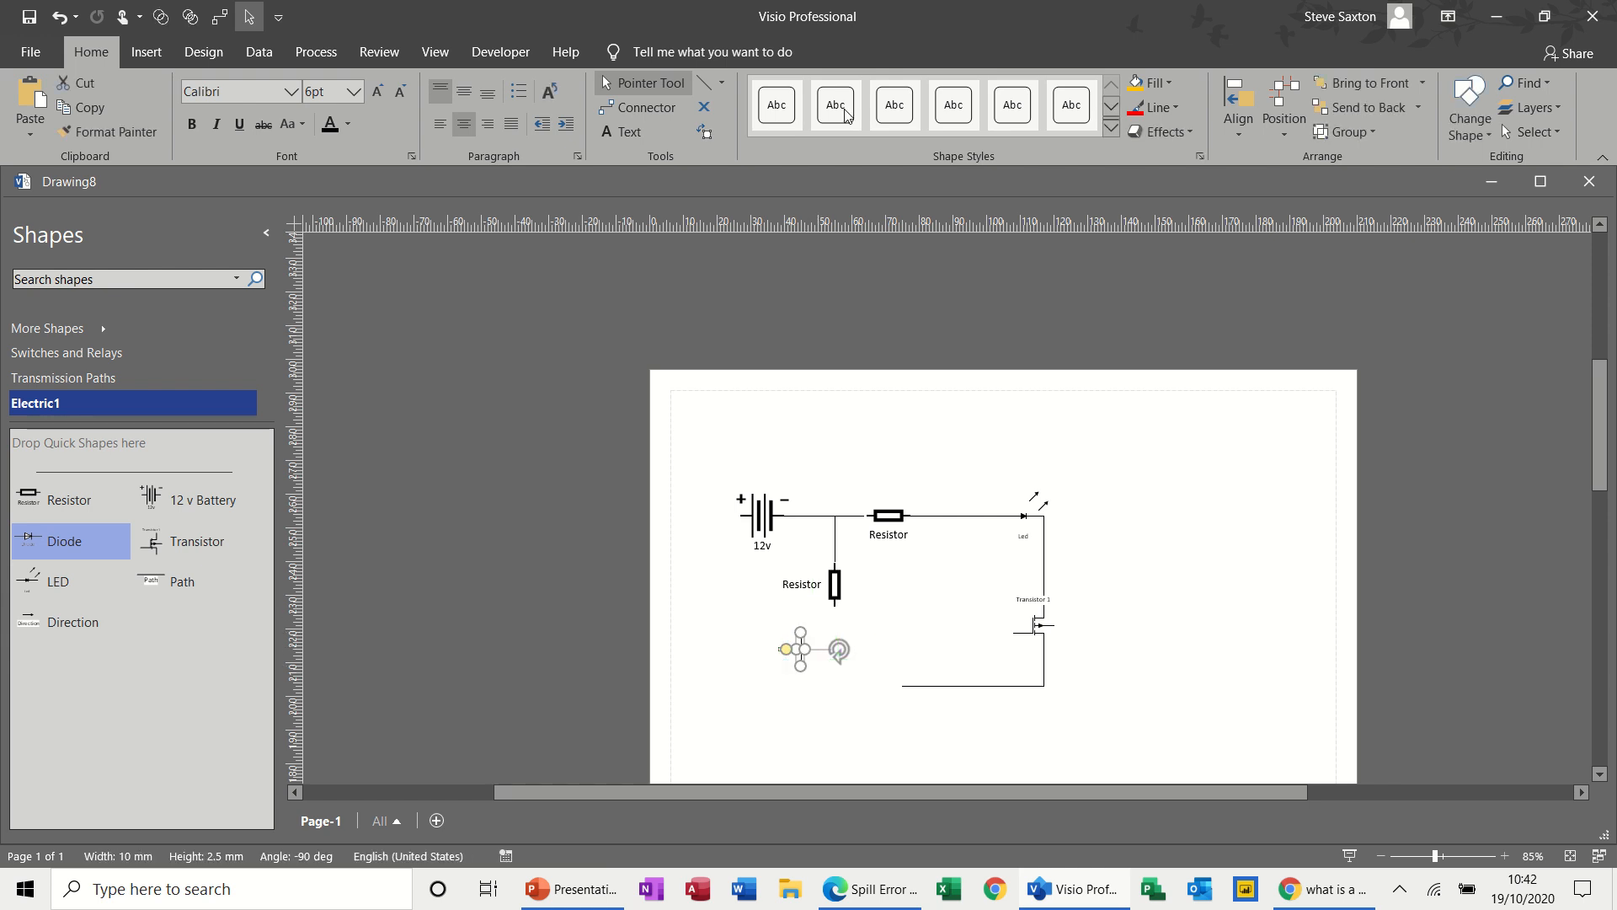
# Step: Draw a 20 mm crossbar under the vertical resistor with a drop of about 7.5 mm from its left end to the diode
pyautogui.click(709, 83)
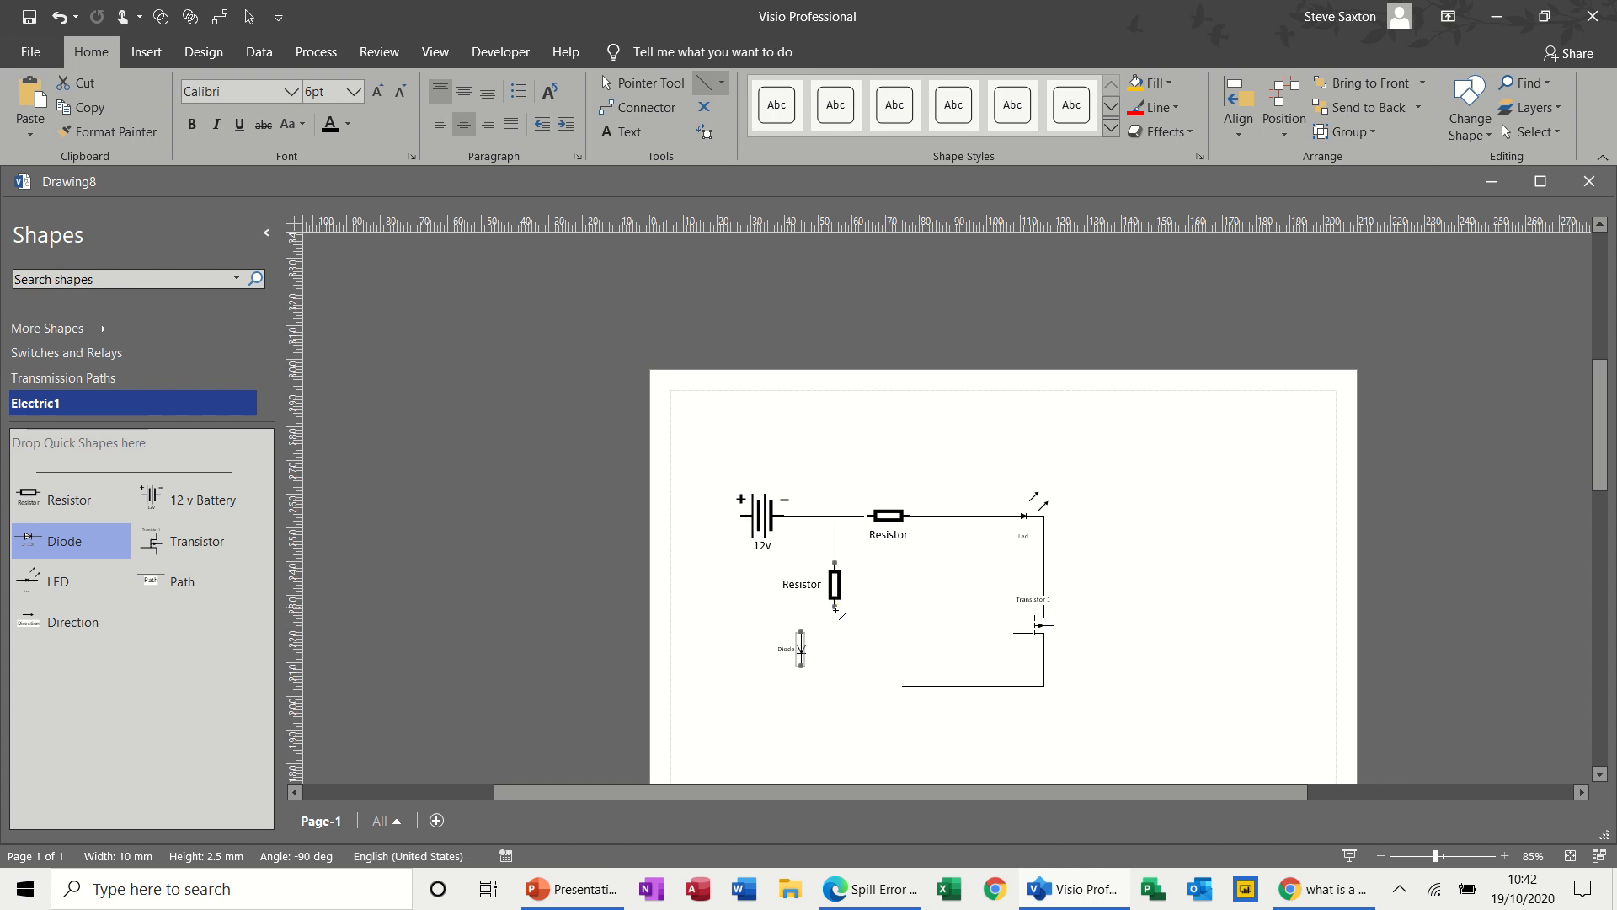
pyautogui.moveTo(835, 606)
pyautogui.mouseDown()
pyautogui.moveTo(801, 606)
pyautogui.moveTo(866, 606)
pyautogui.moveTo(868, 639)
pyautogui.moveTo(802, 633)
pyautogui.mouseUp()
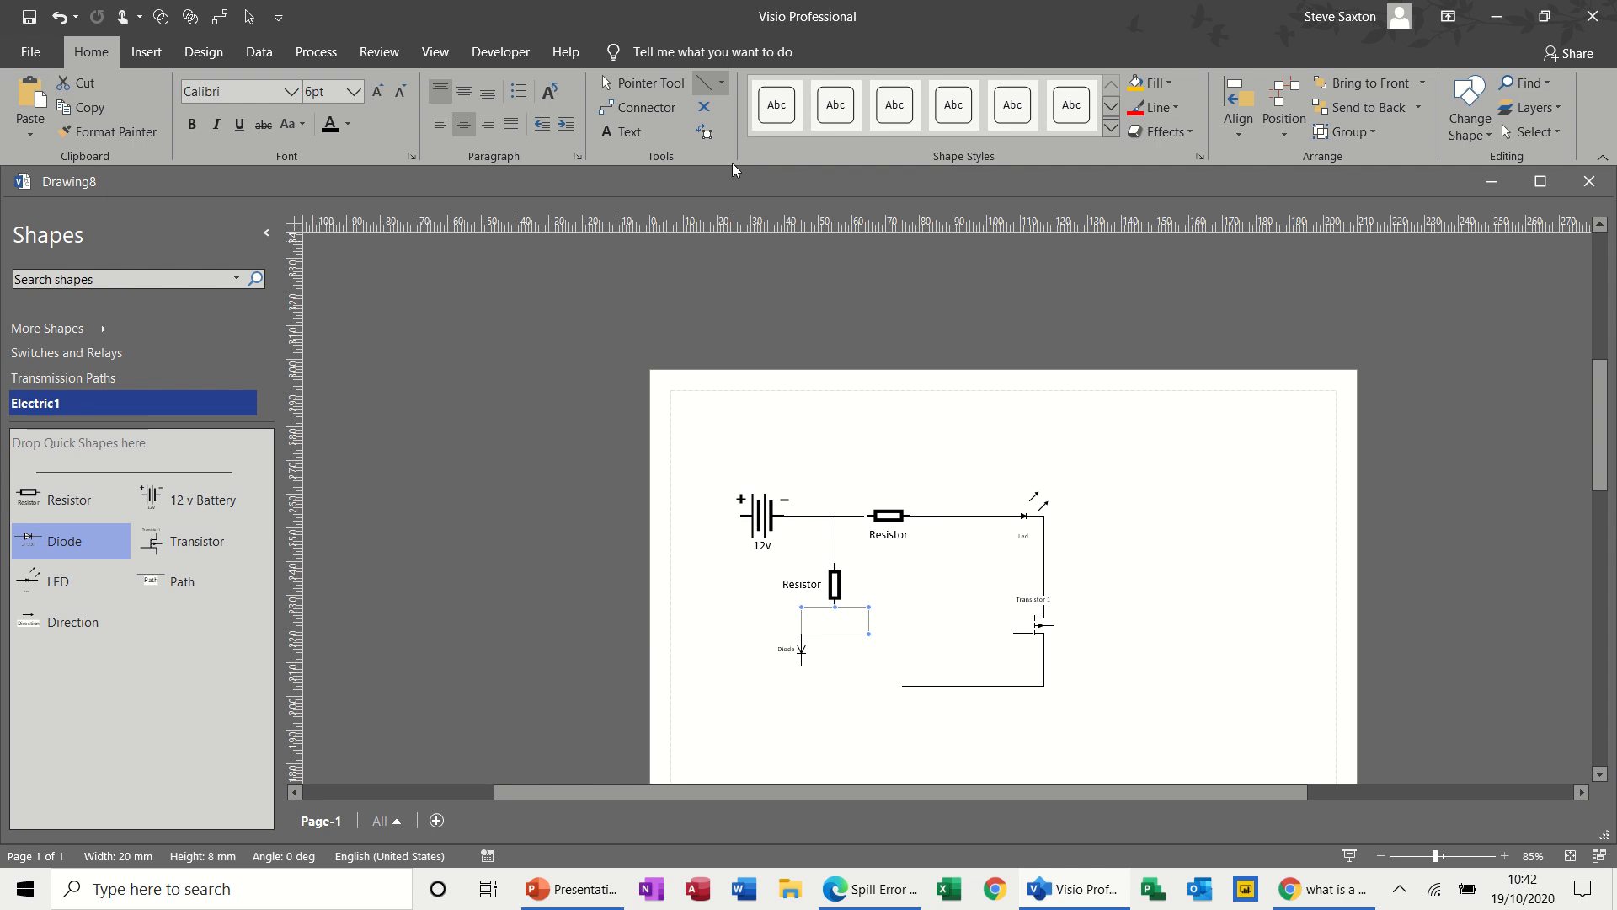
pyautogui.hotkey('ctrl', 'z')
pyautogui.moveTo(801, 610); pyautogui.dragTo(801, 632)
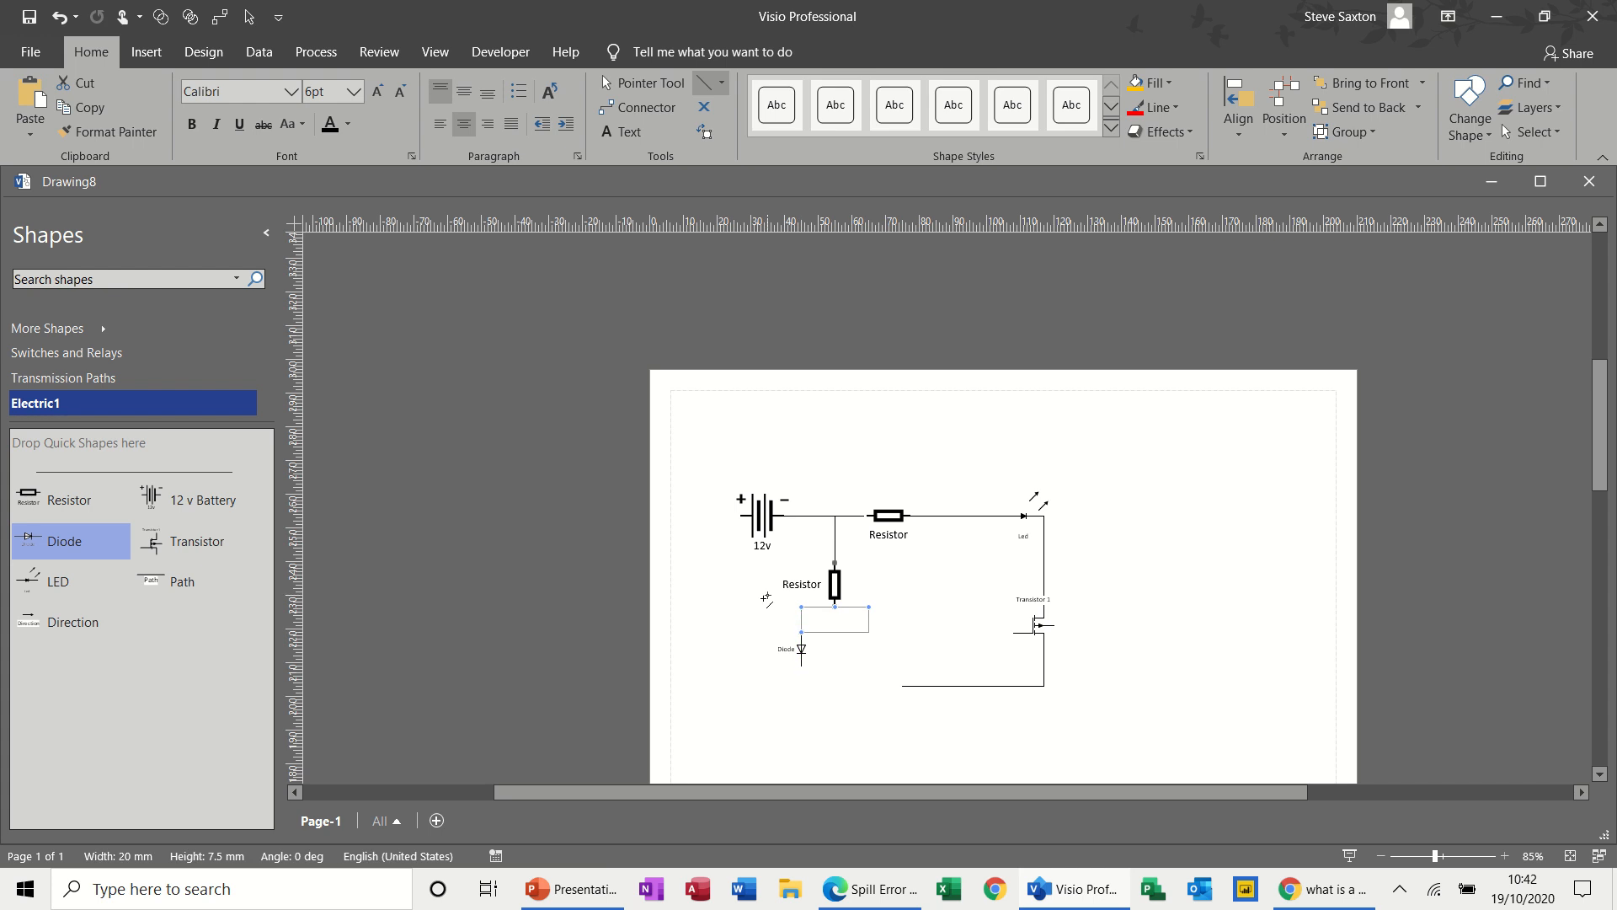
pyautogui.click(844, 632)
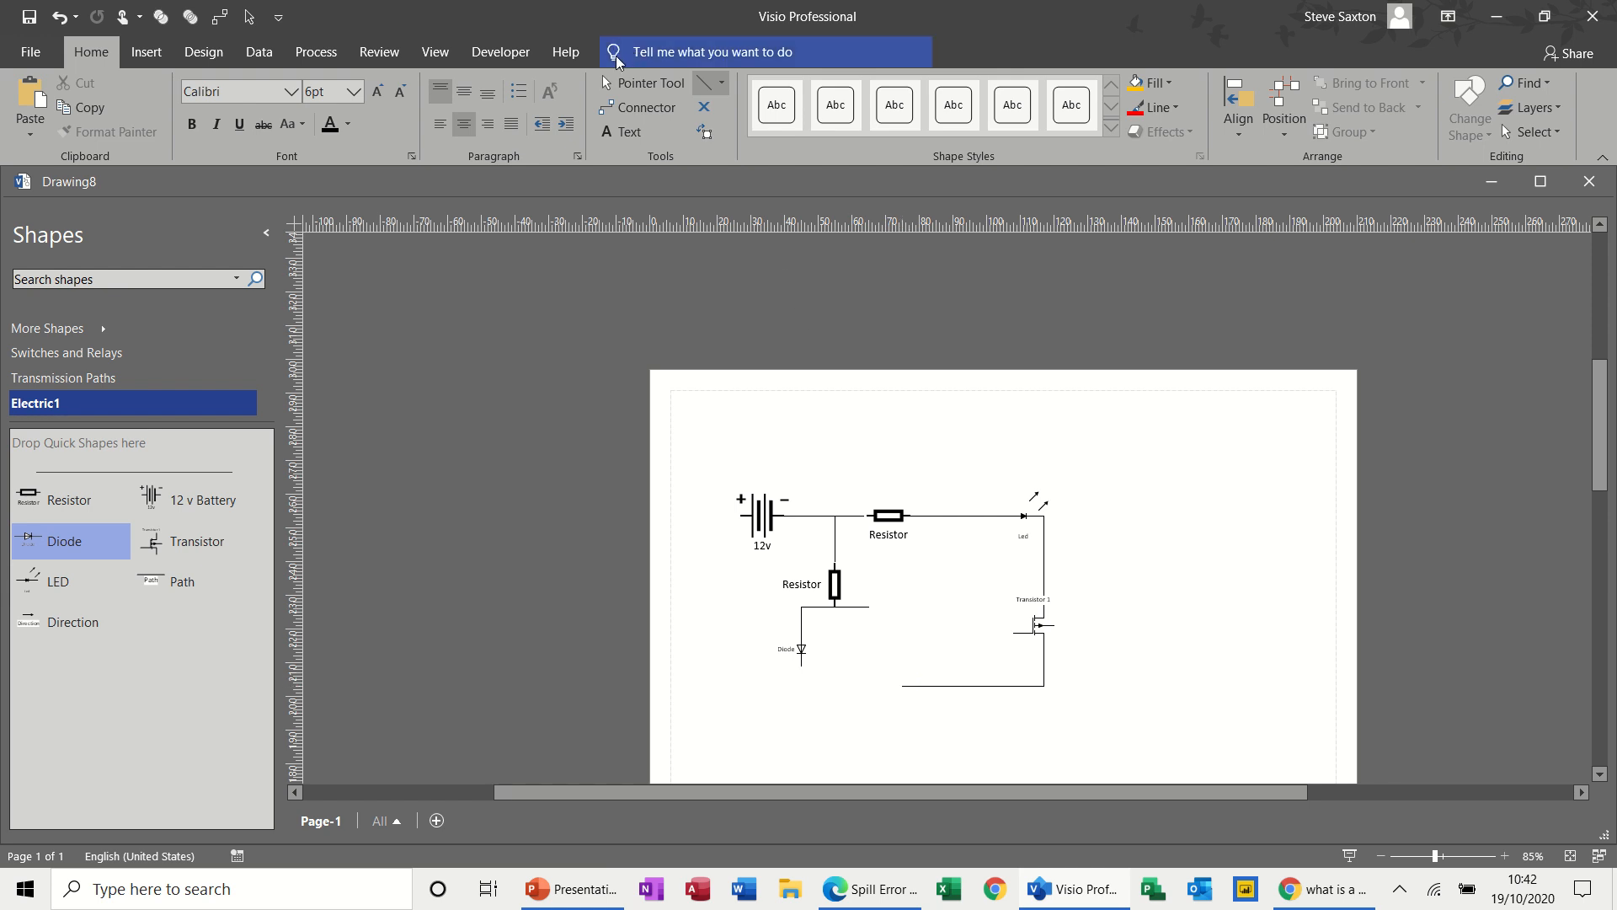
# Step: Resize the wire below the transistor to about 50.5 mm wide and 14.4 mm high by extending its free left end
pyautogui.click(628, 84)
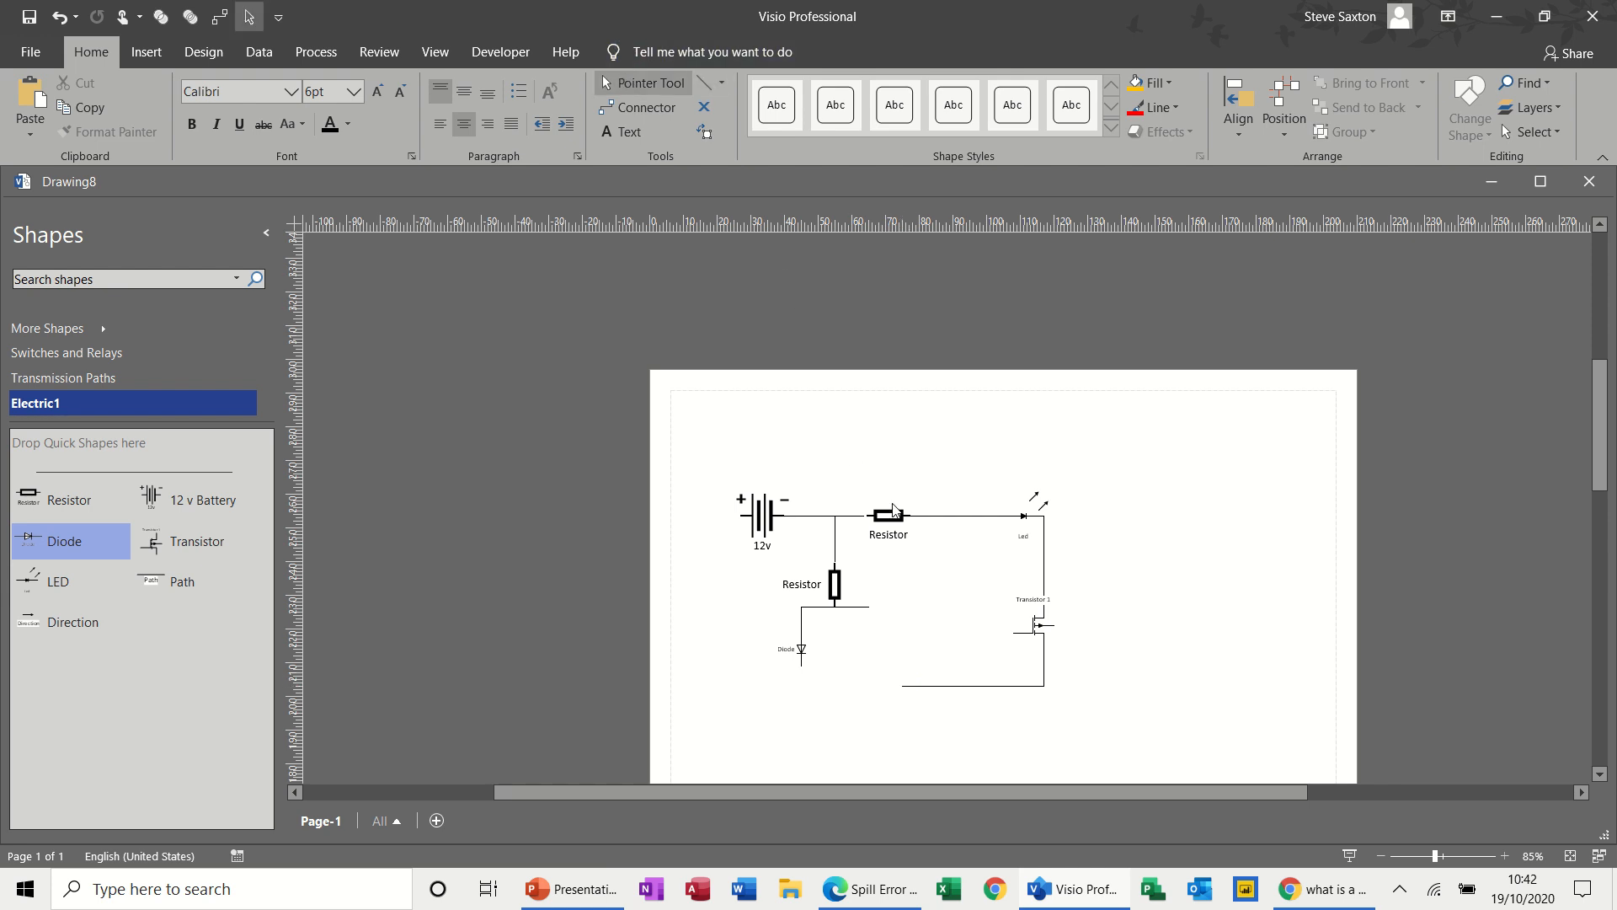
pyautogui.click(910, 685)
pyautogui.click(884, 695)
pyautogui.click(909, 688)
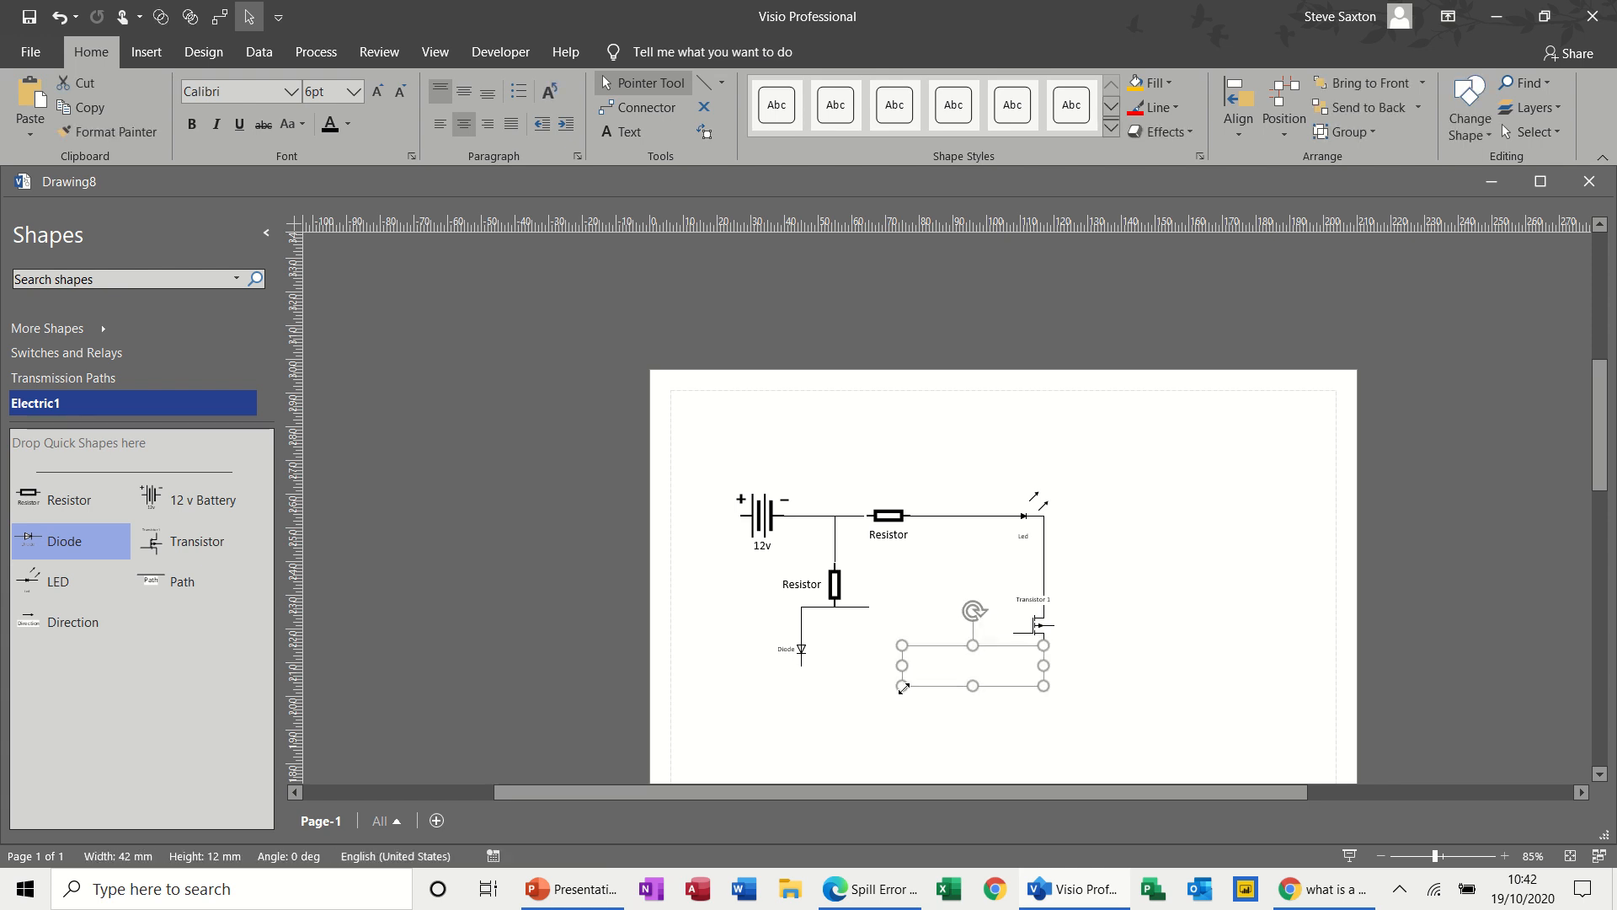
pyautogui.moveTo(903, 688); pyautogui.dragTo(874, 691)
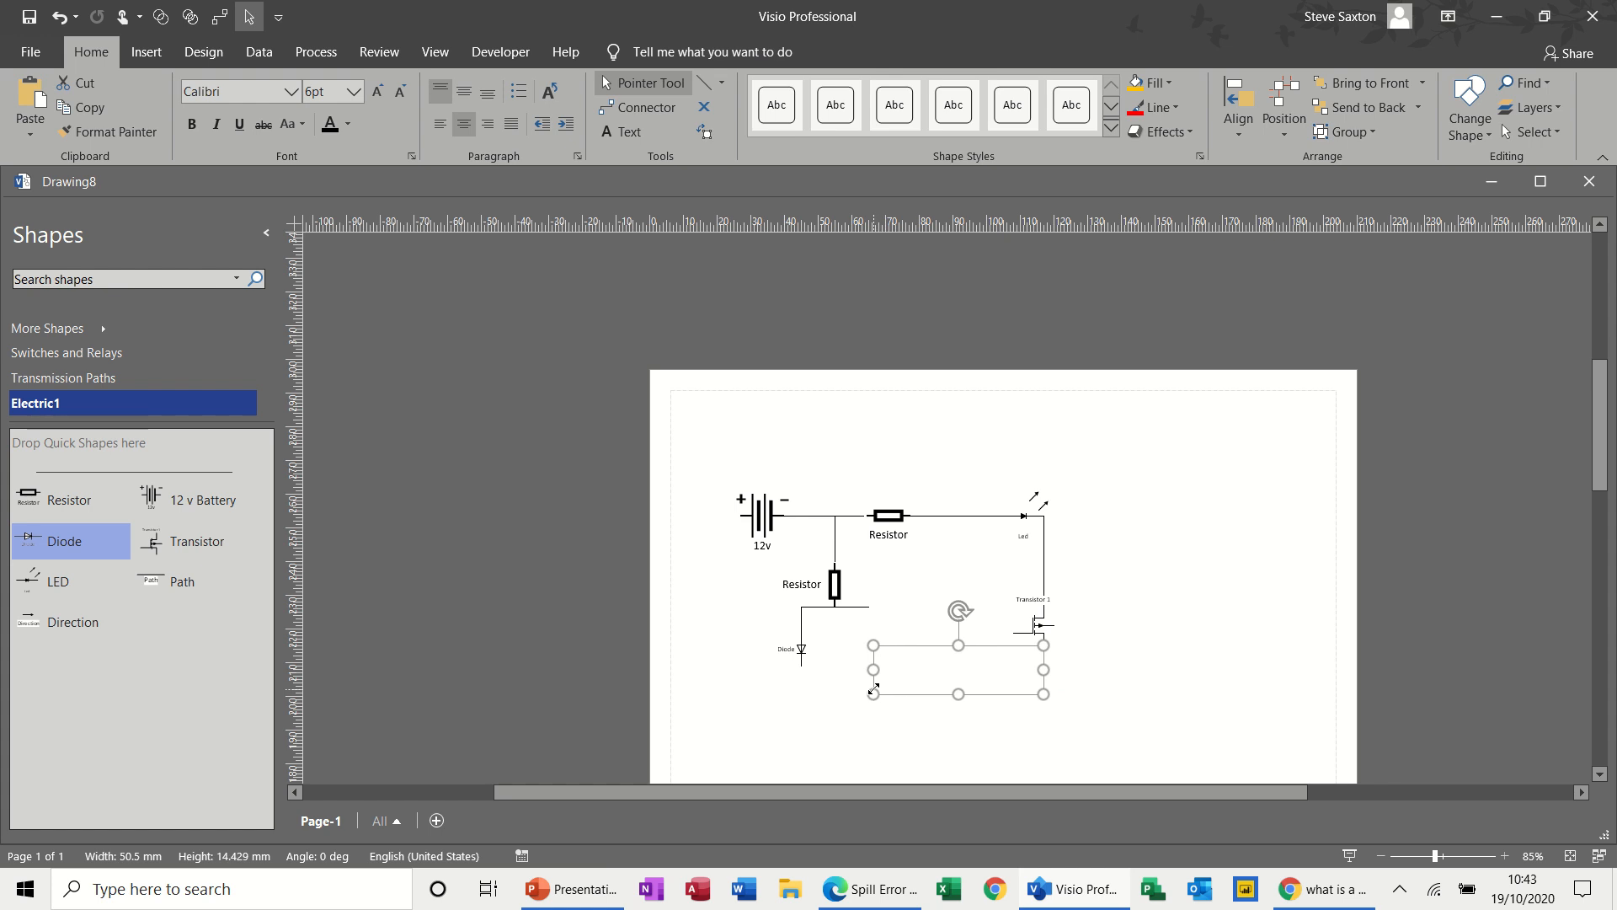
pyautogui.click(921, 718)
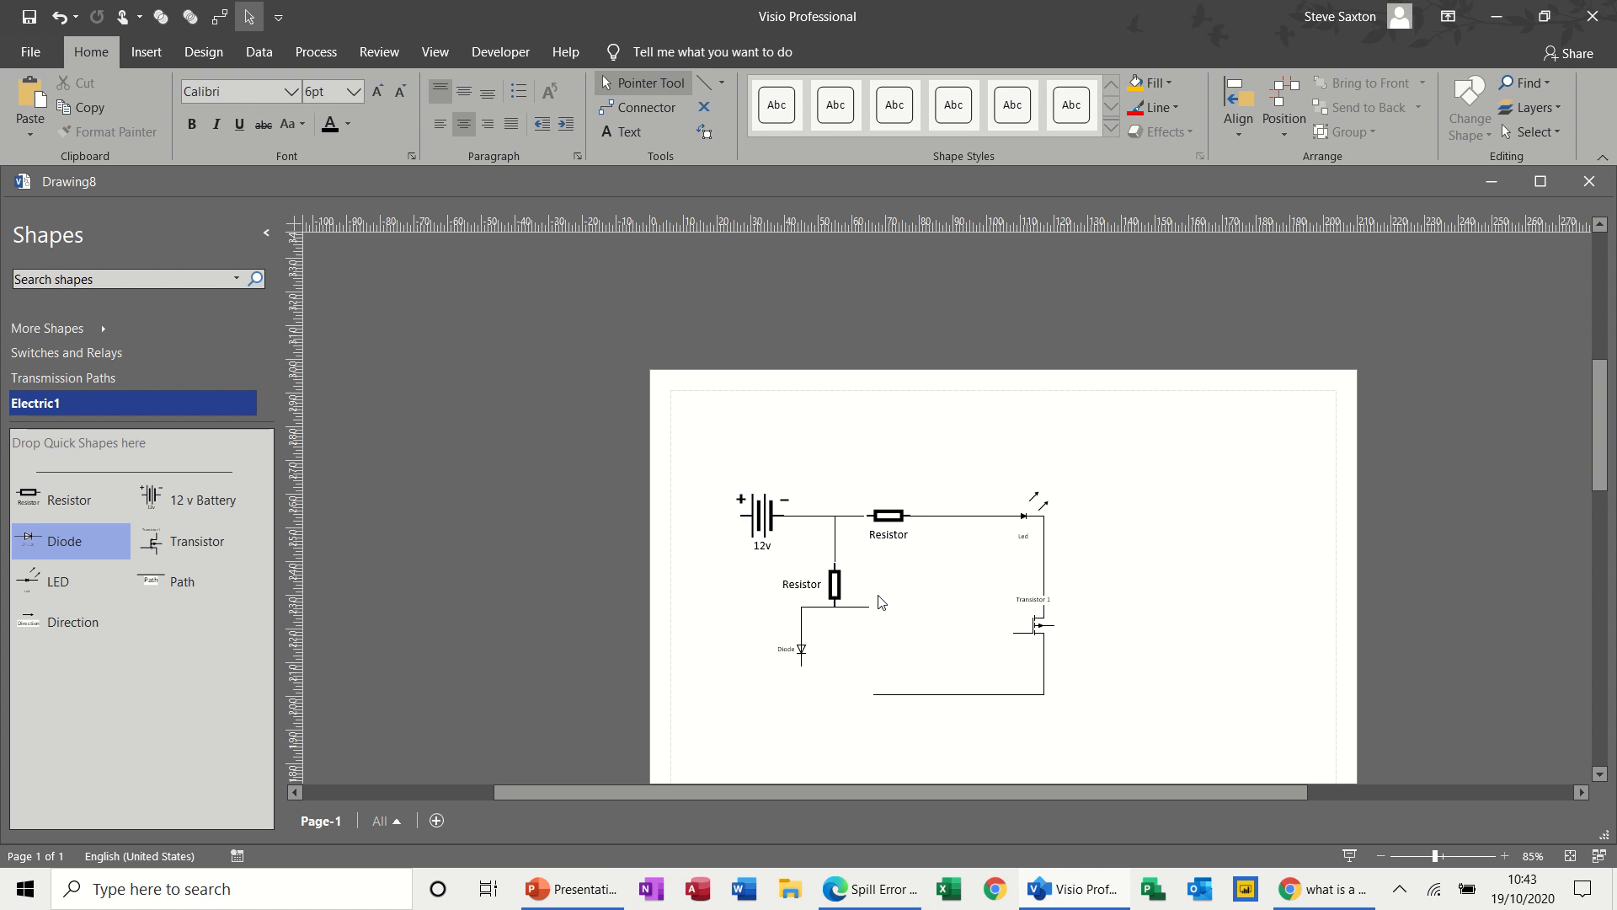
# Step: Try to join the crossbar's right end to the left end of the transistor's lower wire, and undo the lines drawn
pyautogui.click(704, 82)
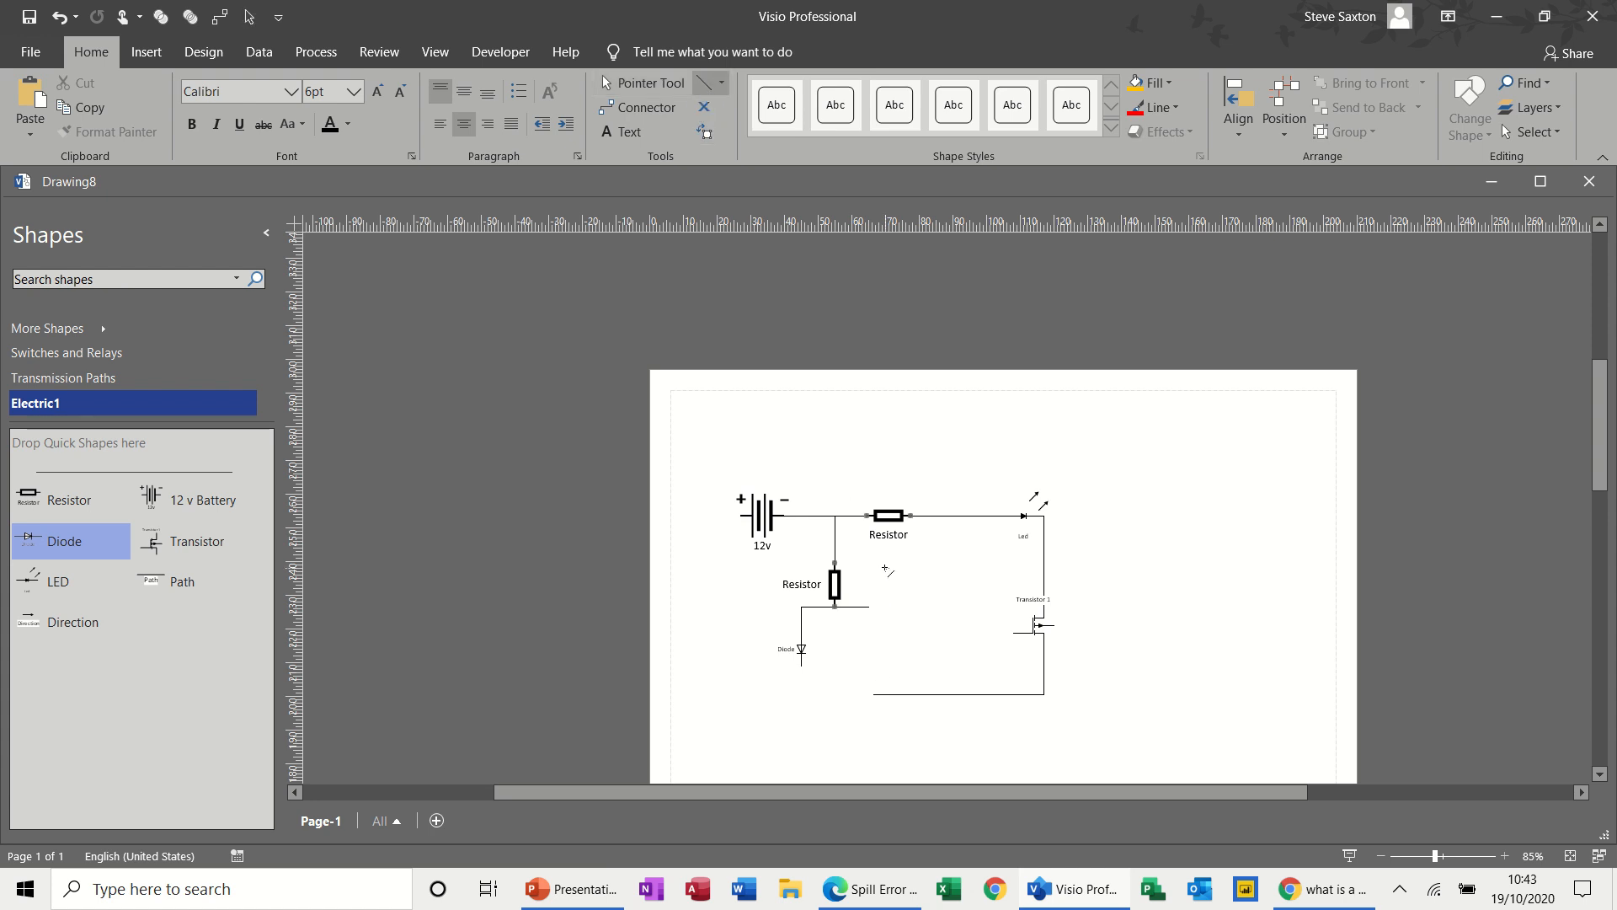
pyautogui.moveTo(870, 609); pyautogui.dragTo(872, 695)
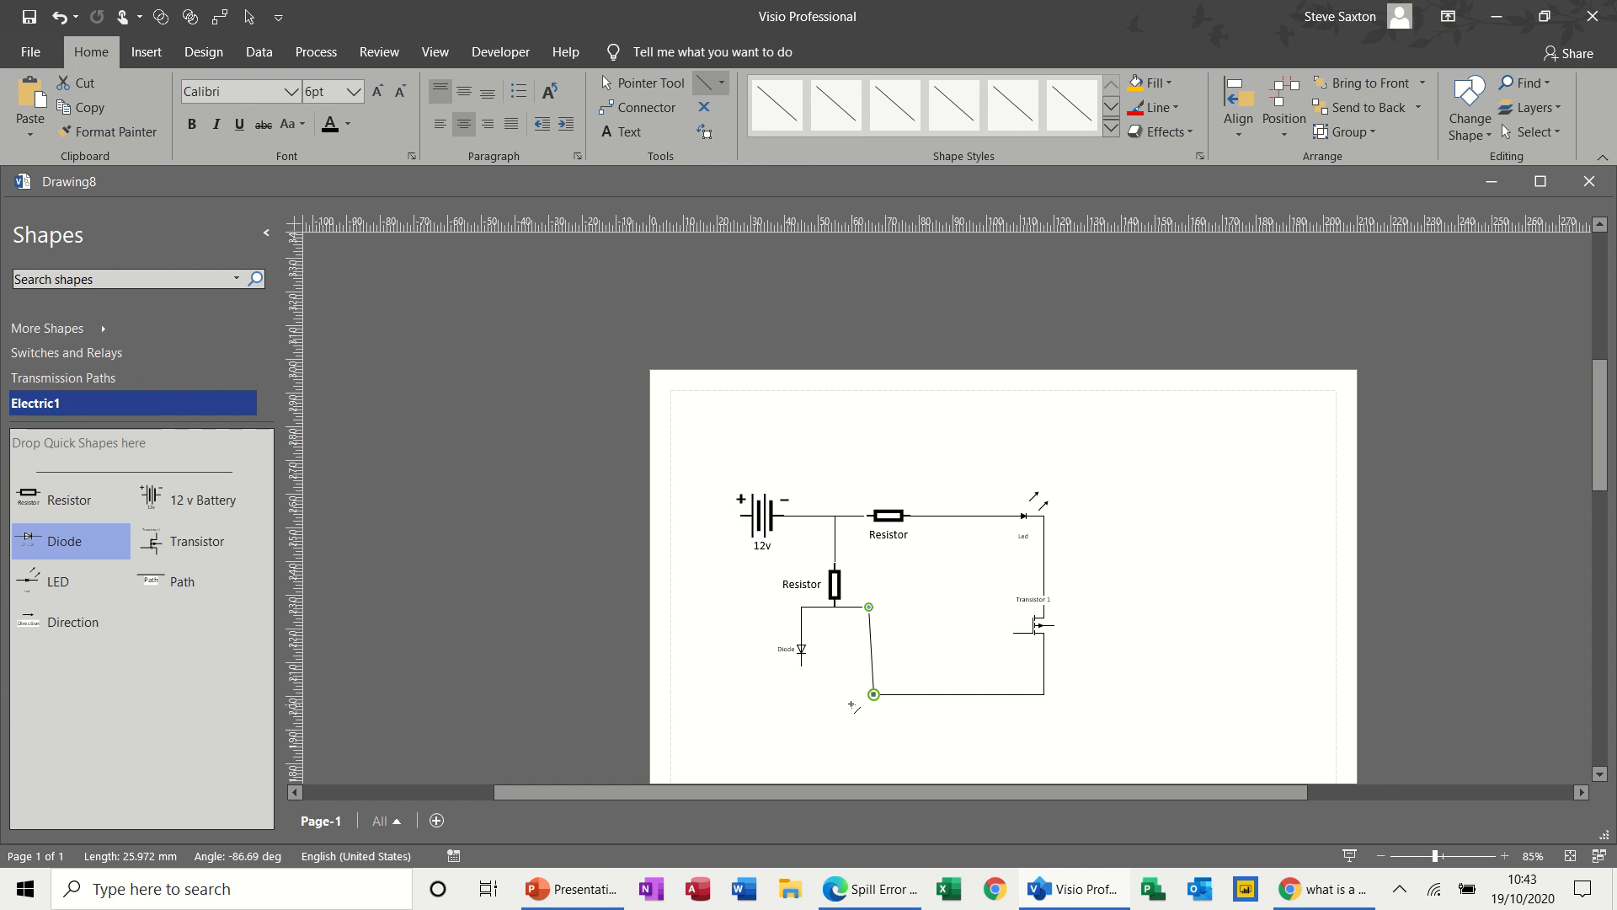
pyautogui.moveTo(874, 694); pyautogui.dragTo(873, 646)
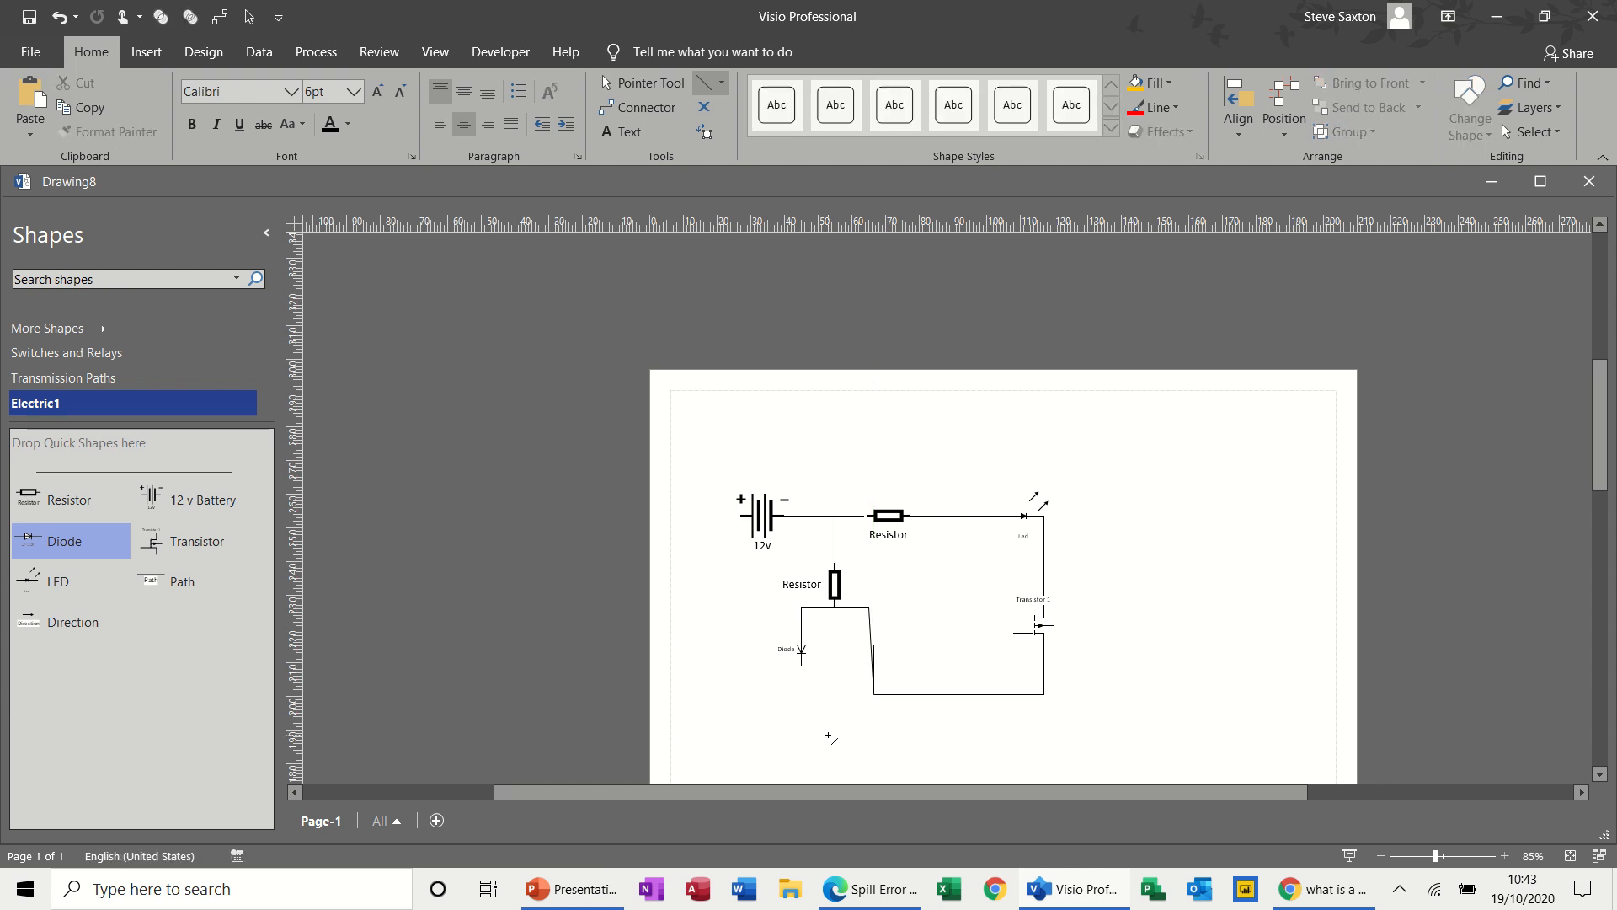
pyautogui.hotkey('ctrl', 'z')
pyautogui.hotkey('ctrl', 'z')
# Step: Draw a vertical line about 6.75 mm long down from the crossbar's right end
pyautogui.moveTo(869, 606); pyautogui.dragTo(868, 629)
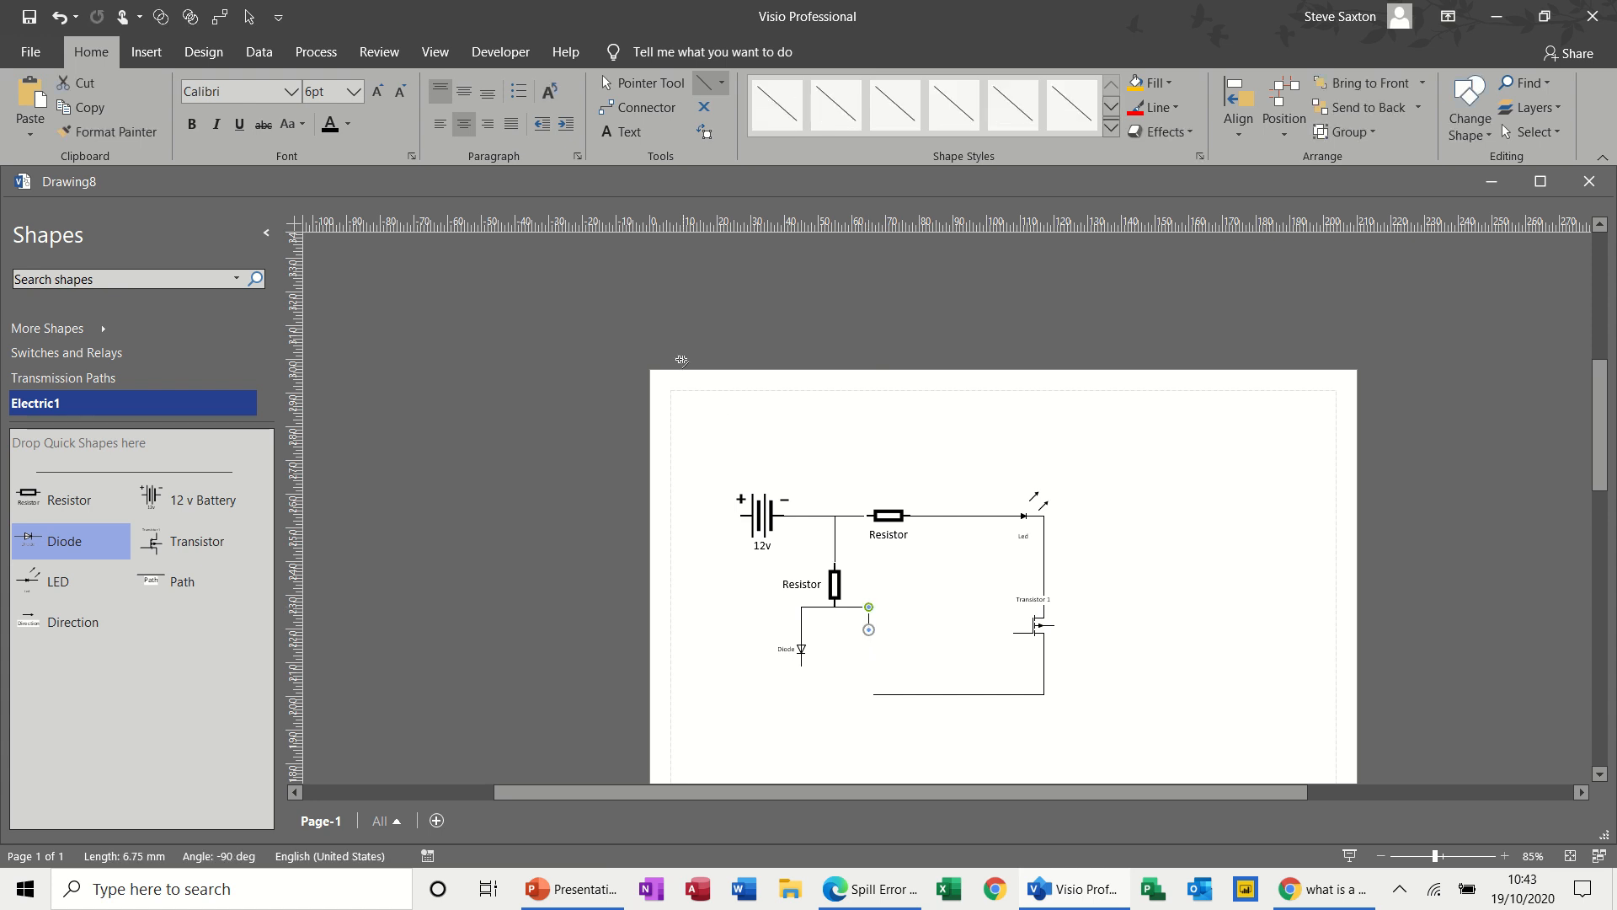
pyautogui.click(623, 85)
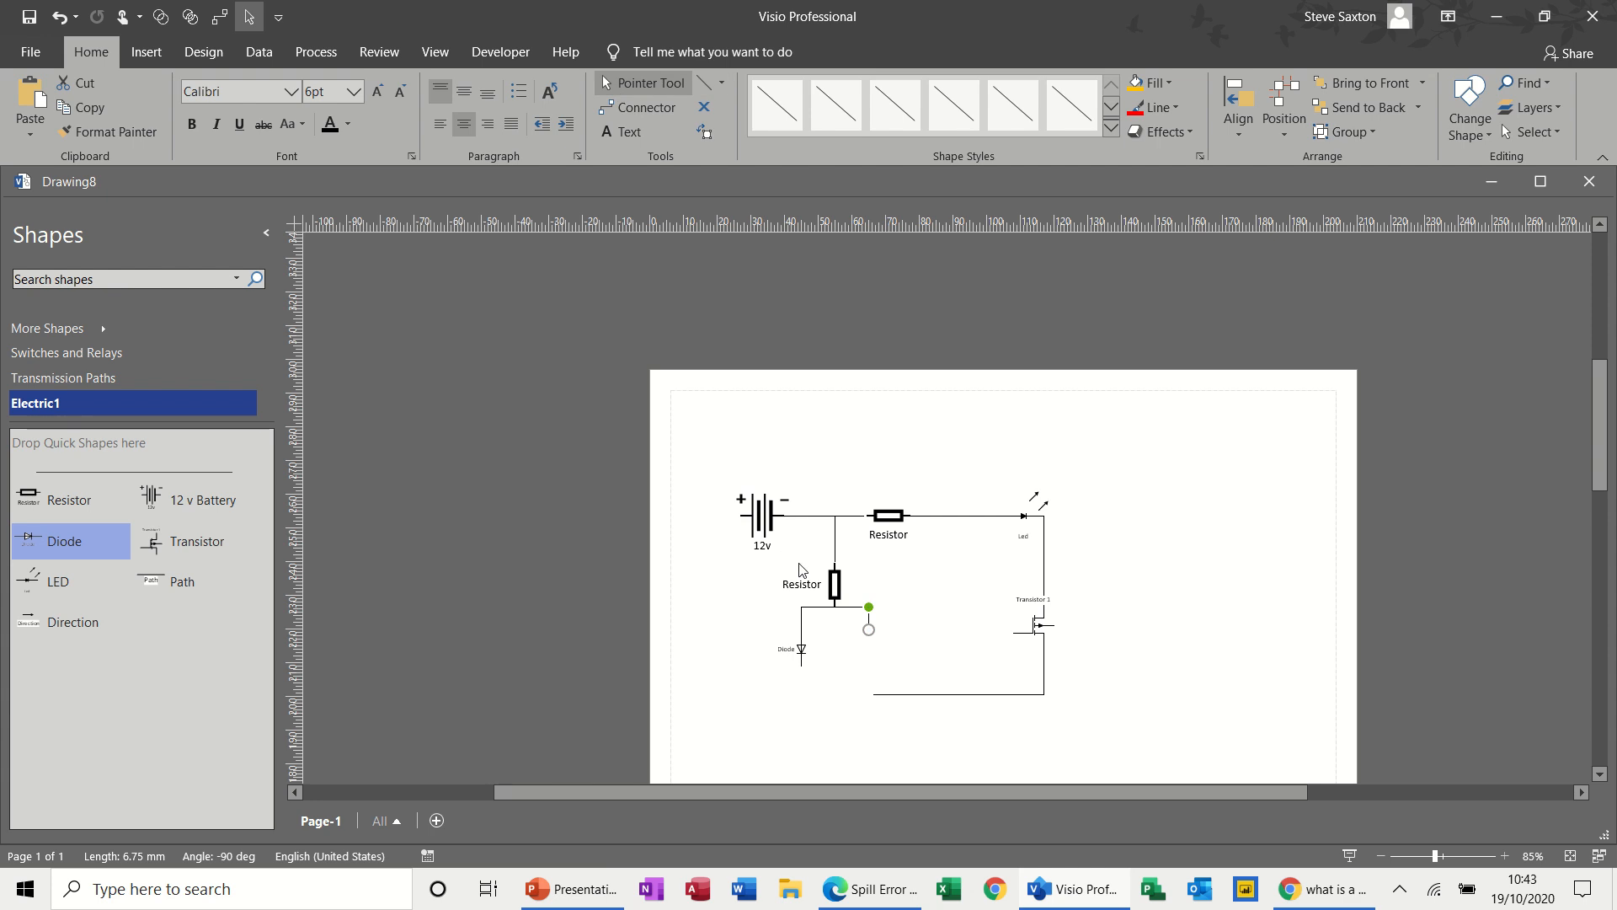
# Step: Duplicate the vertical resistor and place the copy just below the crossbar's right end
pyautogui.click(834, 583)
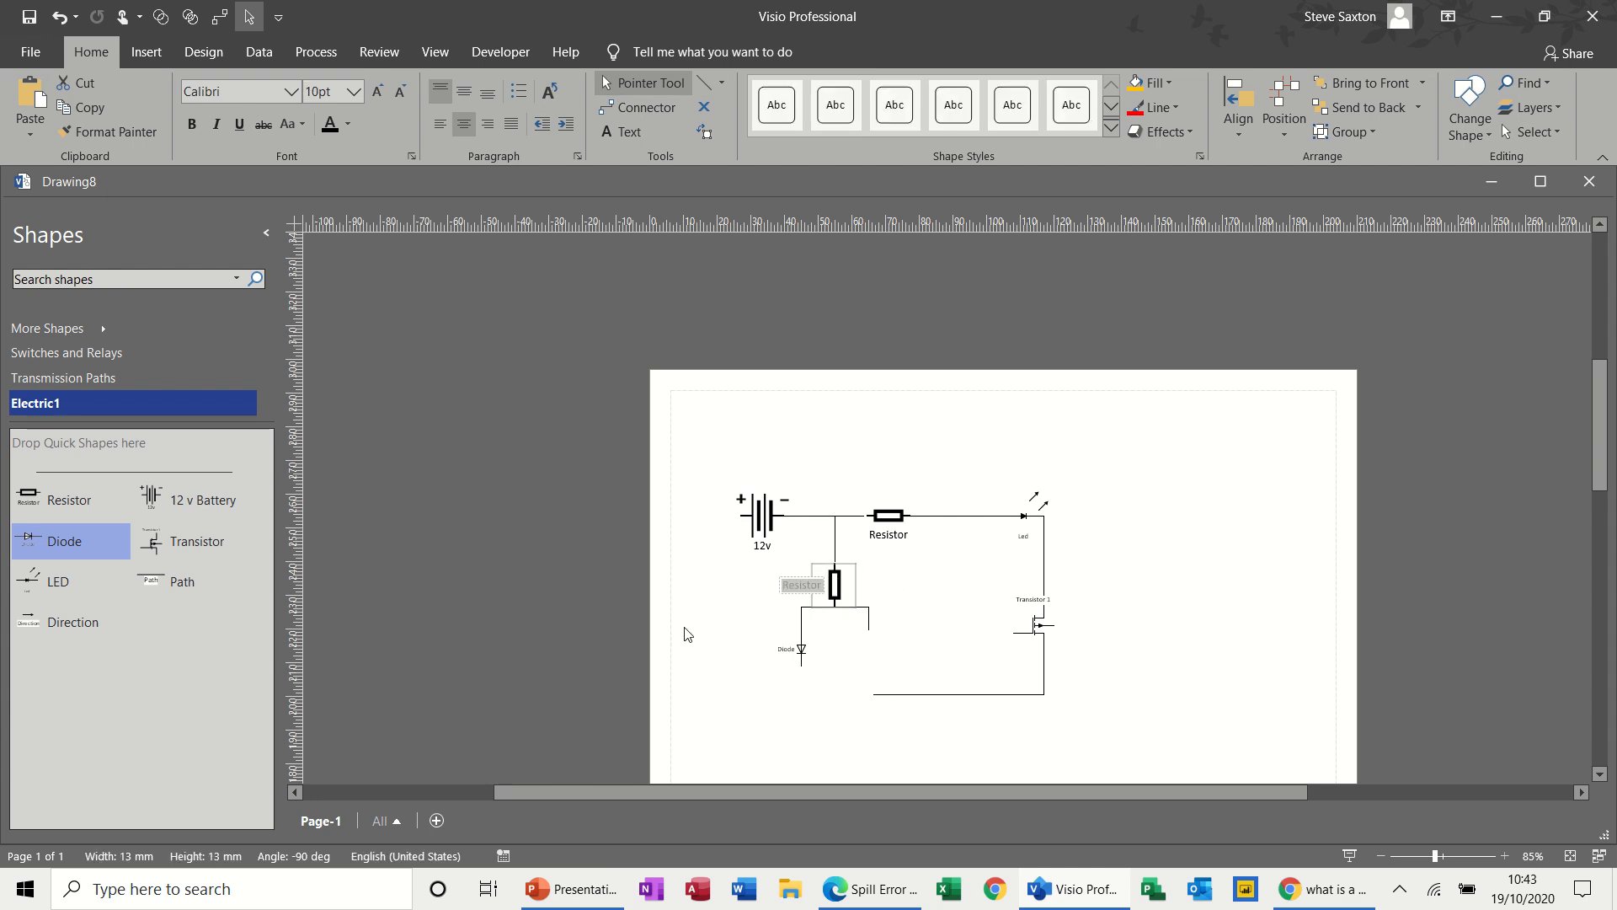
pyautogui.click(833, 583)
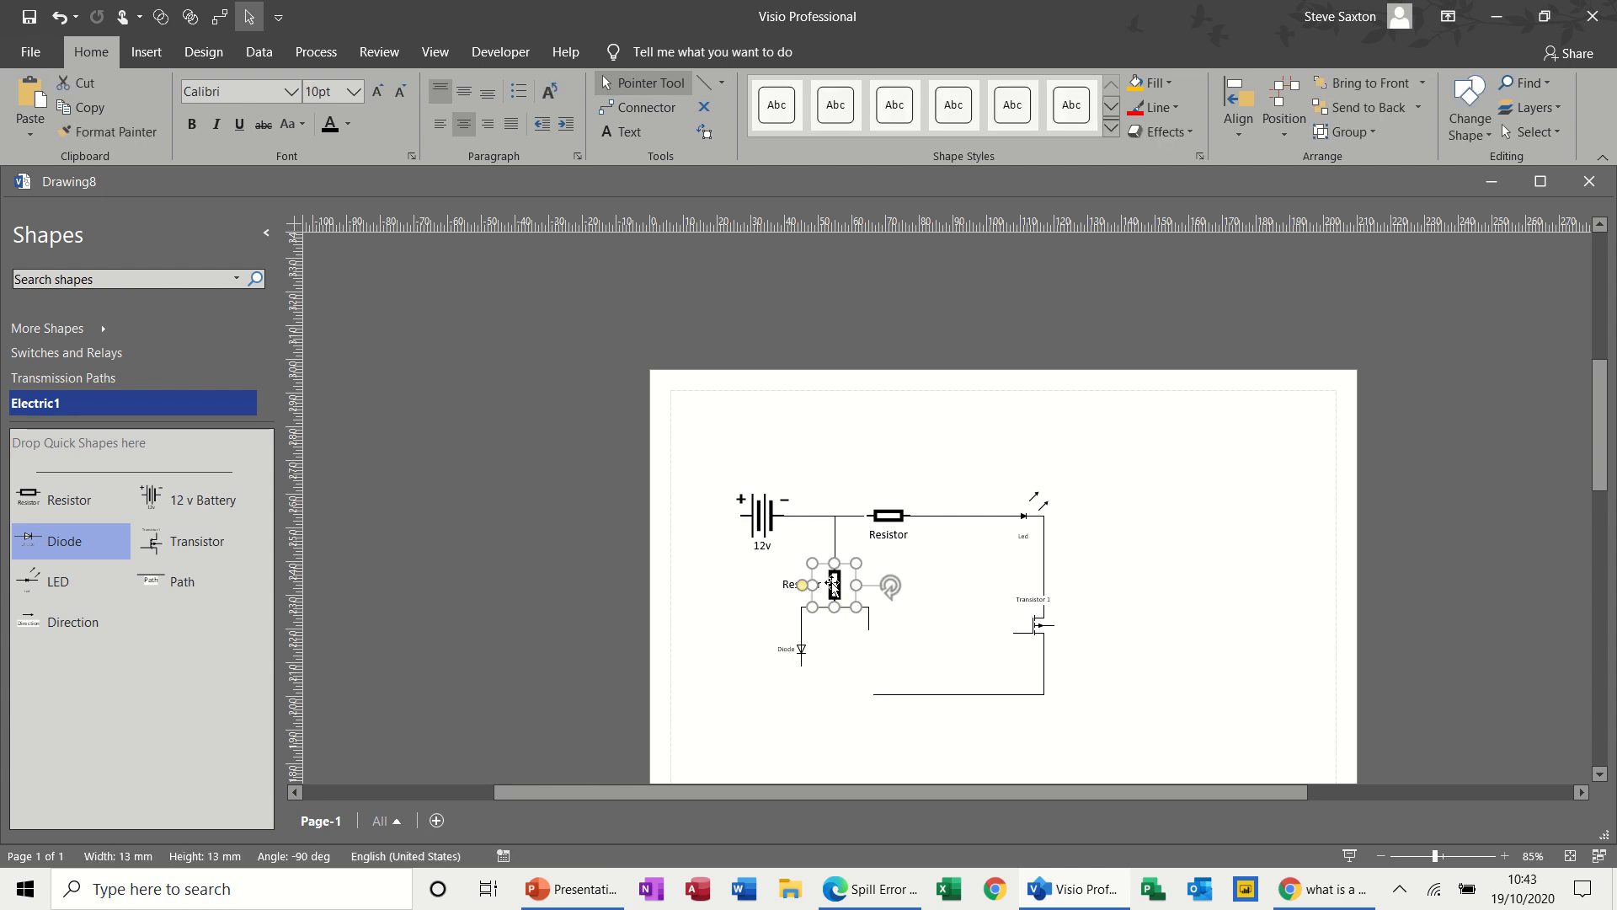
pyautogui.click(875, 651)
pyautogui.hotkey('ctrl', 'z')
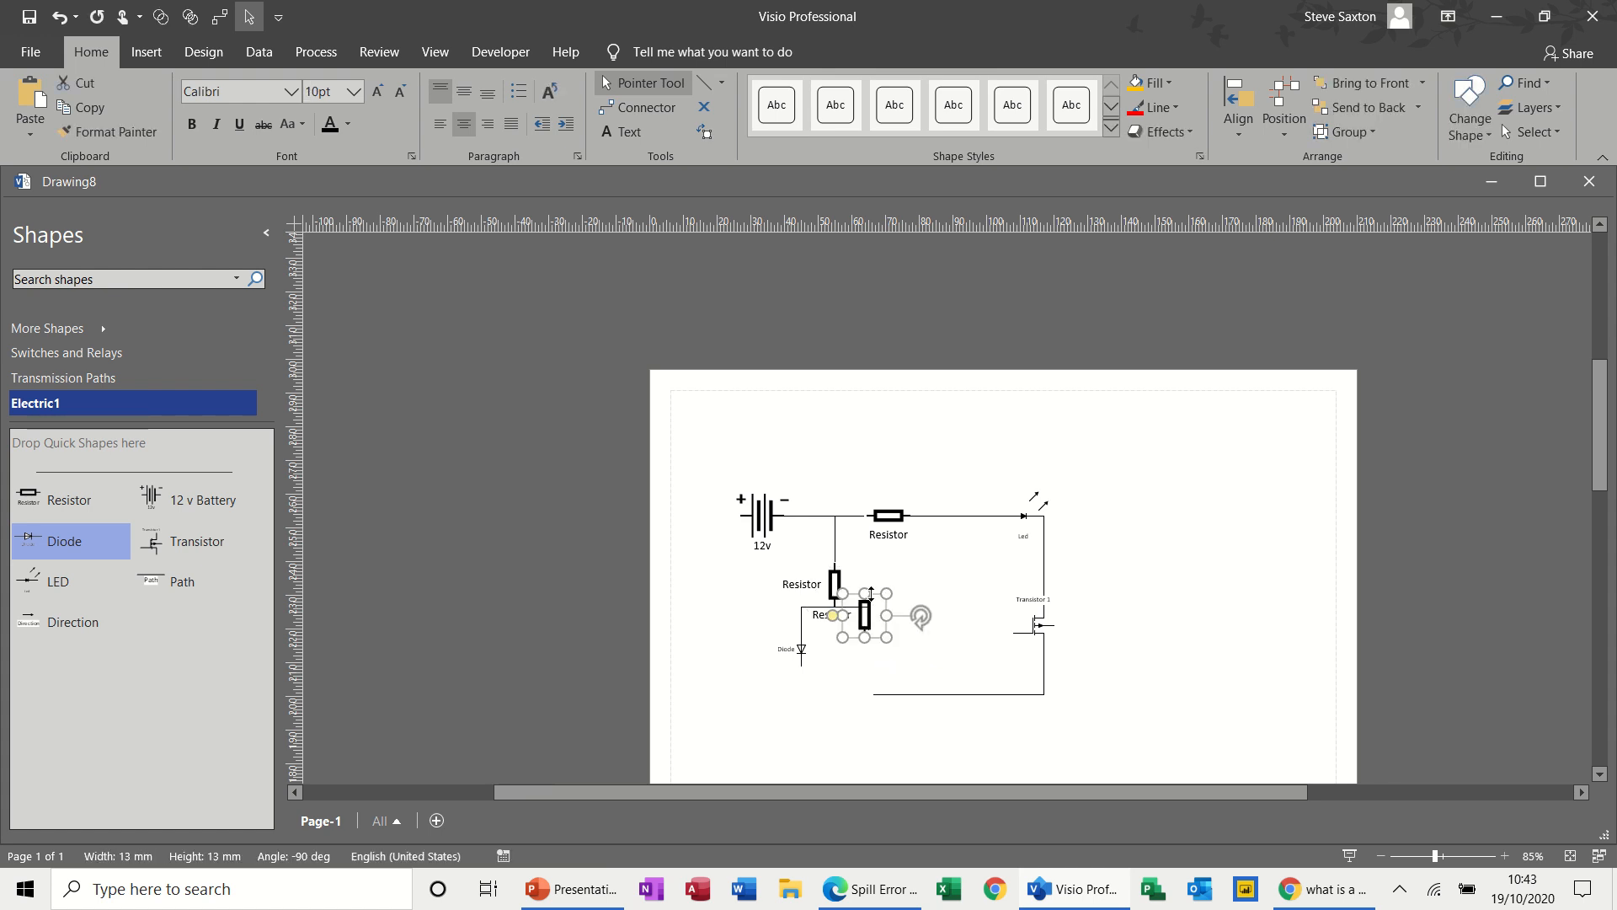
pyautogui.moveTo(867, 603); pyautogui.dragTo(866, 641)
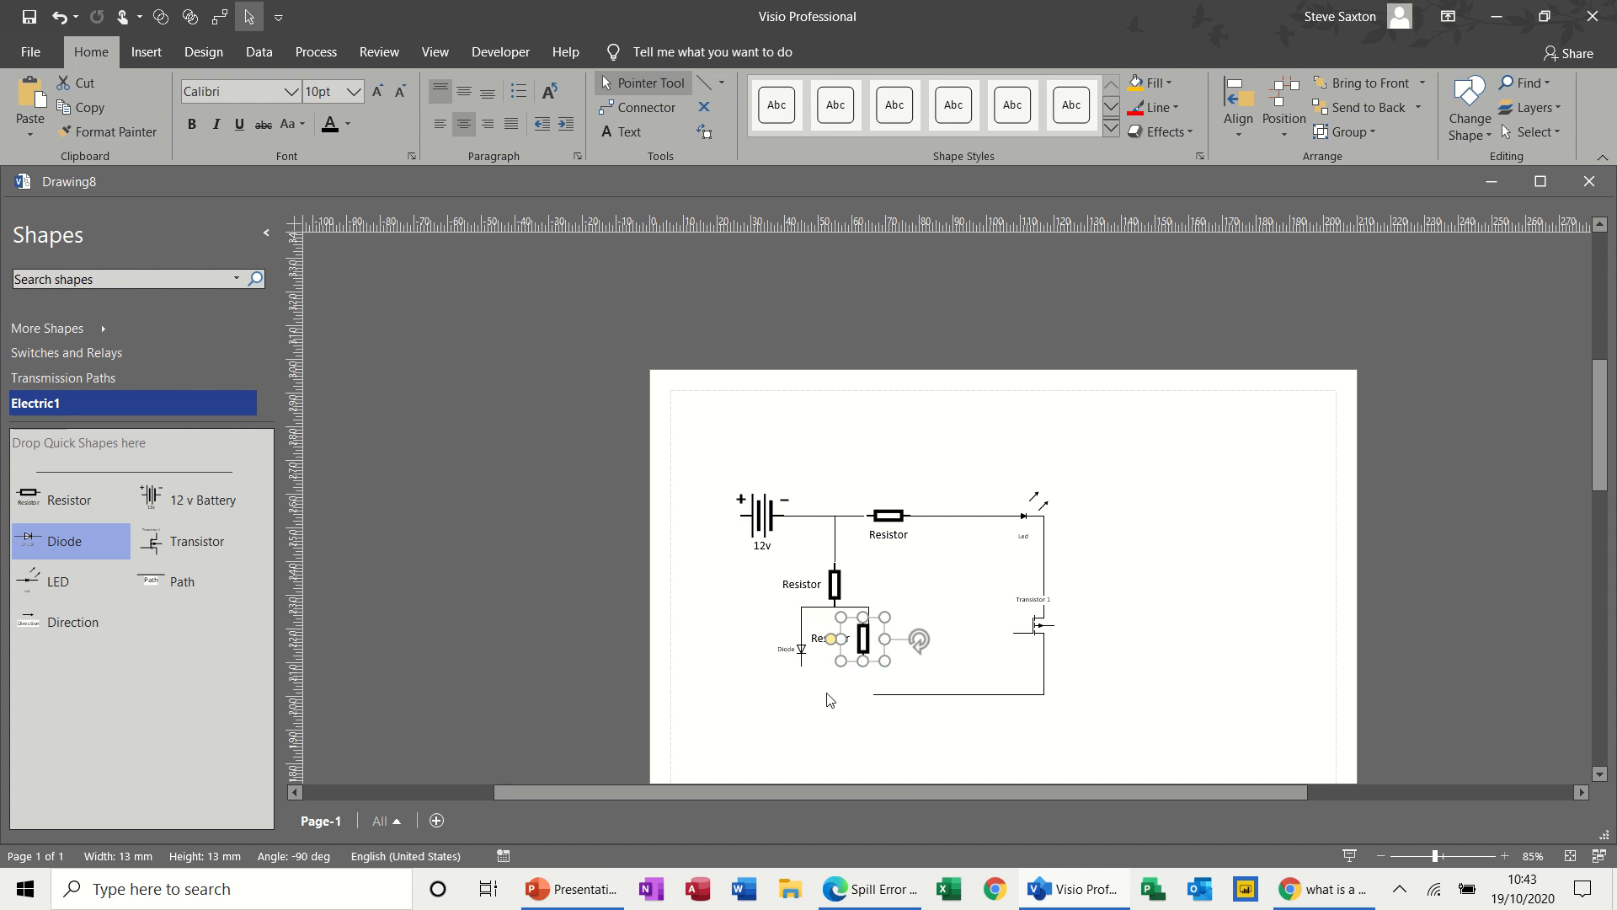
pyautogui.click(824, 698)
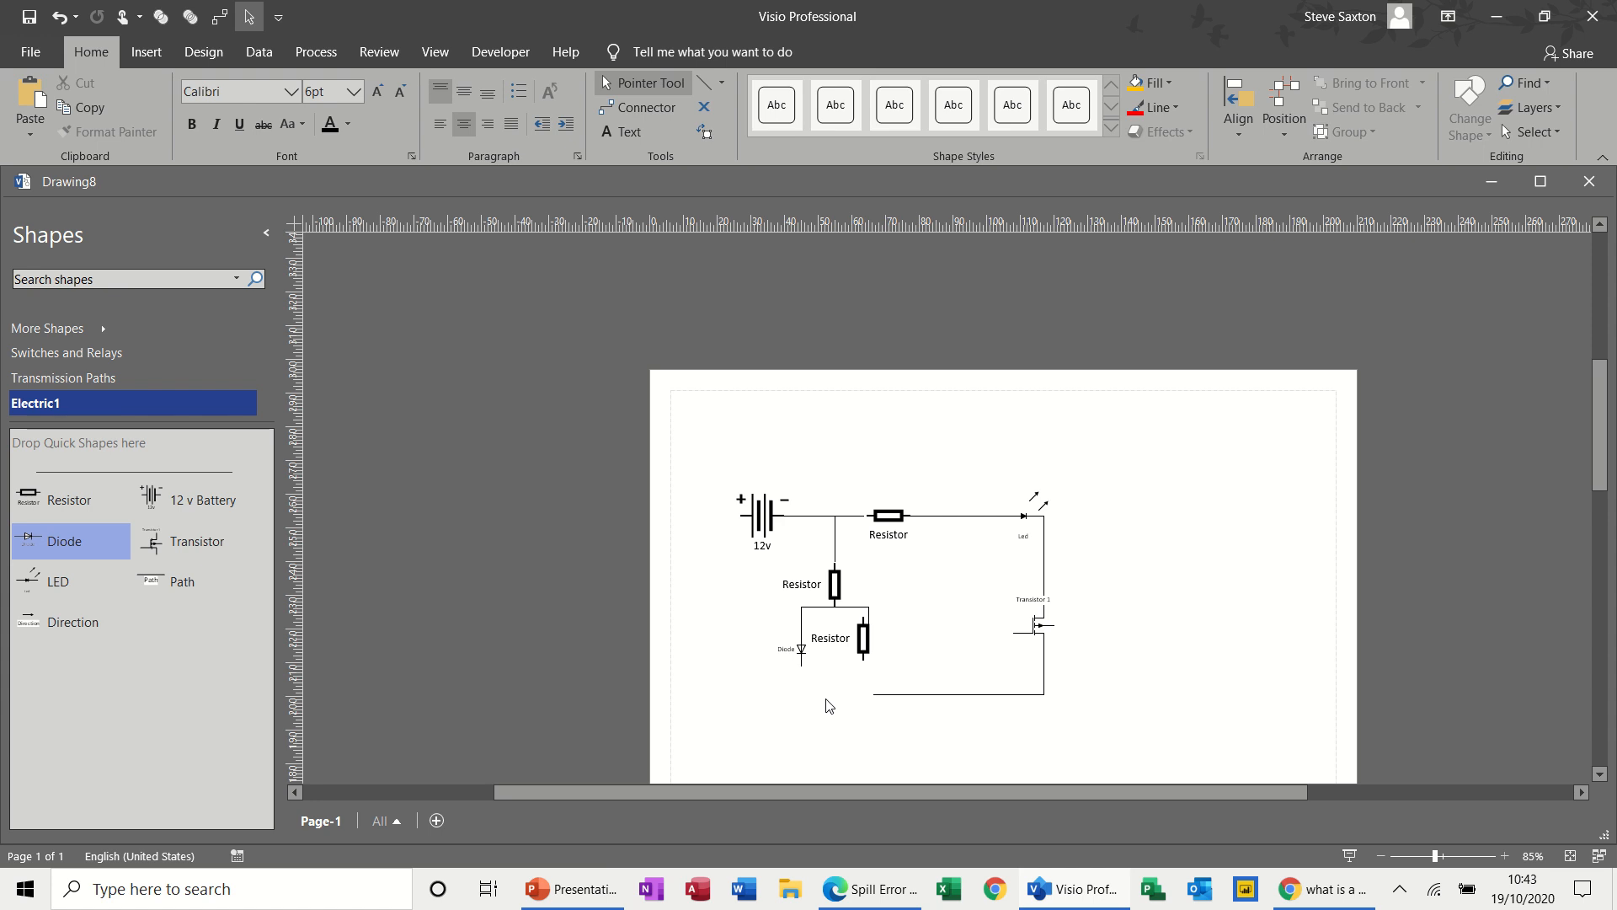
# Step: Shift the duplicated resistor slightly right so it lines up with the short line above it
pyautogui.click(862, 642)
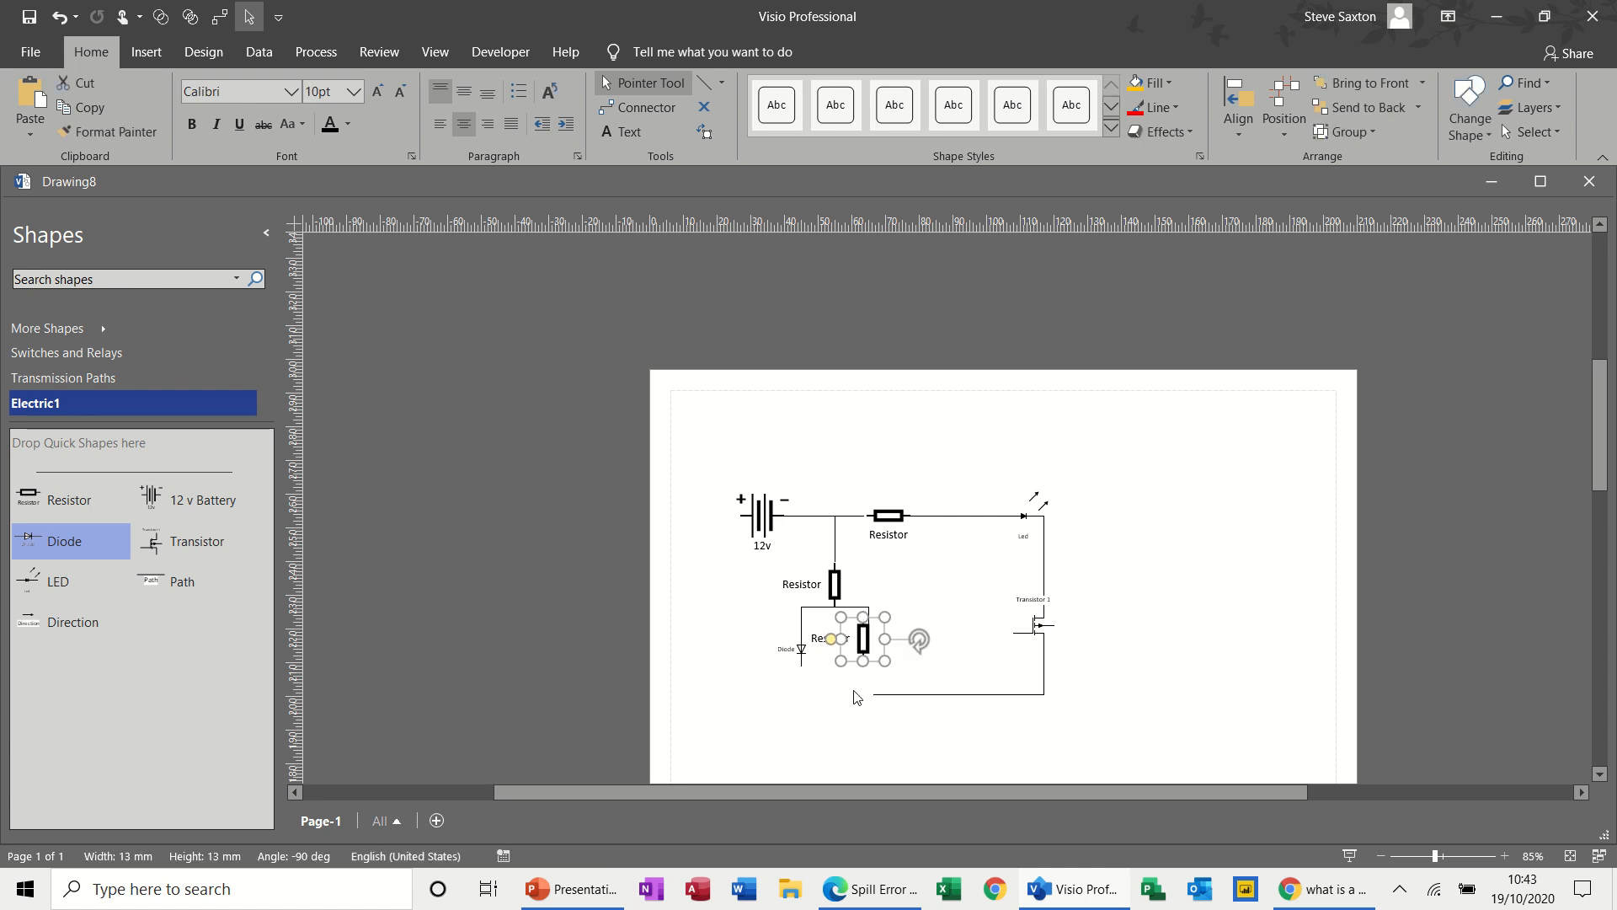
pyautogui.hotkey('ctrl', 'z')
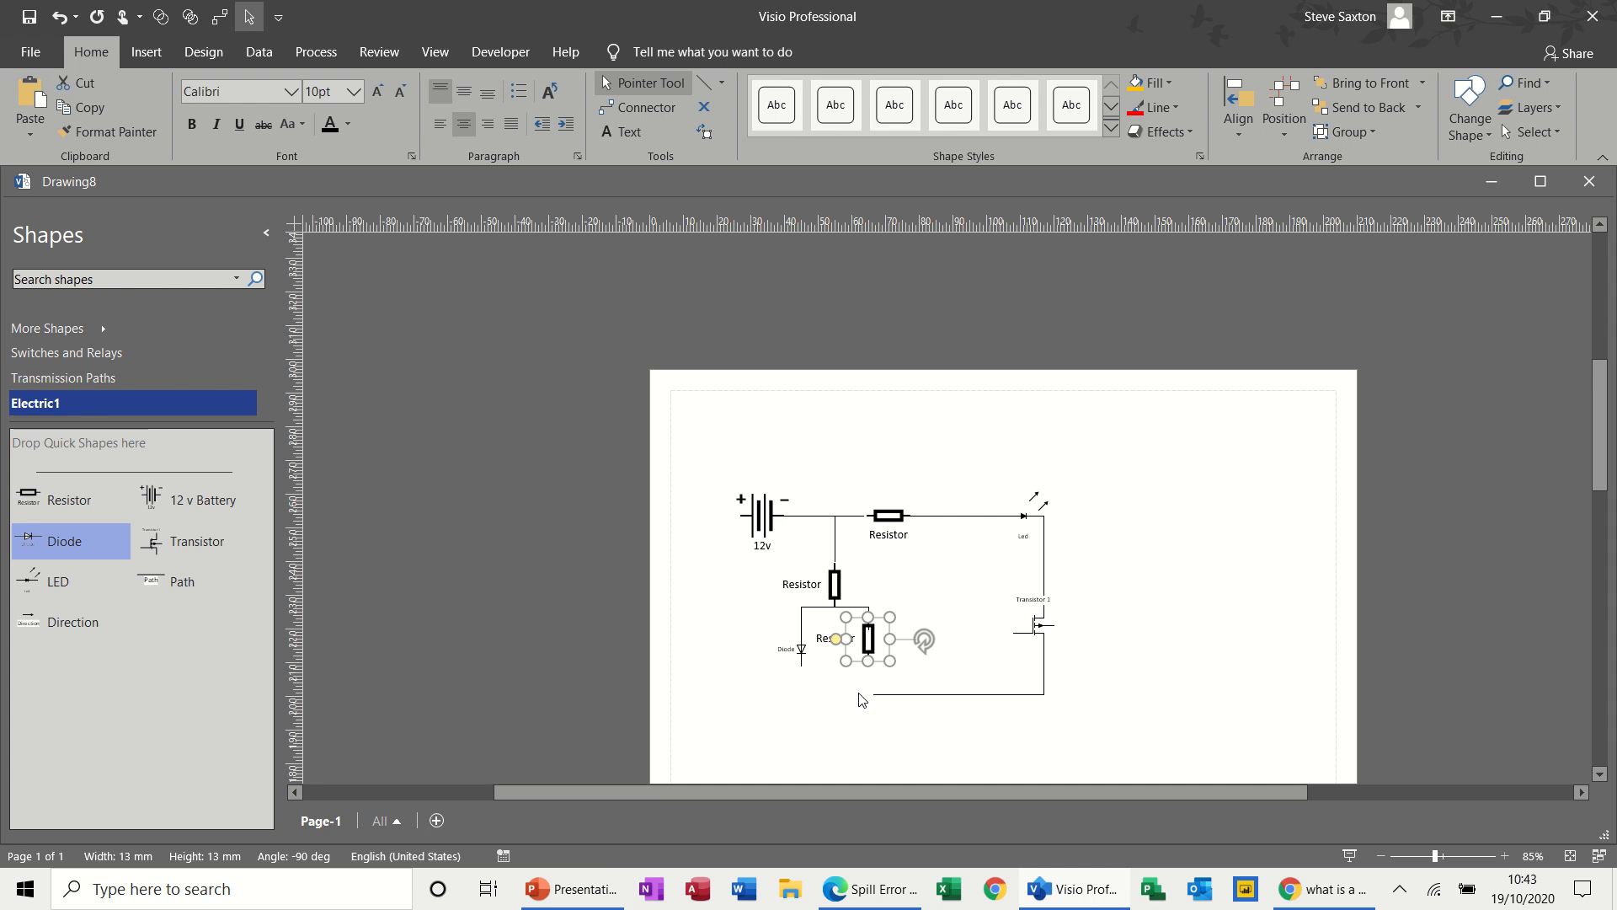
pyautogui.click(854, 691)
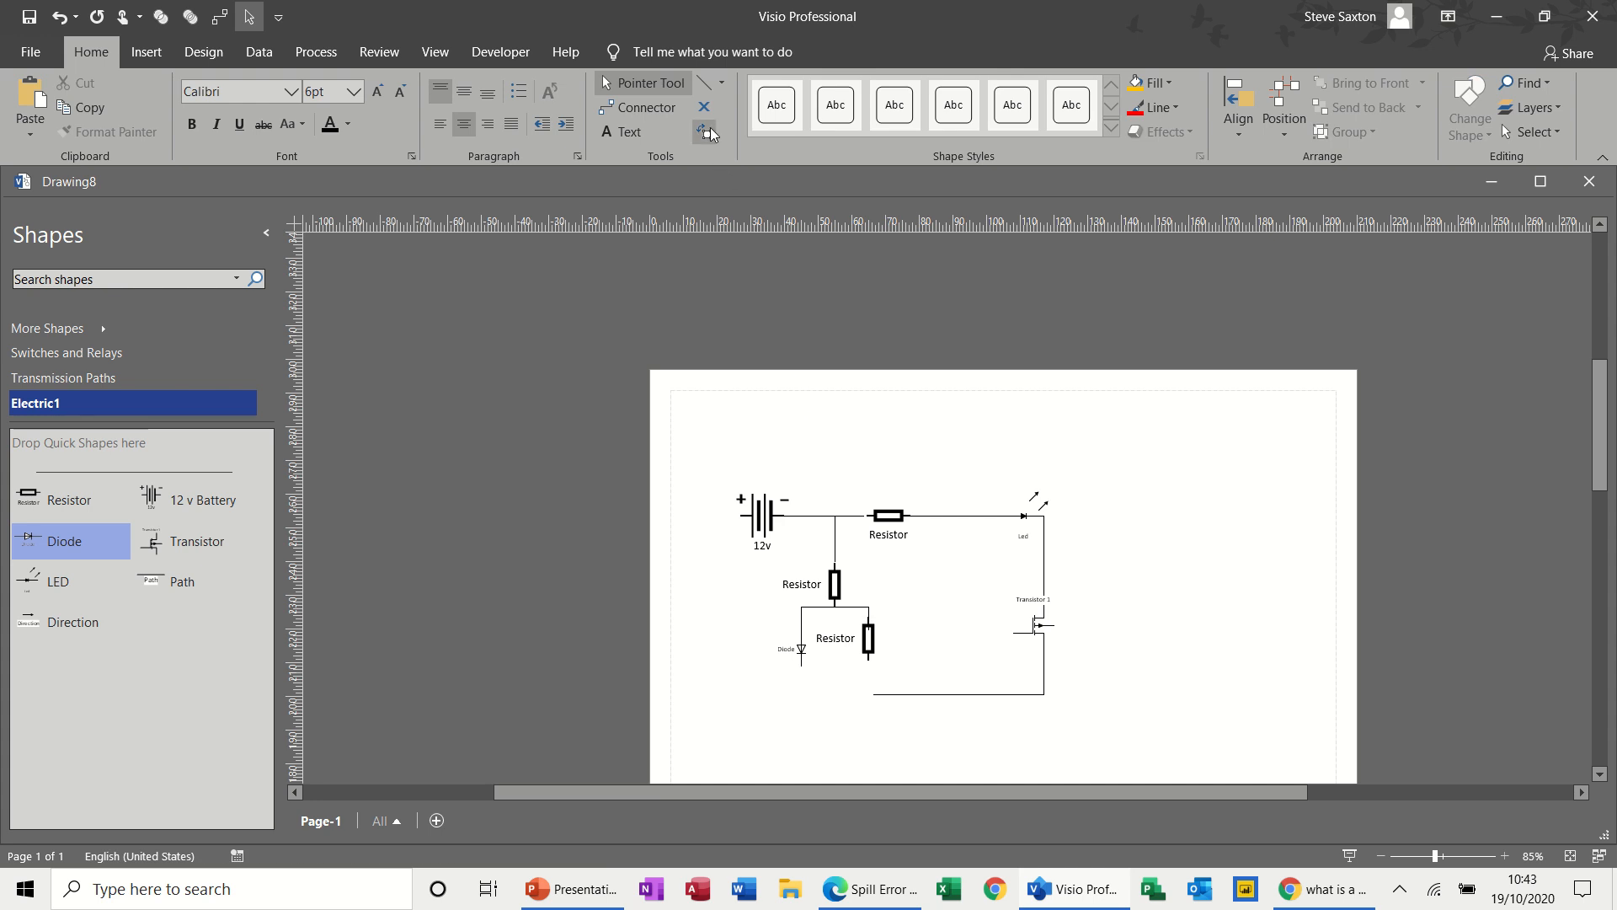
# Step: Draw a vertical line down from the duplicated resistor's lower end and extend the bottom wire's left end to meet it
pyautogui.click(710, 89)
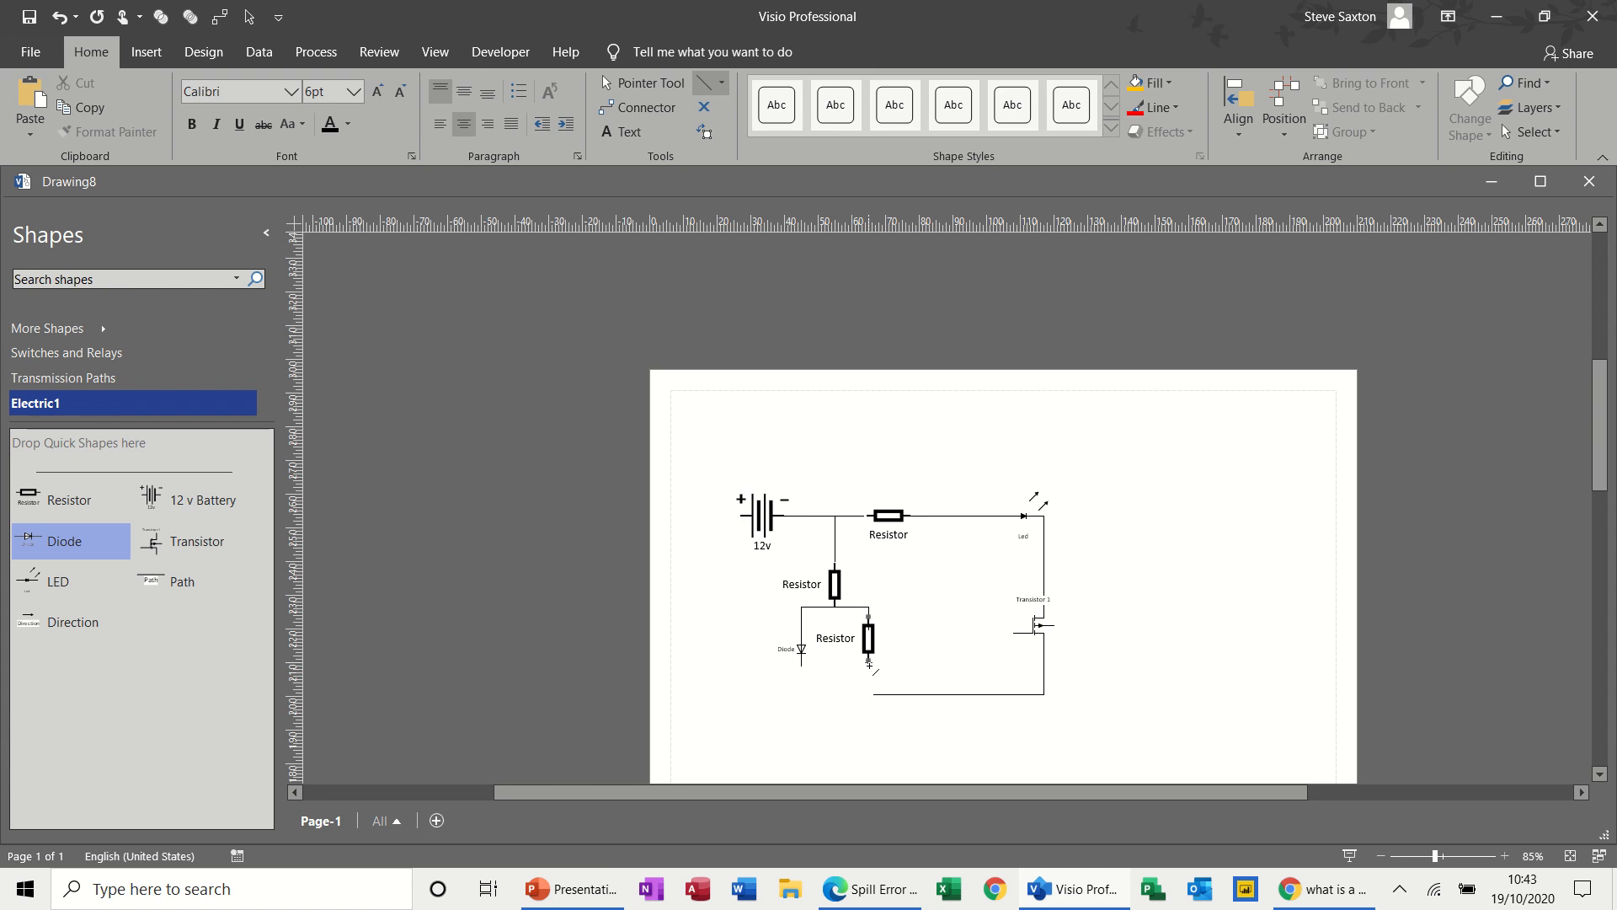
pyautogui.moveTo(868, 662); pyautogui.dragTo(869, 695)
pyautogui.click(830, 697)
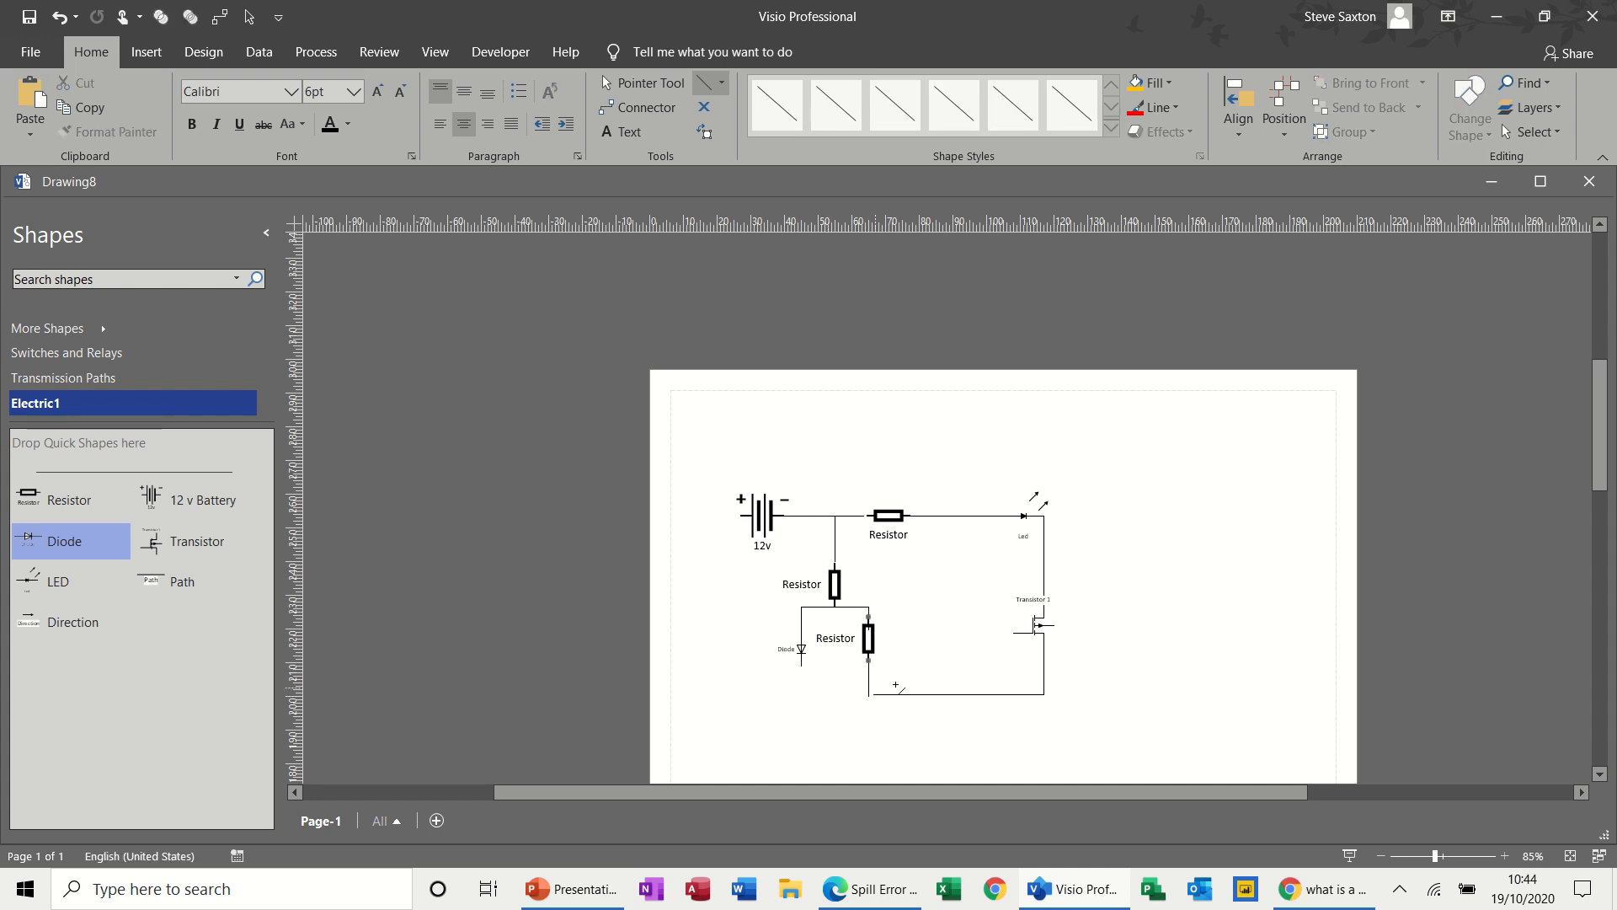
pyautogui.click(639, 83)
pyautogui.click(896, 694)
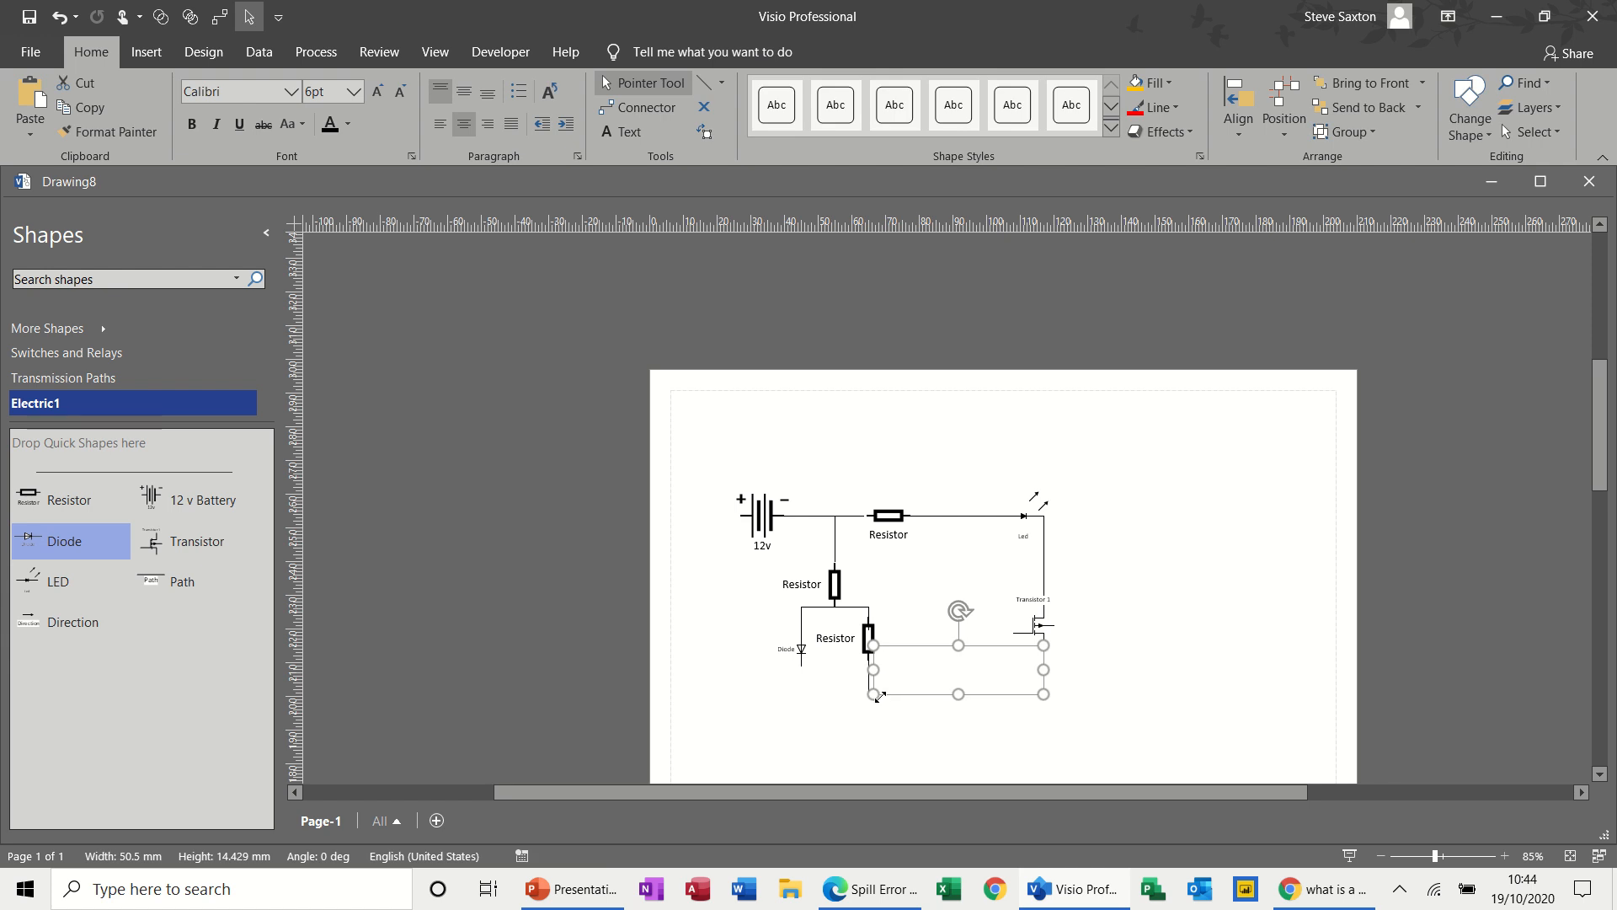
pyautogui.click(849, 710)
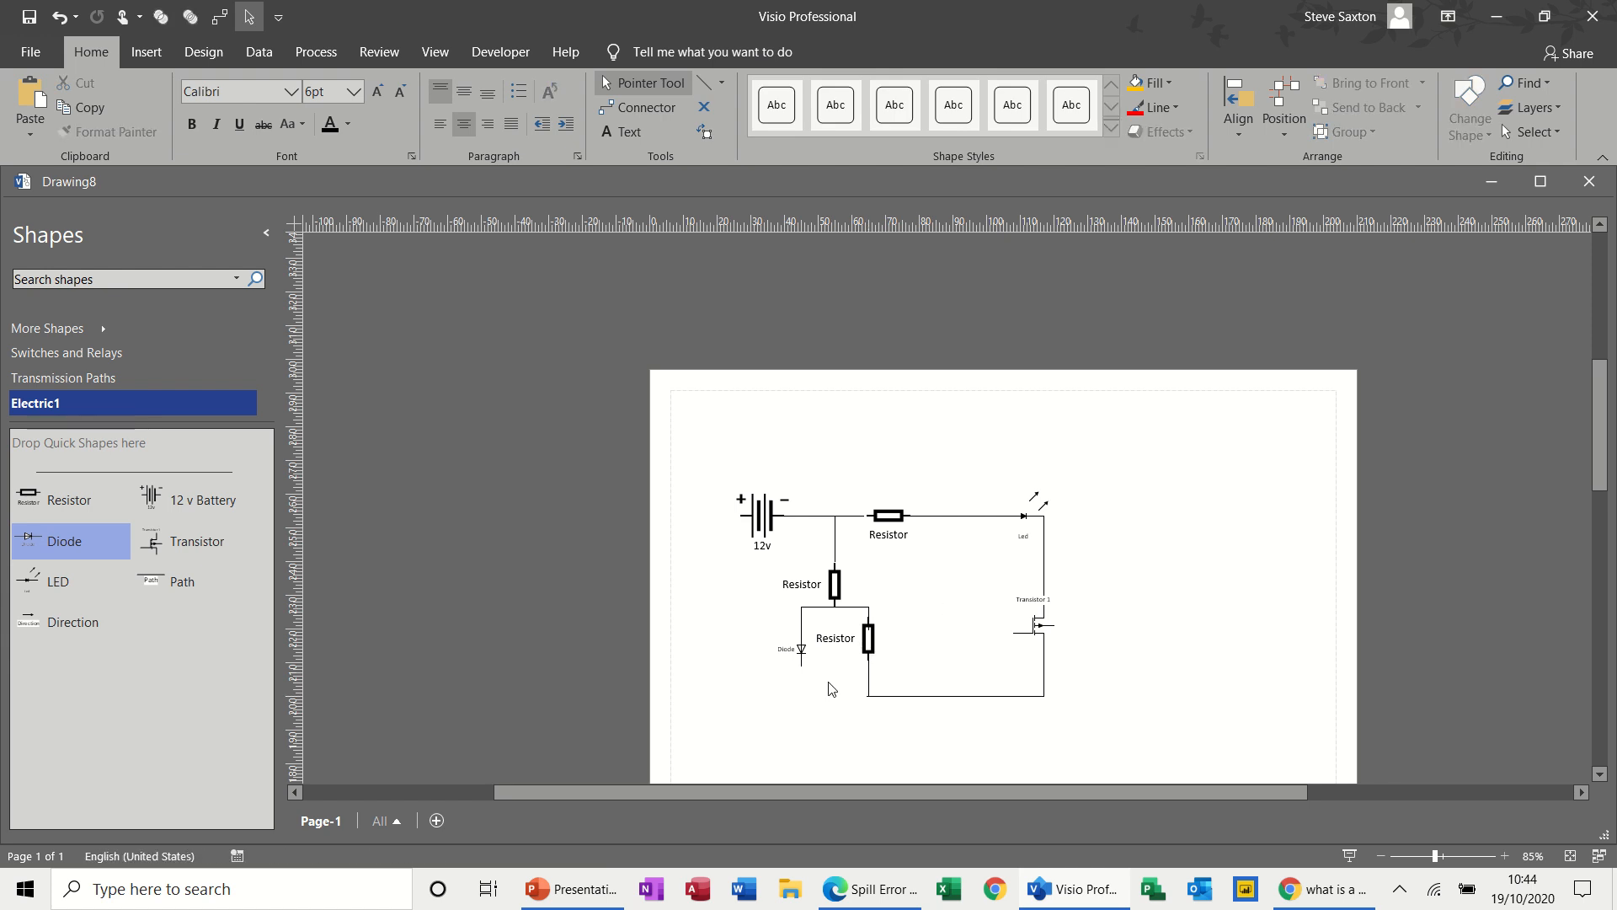
# Step: Draw a line down from the diode and one about 31.75 mm long leftward from the bottom wire, undoing the slanted line to the battery
pyautogui.click(706, 85)
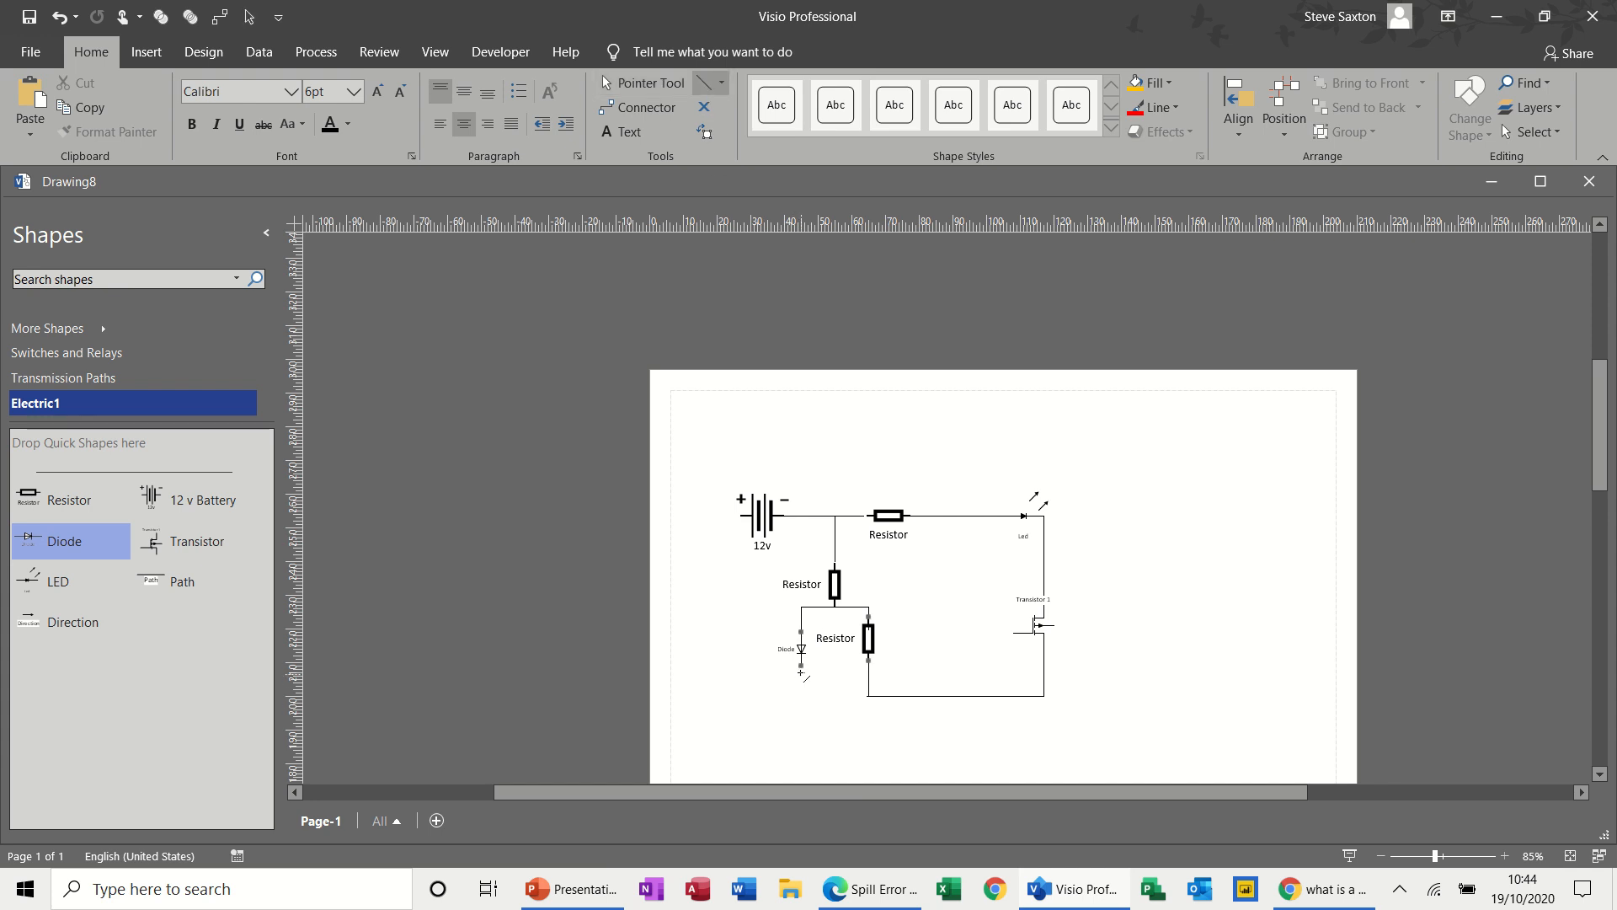
pyautogui.moveTo(801, 667)
pyautogui.mouseDown()
pyautogui.moveTo(801, 779)
pyautogui.moveTo(801, 696)
pyautogui.moveTo(736, 695)
pyautogui.moveTo(763, 695)
pyautogui.moveTo(760, 543)
pyautogui.moveTo(741, 516)
pyautogui.mouseUp()
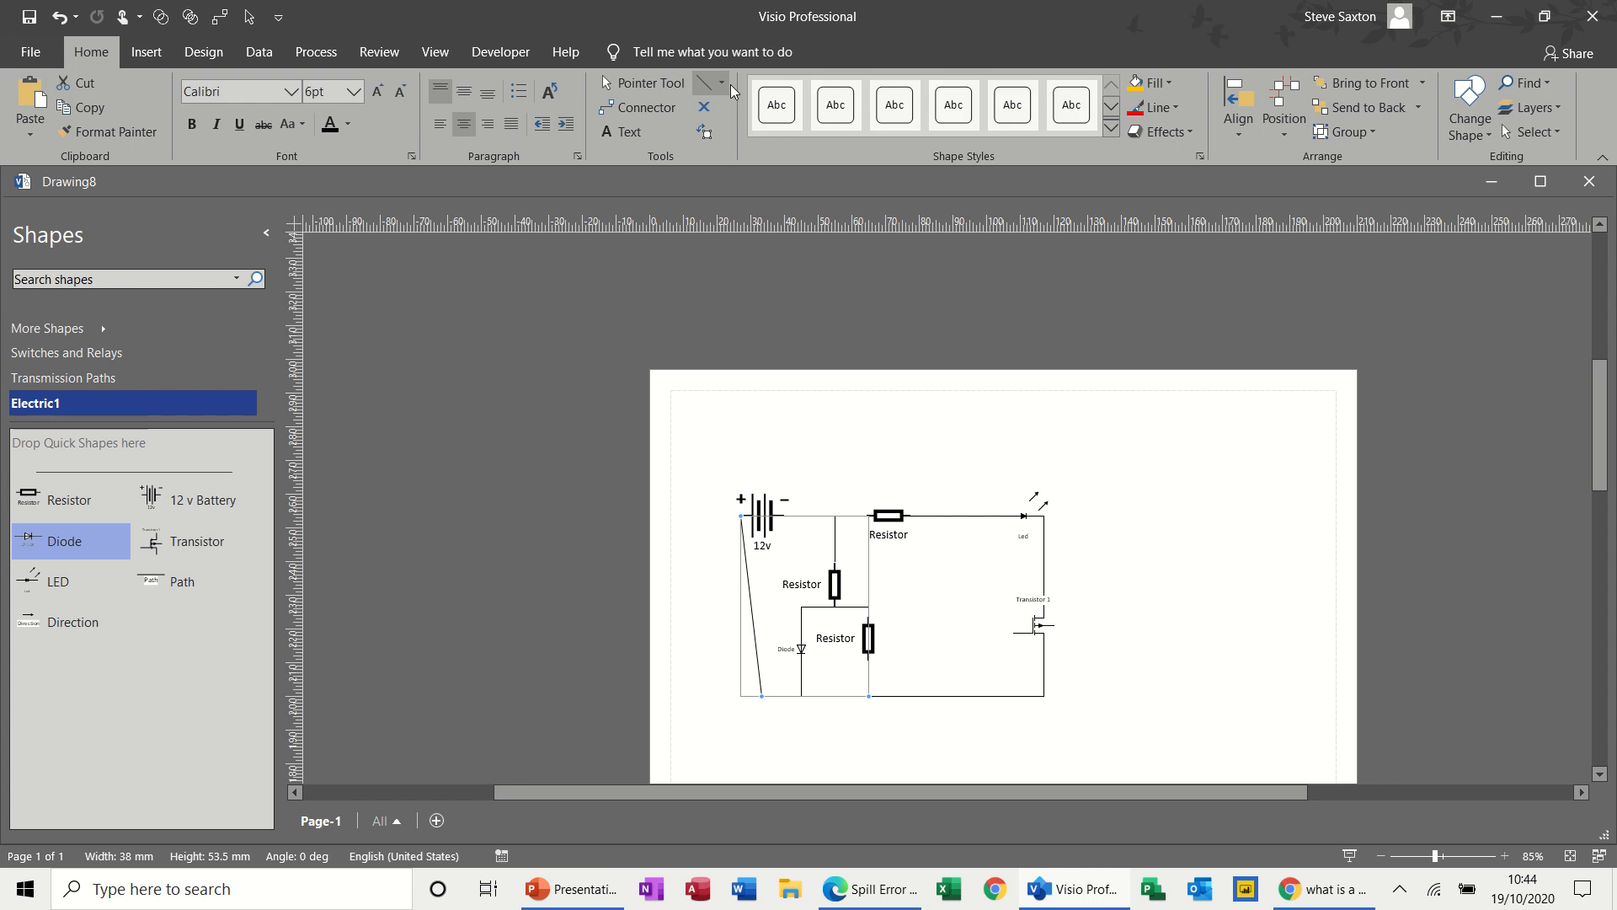
pyautogui.click(666, 85)
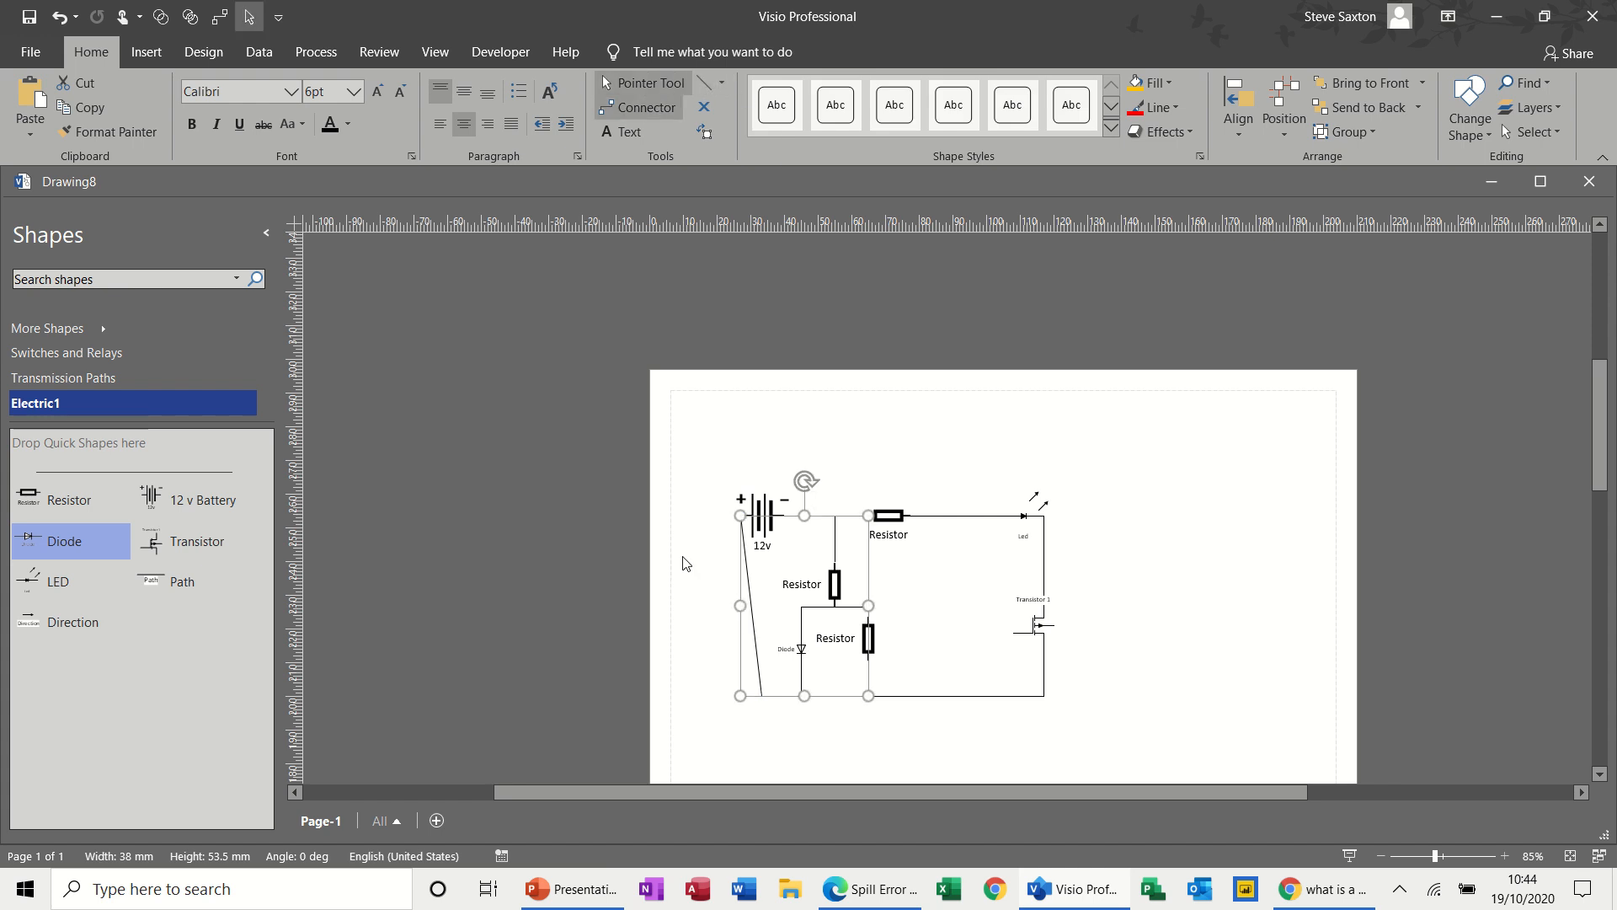
pyautogui.click(757, 676)
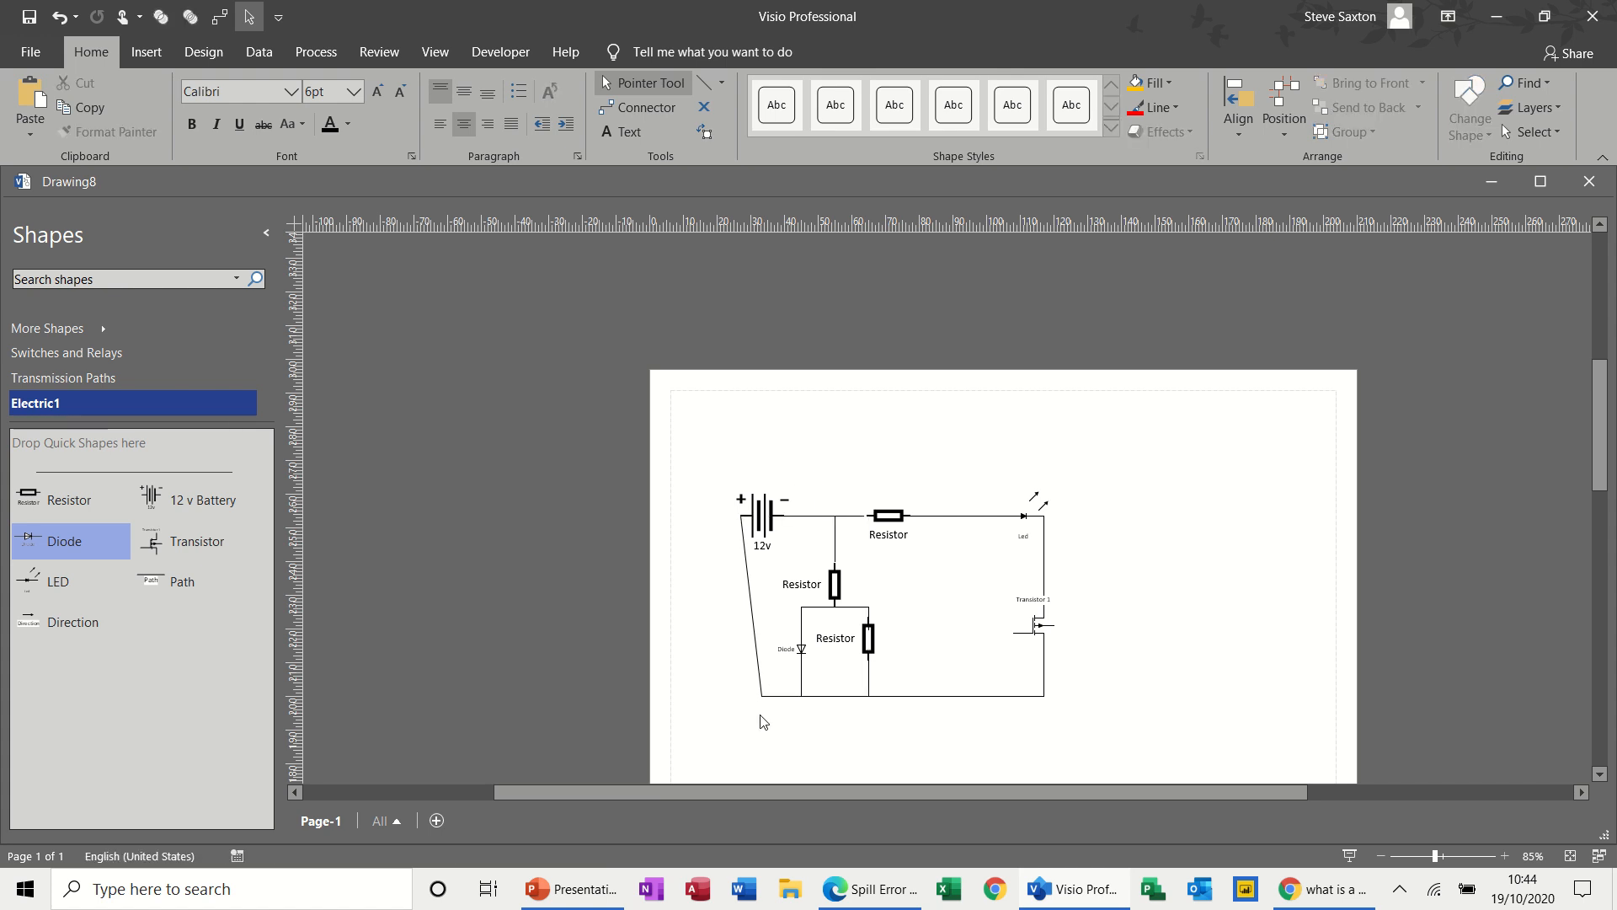
pyautogui.hotkey('ctrl', 'z')
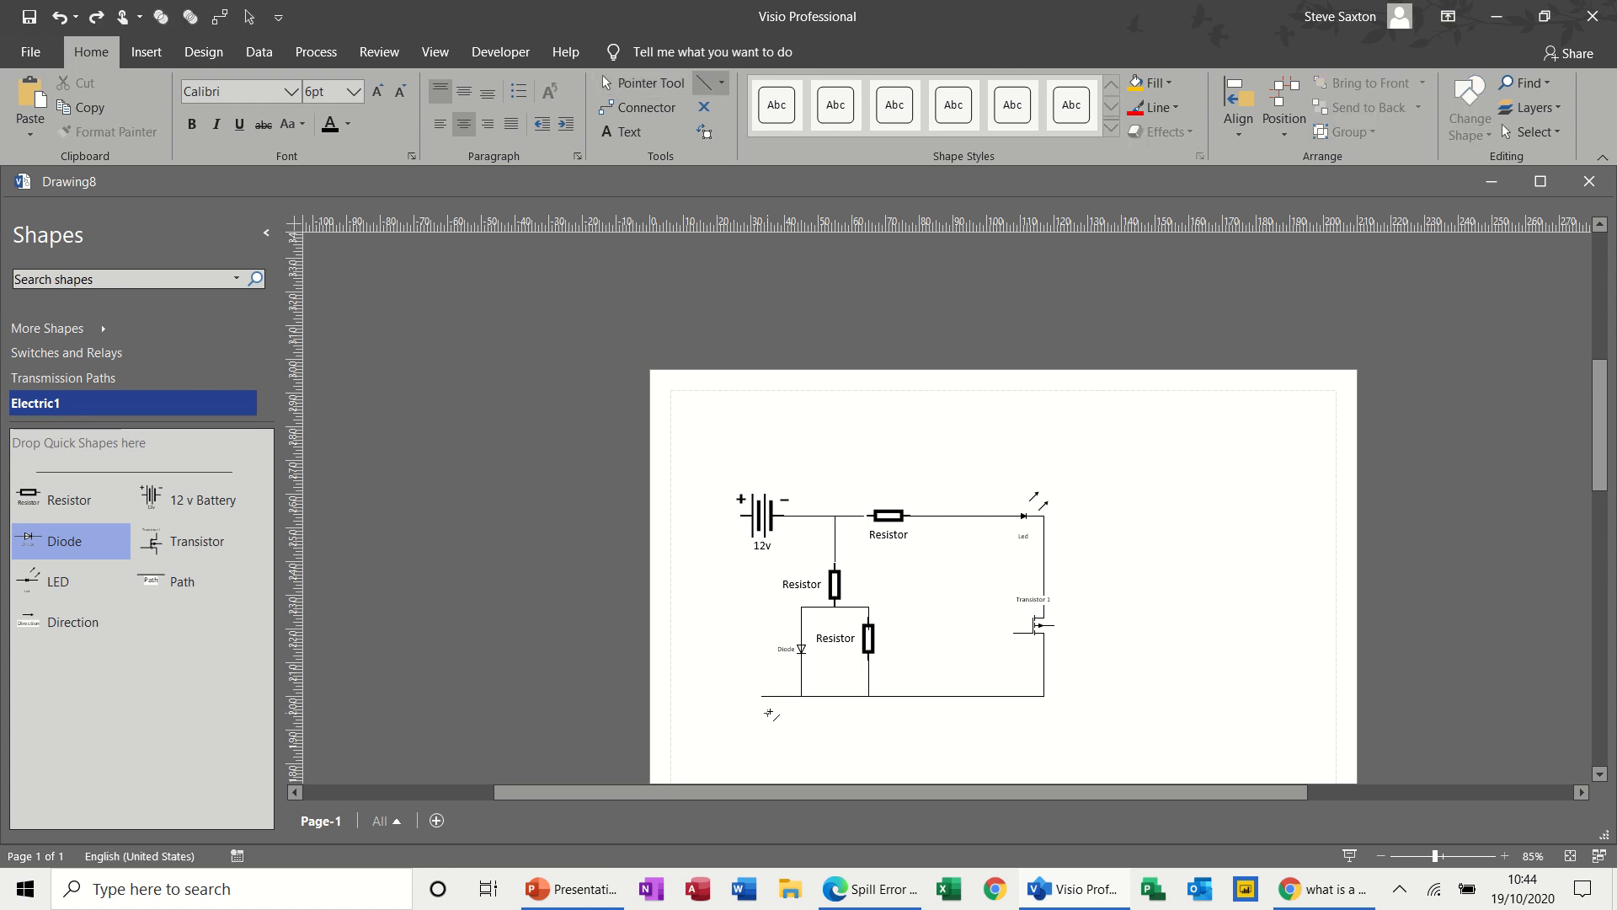
# Step: Lengthen the left section of the bottom wire to about 38.25 mm so it ends directly below the battery's plus terminal
pyautogui.click(650, 84)
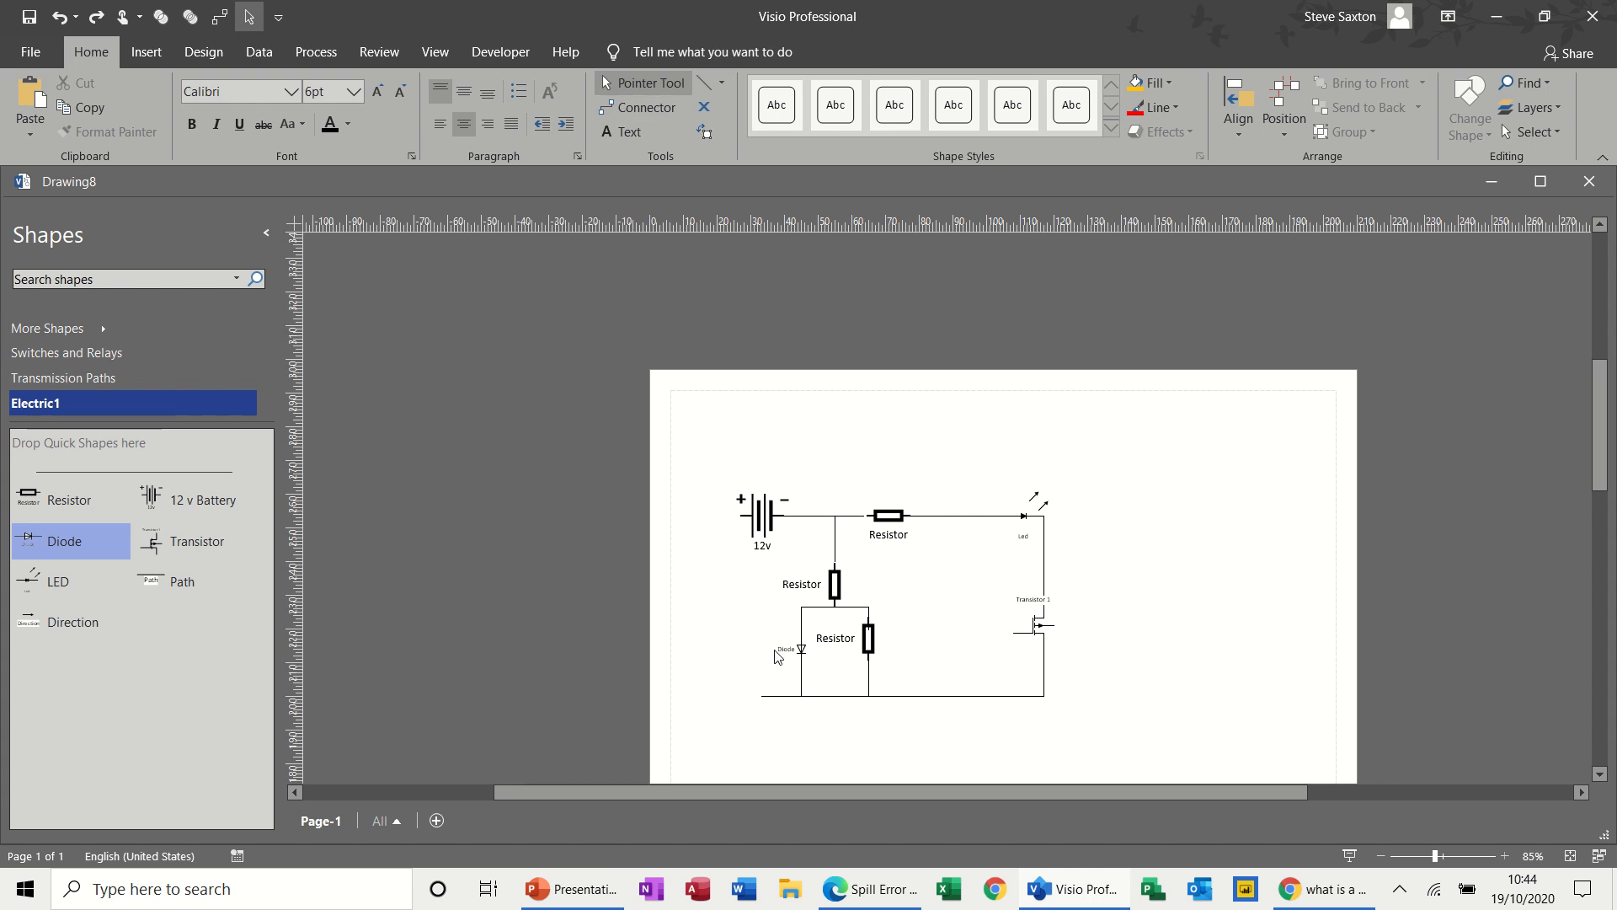
pyautogui.click(772, 696)
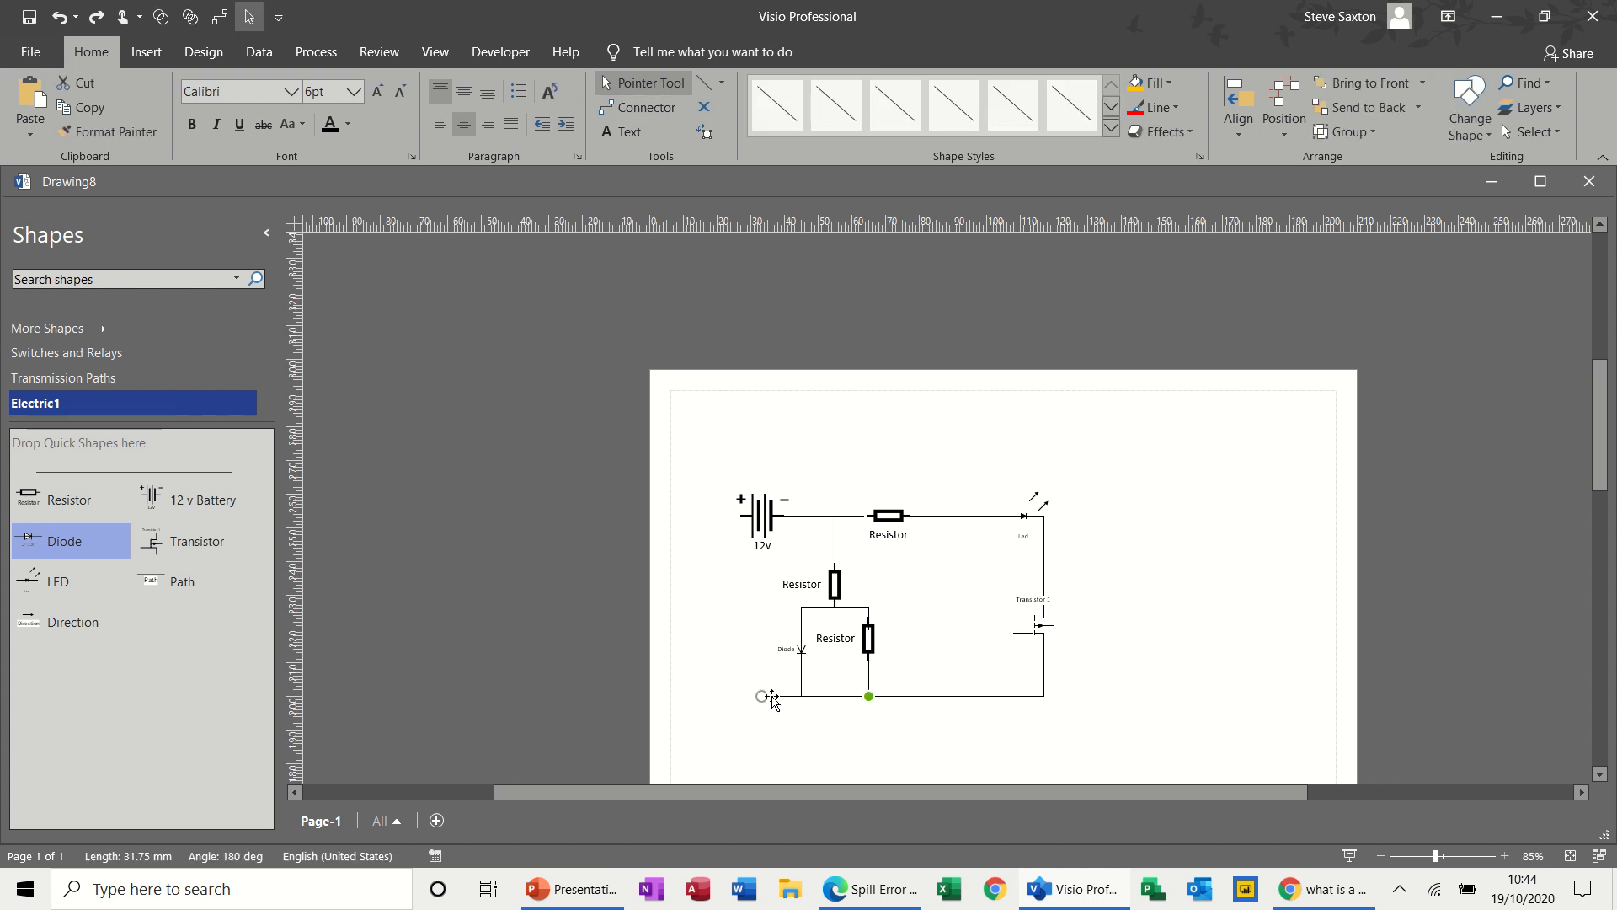
pyautogui.moveTo(761, 696); pyautogui.dragTo(740, 695)
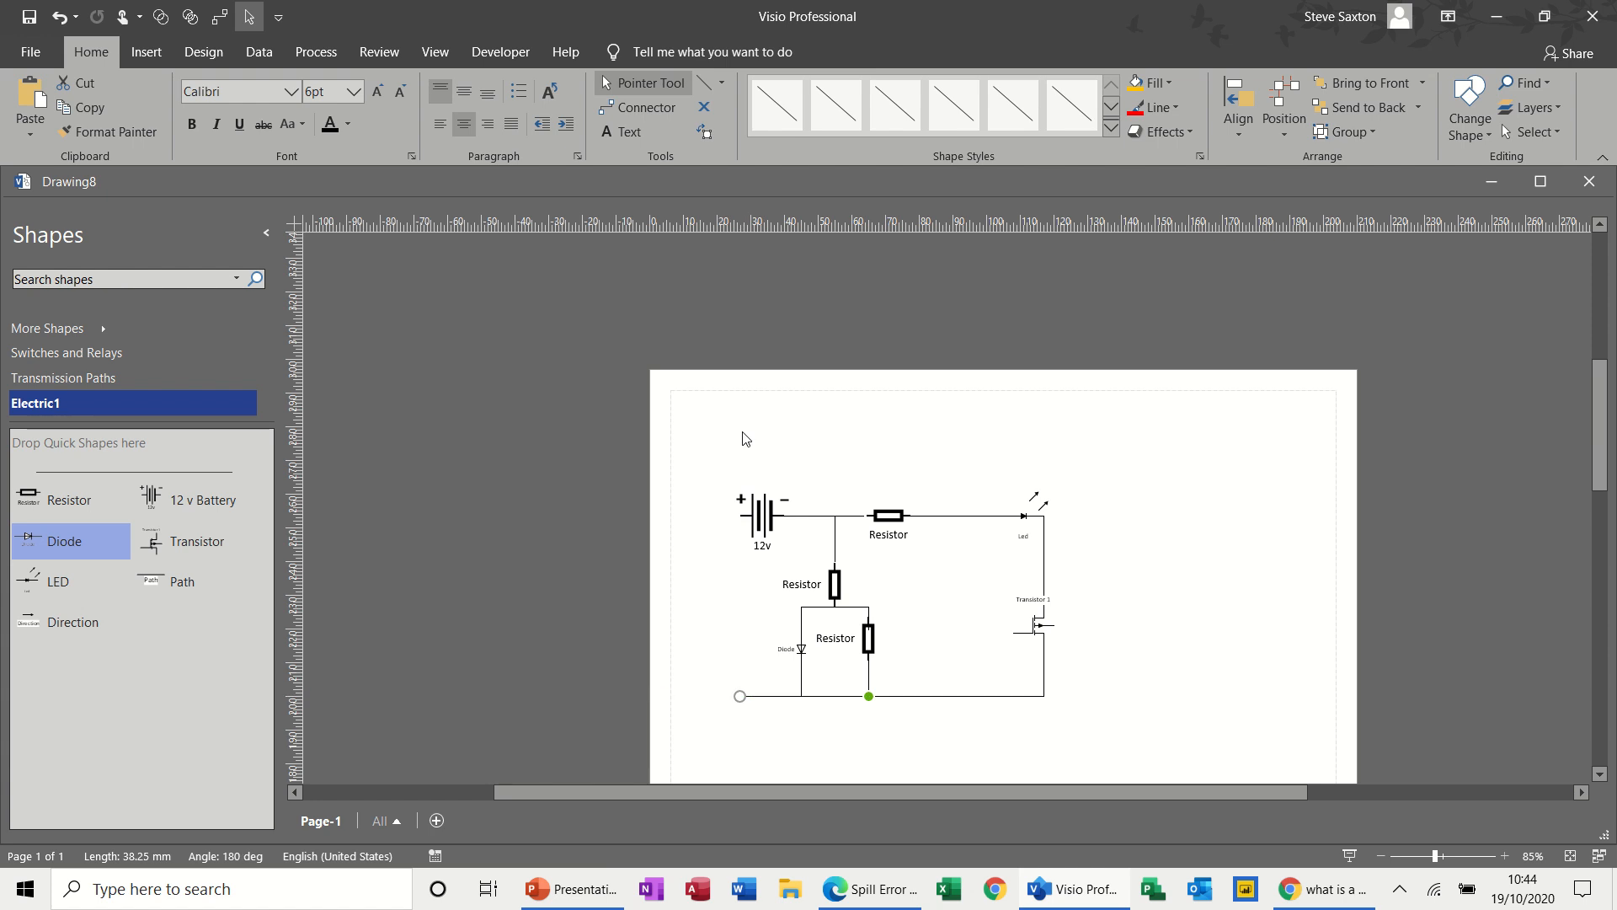
# Step: Draw a vertical line about 53.5 mm long from the battery's plus terminal down to the bottom wire's left end
pyautogui.click(704, 83)
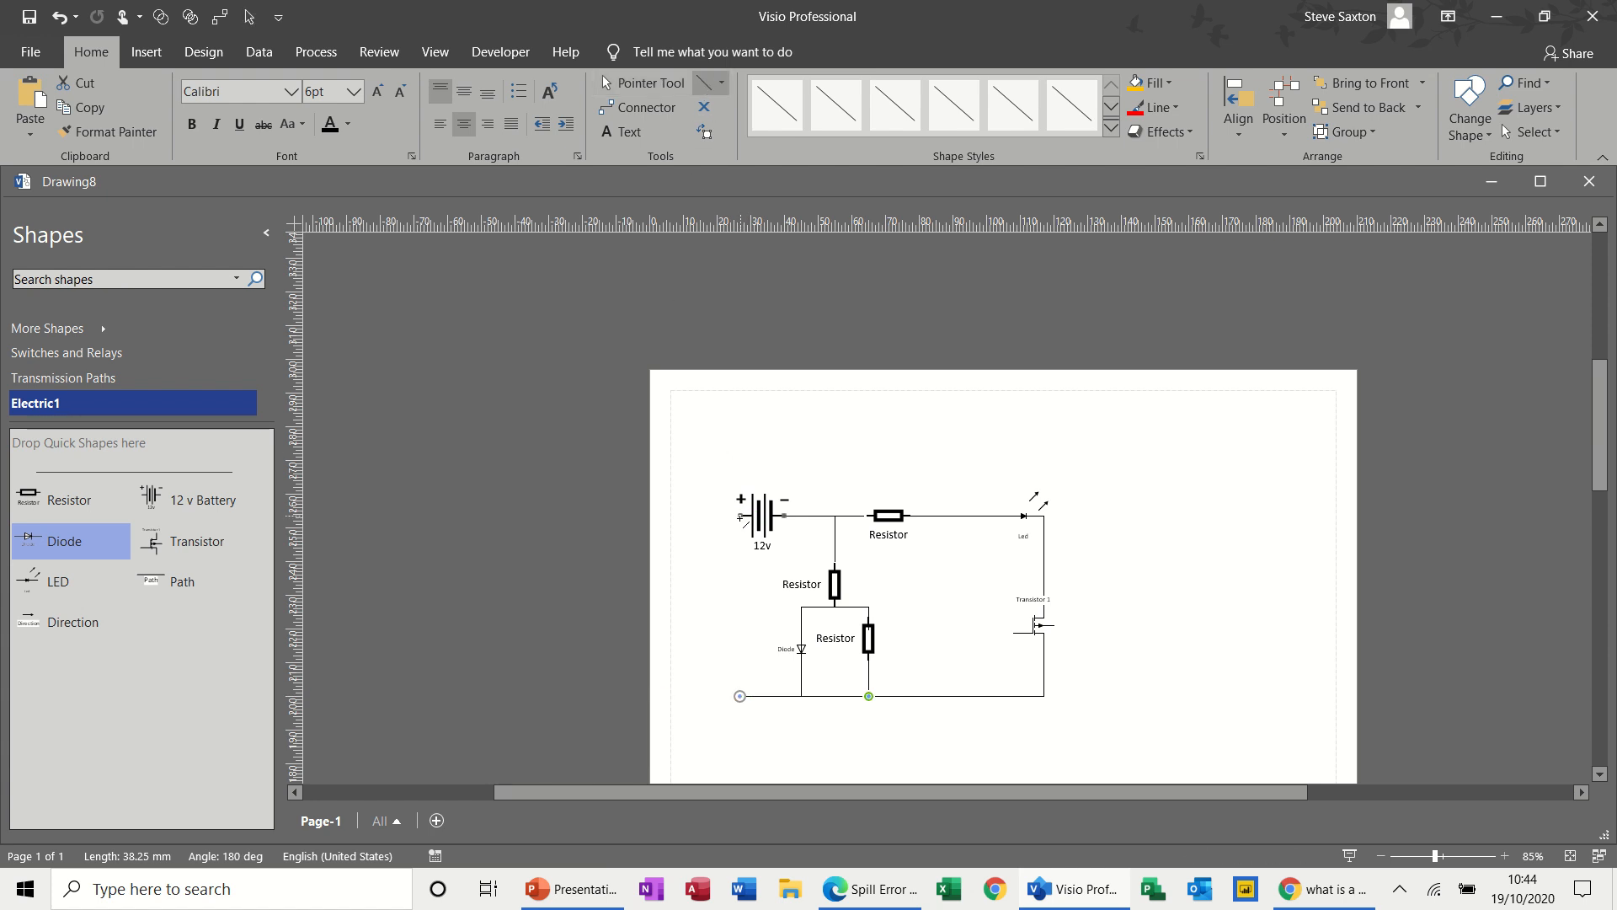
pyautogui.moveTo(741, 516); pyautogui.dragTo(740, 696)
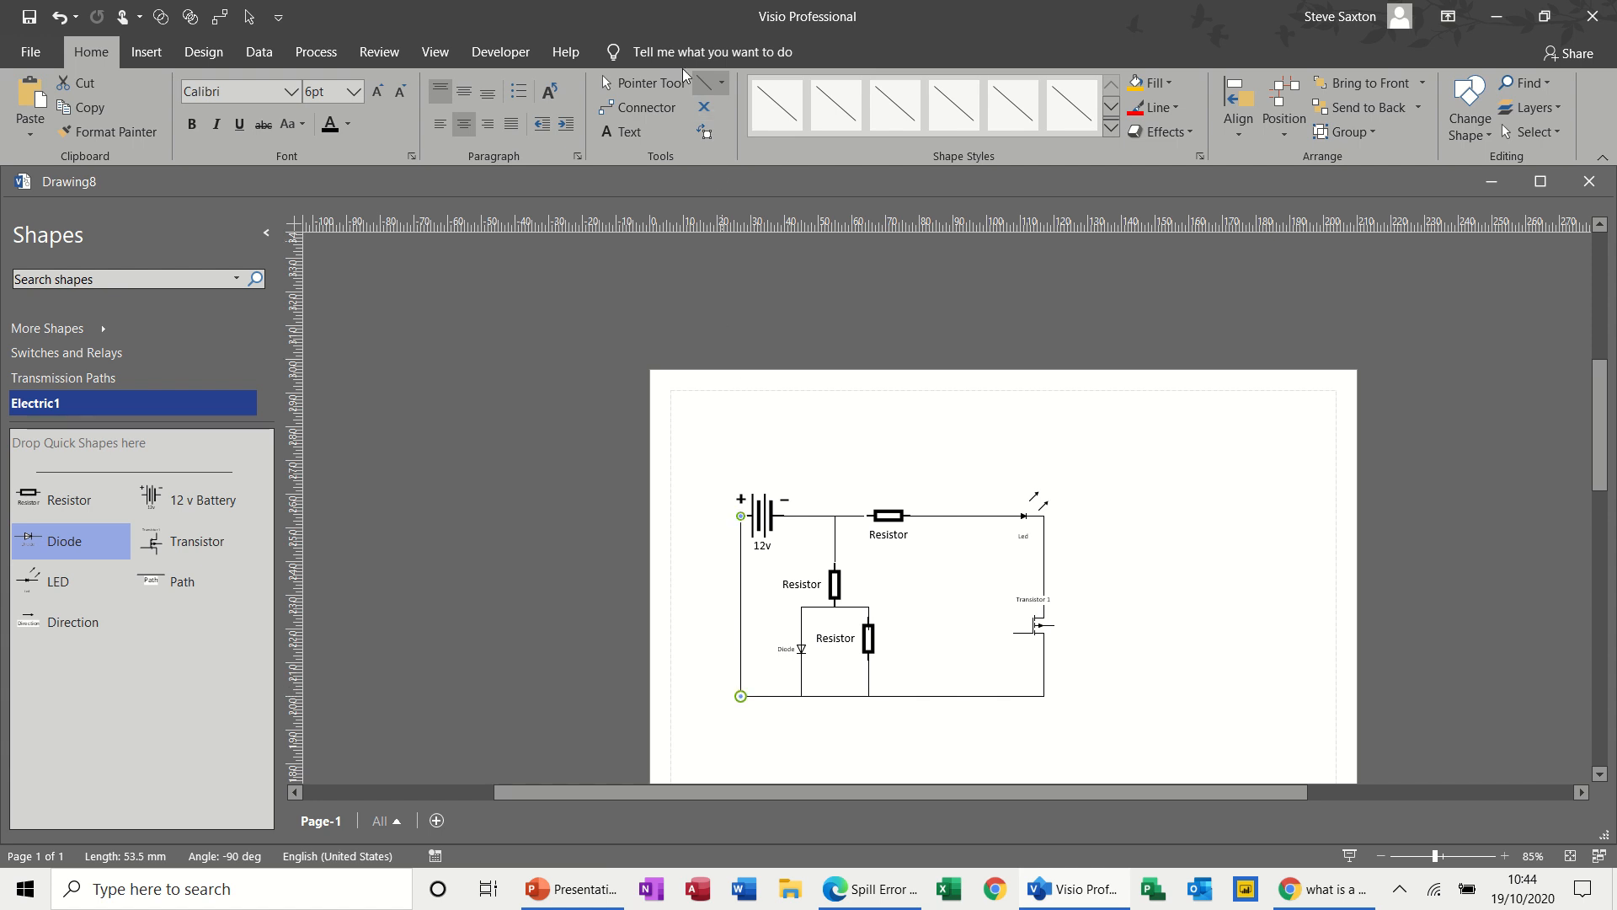
pyautogui.click(639, 83)
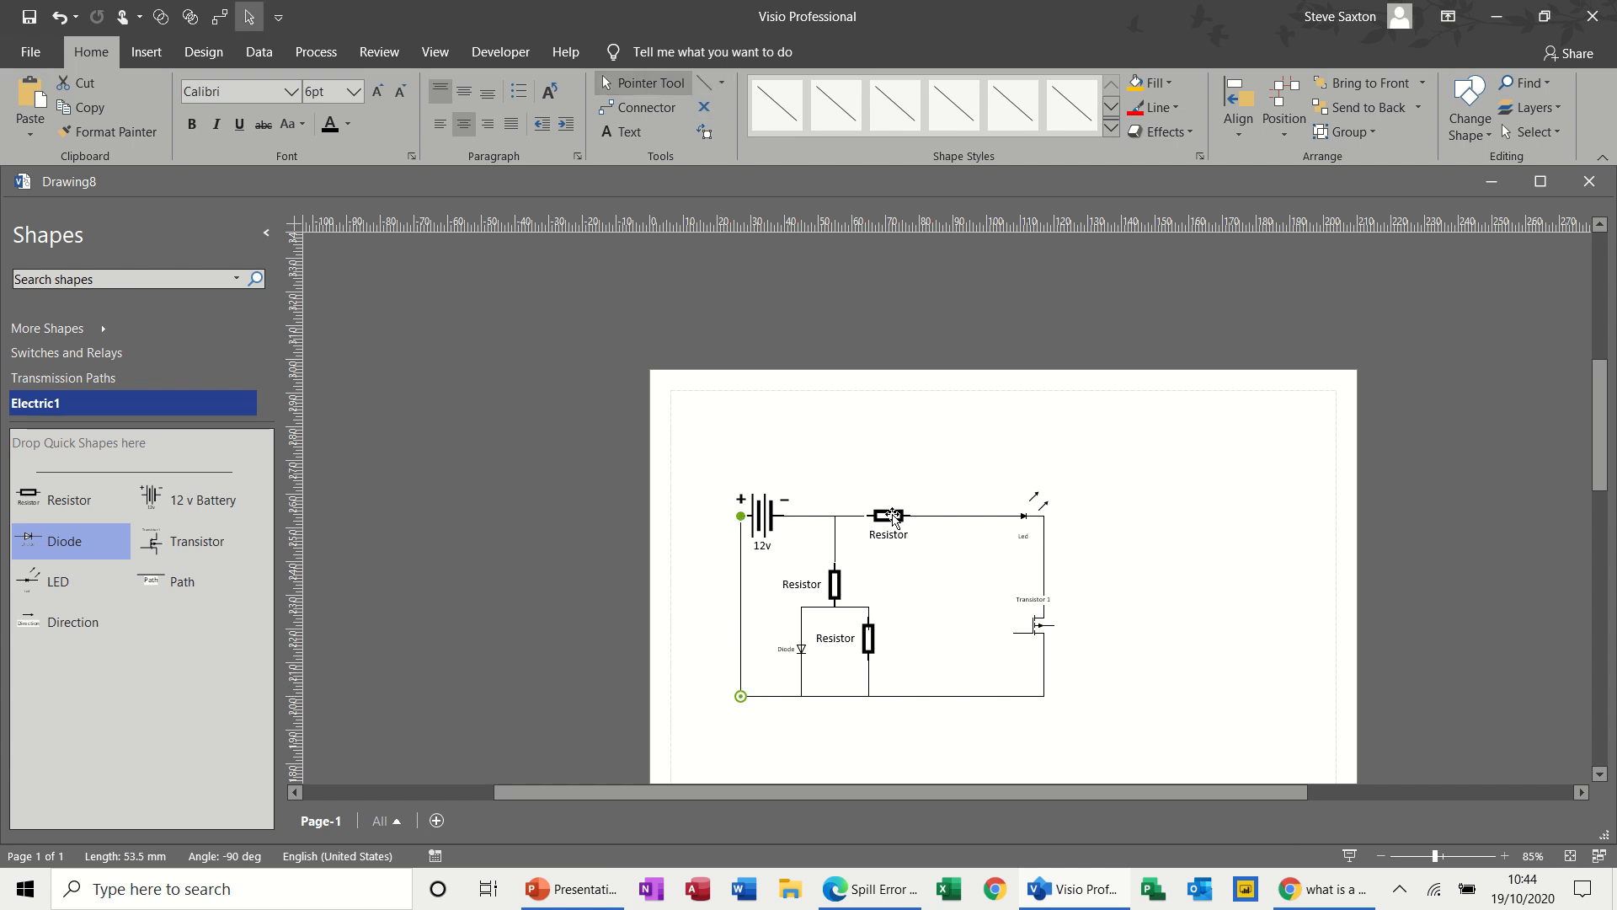
# Step: Set the line weight of the LED and of the wire between the top resistor and the LED to 2¼ pt
pyautogui.click(940, 517)
pyautogui.click(1170, 109)
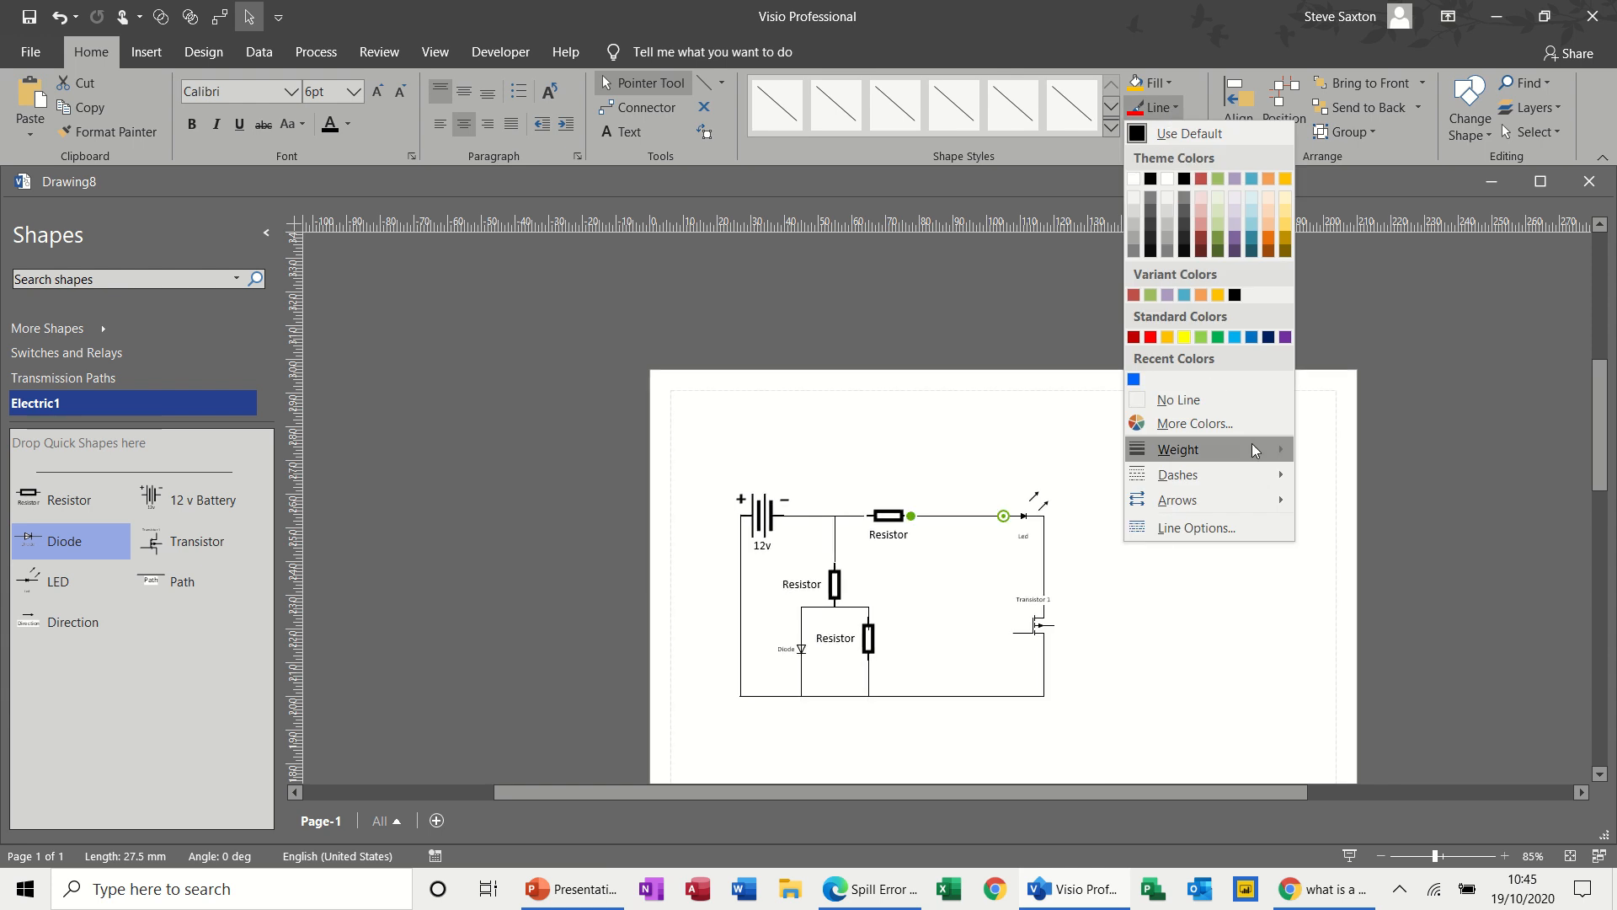
pyautogui.moveTo(1252, 443)
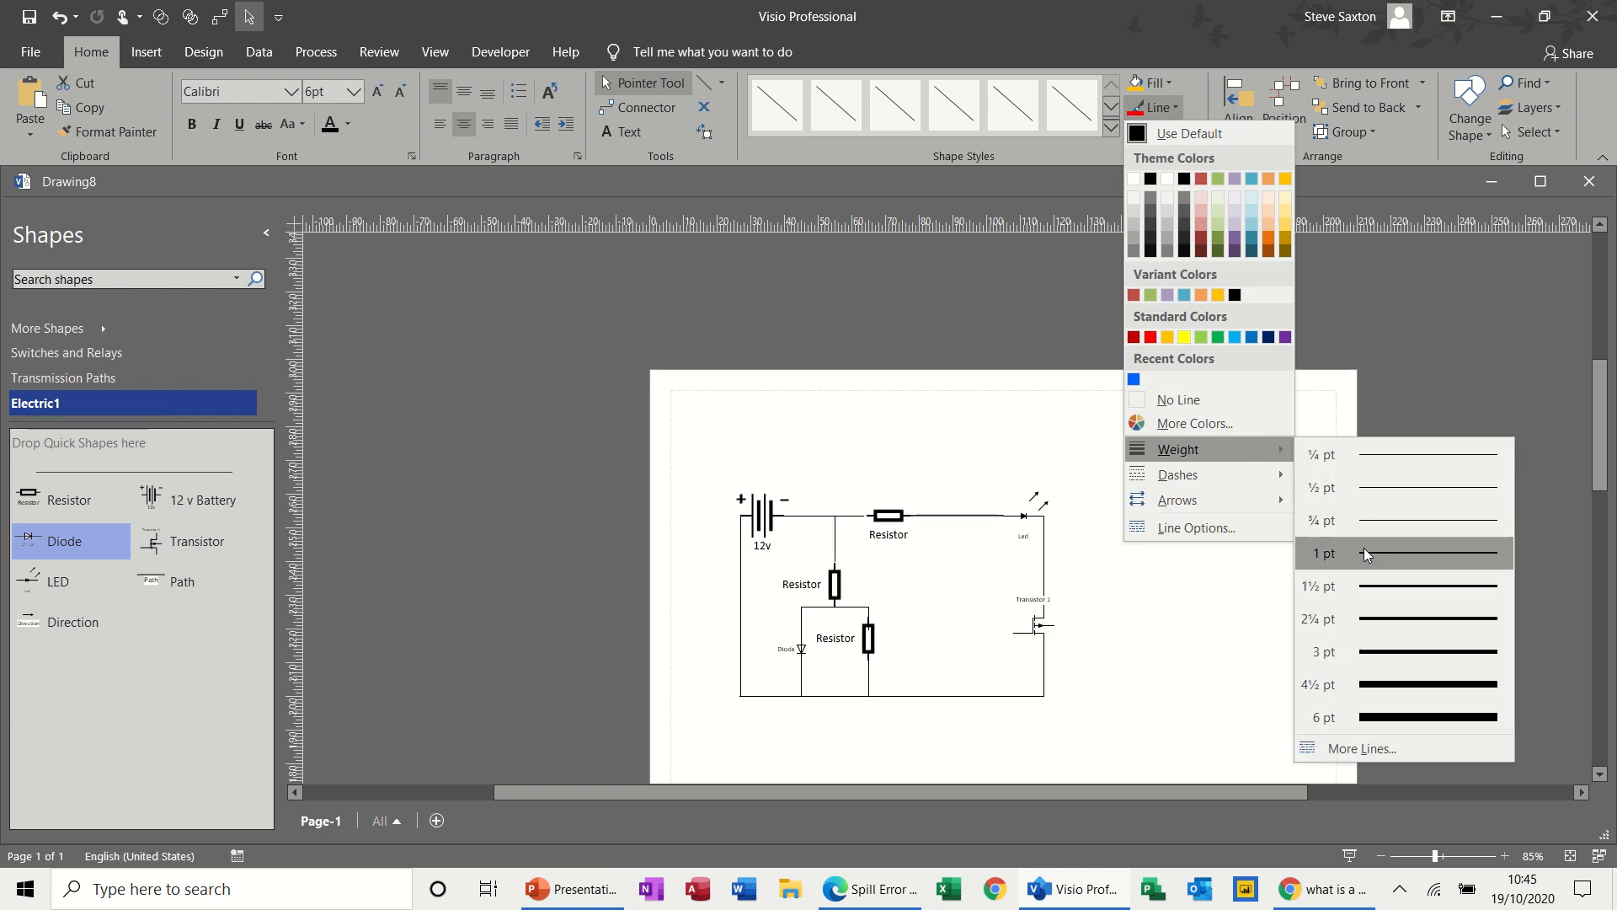
pyautogui.click(1378, 609)
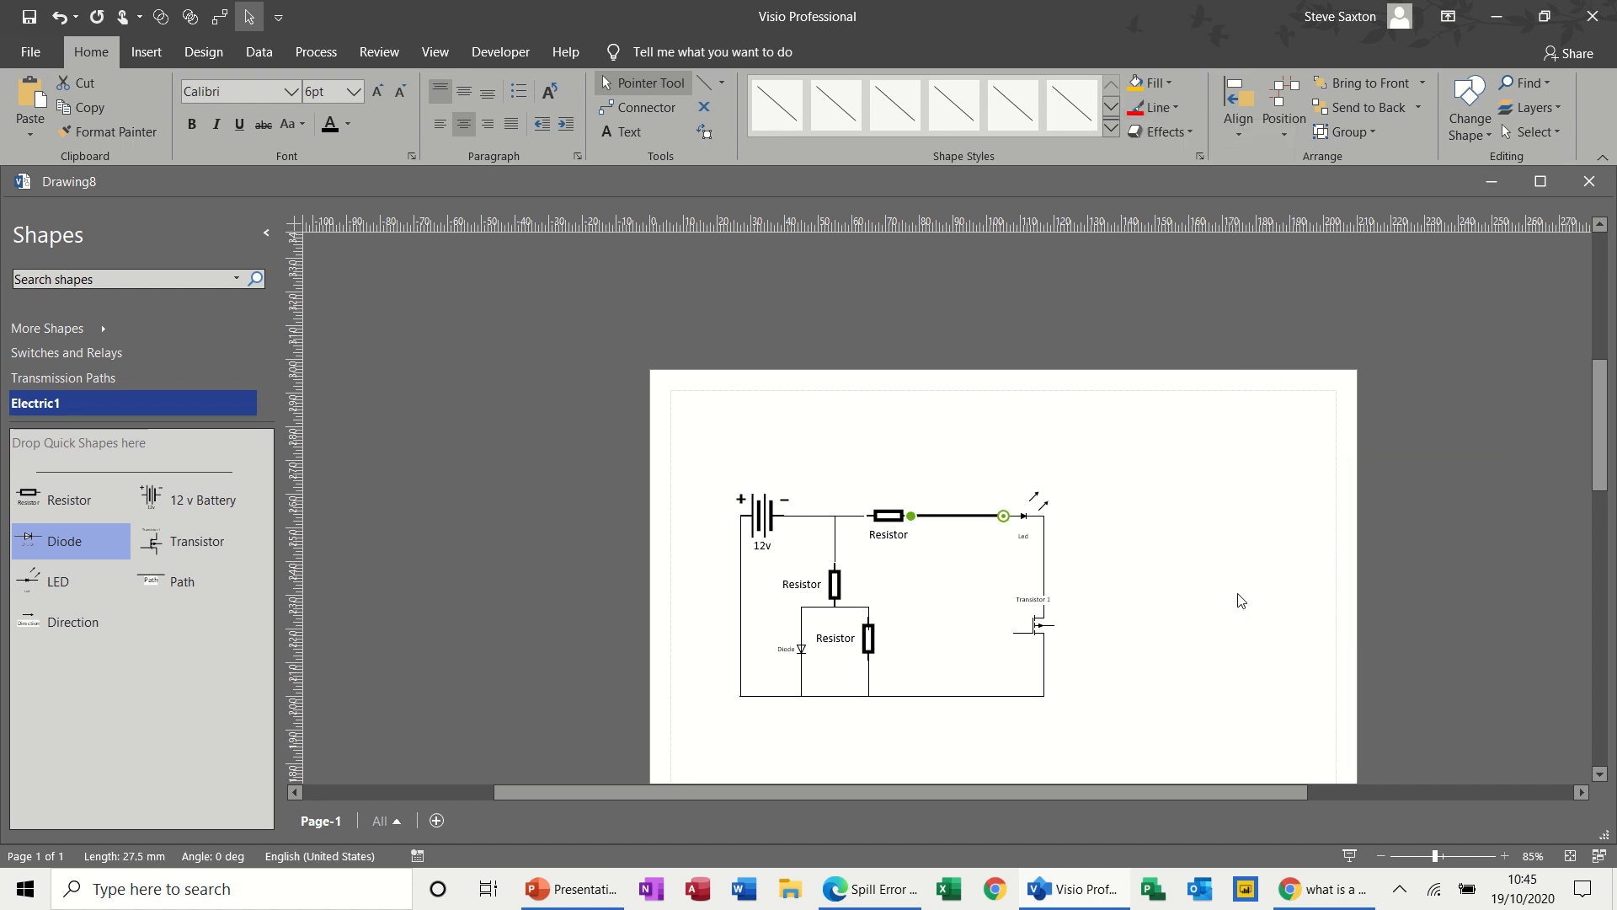
pyautogui.click(1029, 517)
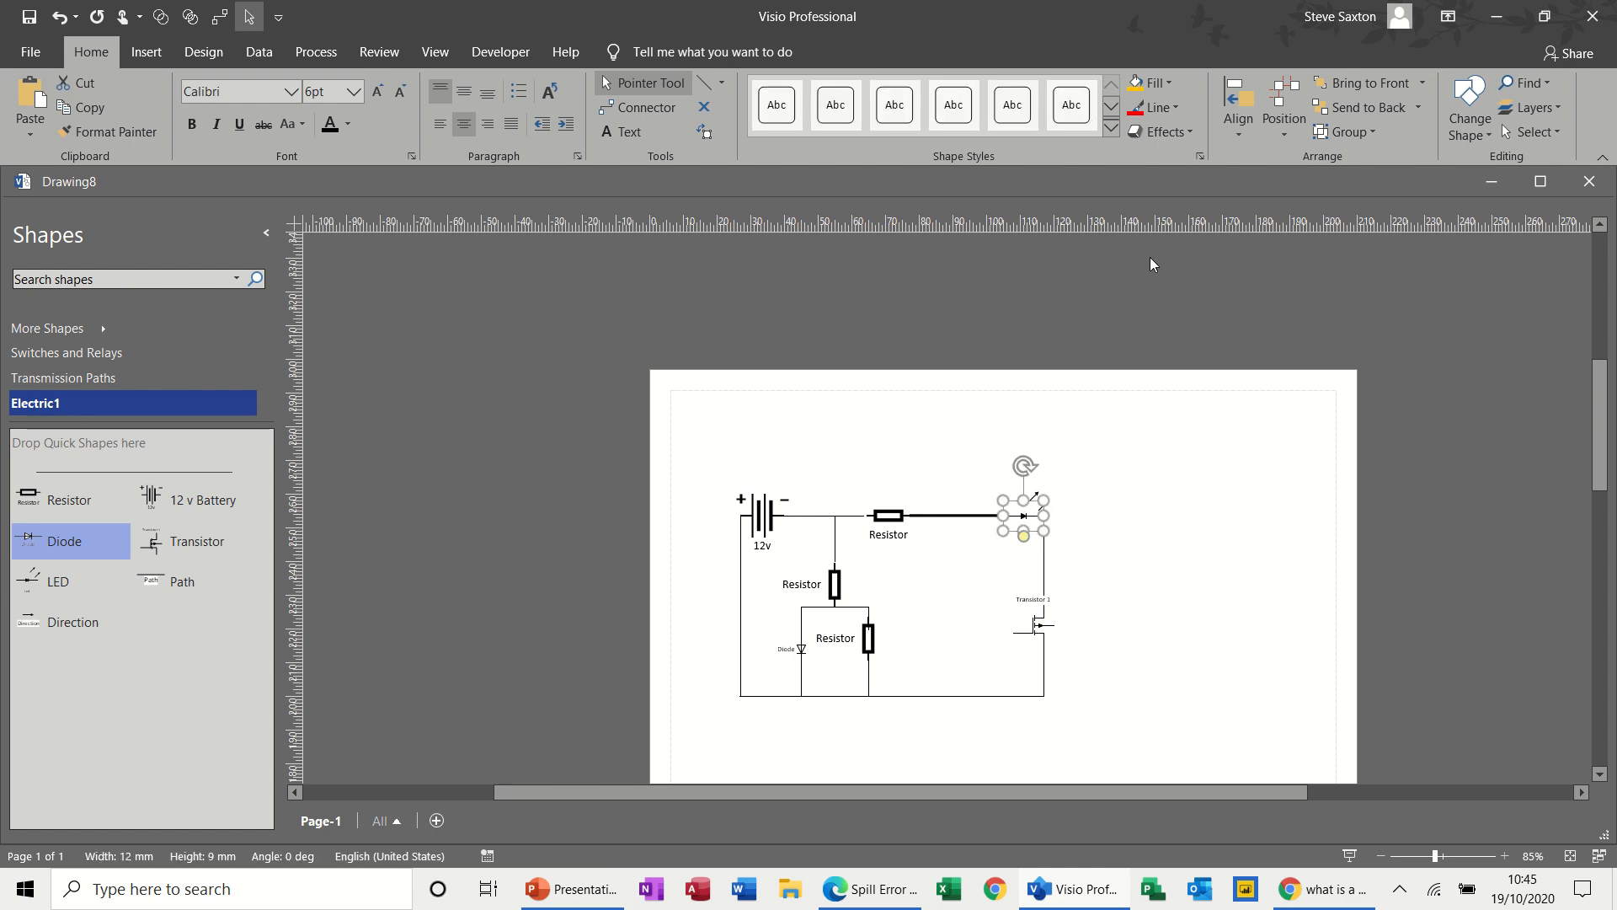
pyautogui.click(1181, 109)
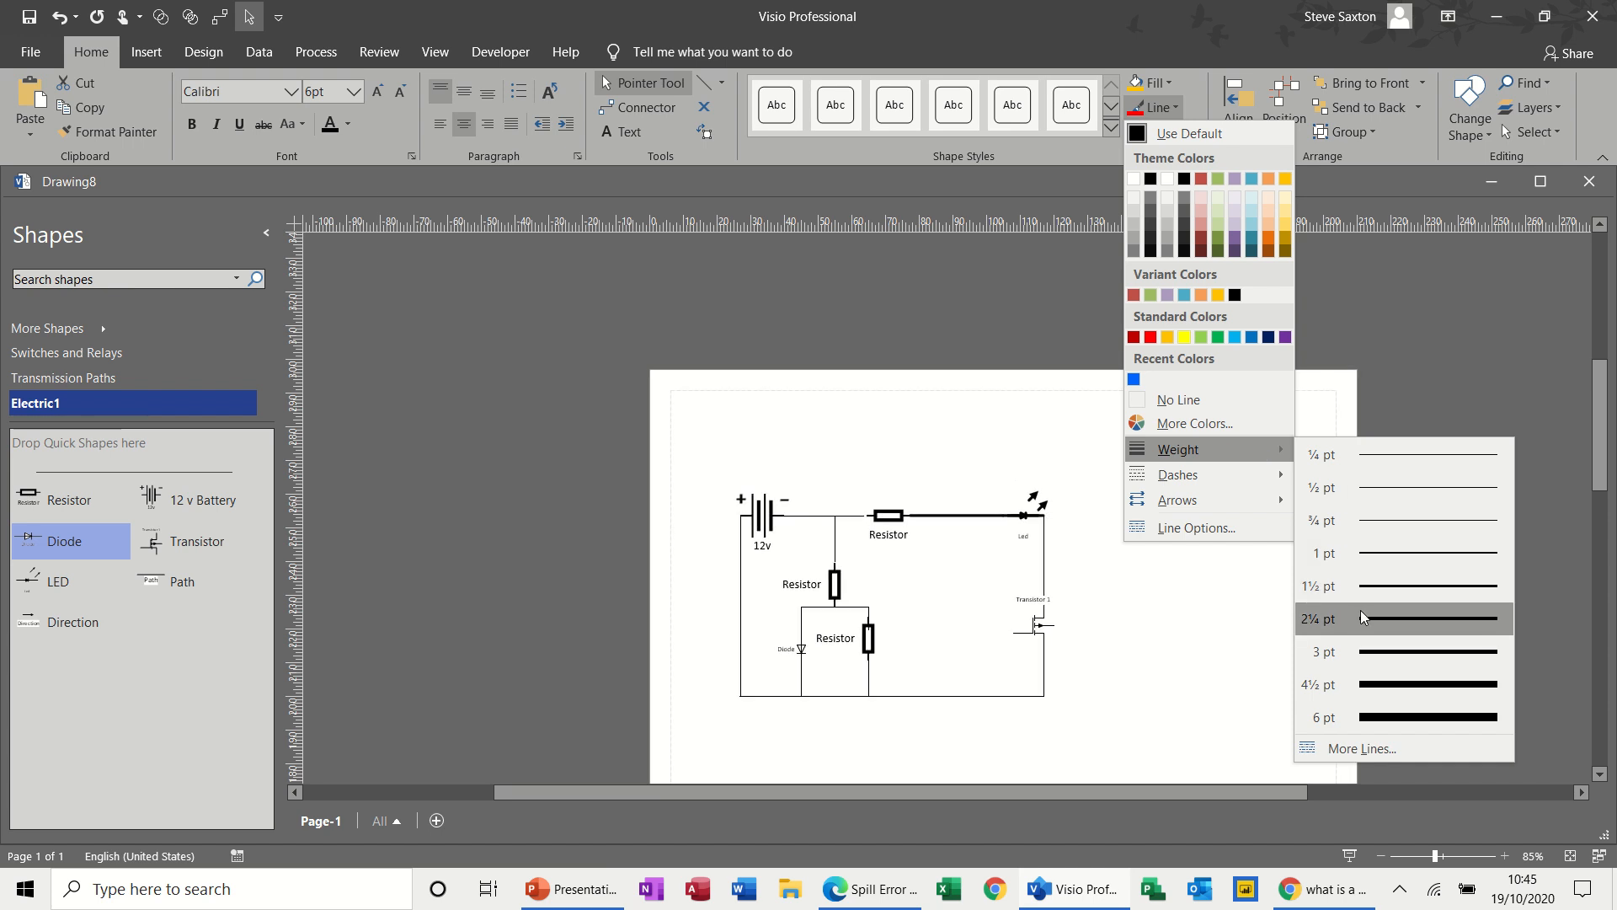
pyautogui.click(1362, 612)
# Step: Set the line weight of the transistor and of the vertical wire between the LED and the transistor to 2¼ pt
pyautogui.click(1045, 562)
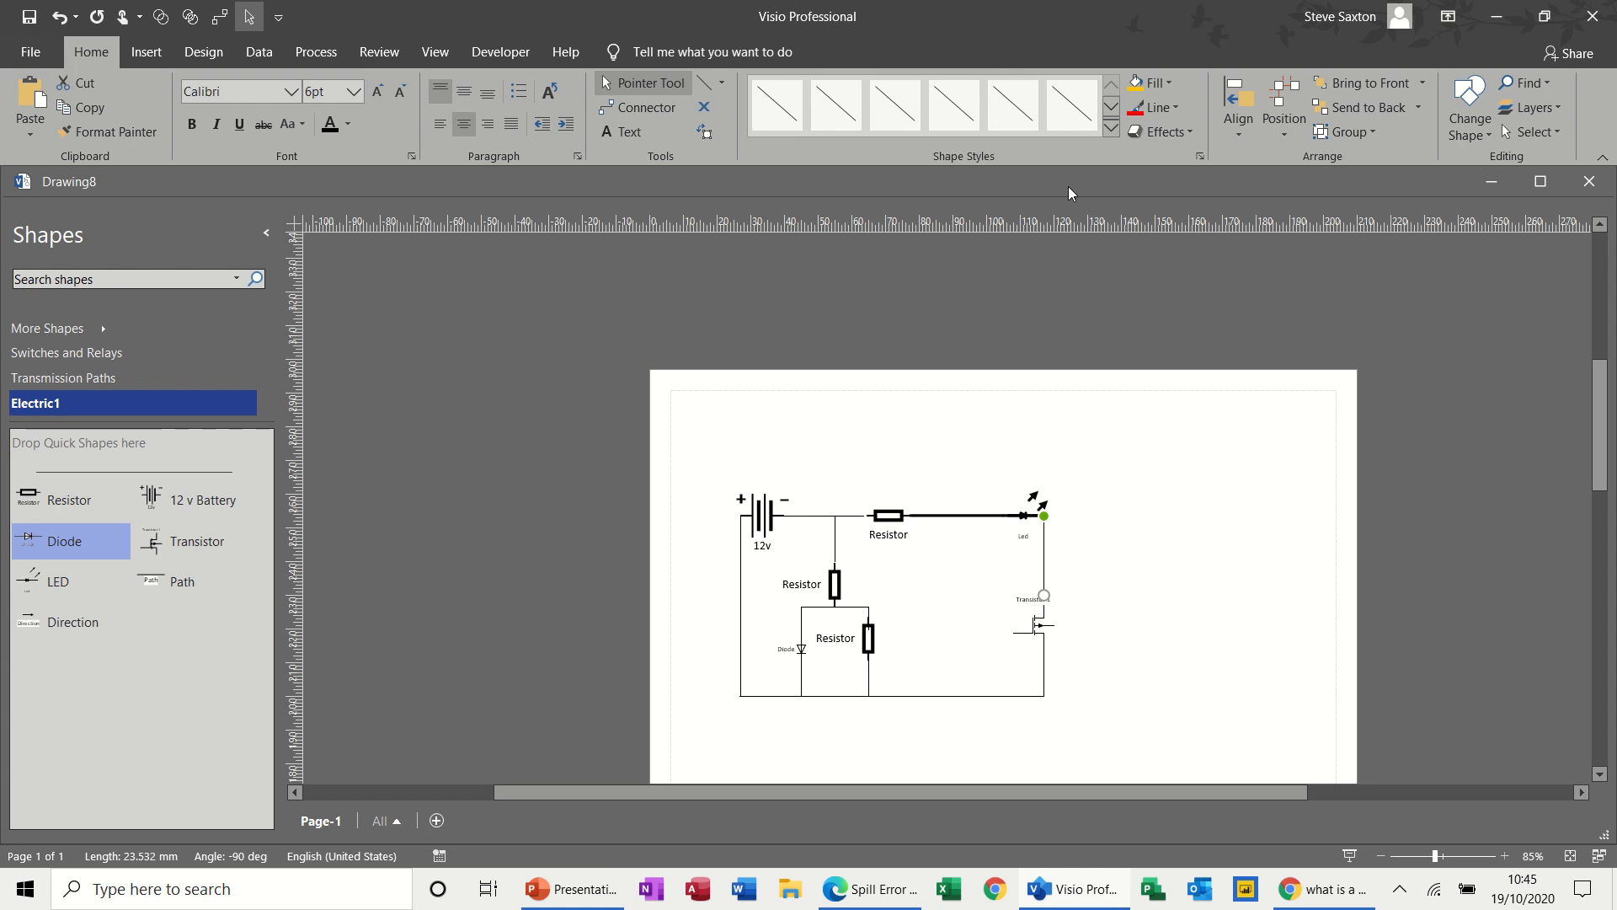
pyautogui.click(1170, 110)
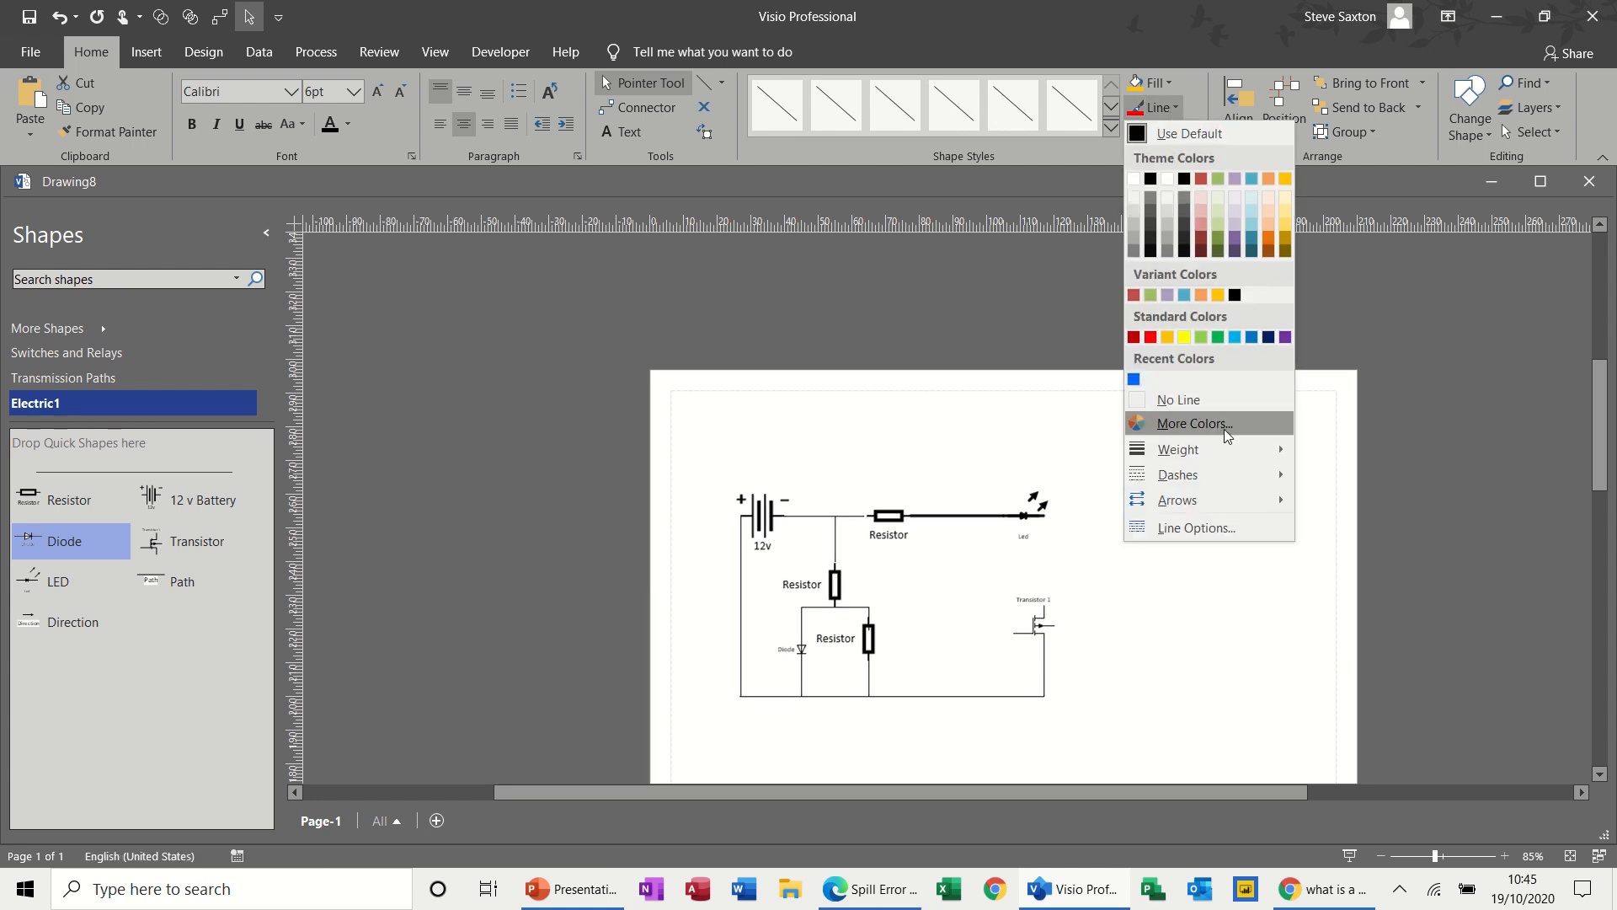
pyautogui.moveTo(1243, 470)
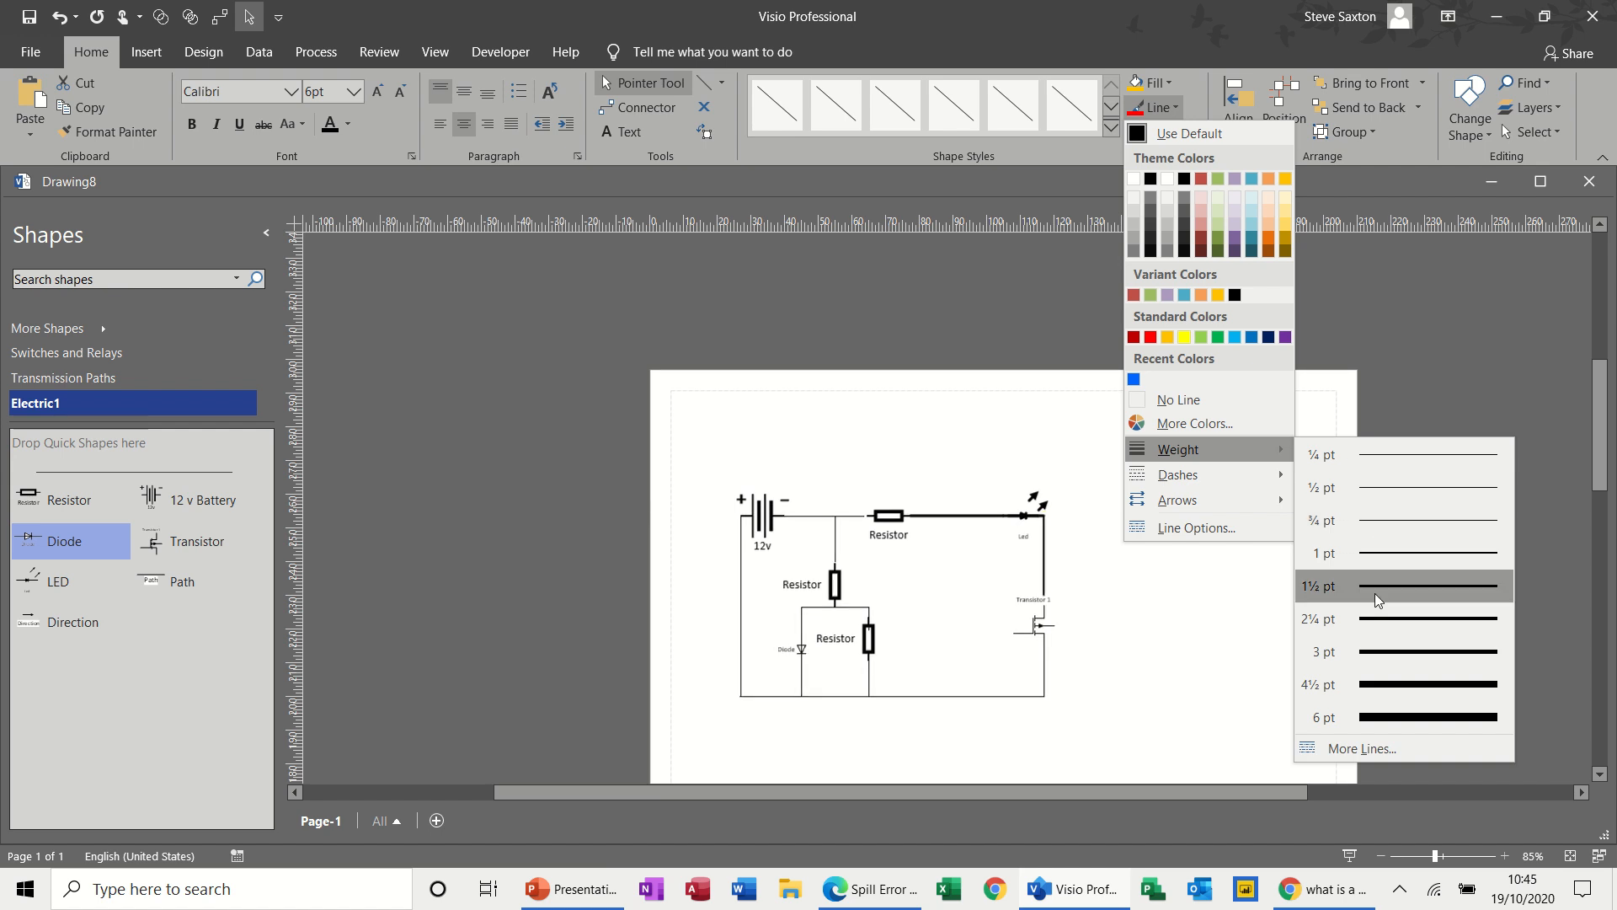
pyautogui.click(1379, 621)
pyautogui.click(1041, 635)
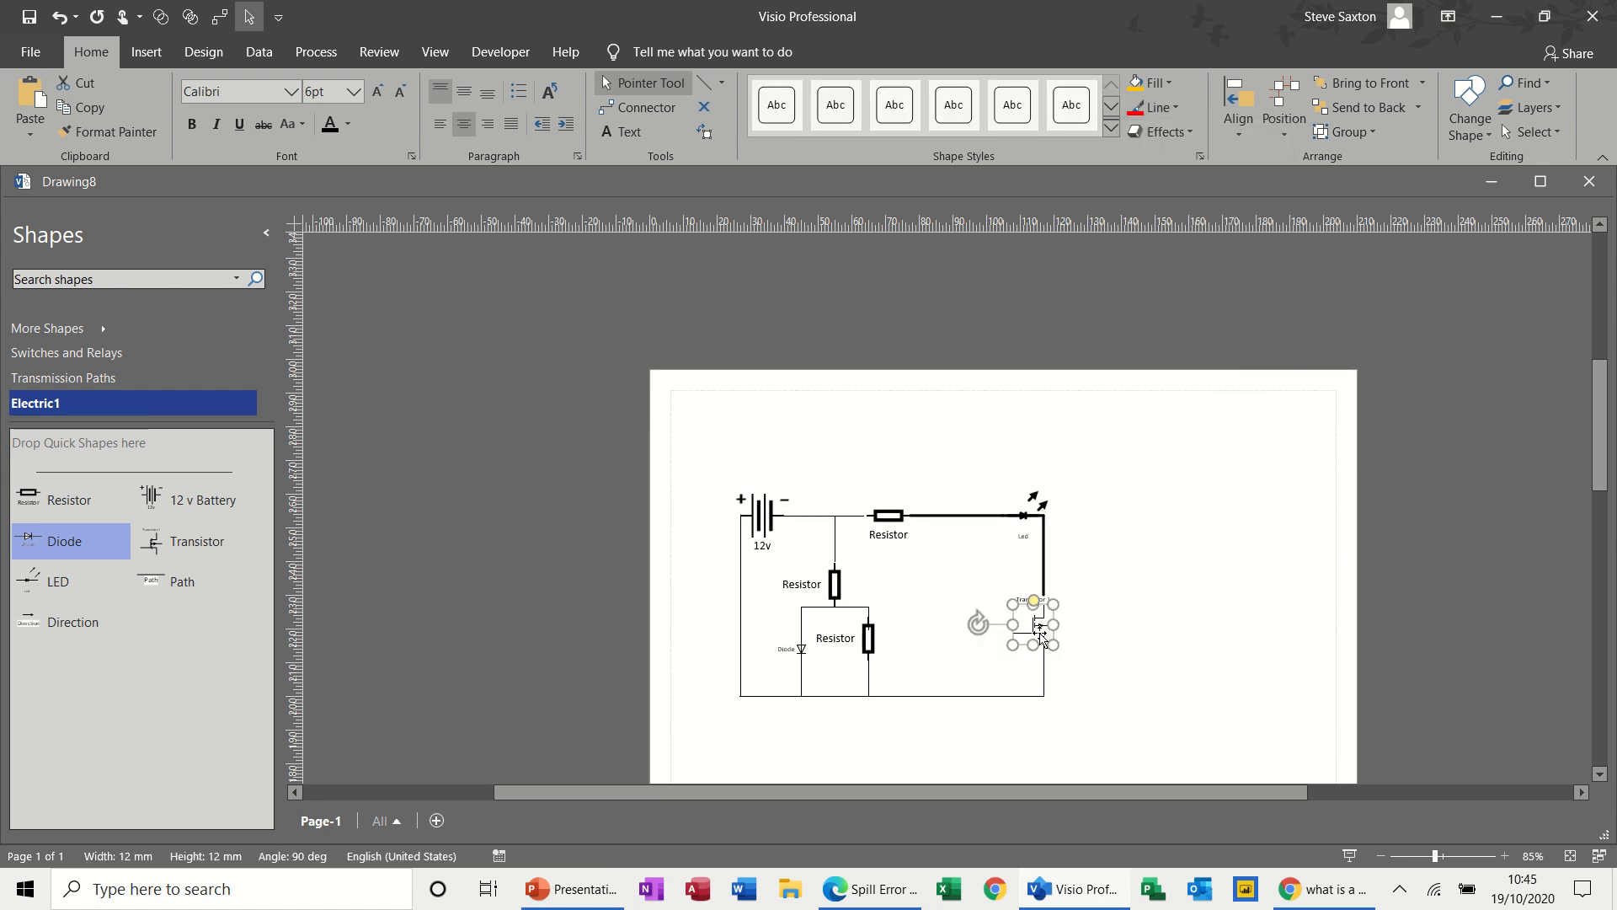
pyautogui.click(1176, 114)
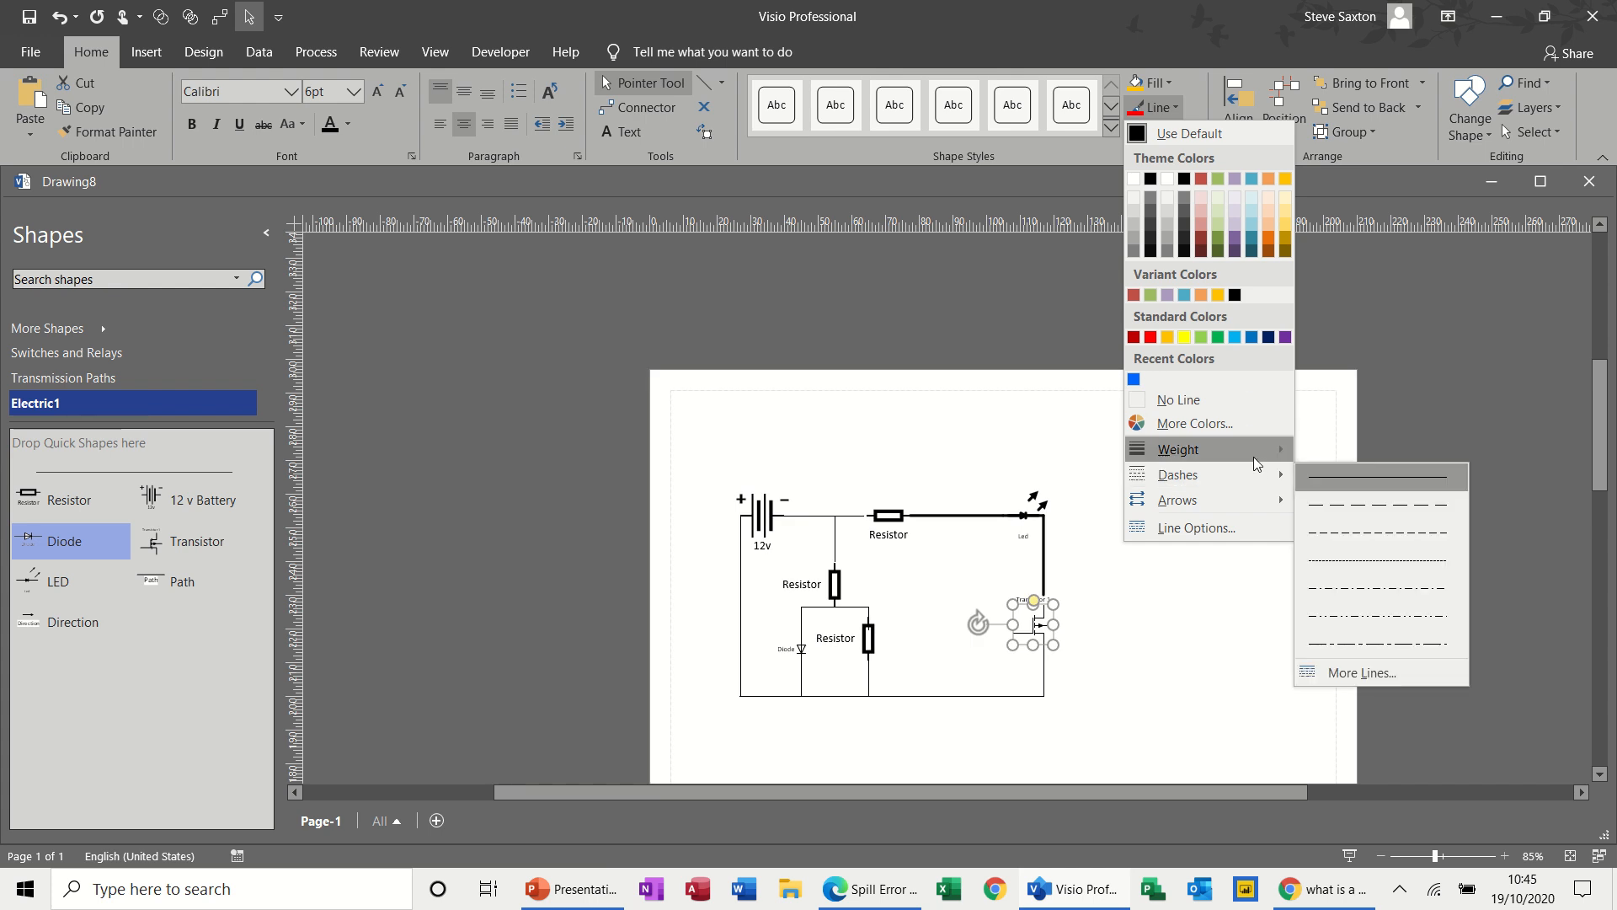
pyautogui.moveTo(1260, 452)
pyautogui.click(1392, 613)
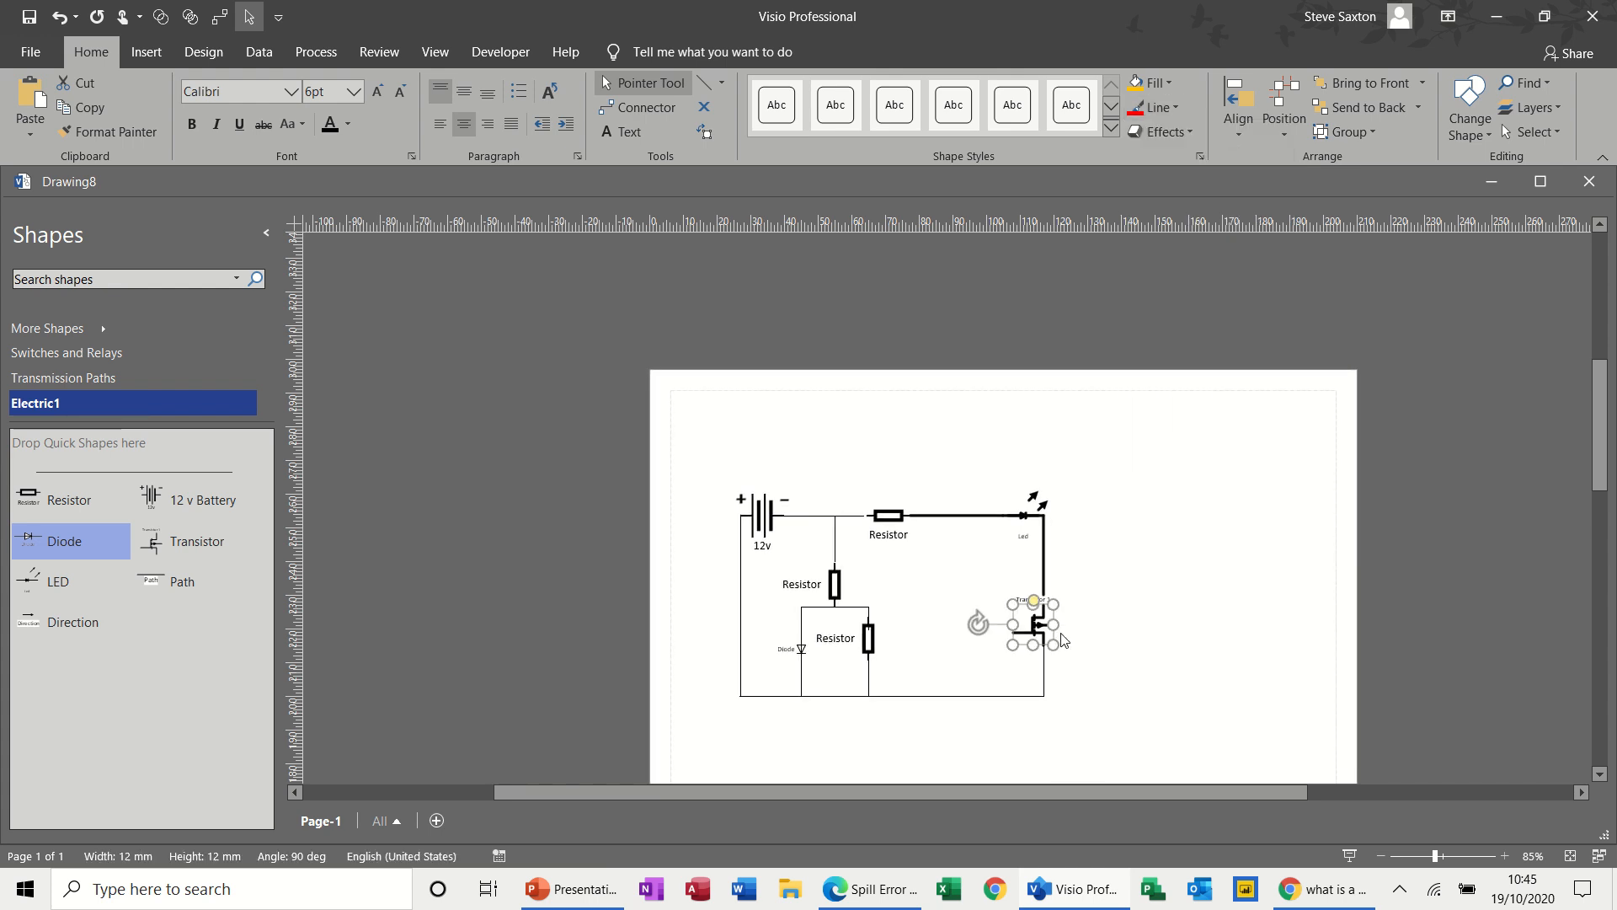
# Step: Increase the line weight of the L-shaped wire running from the transistor down and along the bottom of the circuit
pyautogui.click(1045, 668)
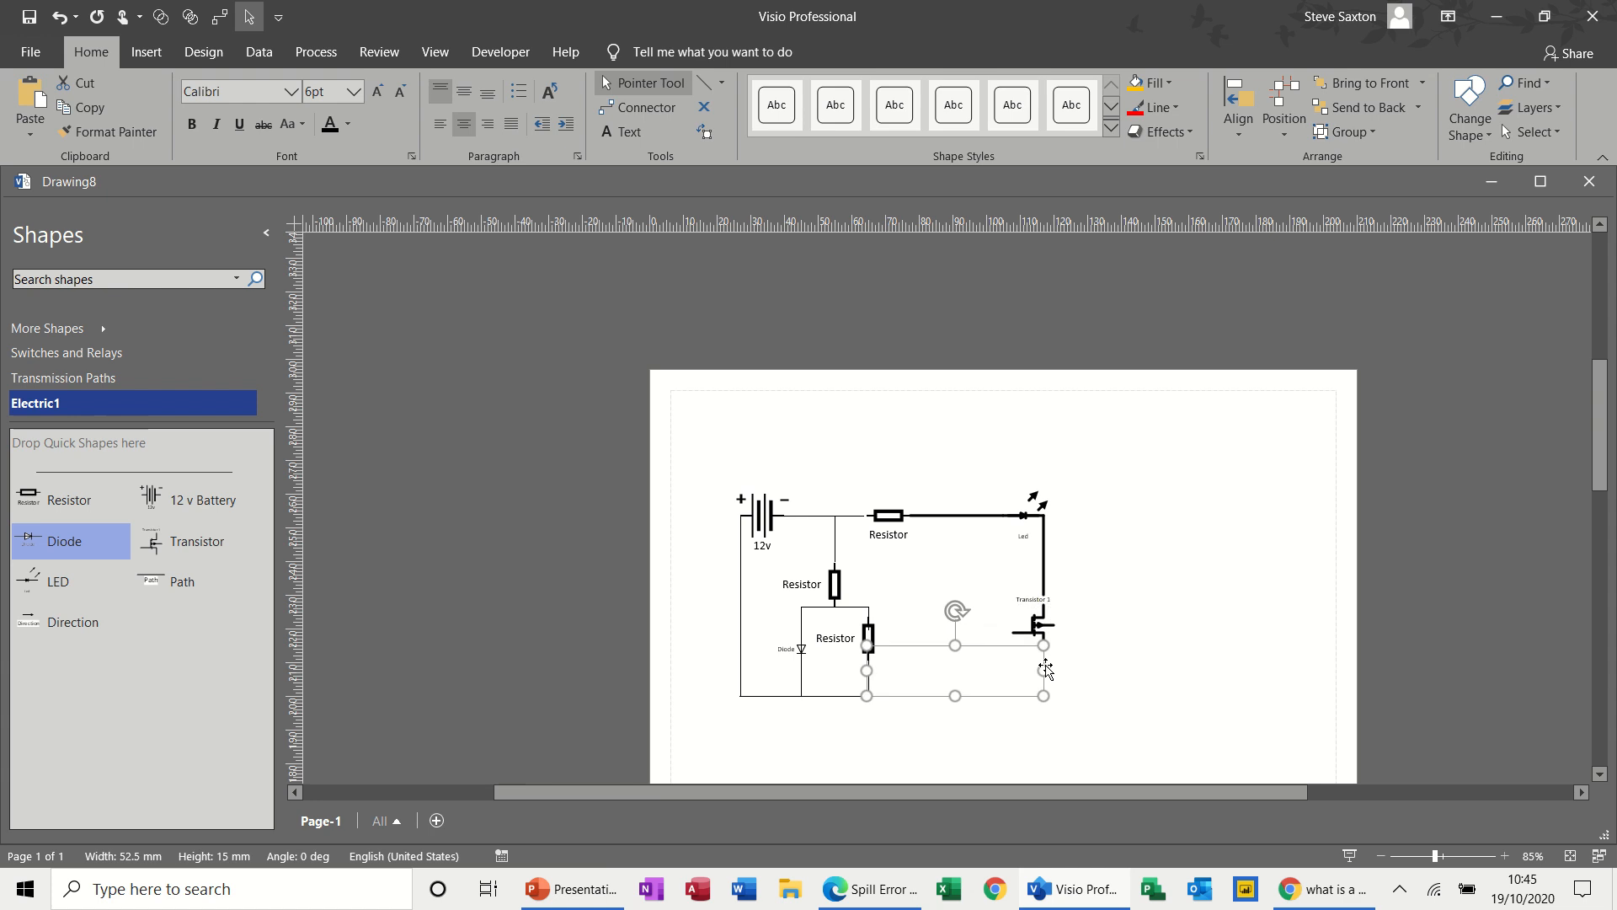
pyautogui.click(1173, 109)
pyautogui.moveTo(1240, 477)
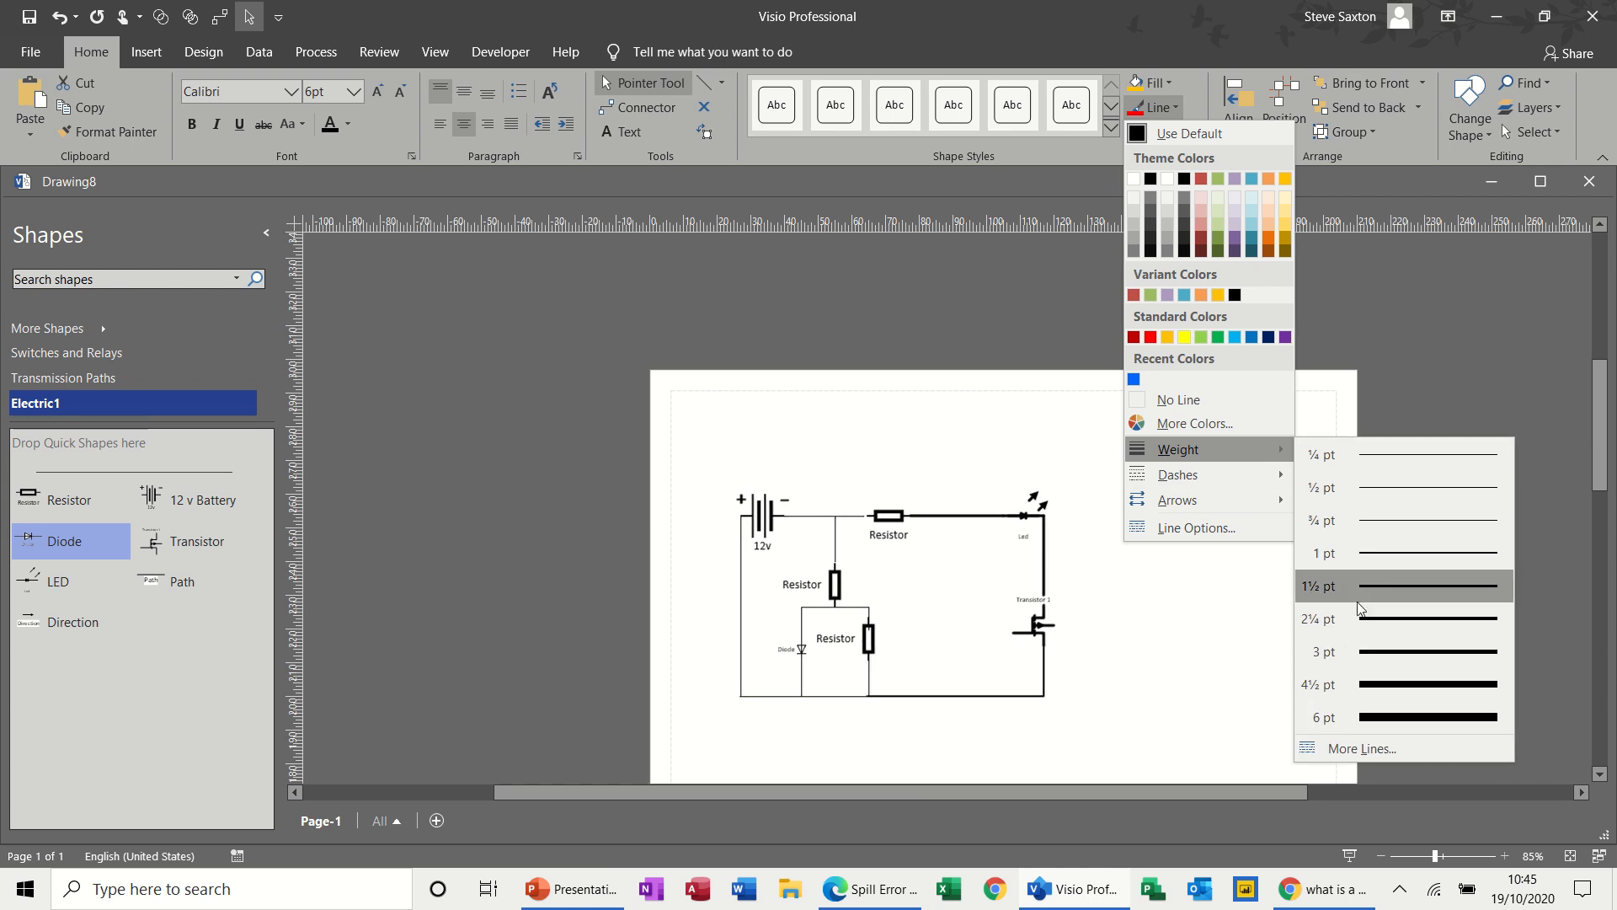
pyautogui.click(1358, 598)
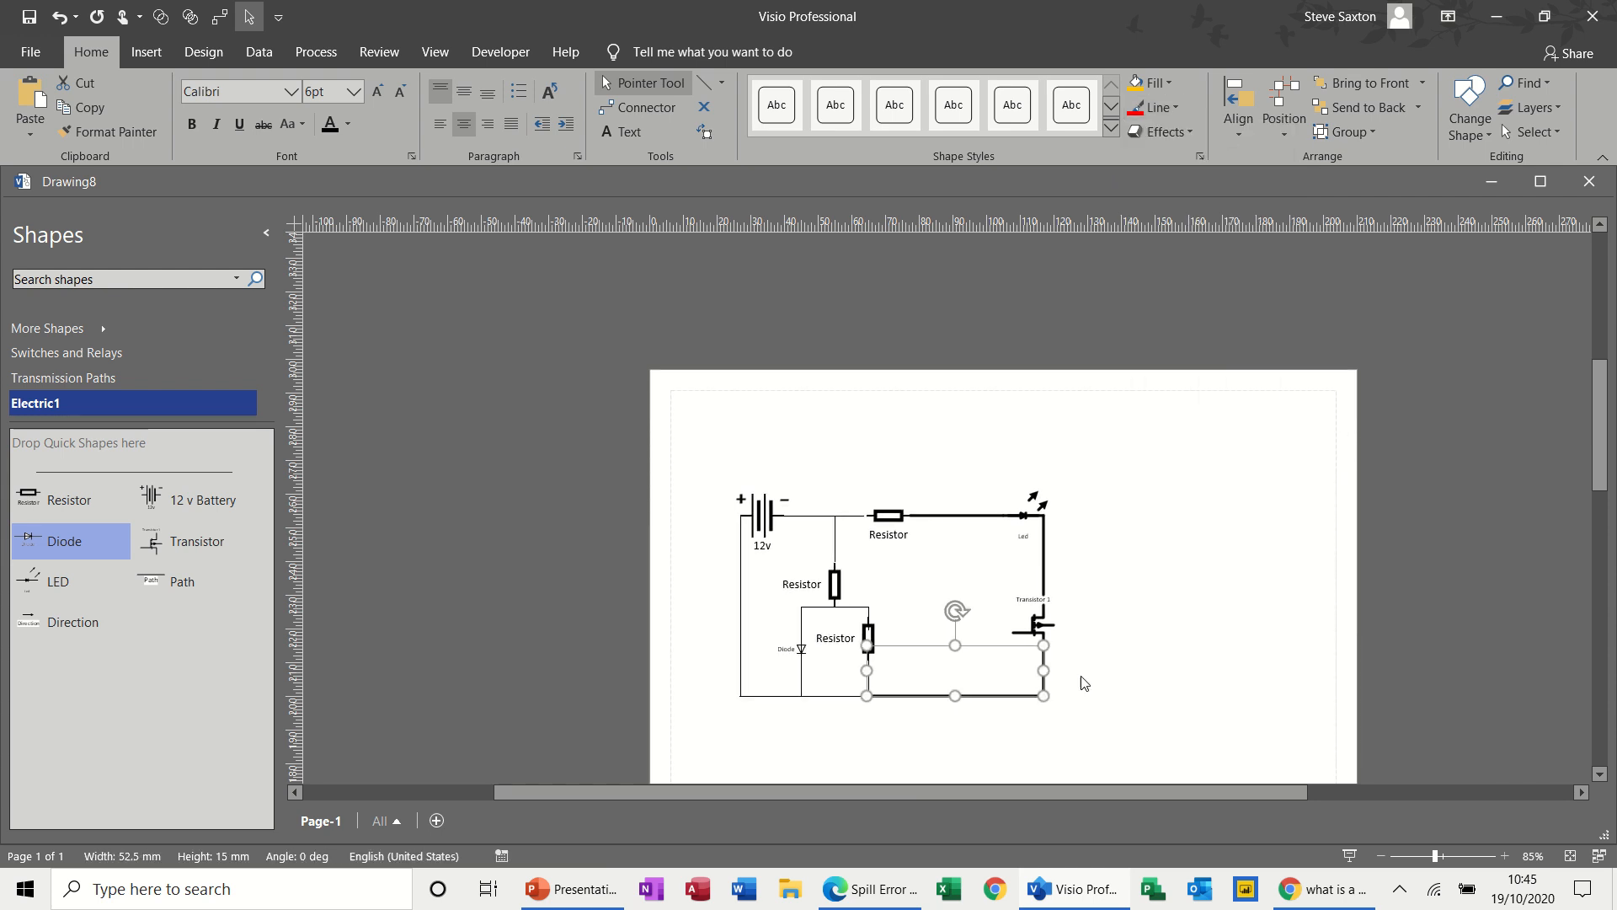
# Step: Set the line weight of the bottom wire's left section, below the diode, to 2¼ pt
pyautogui.click(822, 697)
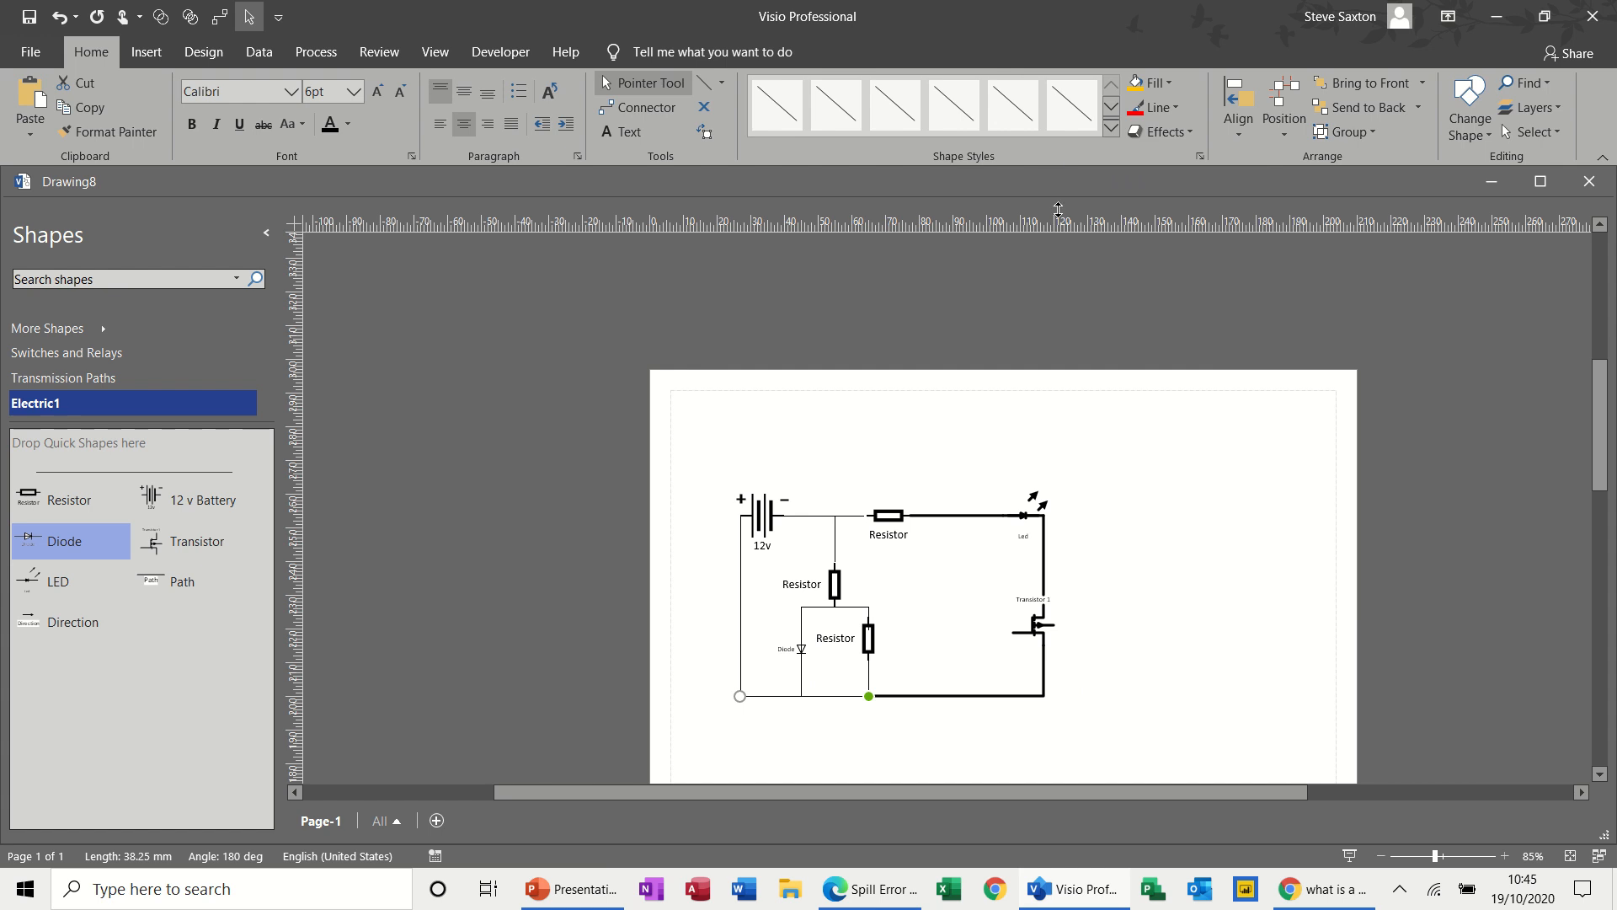
pyautogui.click(1180, 108)
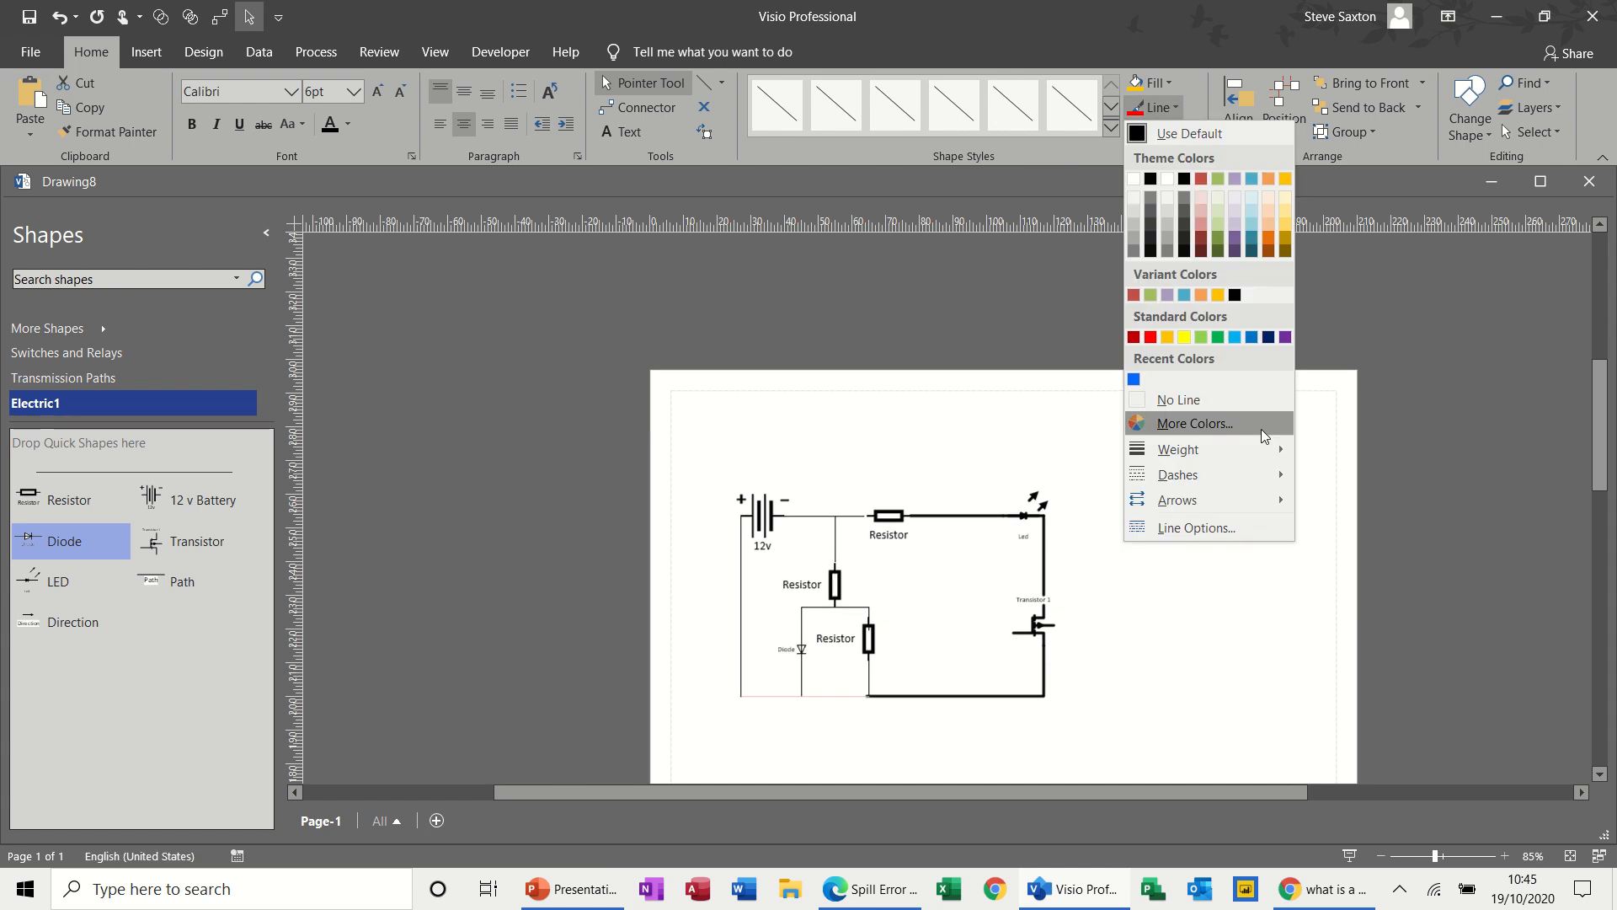
pyautogui.moveTo(1268, 452)
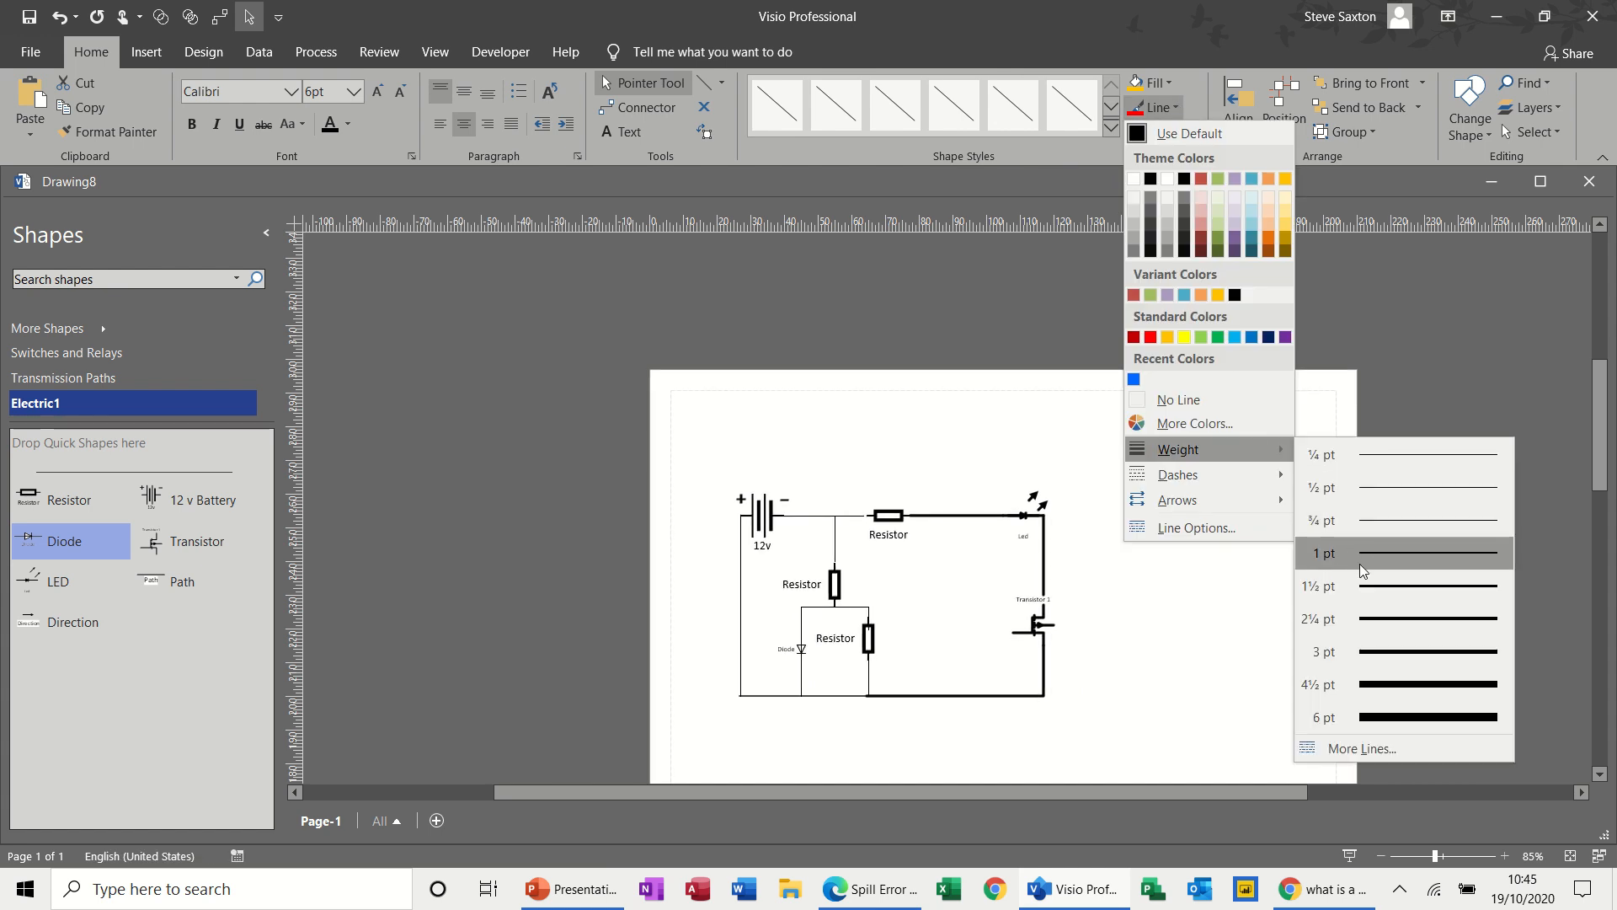
pyautogui.click(1356, 616)
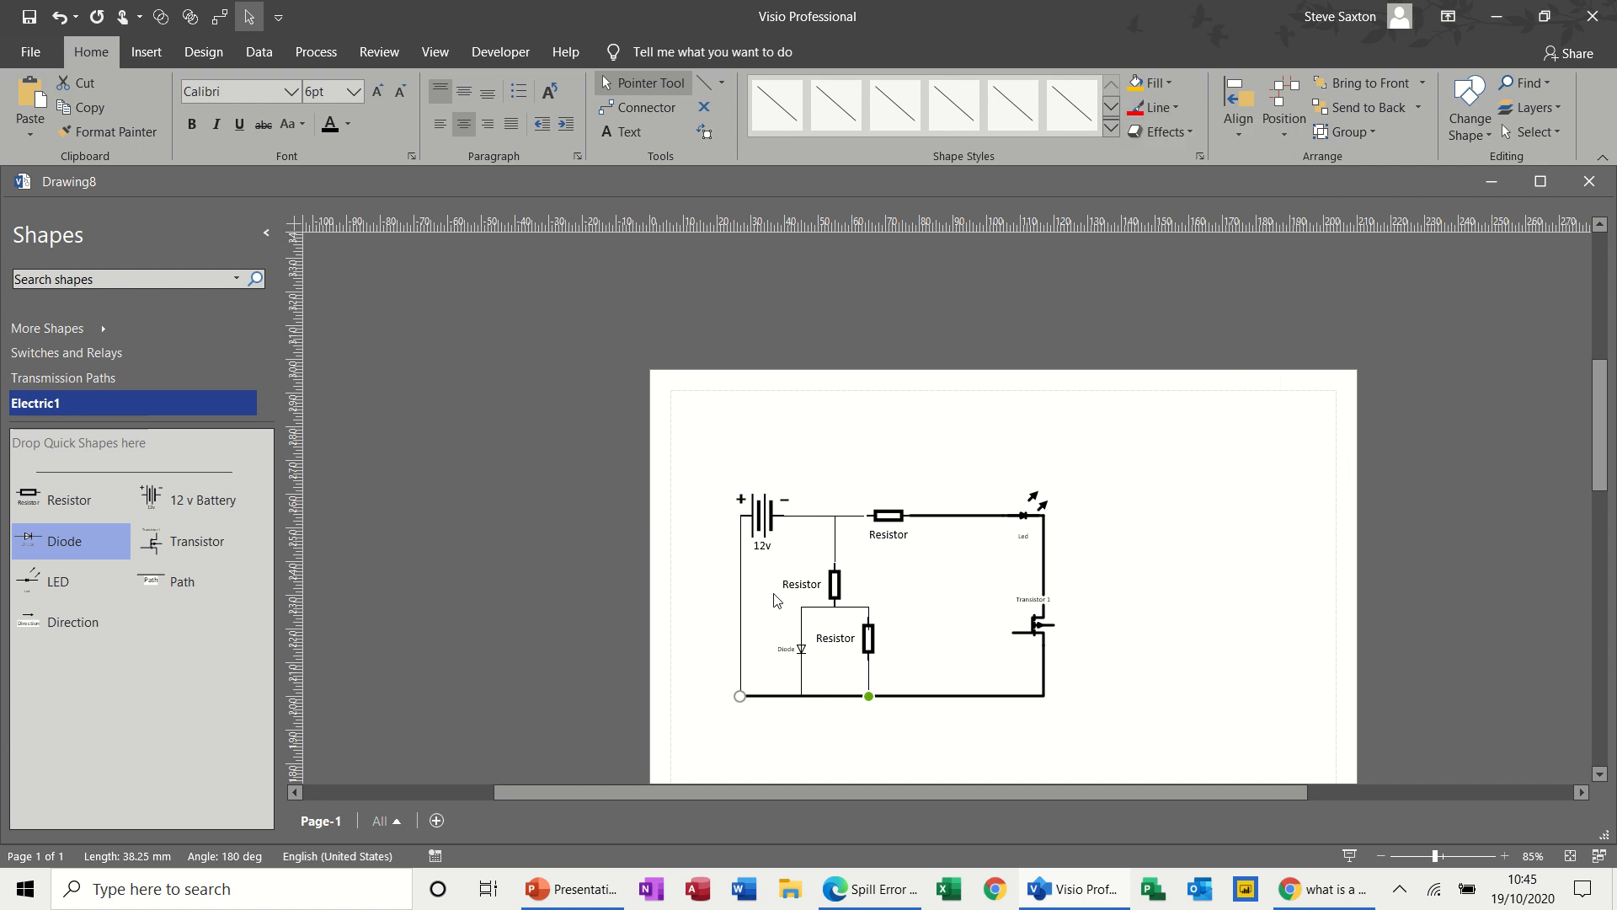
# Step: Set the line weight of the circuit's left vertical wire and of the wire between the battery and the top resistor to 2¼ pt
pyautogui.click(742, 592)
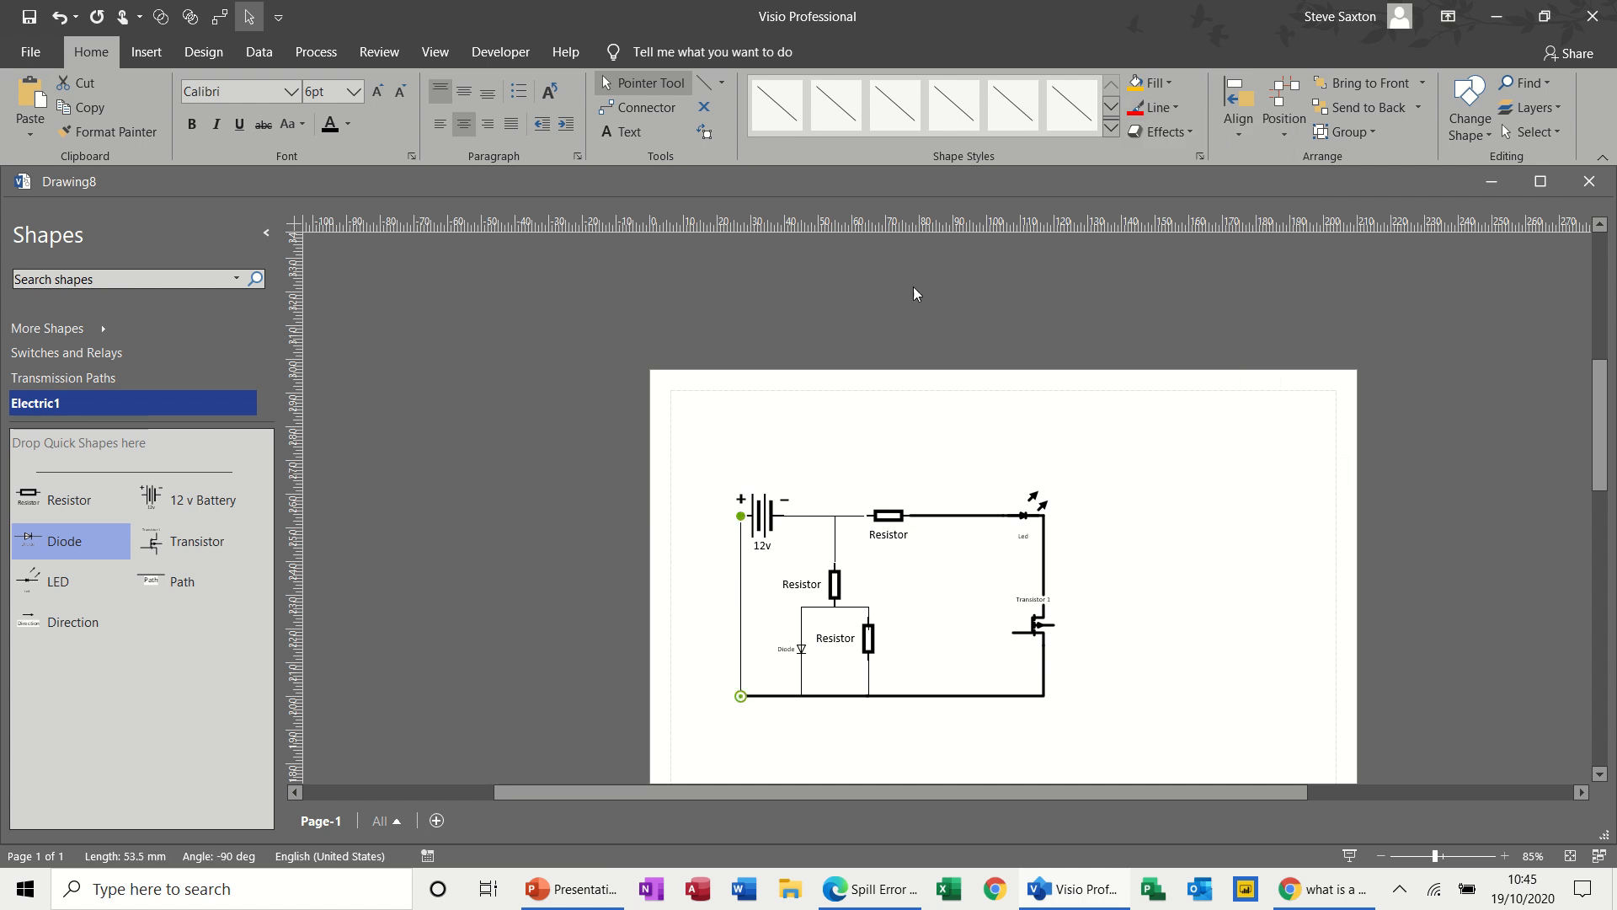
pyautogui.click(1178, 108)
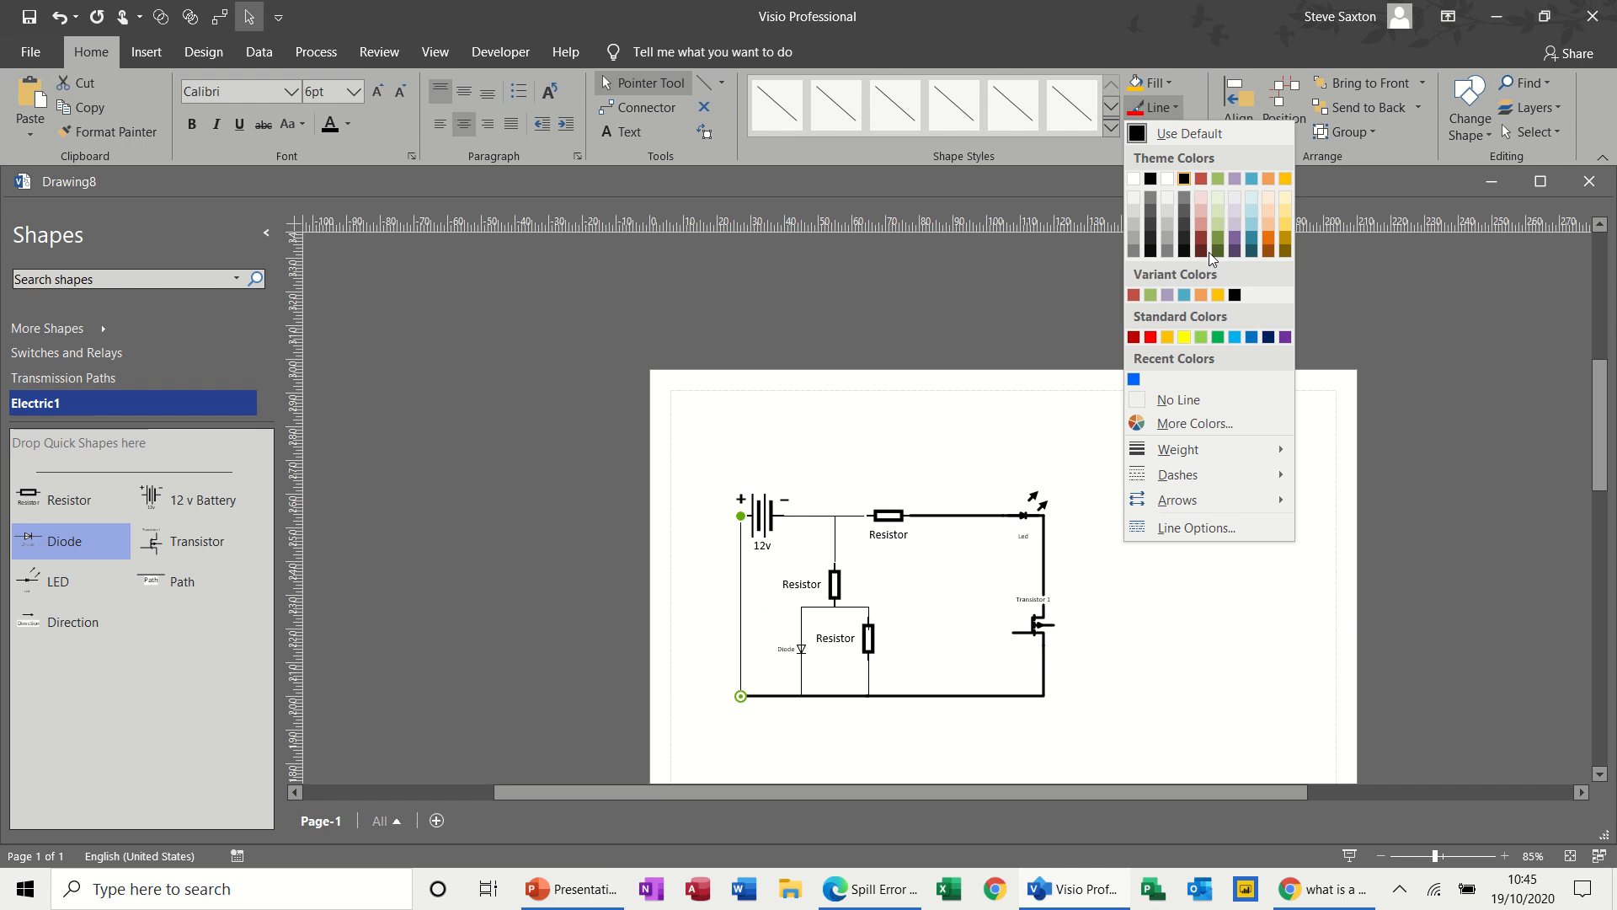
pyautogui.moveTo(1215, 448)
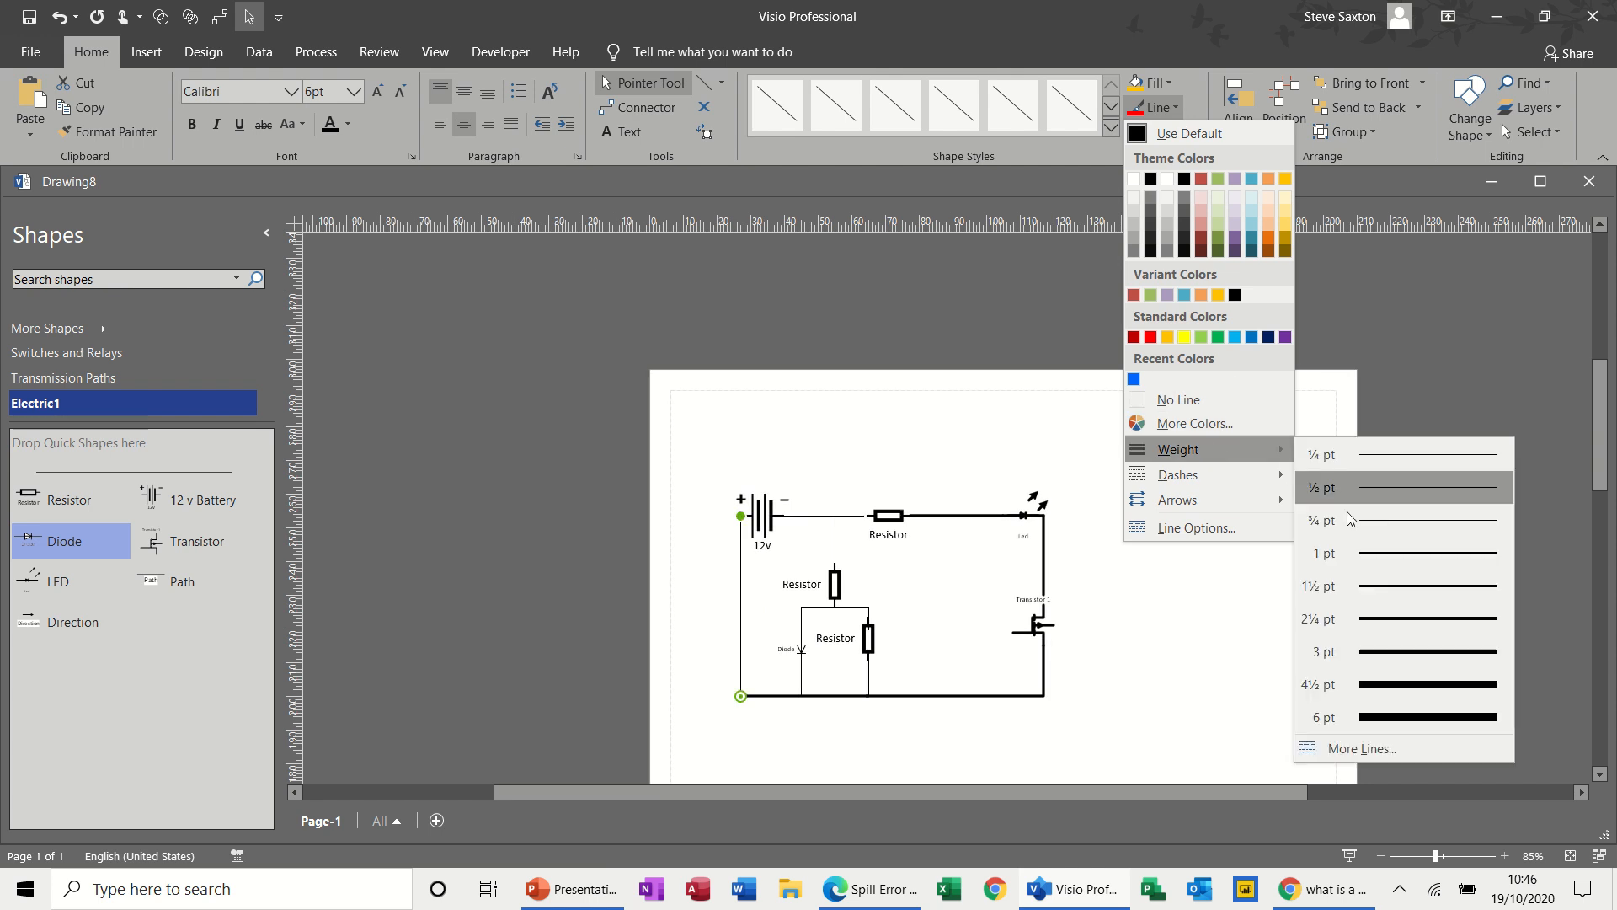
pyautogui.click(1377, 618)
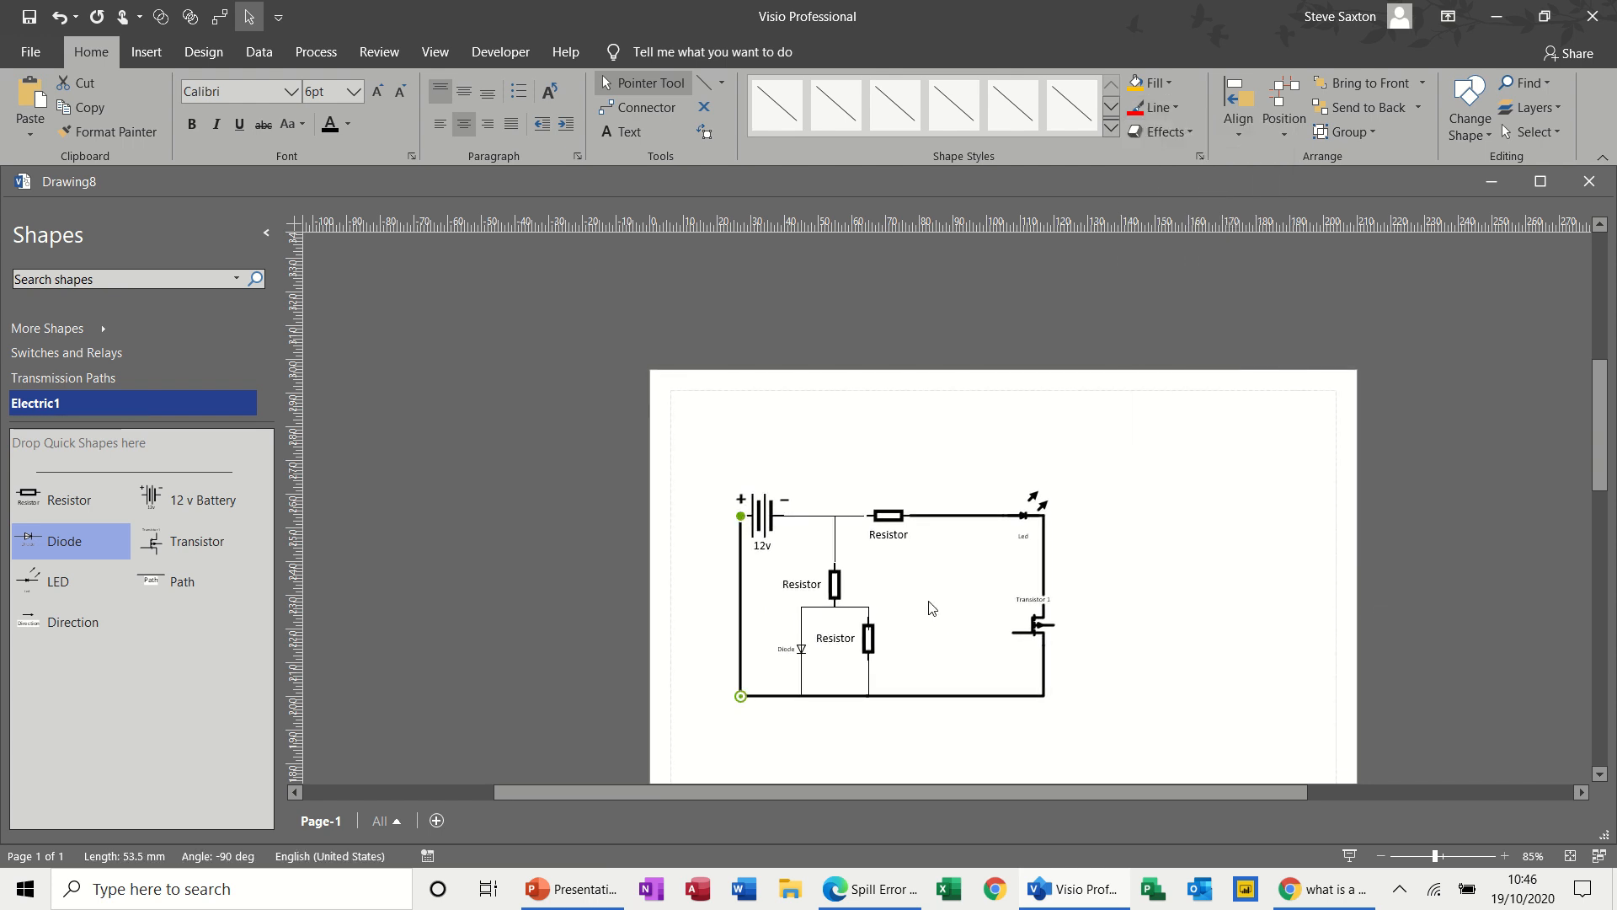
pyautogui.click(824, 516)
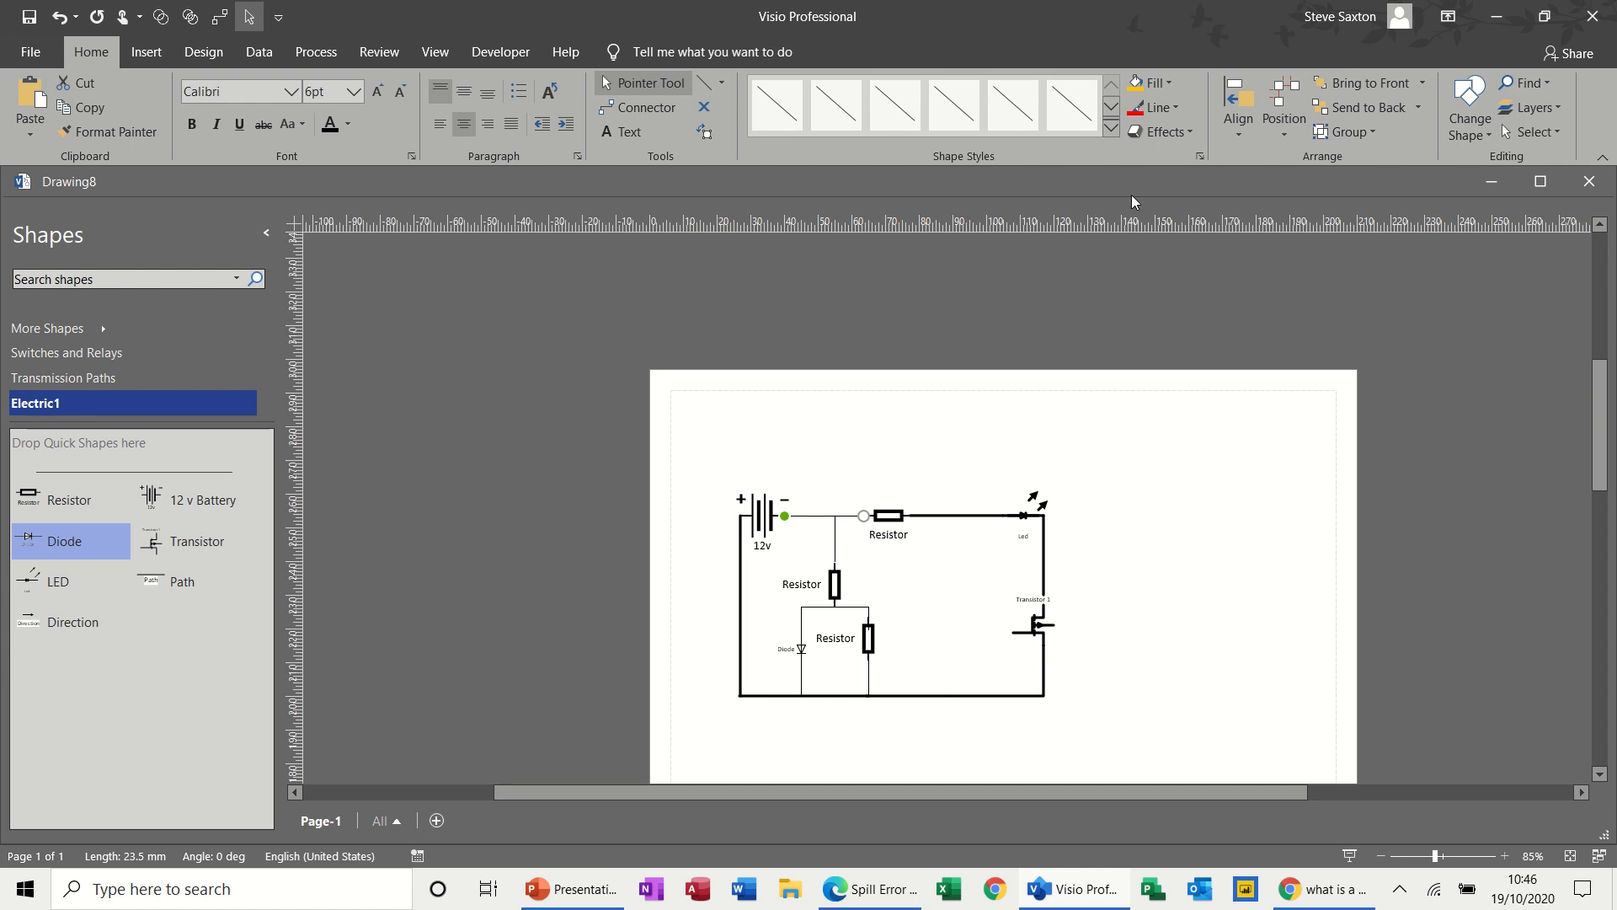
pyautogui.click(1172, 116)
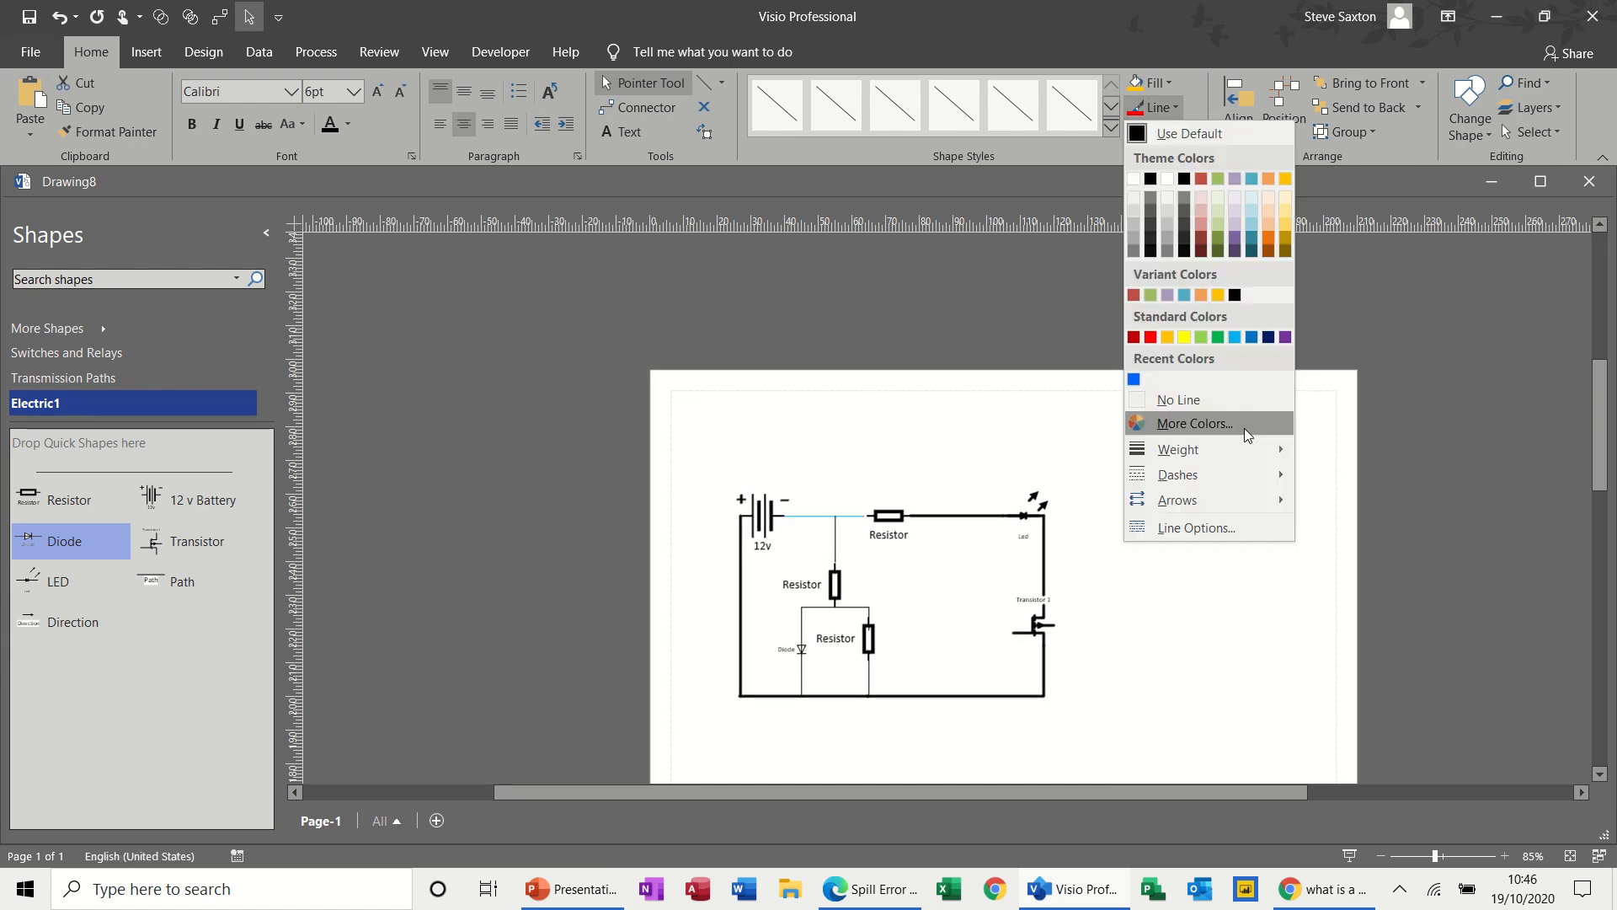
pyautogui.moveTo(1247, 452)
pyautogui.click(1373, 611)
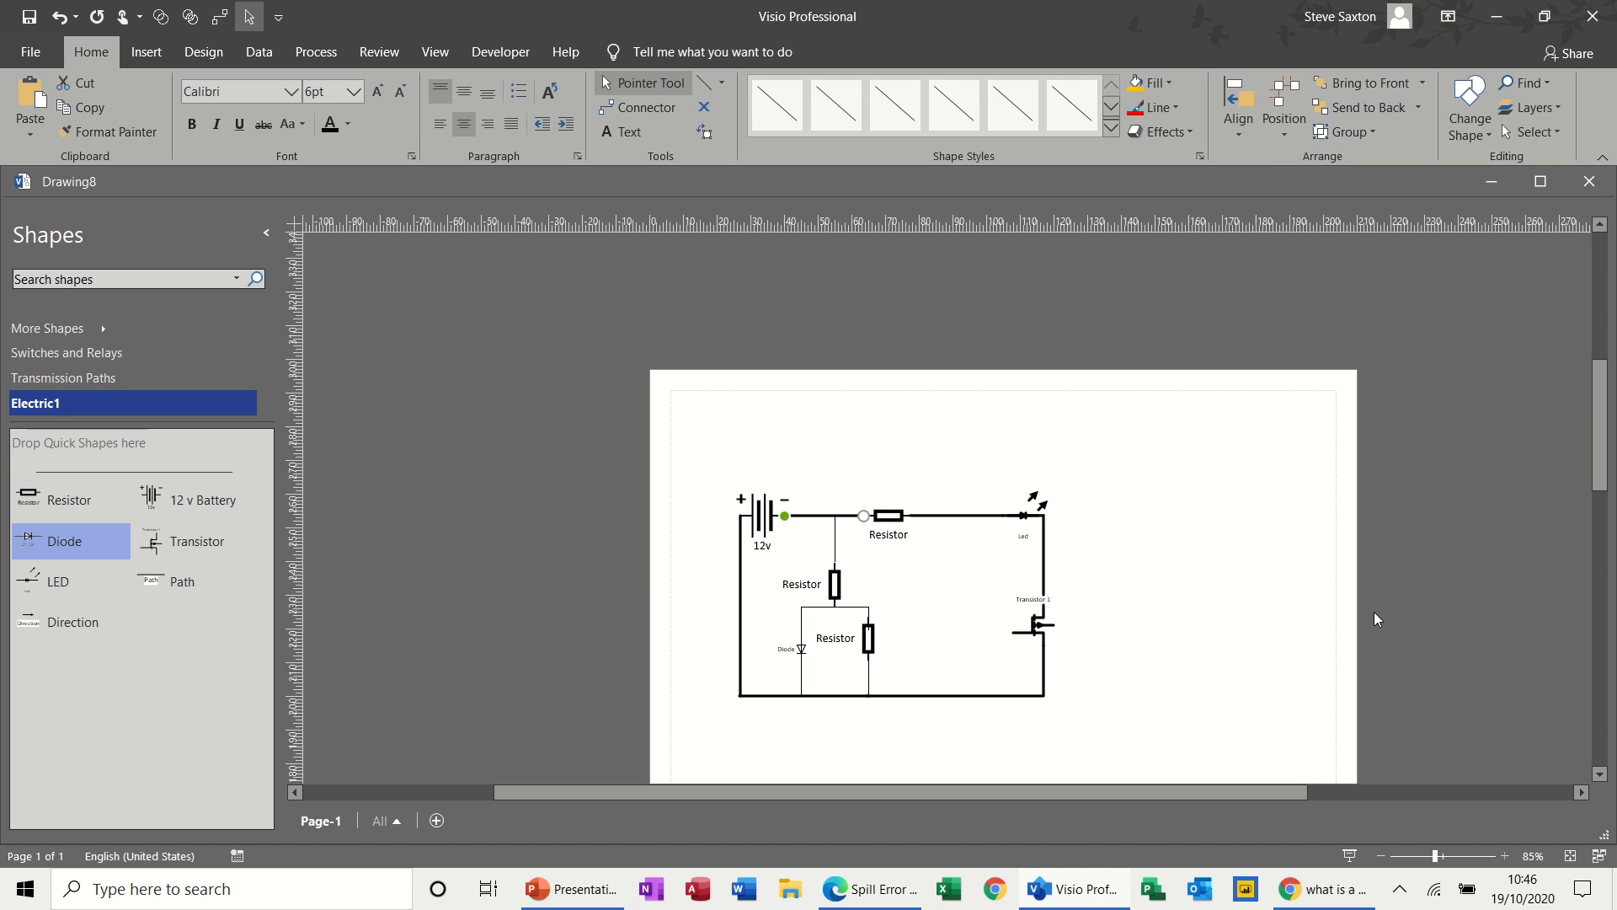
# Step: Set the line weight of the bracket-shaped connector above the diode and lower resistor, and of the wire below the diode, to 2¼ pt
pyautogui.click(831, 612)
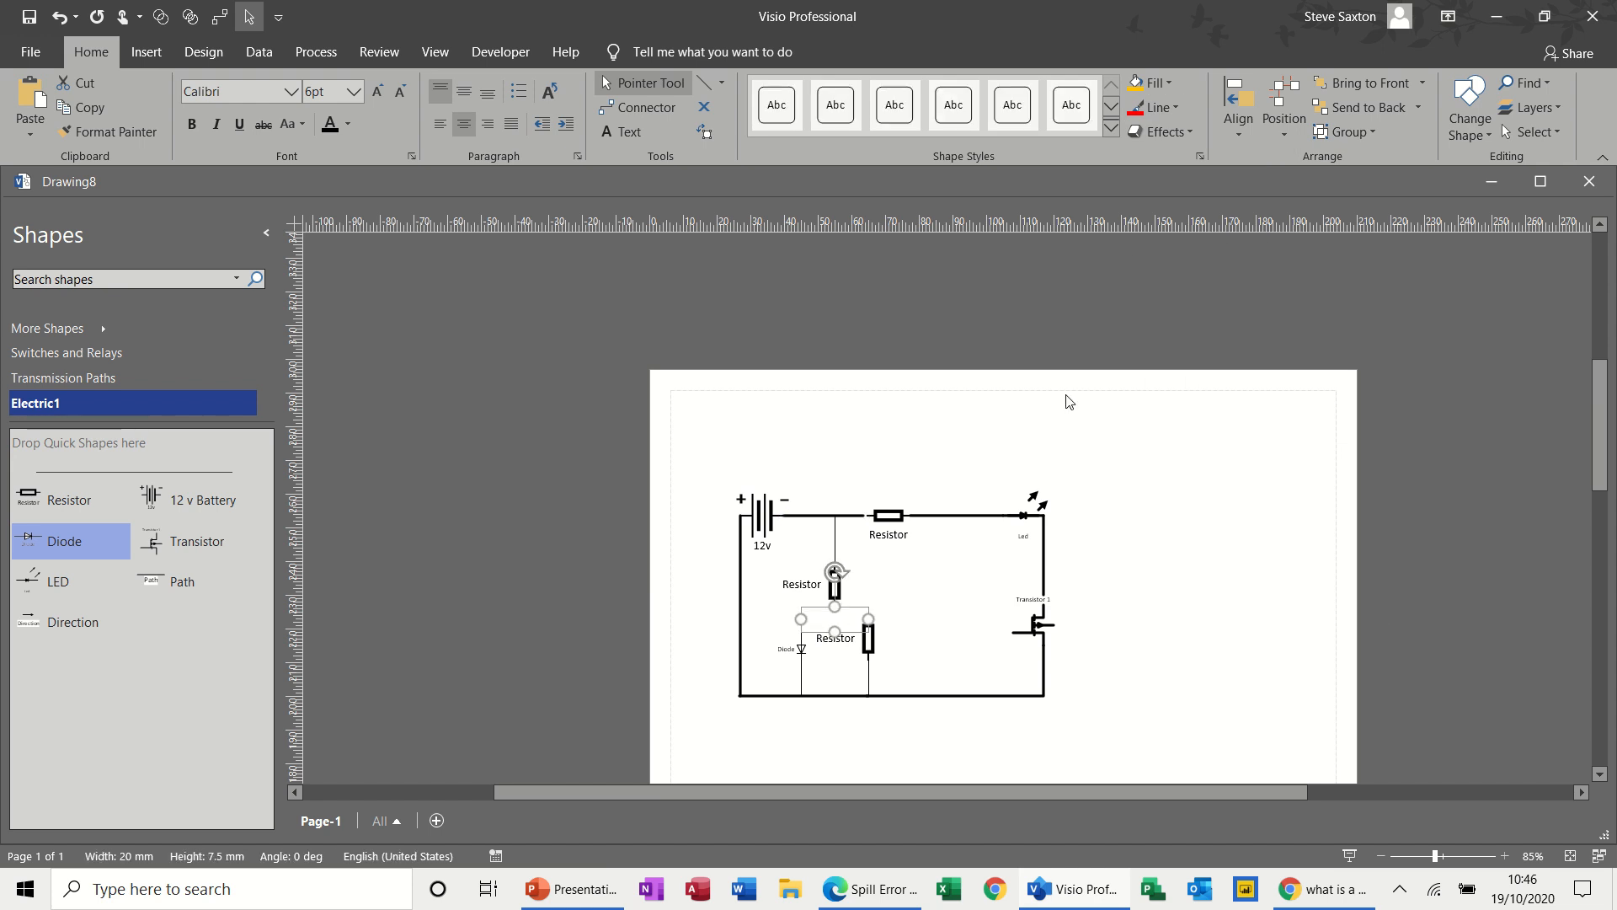
pyautogui.click(1174, 108)
pyautogui.moveTo(1264, 455)
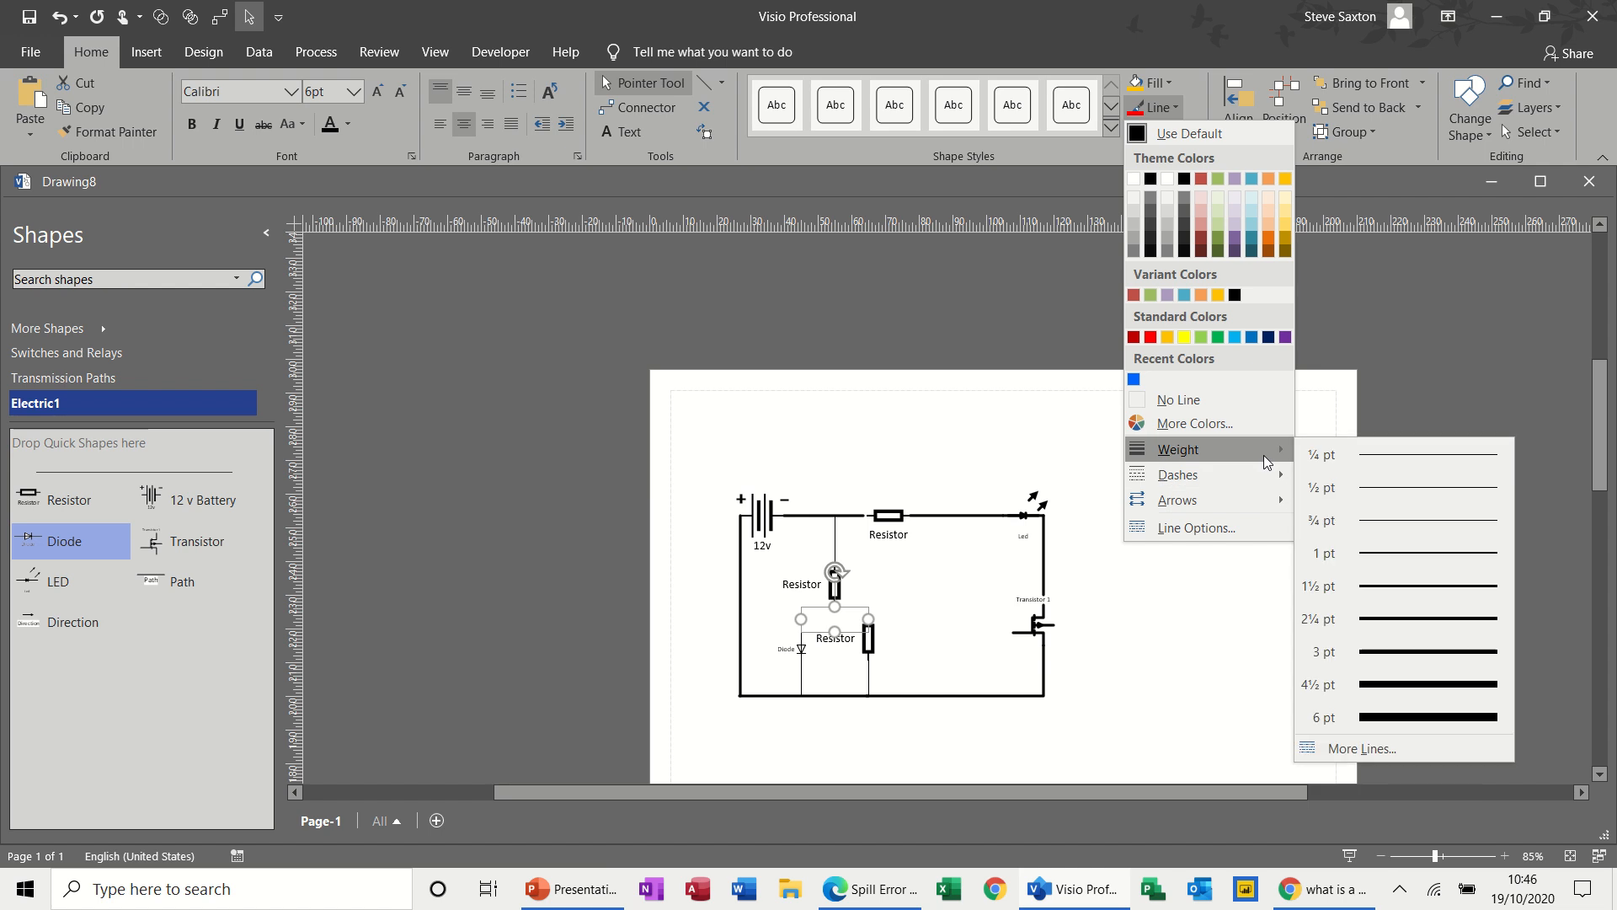
pyautogui.click(1365, 623)
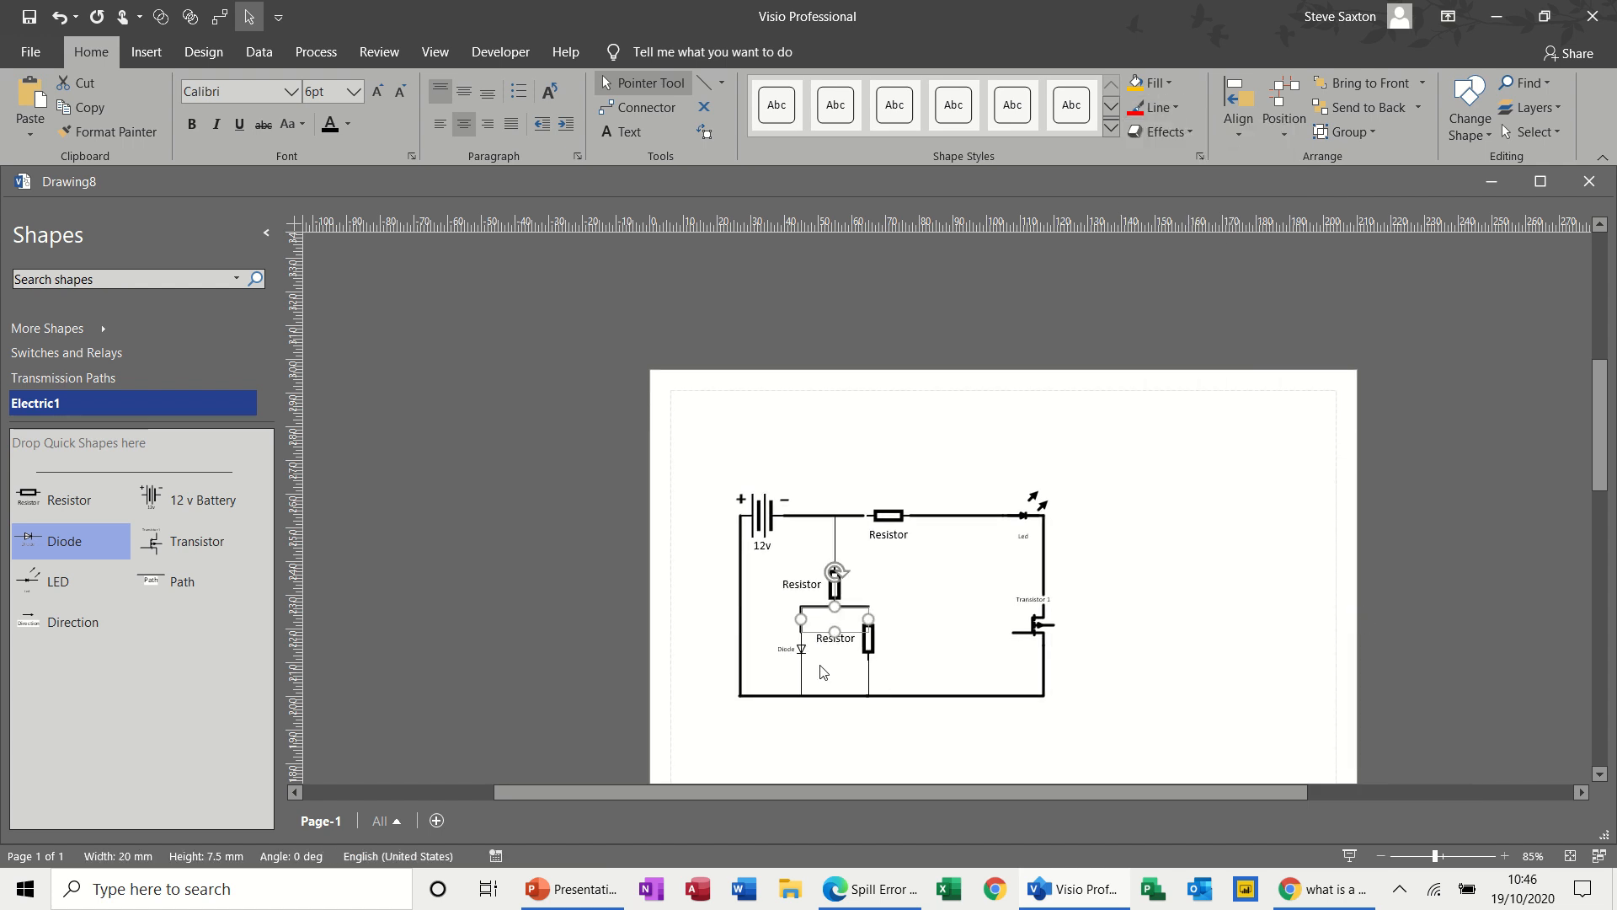
pyautogui.click(801, 677)
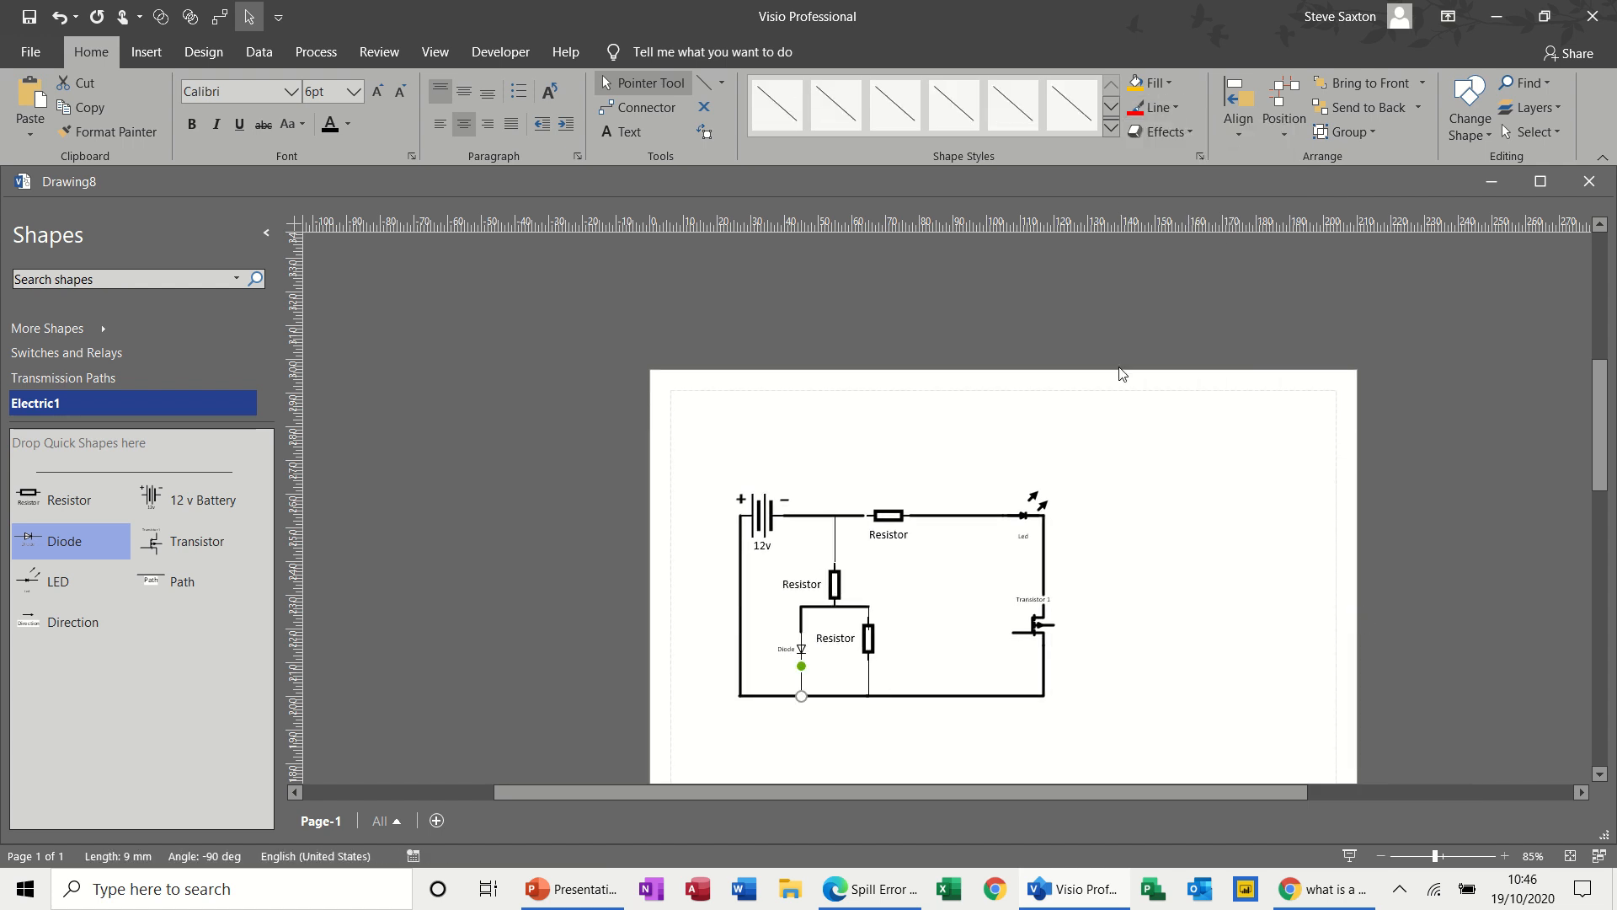
pyautogui.click(1173, 108)
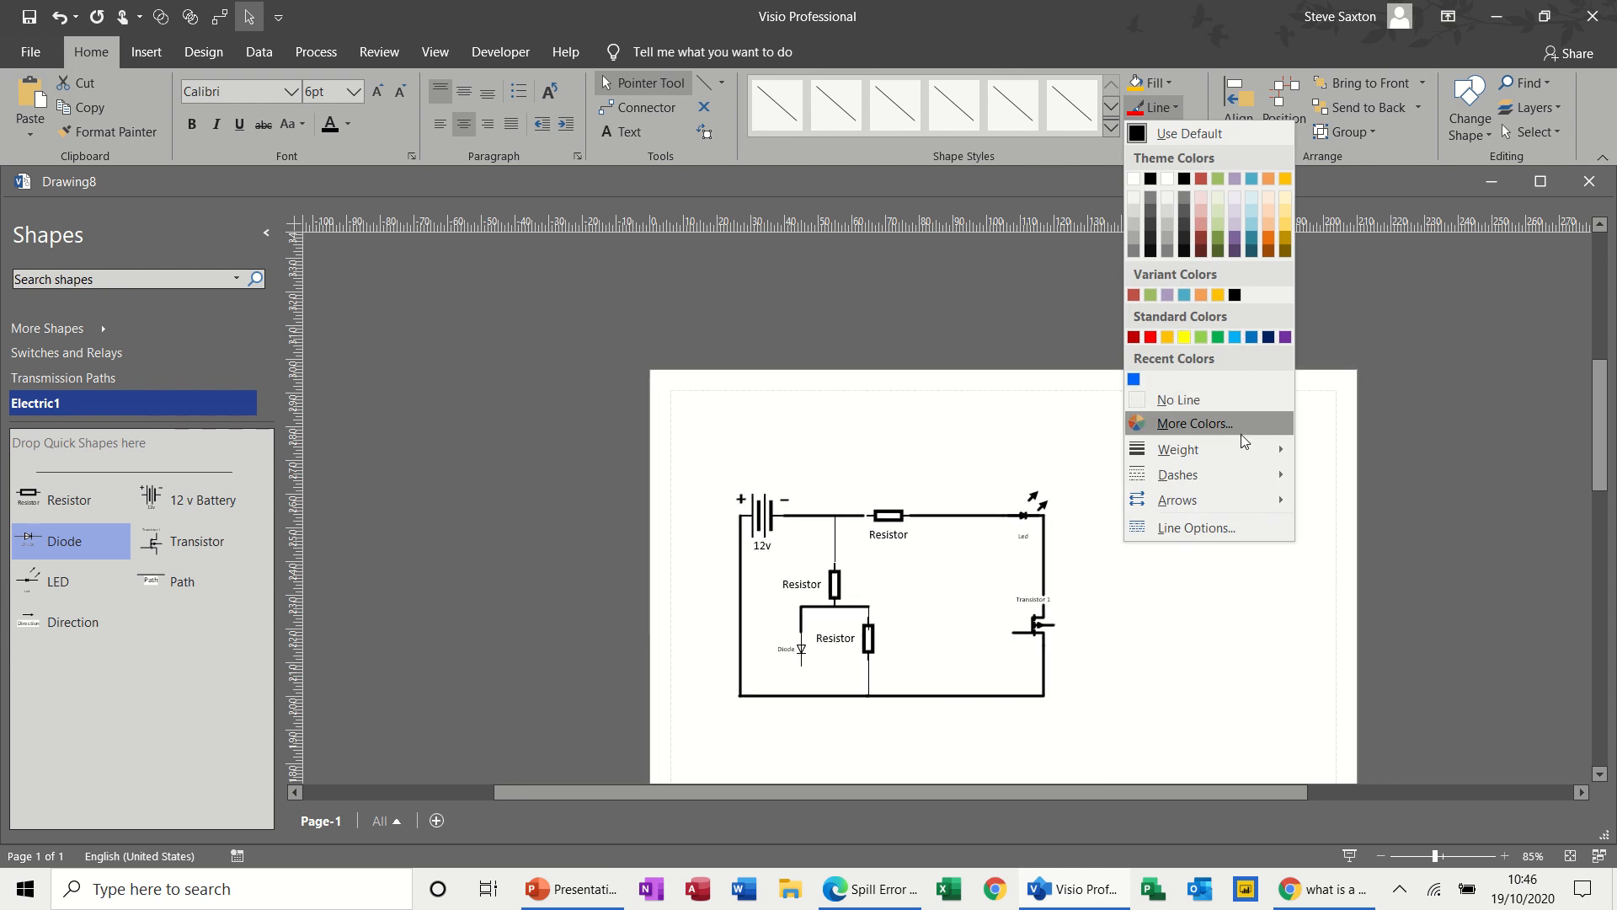
pyautogui.moveTo(1246, 451)
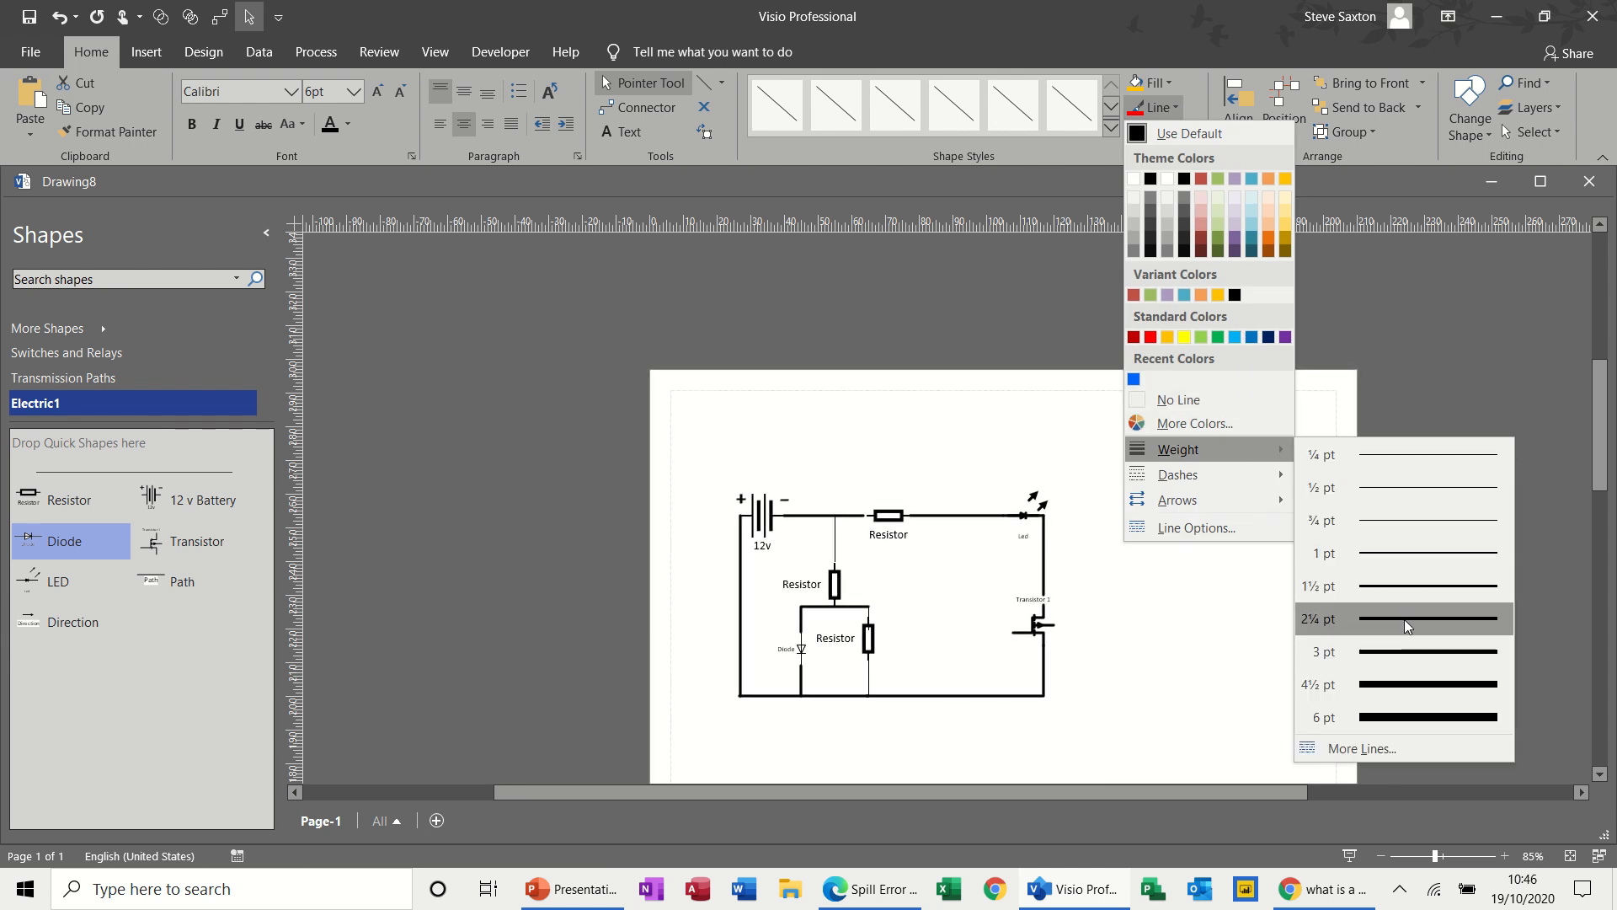
pyautogui.click(1403, 619)
# Step: Set the line weight of the wire below the lower resistor and of the vertical wire above the middle resistor to 2¼ pt
pyautogui.click(868, 680)
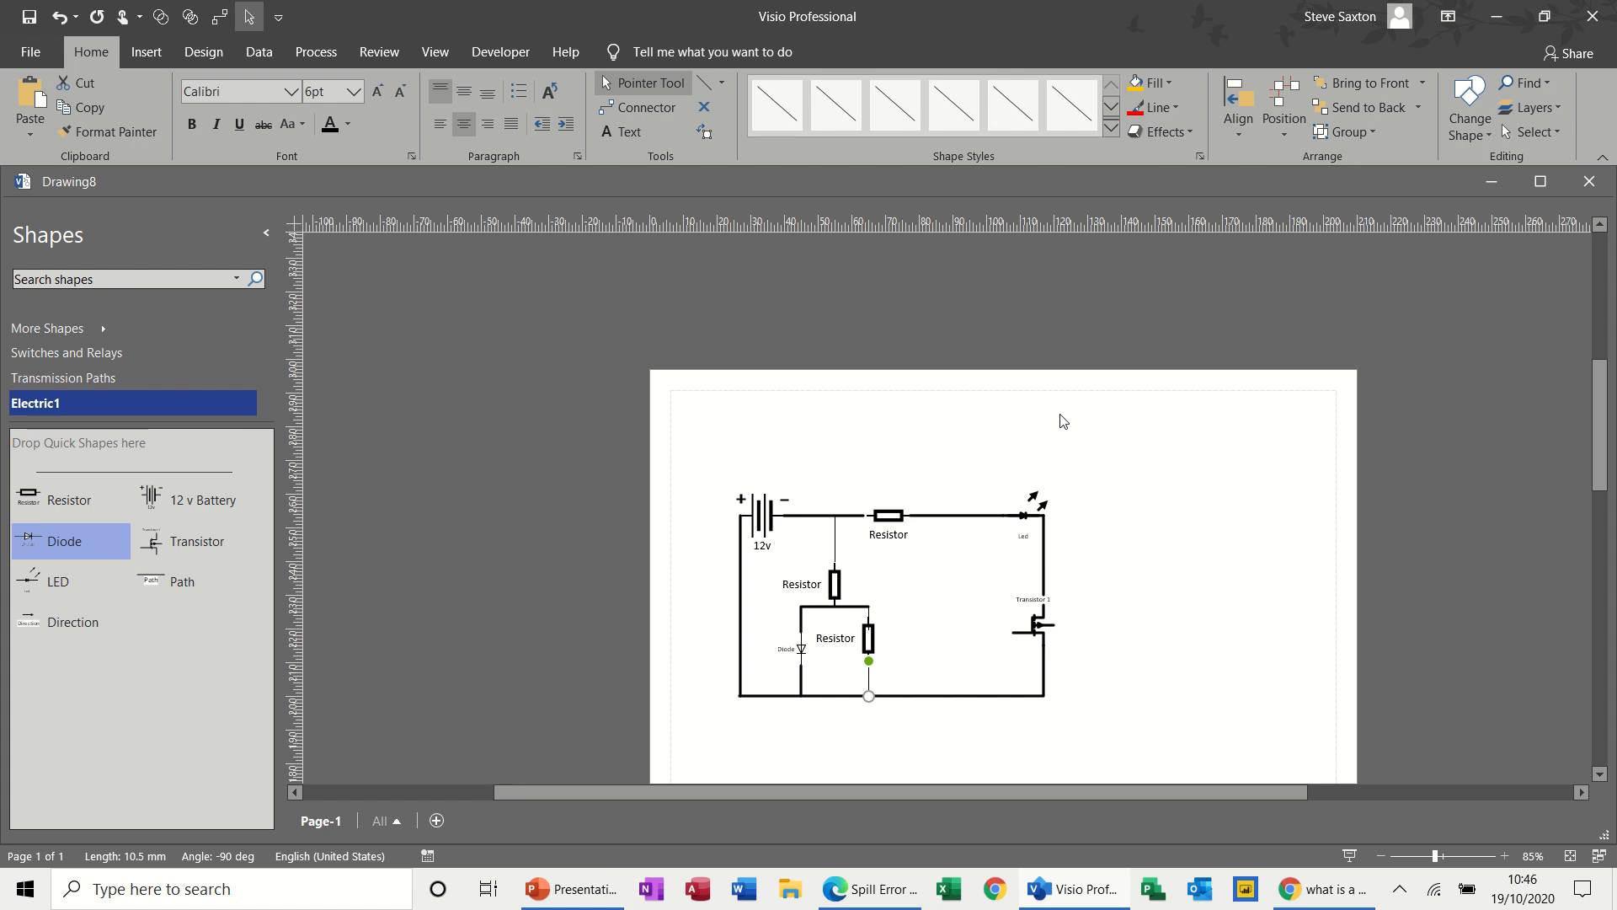
pyautogui.click(1167, 108)
pyautogui.moveTo(1231, 450)
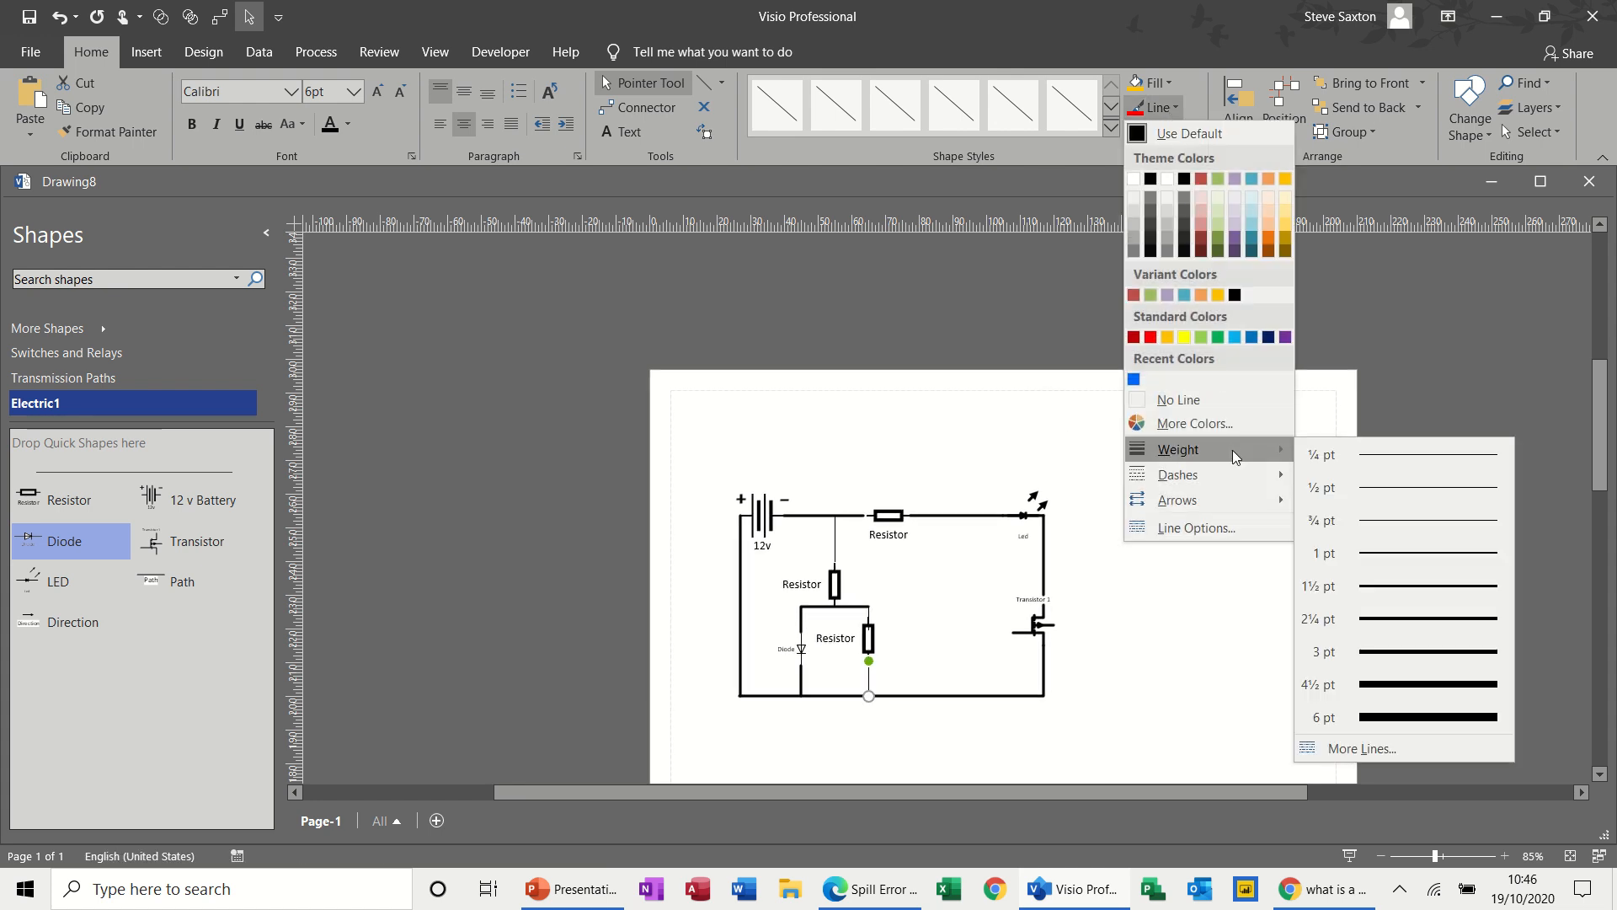
pyautogui.click(1368, 617)
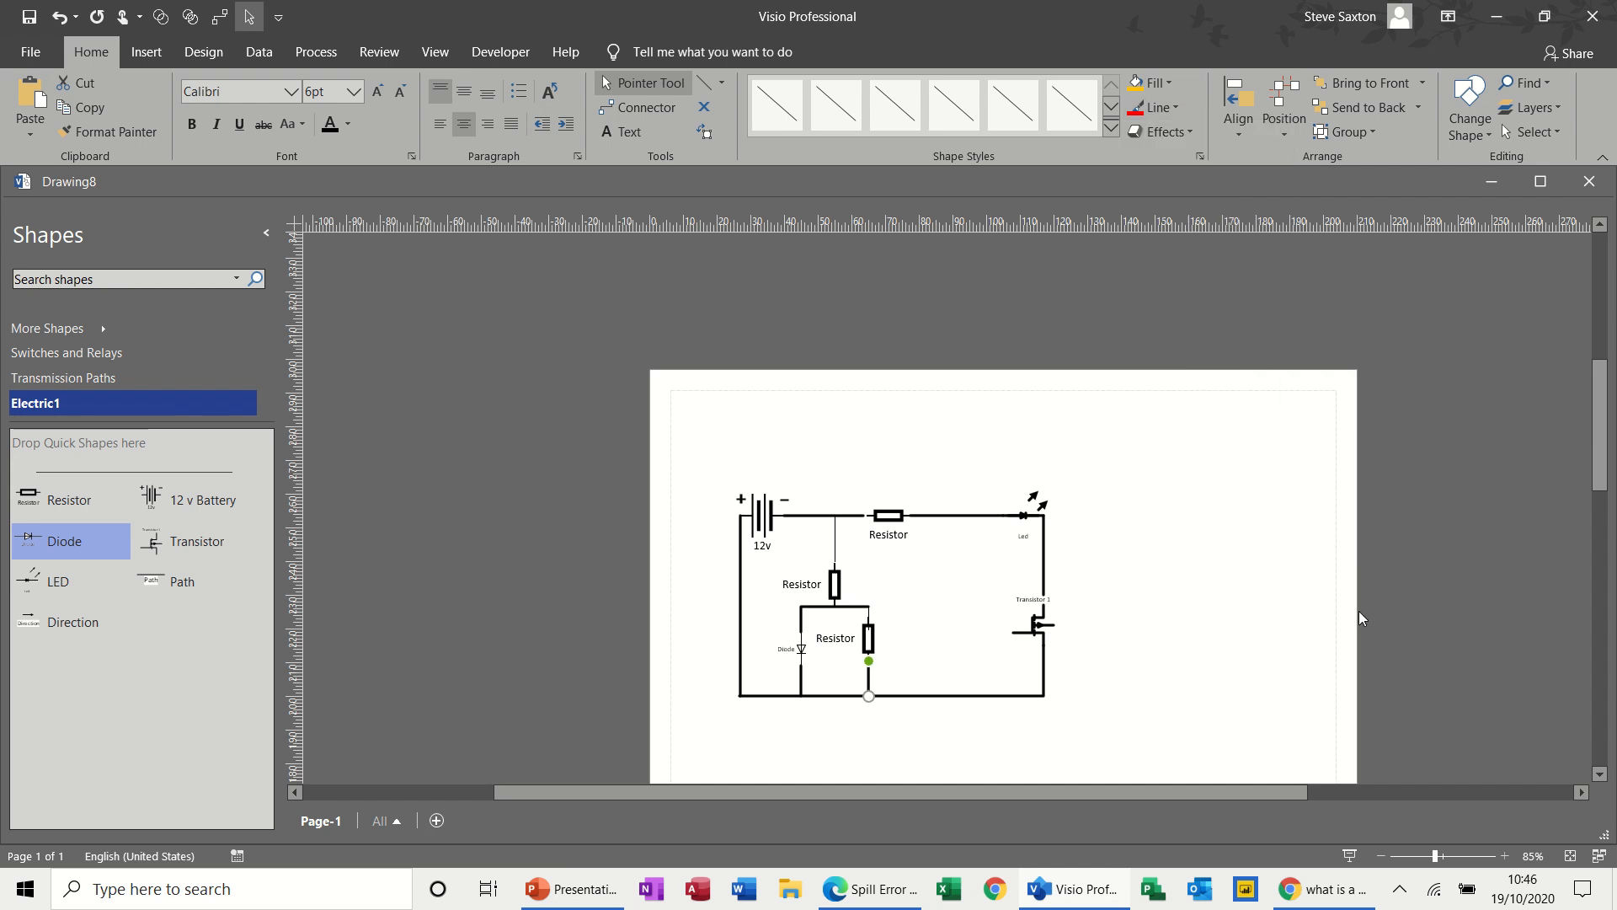
pyautogui.click(836, 532)
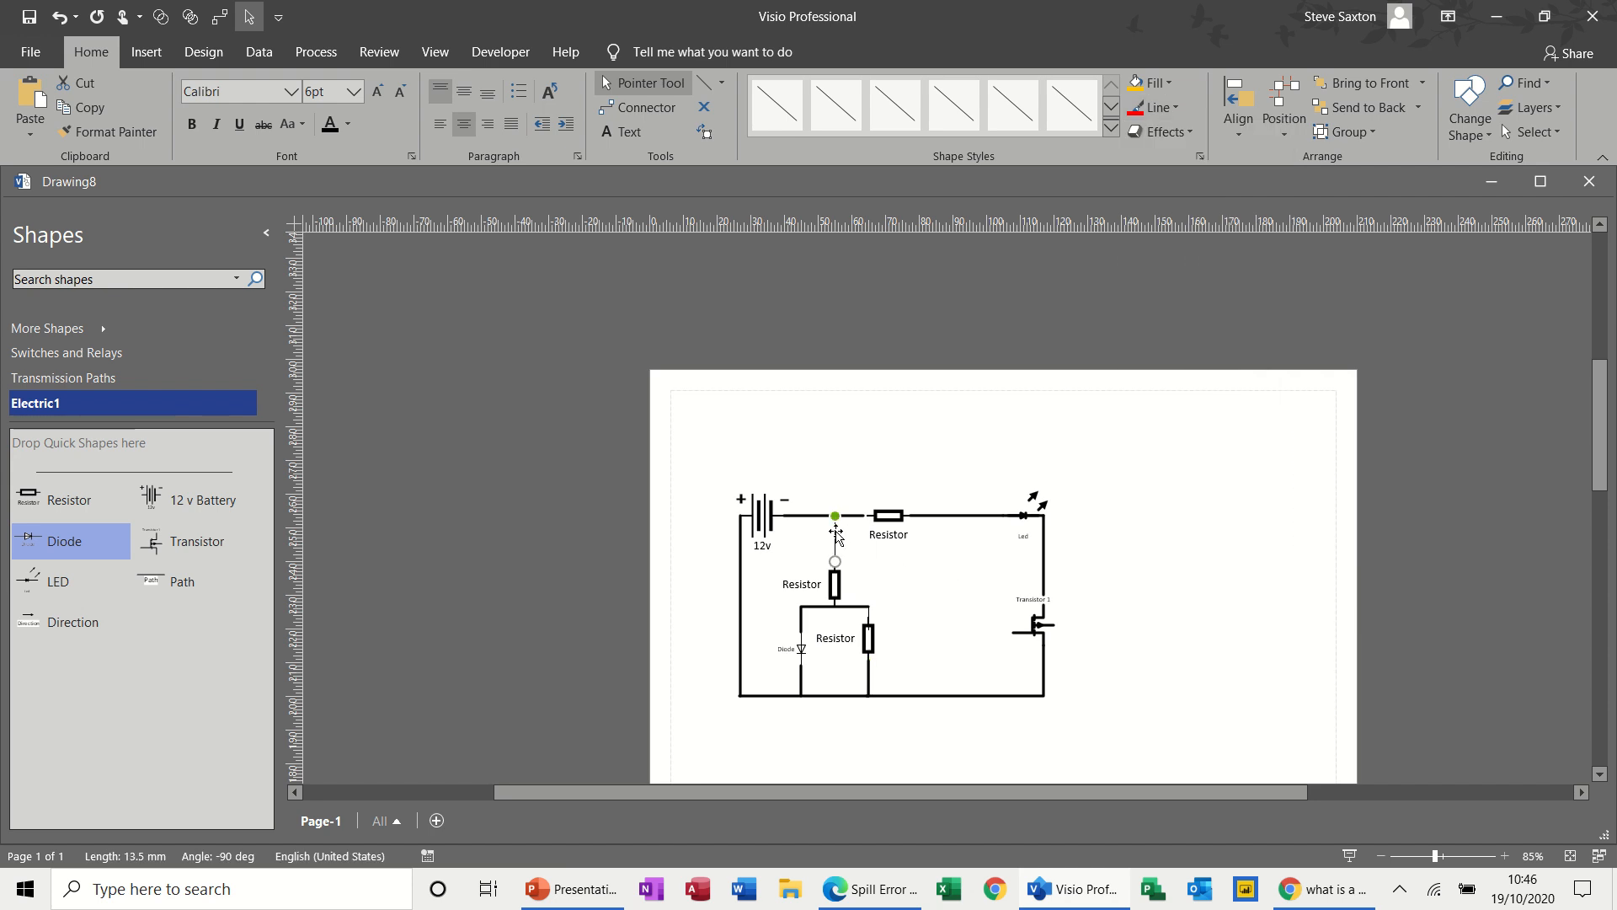
pyautogui.click(1177, 110)
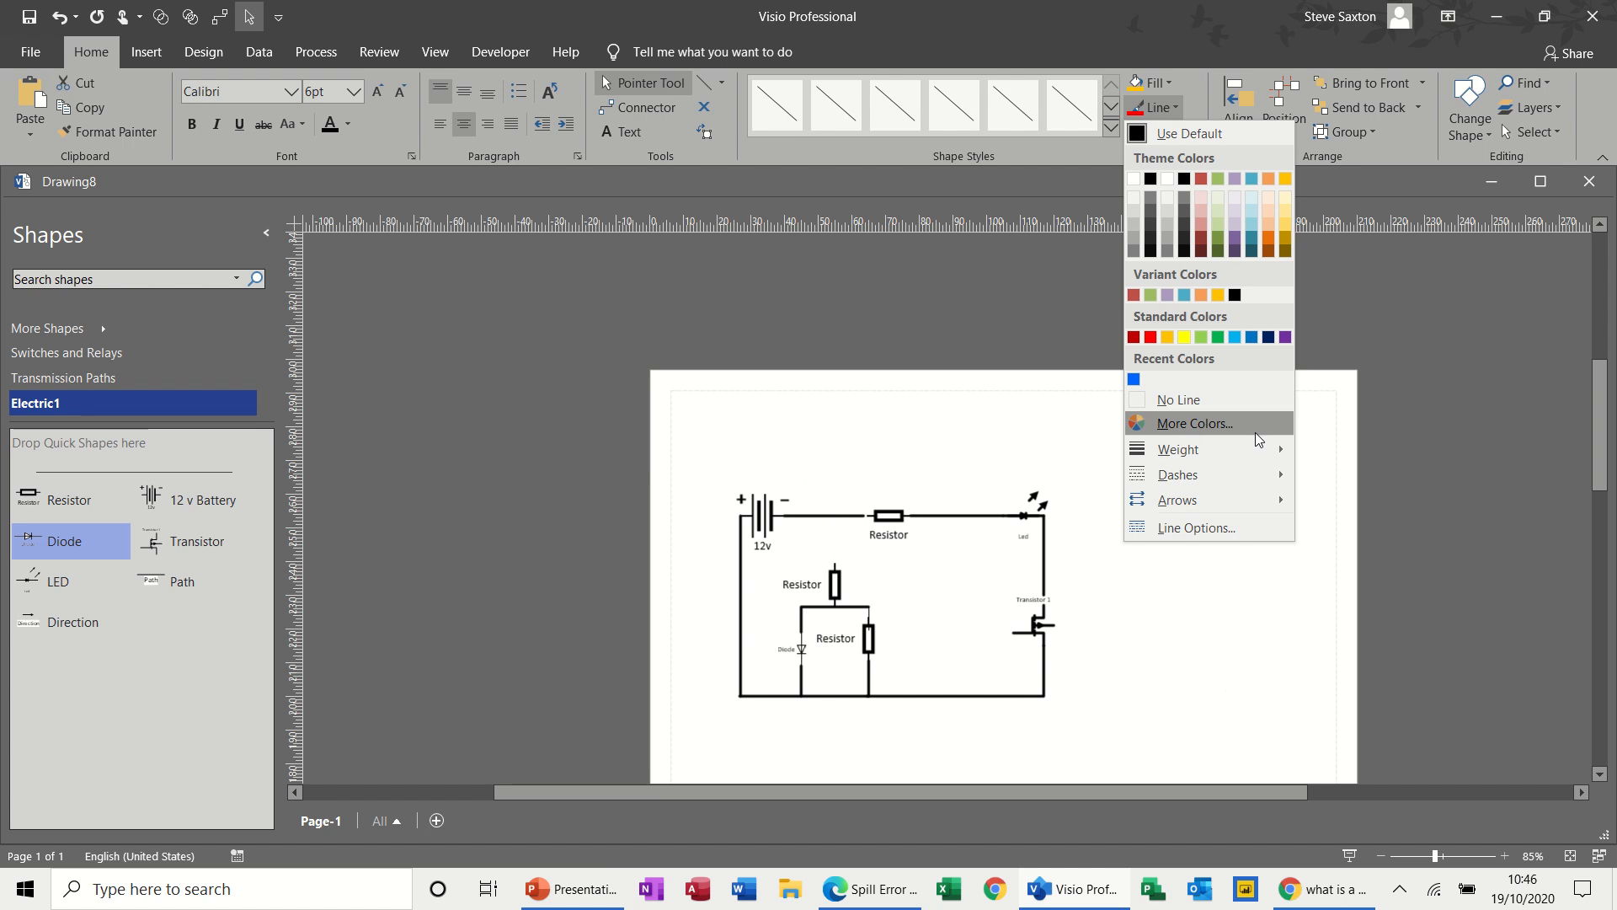
pyautogui.moveTo(1255, 450)
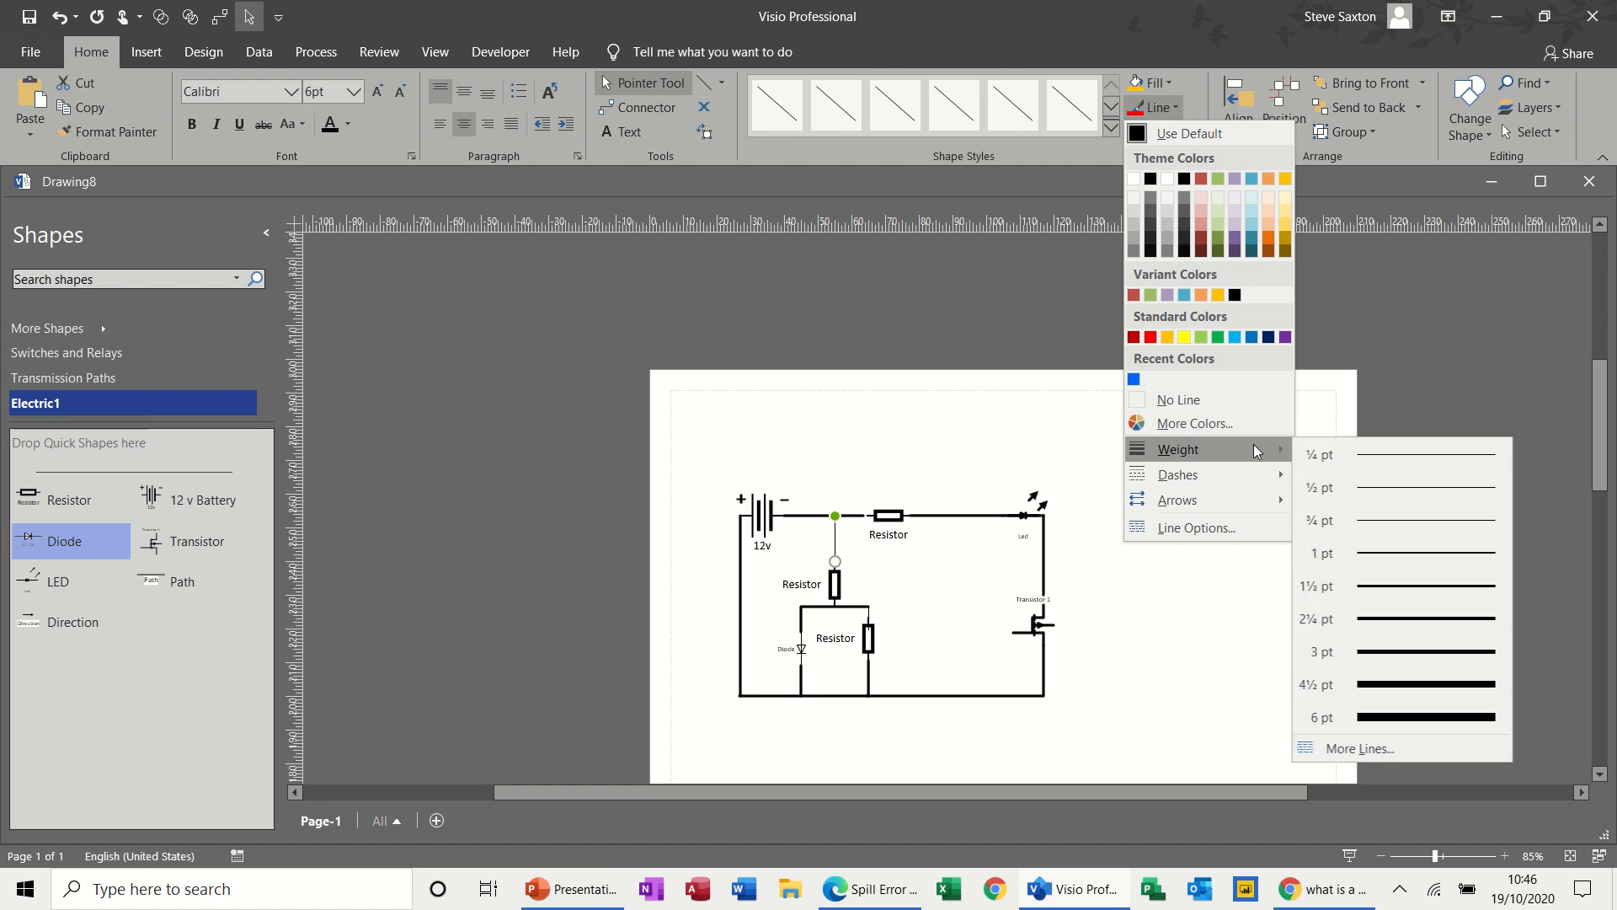
pyautogui.click(1392, 608)
pyautogui.click(1177, 532)
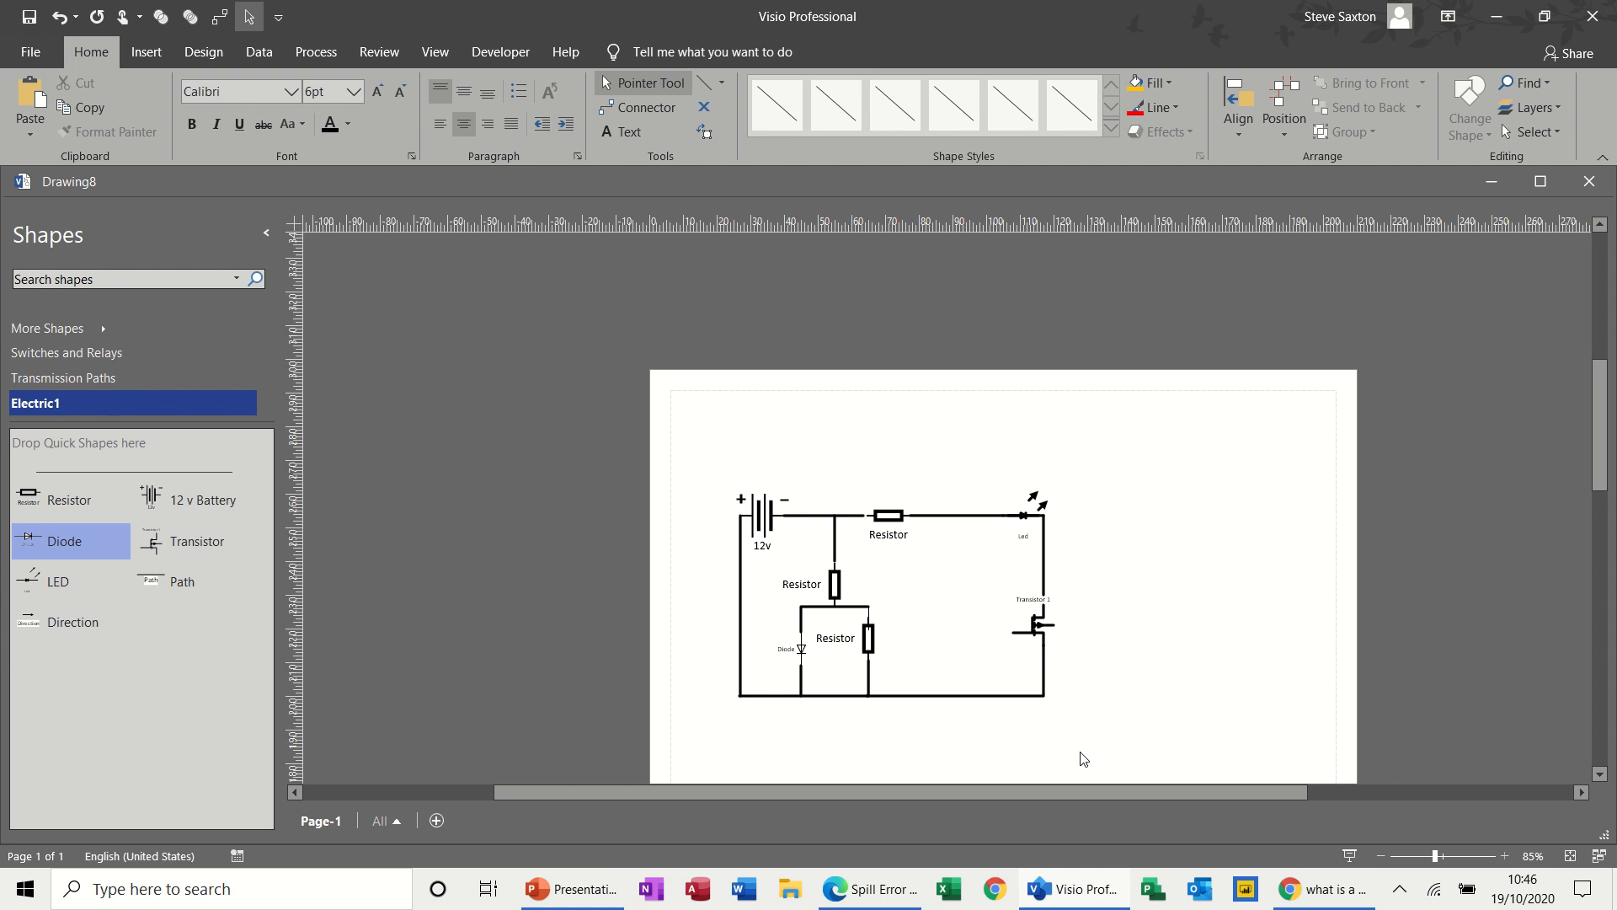
# Step: Show the grid on the drawing page
pyautogui.click(440, 52)
pyautogui.click(128, 124)
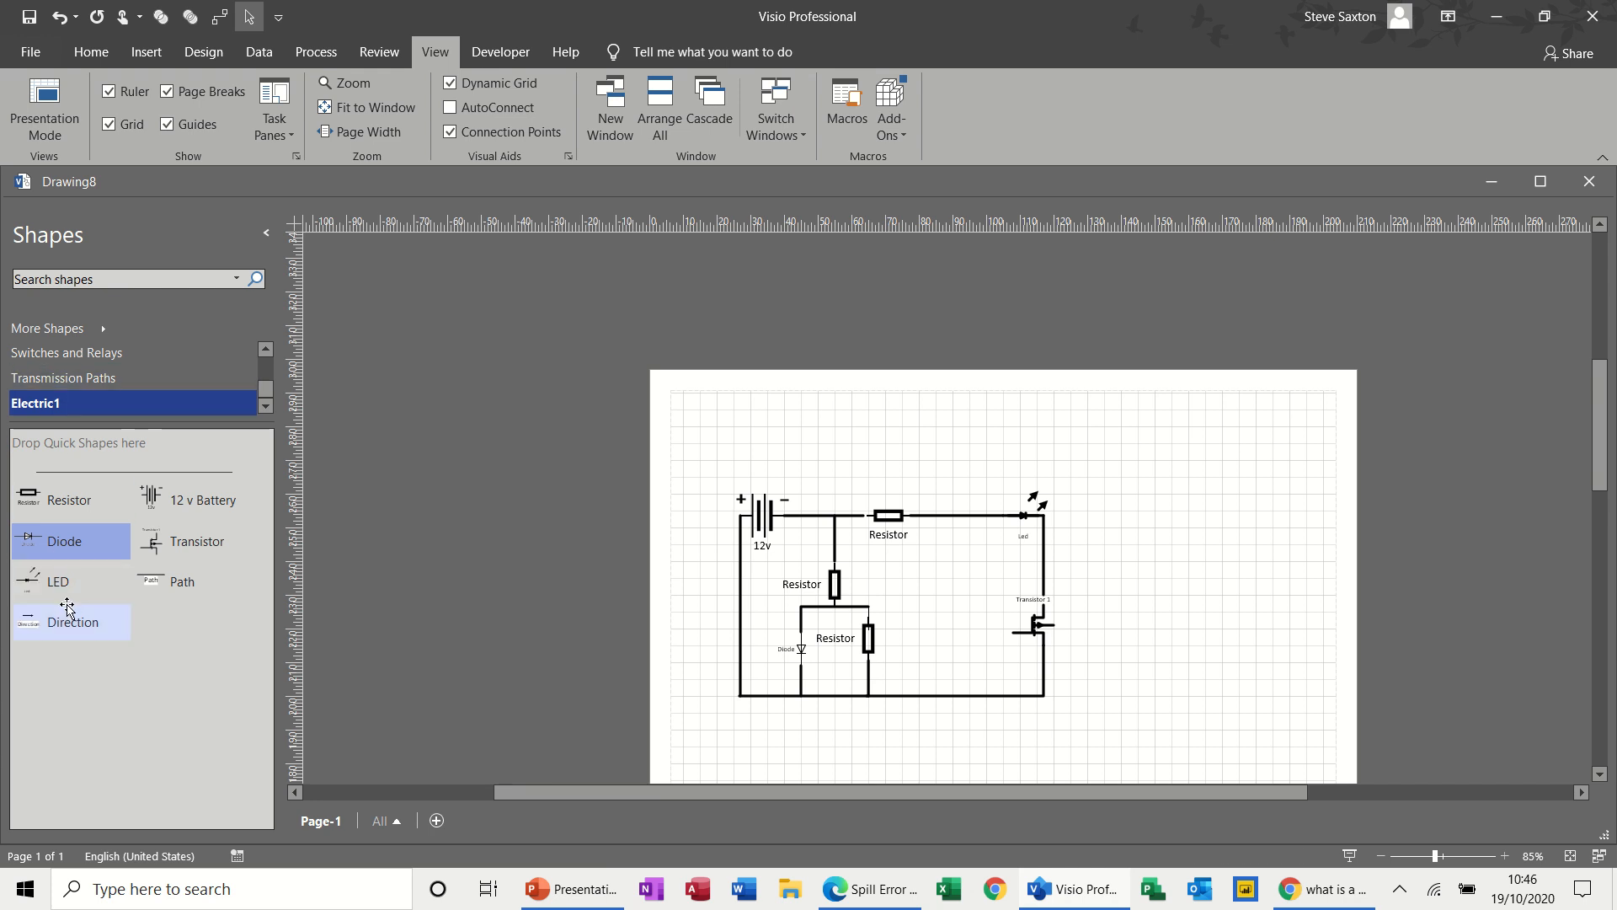
# Step: Add the Lead group shape from the Transmission Paths stencil to the Electric1 stencil, allowing that stencil to be edited
pyautogui.click(153, 372)
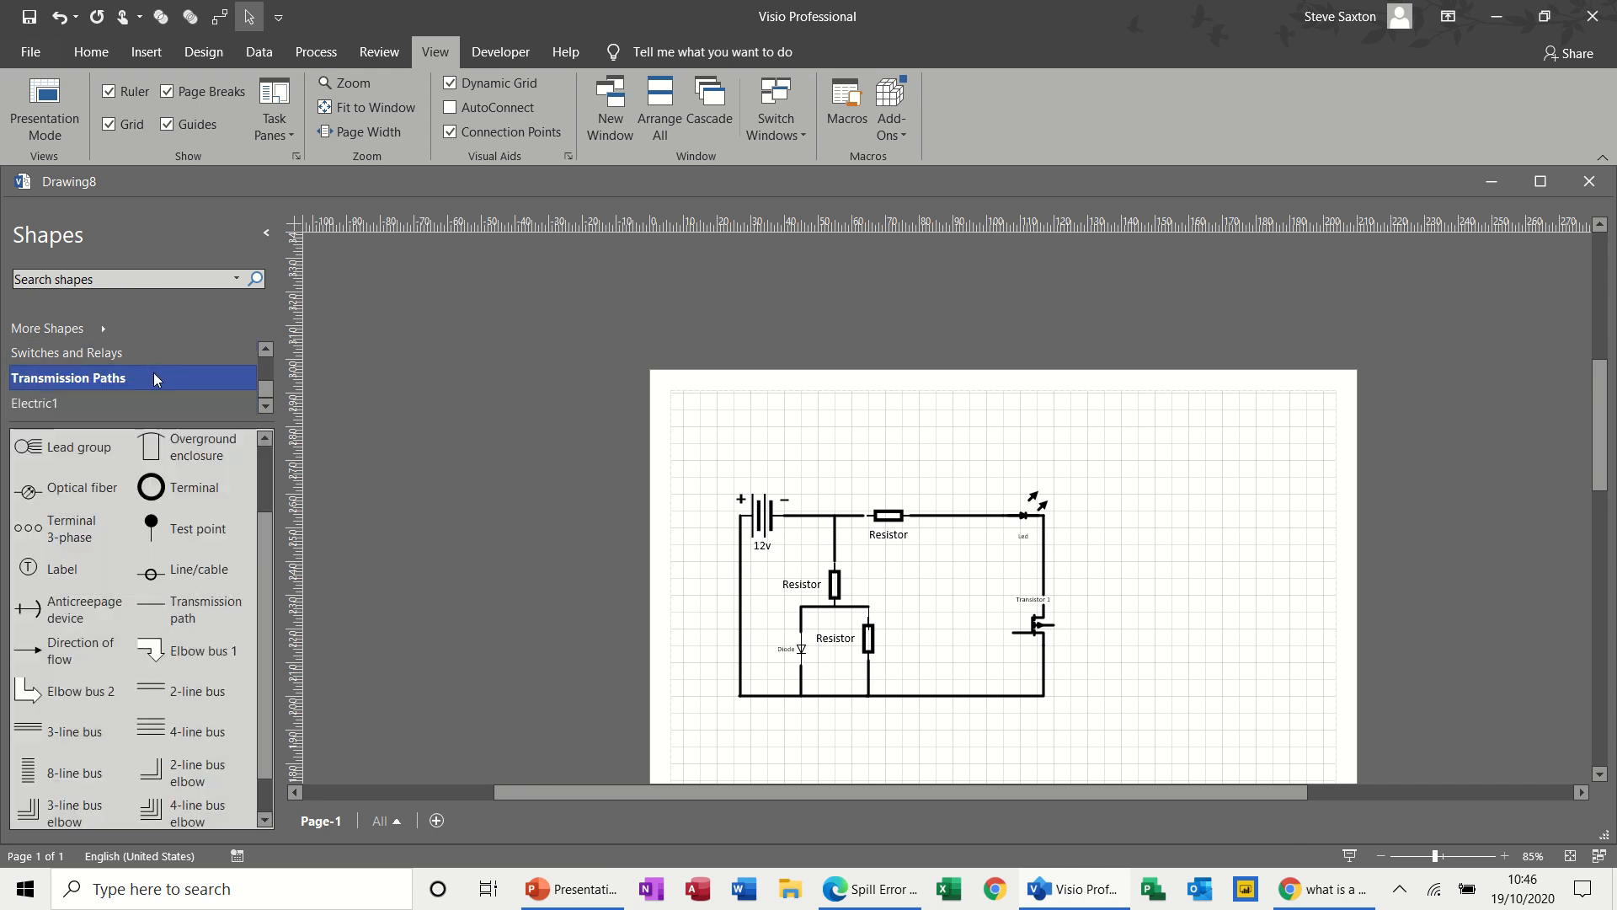
pyautogui.click(66, 404)
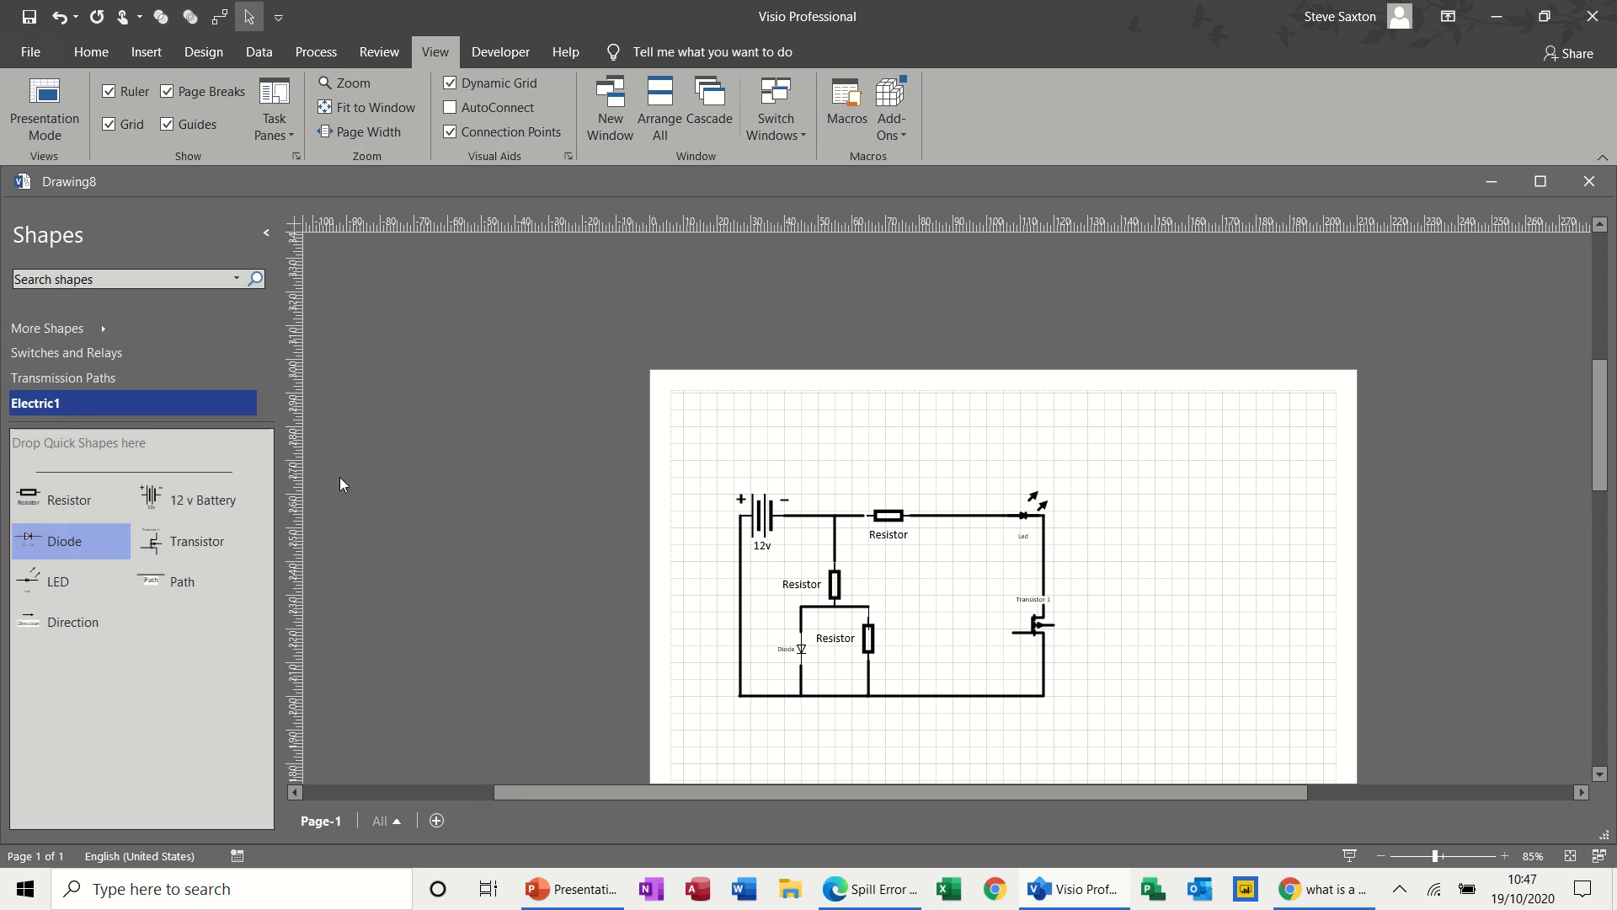
pyautogui.click(140, 384)
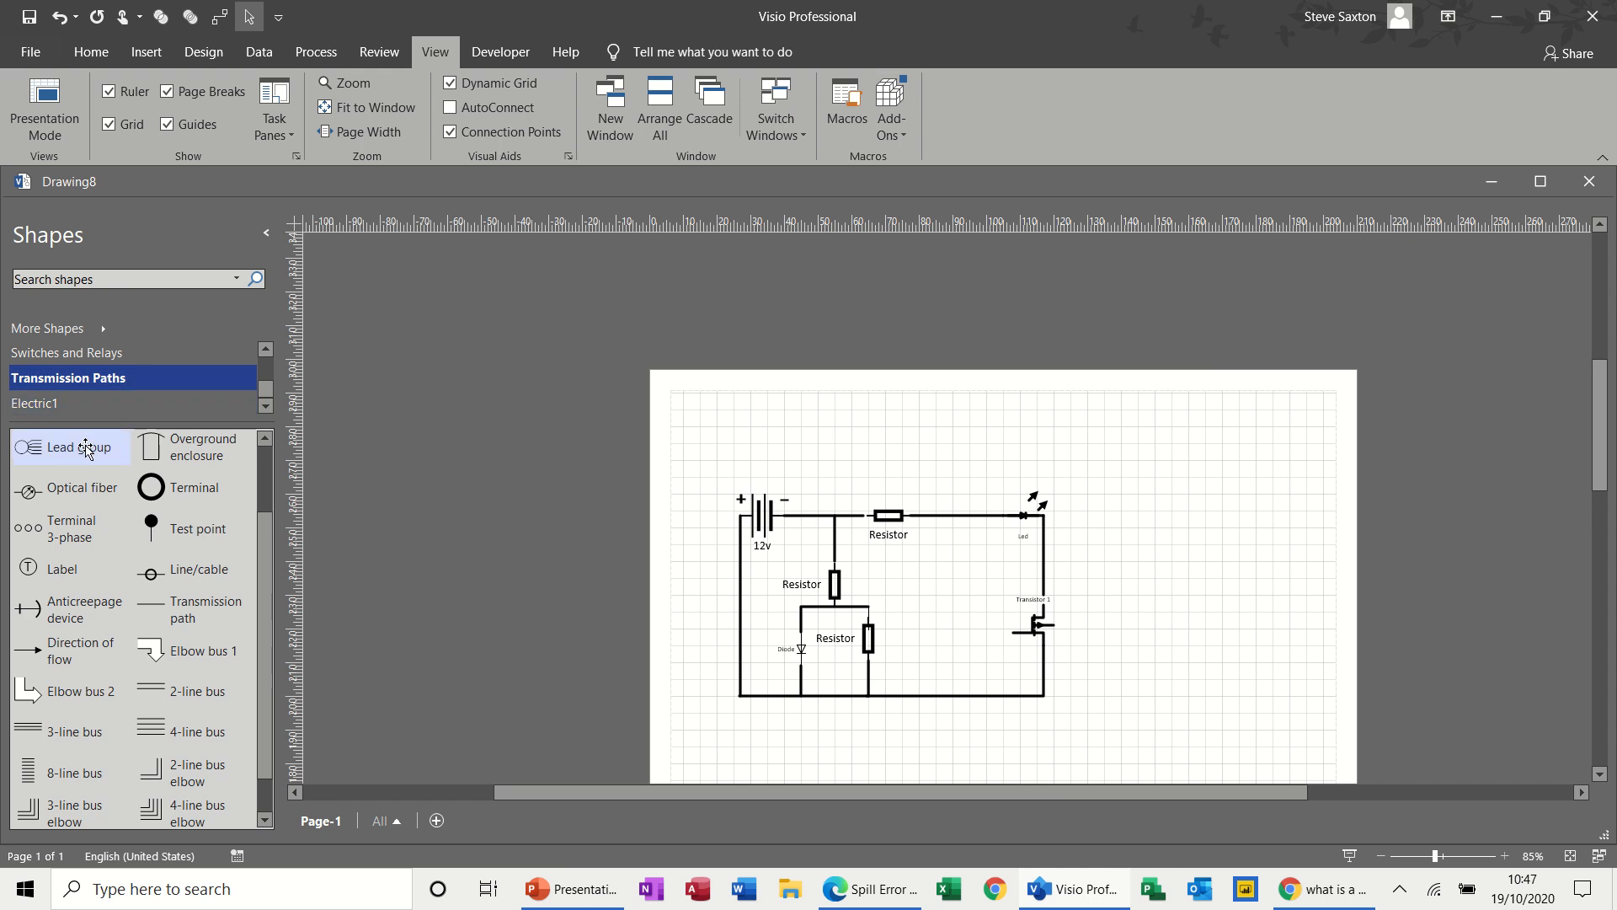
pyautogui.moveTo(86, 447); pyautogui.dragTo(54, 402)
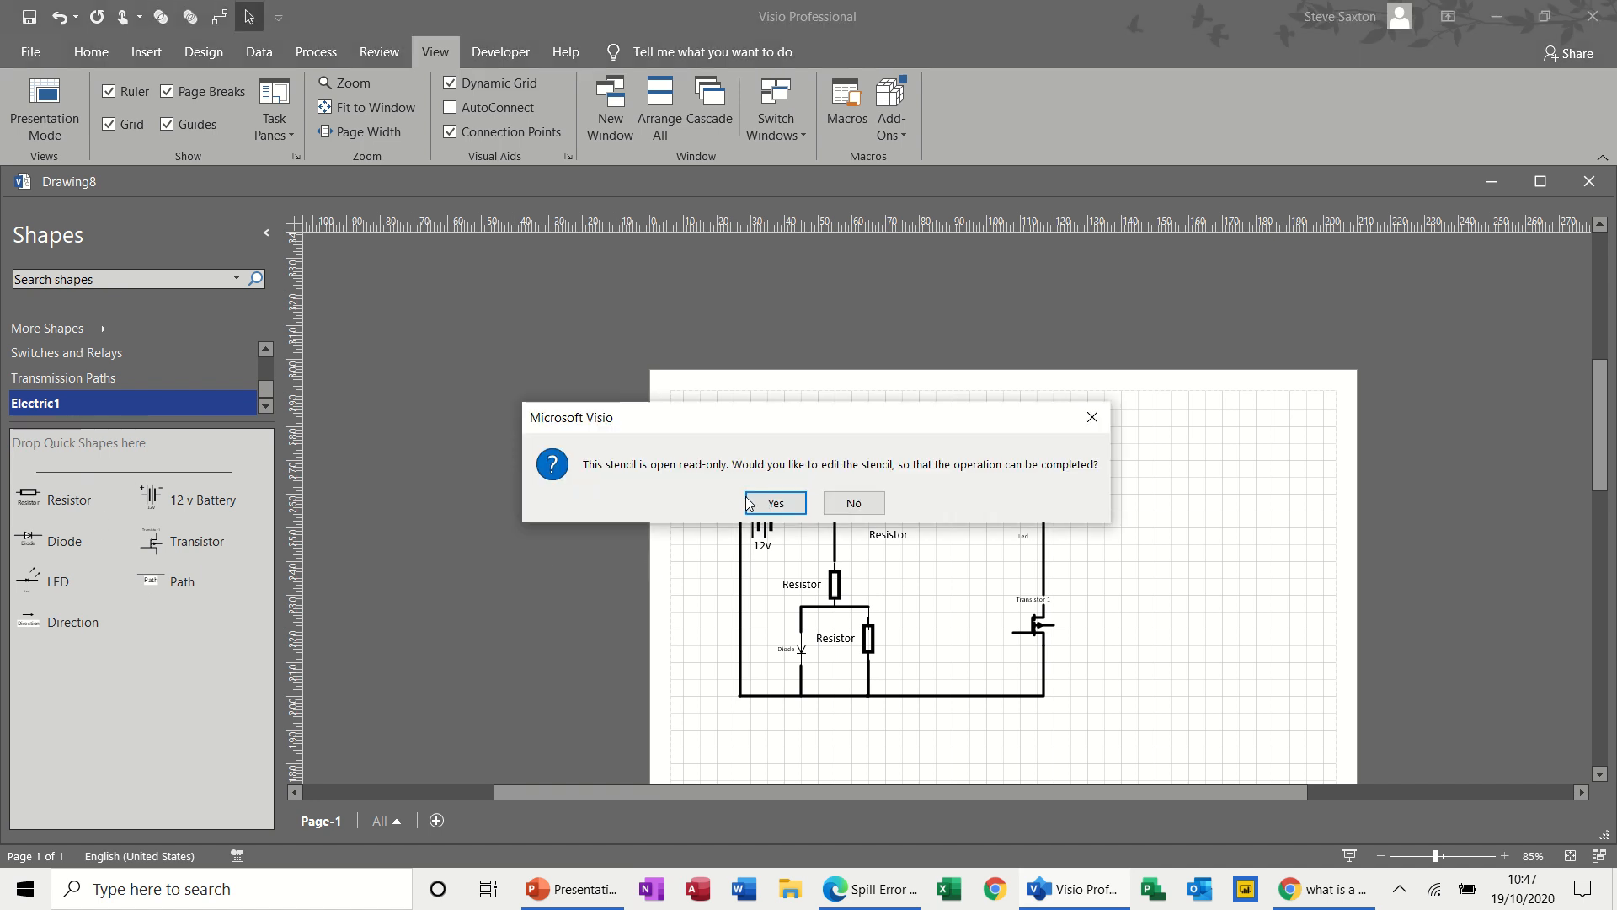
pyautogui.click(749, 504)
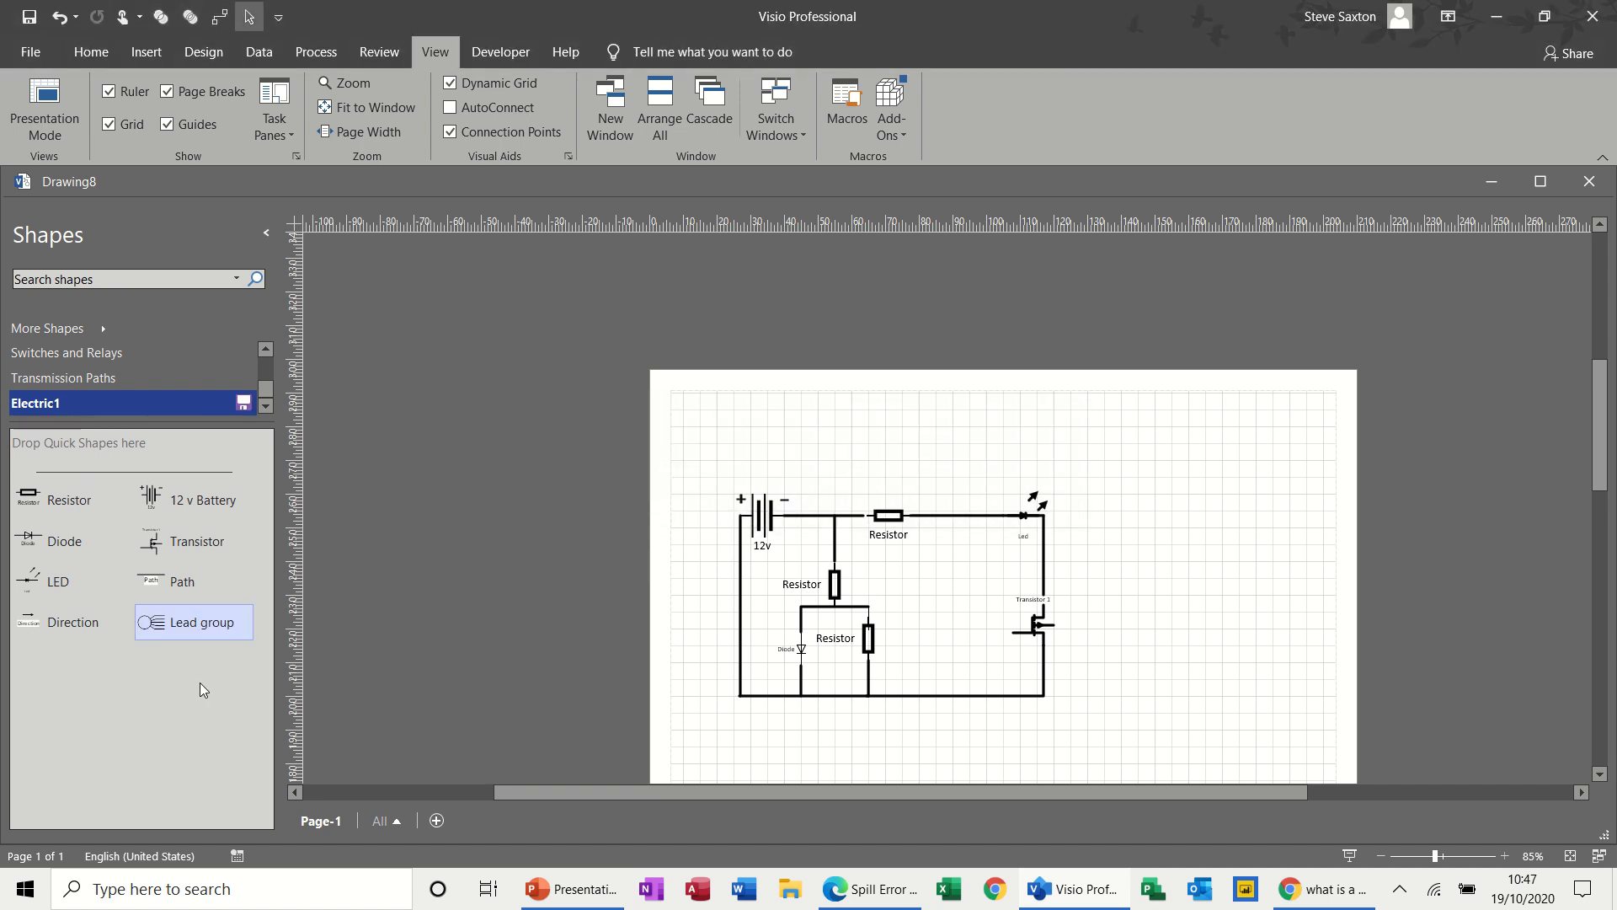
# Step: Add the Safety interlock shape from the Switches and Relays stencil to the Electric1 stencil
pyautogui.click(84, 351)
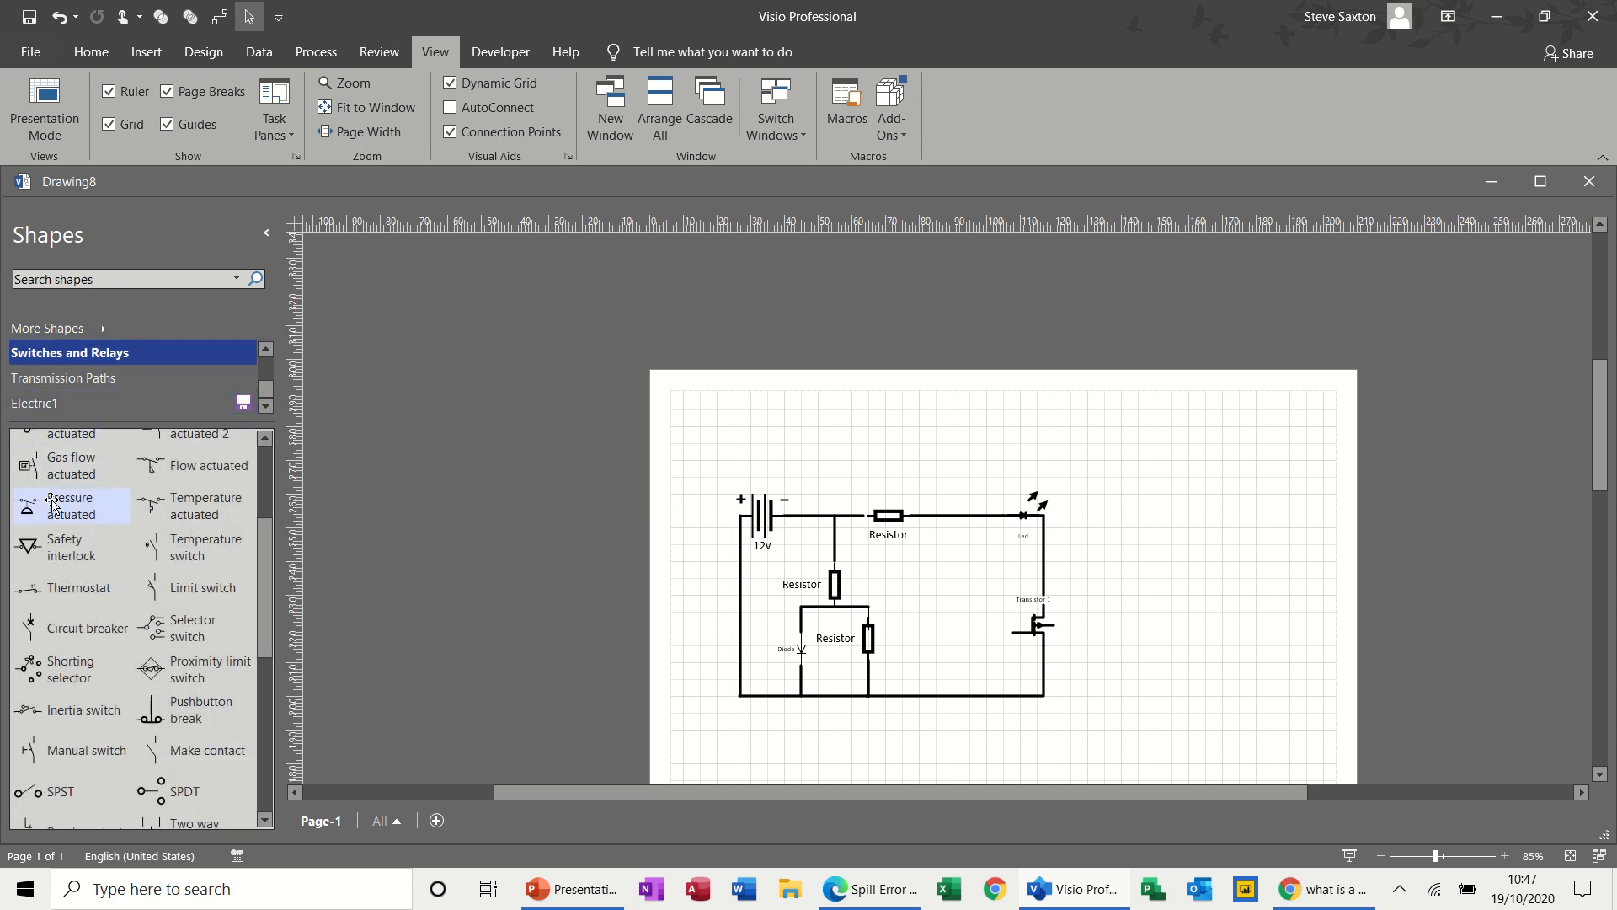
pyautogui.click(52, 404)
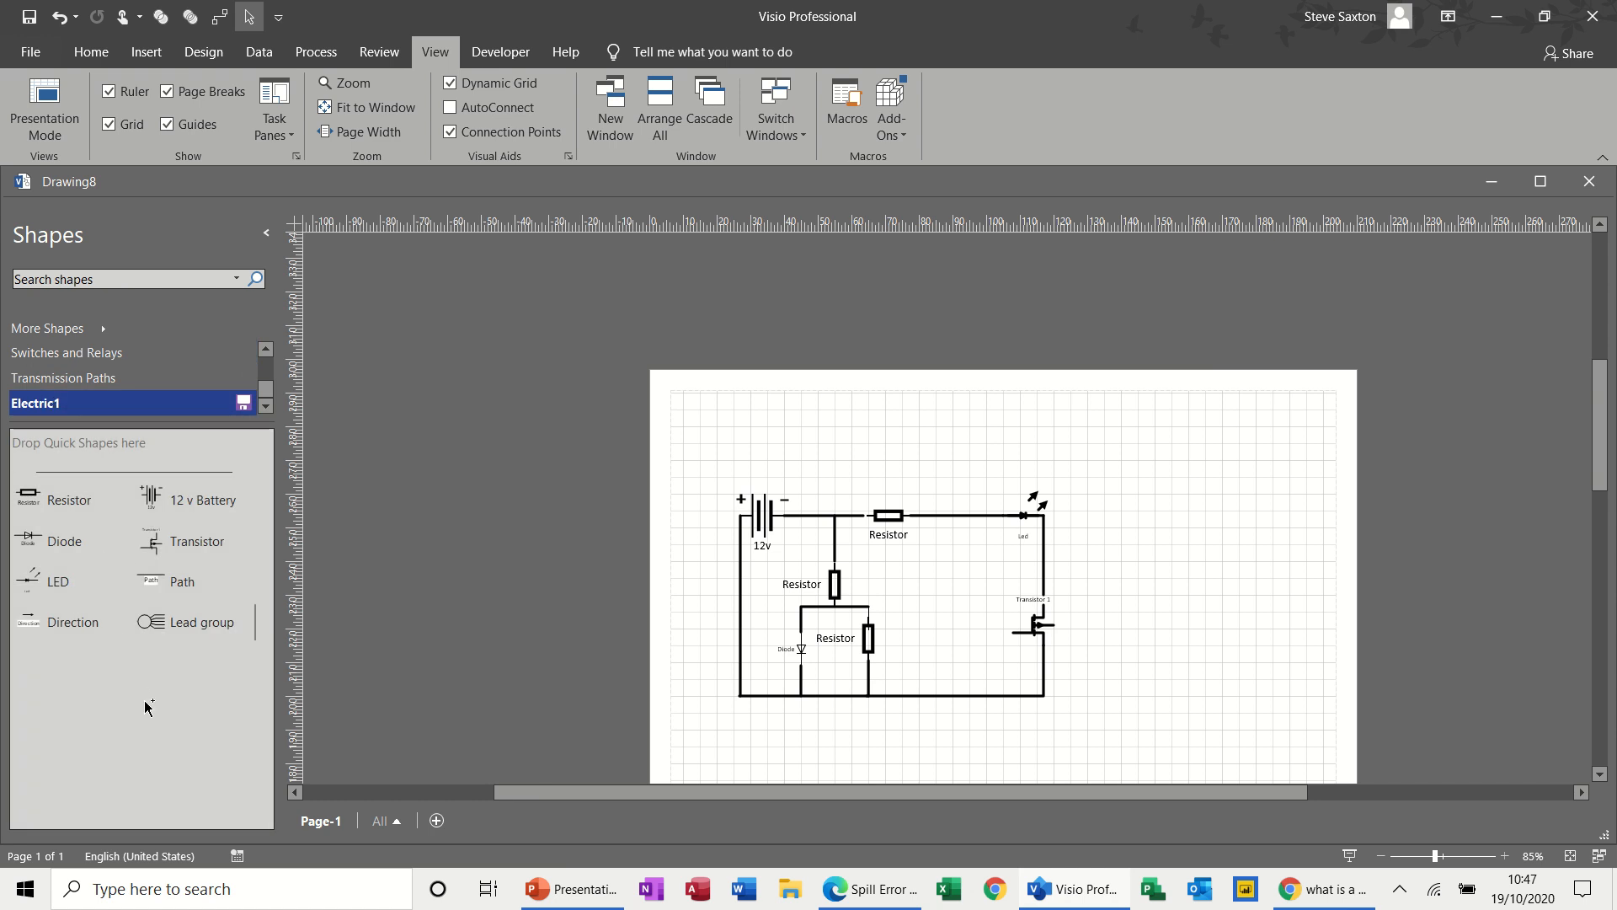
pyautogui.moveTo(145, 705); pyautogui.dragTo(145, 700)
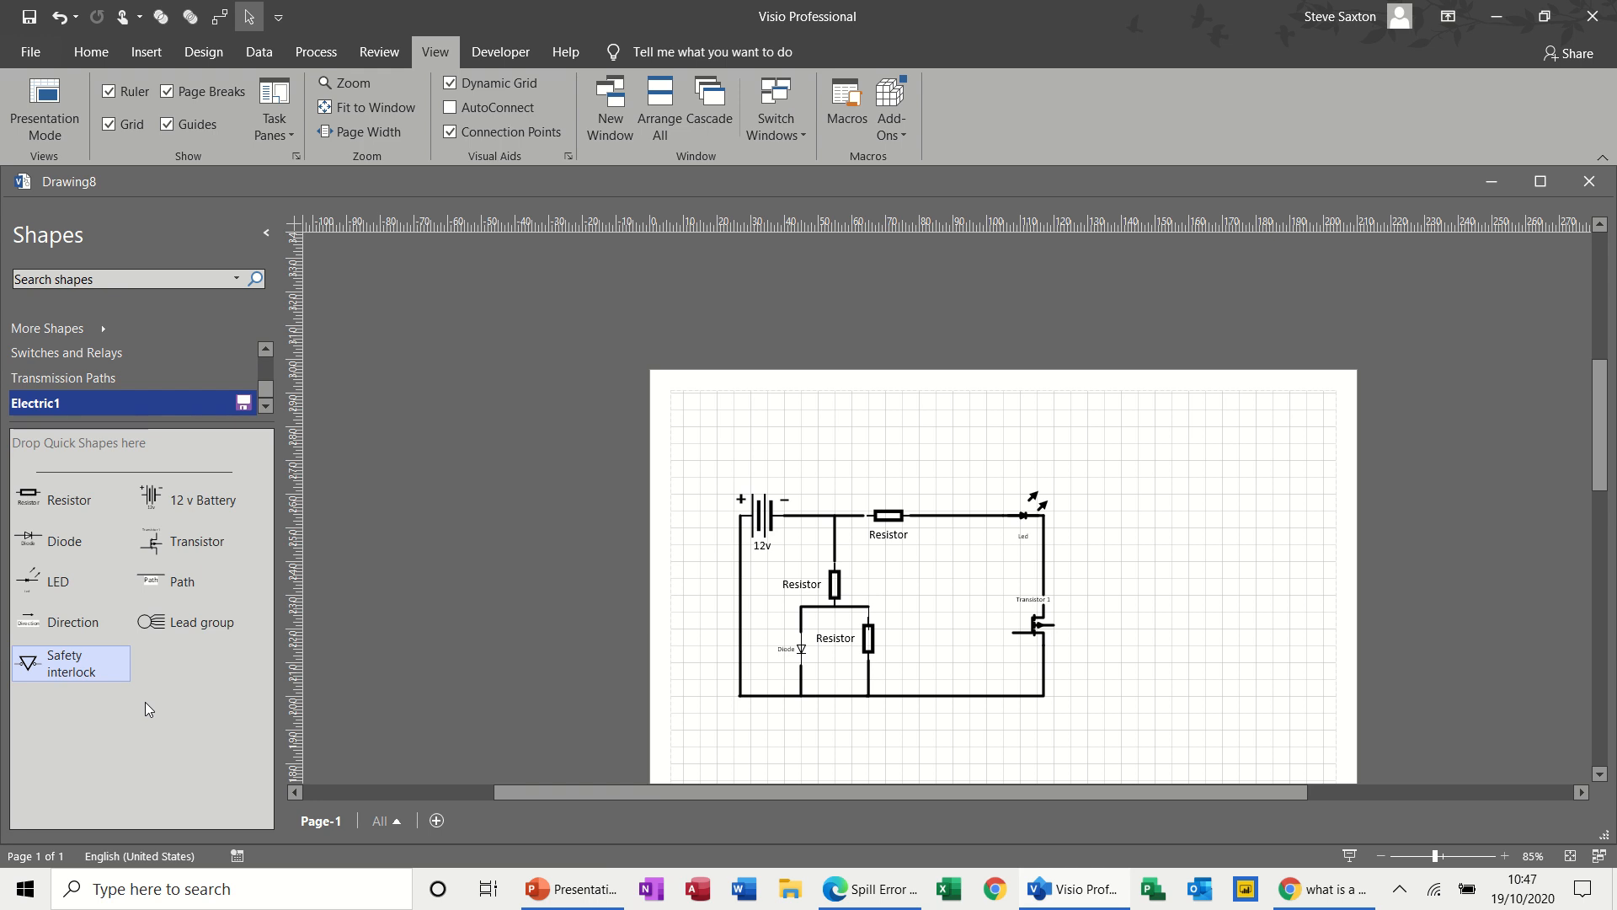